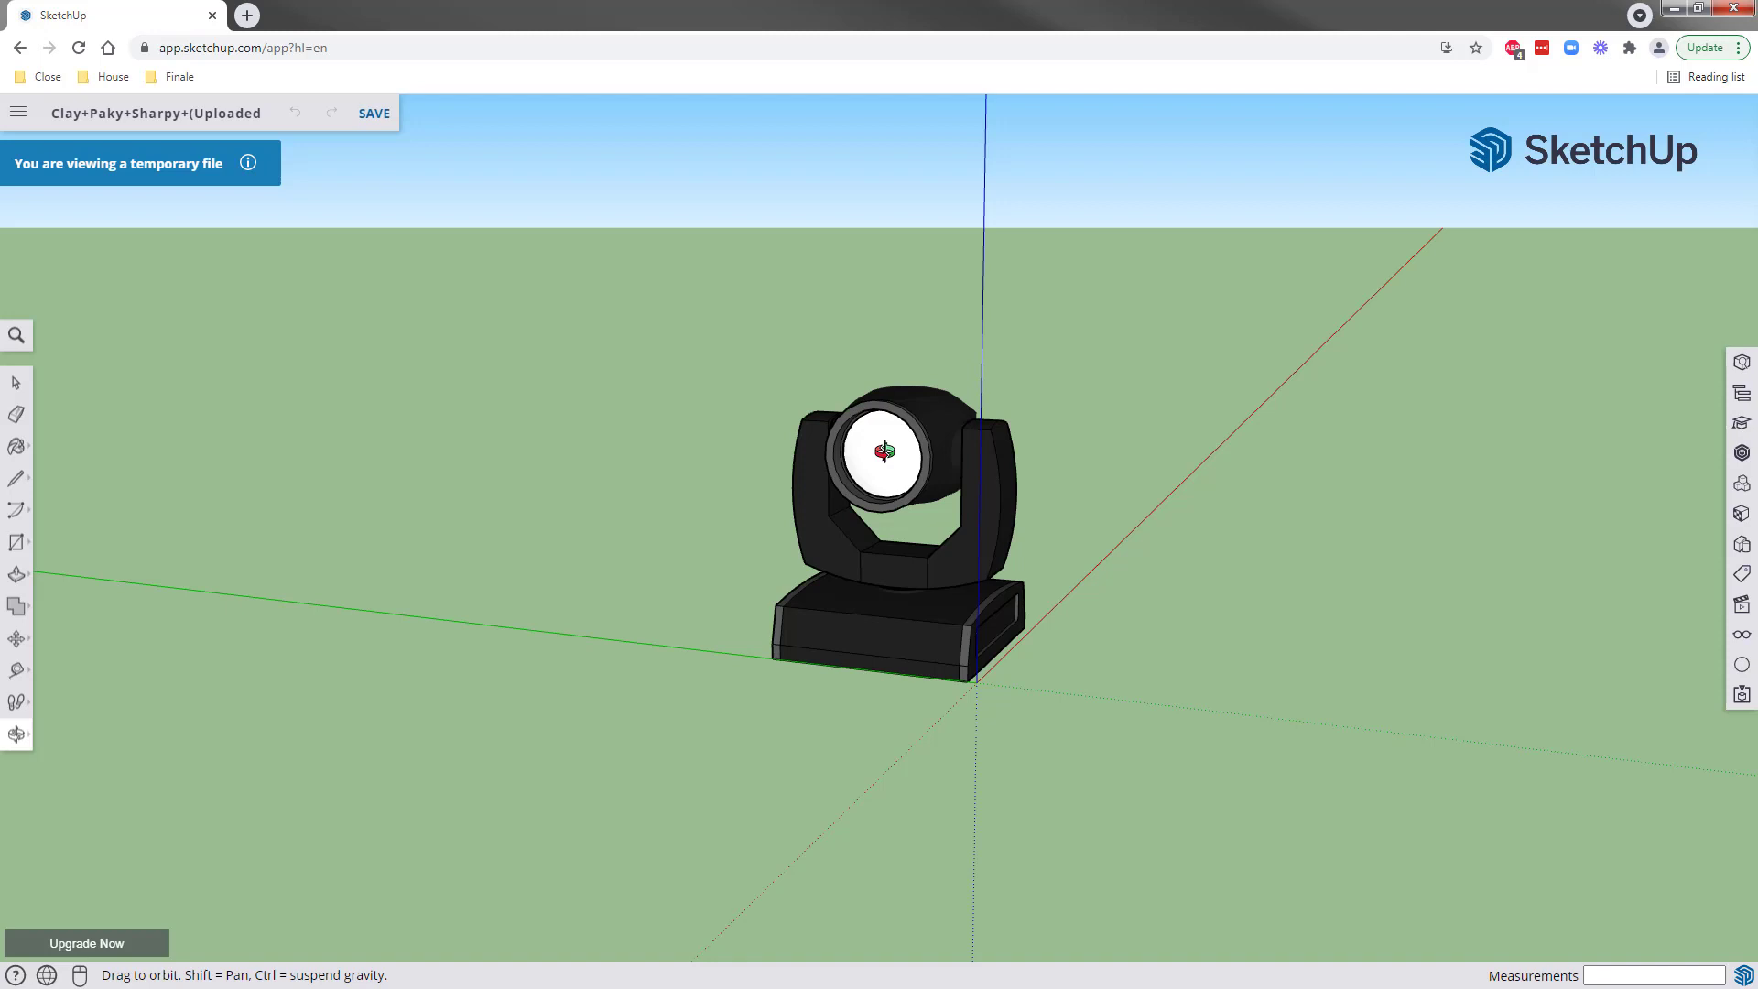
- Switch to the Finale 3D show Angles.fin and unhide the Pan and Spin columns in the Script table
click(1681, 13)
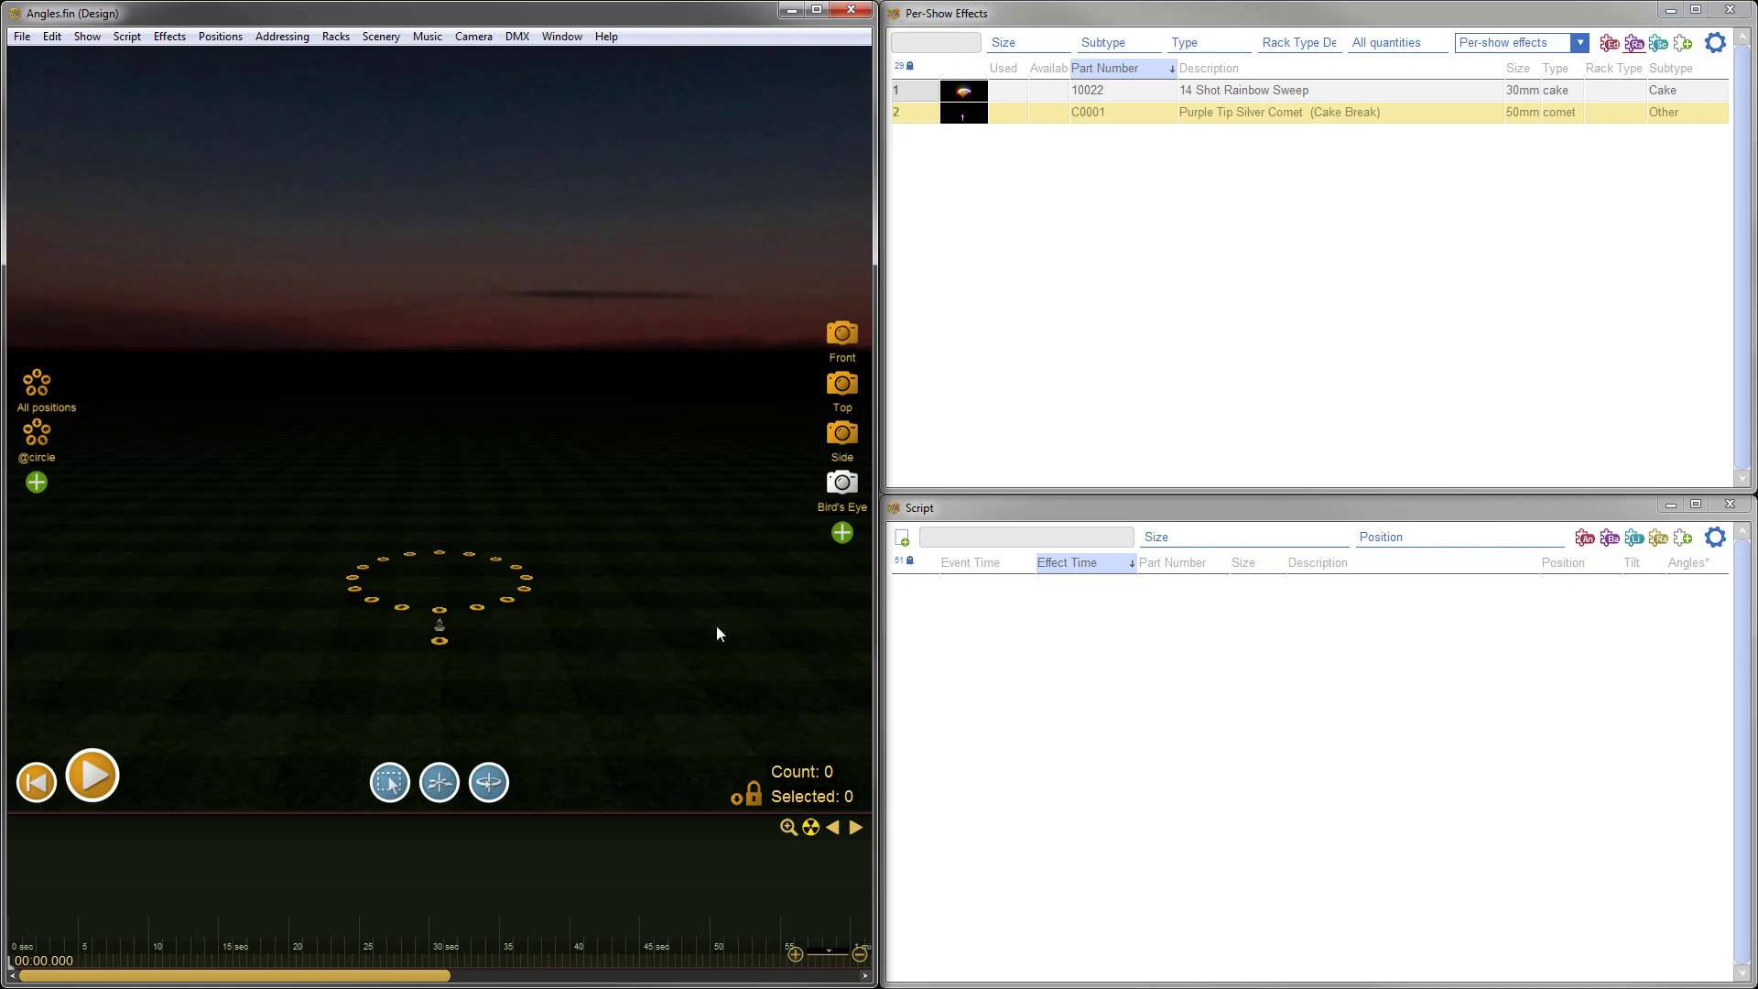
click(1312, 512)
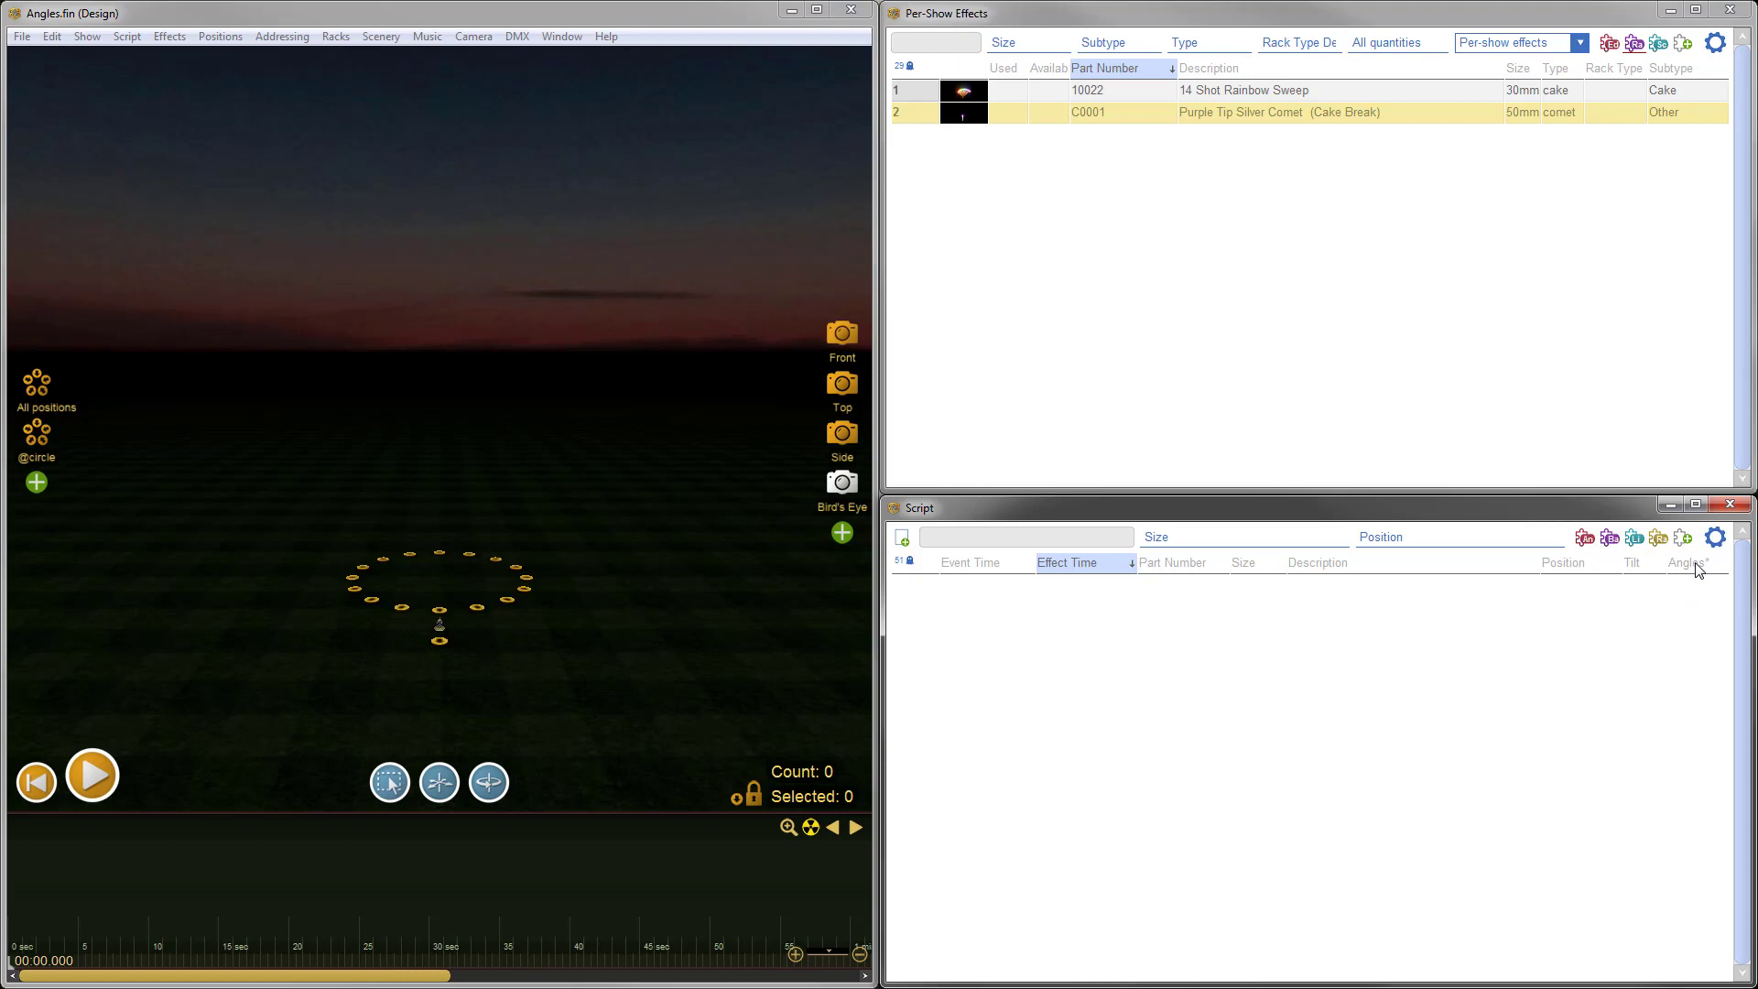
click(1715, 539)
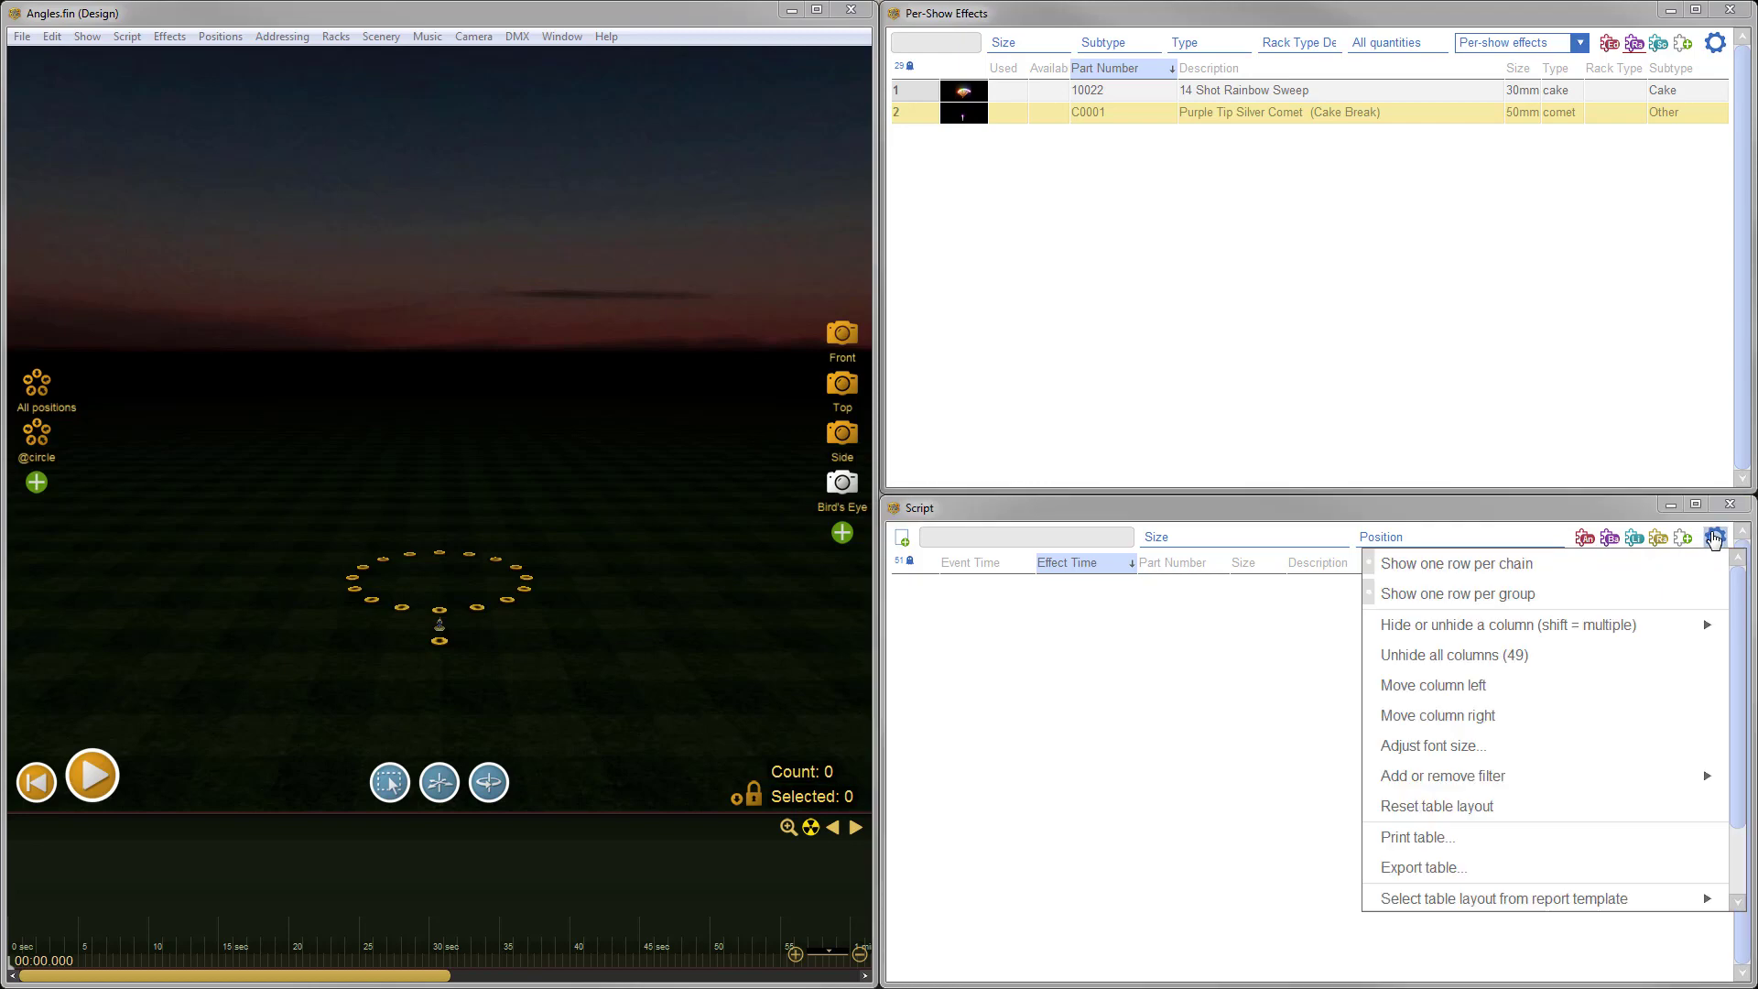
mouse_move(1655, 631)
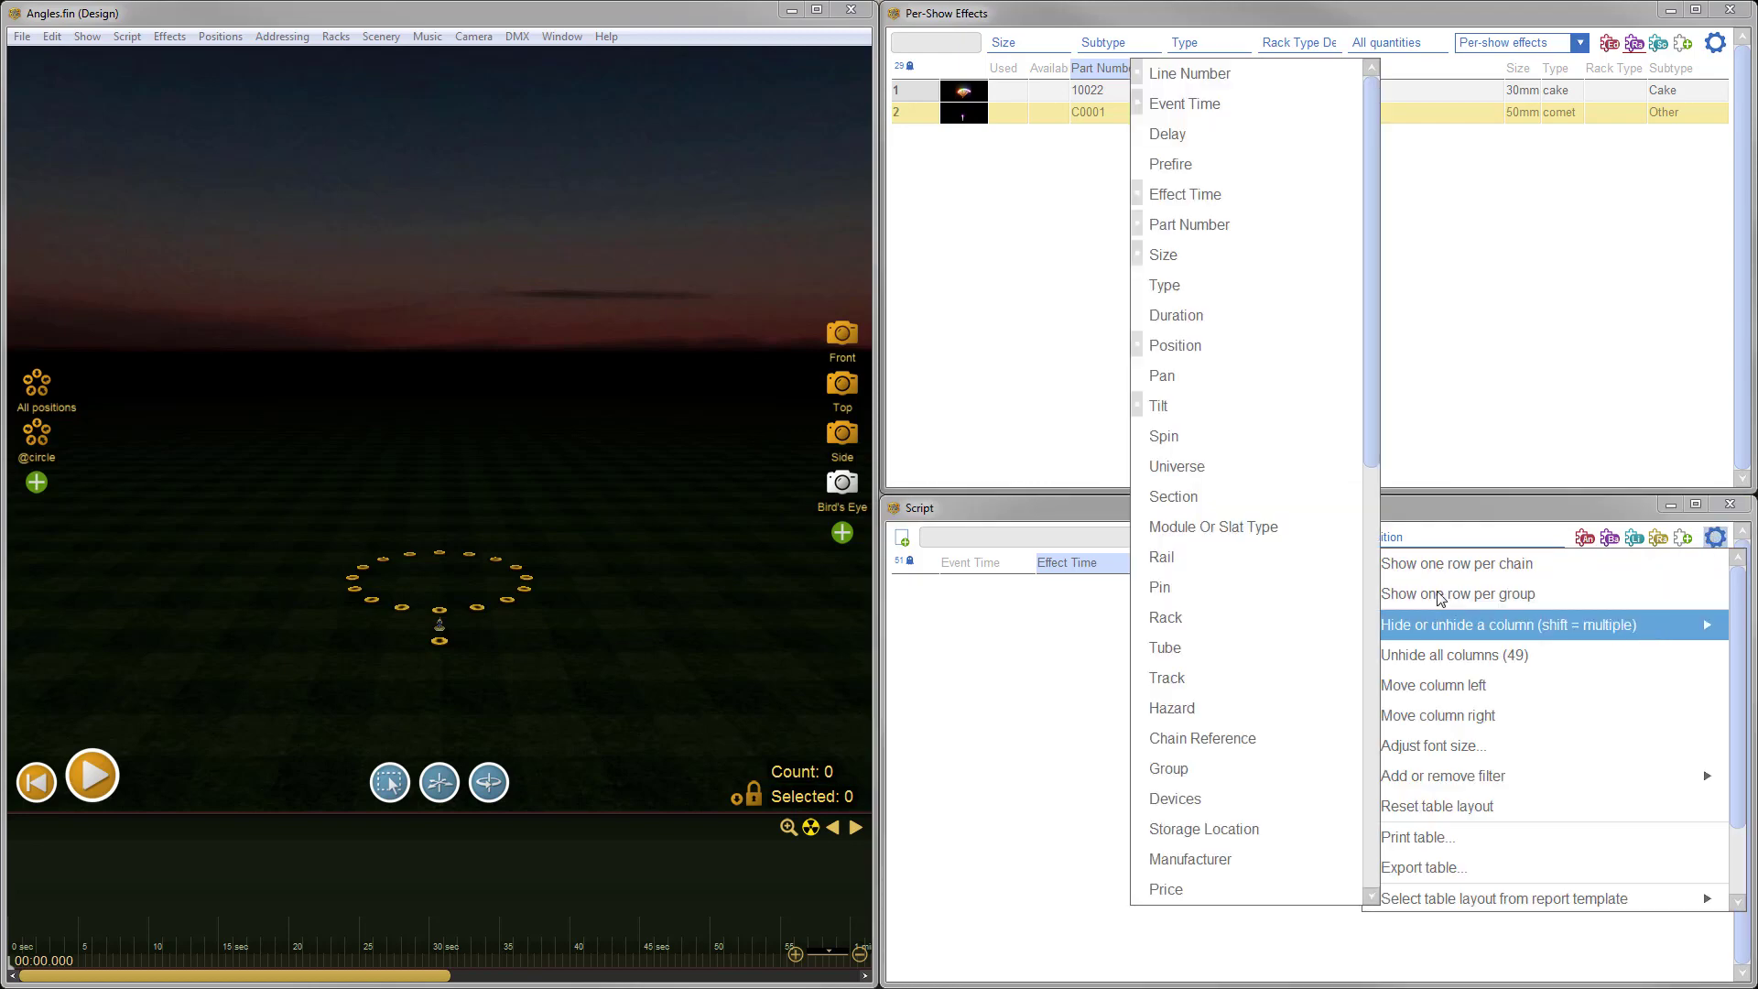
shift+click(1195, 383)
shift+click(1190, 437)
click(1083, 507)
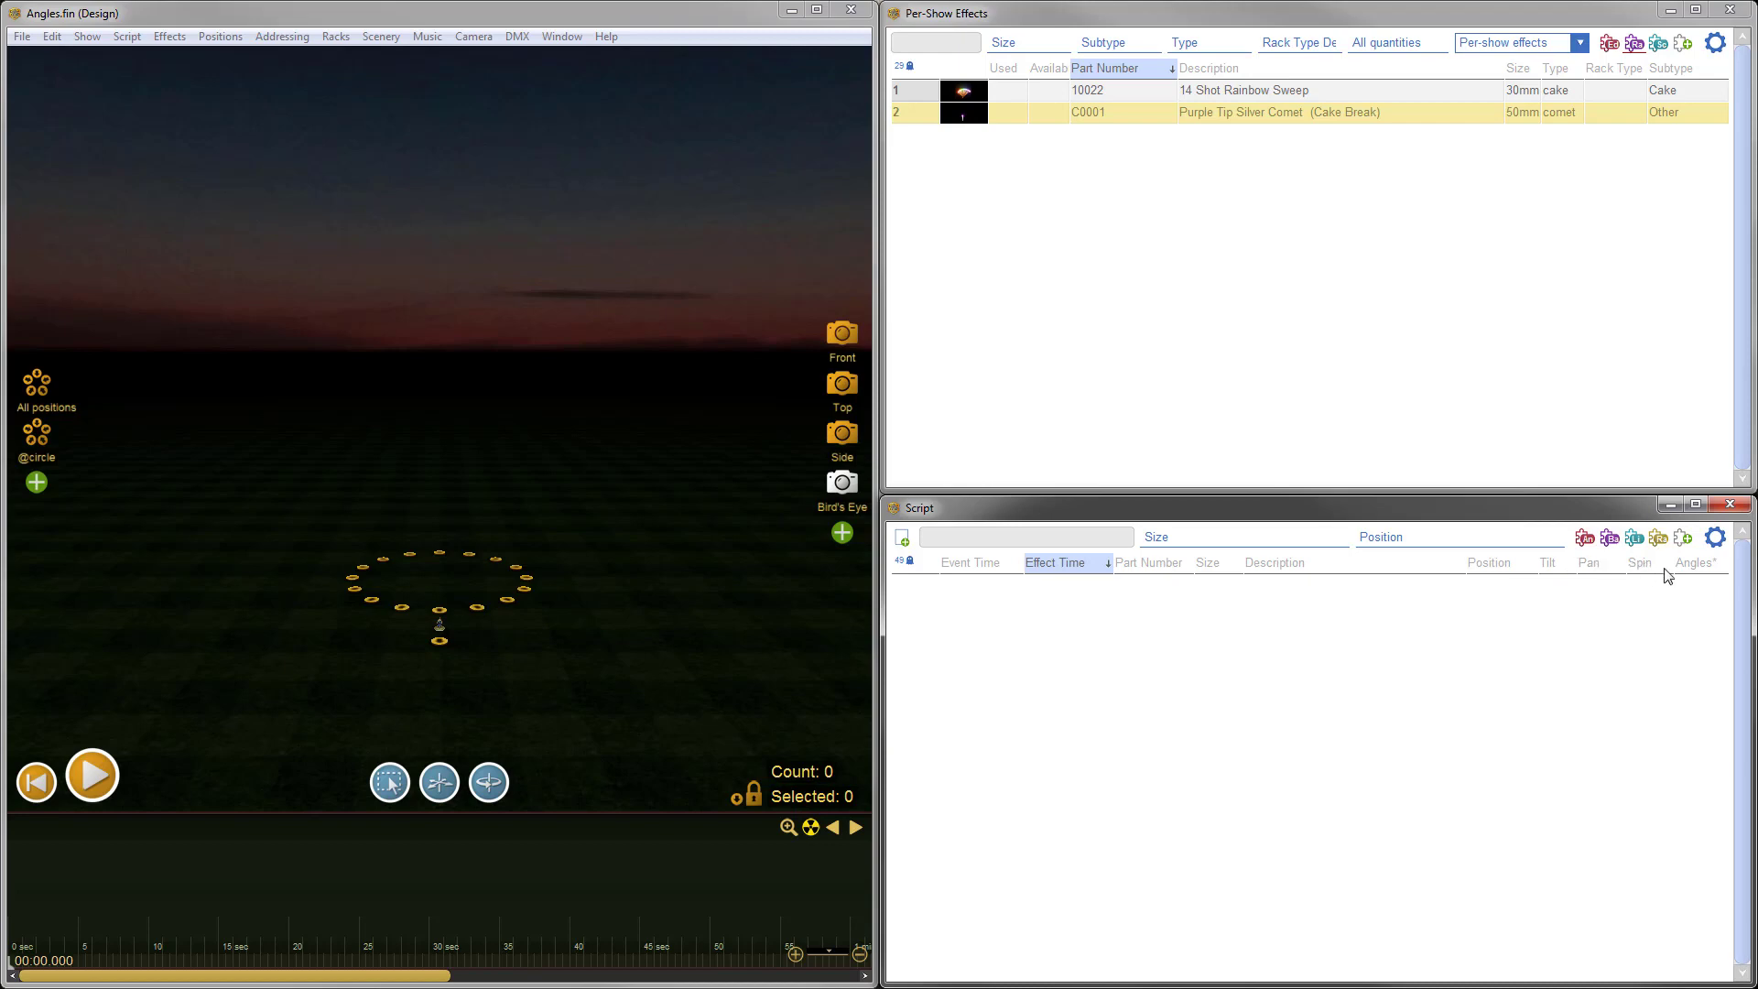
- Add the 50mm Purple Tip Silver Comet (C0001) to position Pos-01 at time 00:00.000, using the Bird's Eye view
drag(604, 481, 607, 510)
drag(627, 656, 603, 619)
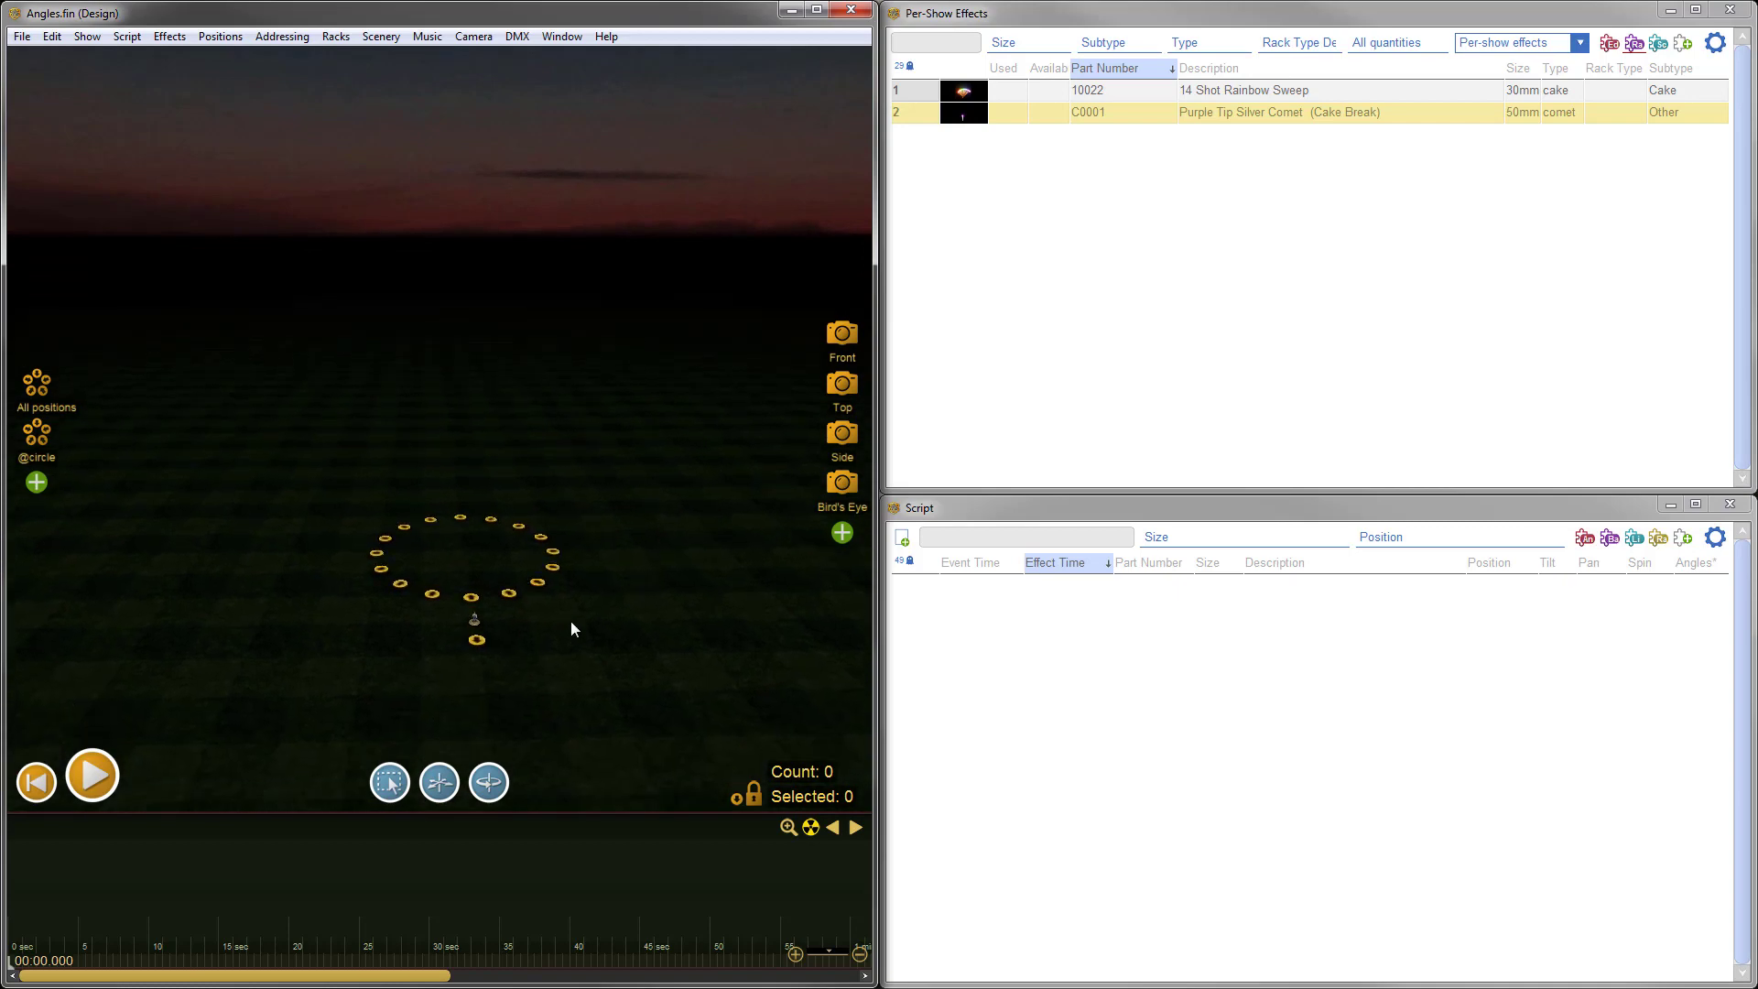
scroll(518, 632, up, 5)
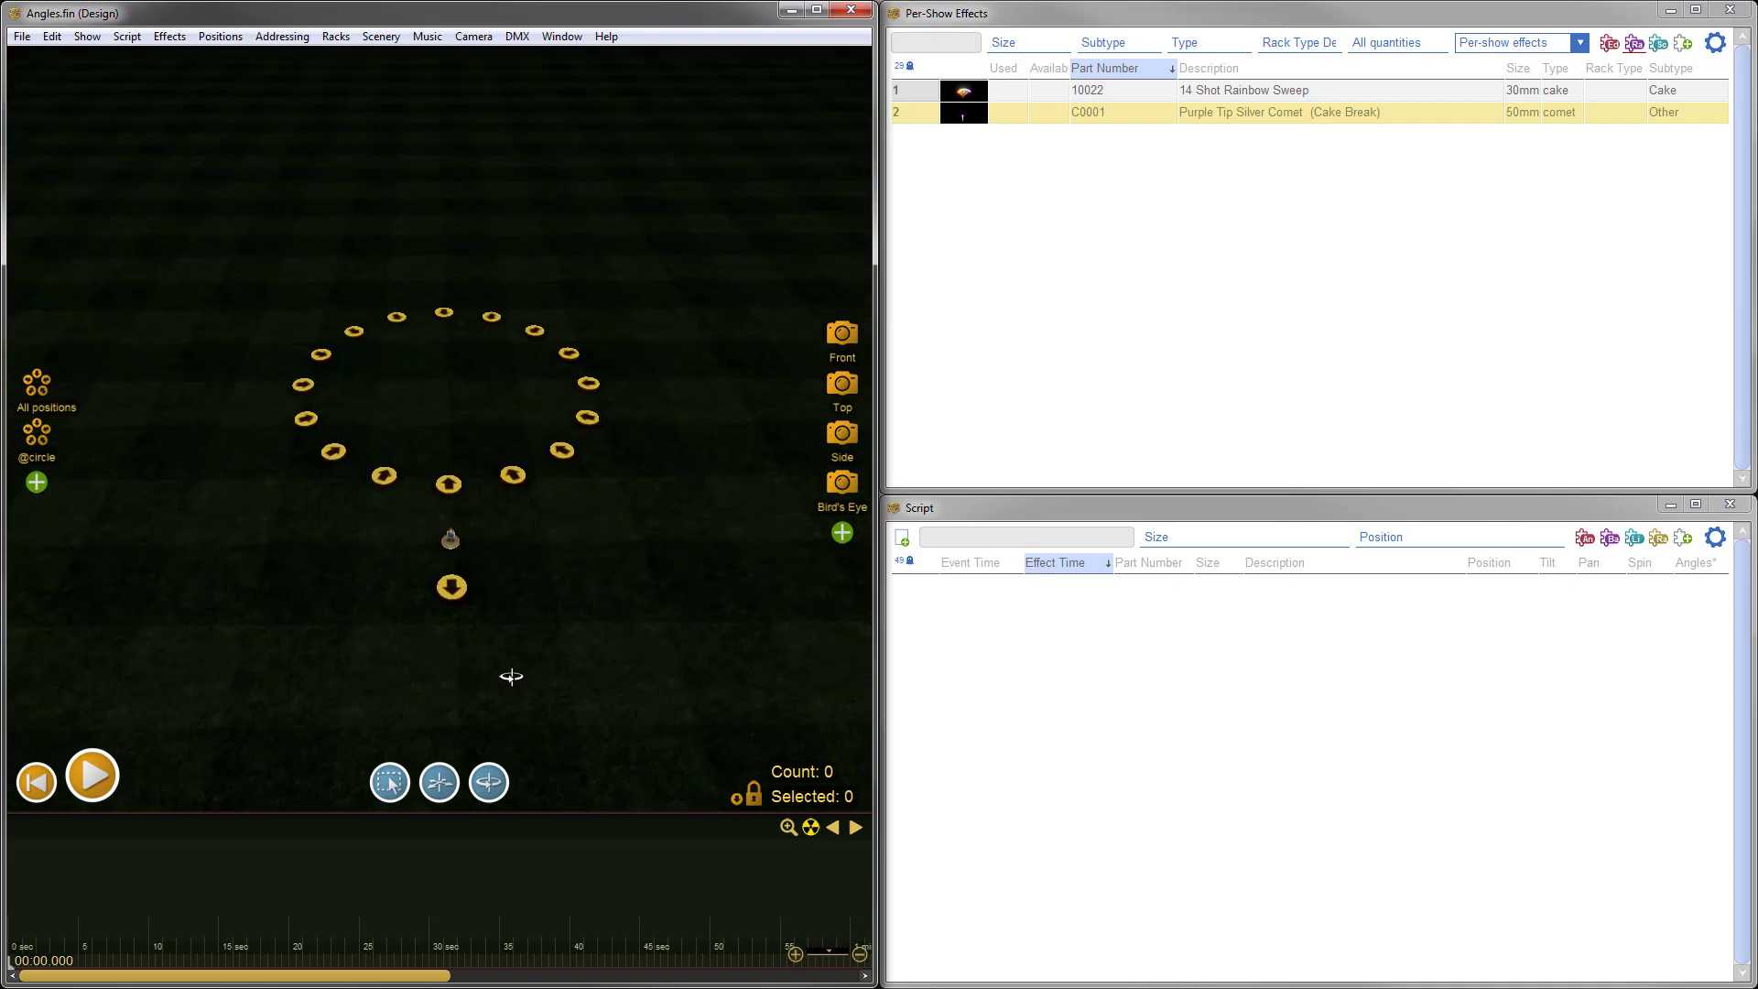
scroll(443, 635, up, 5)
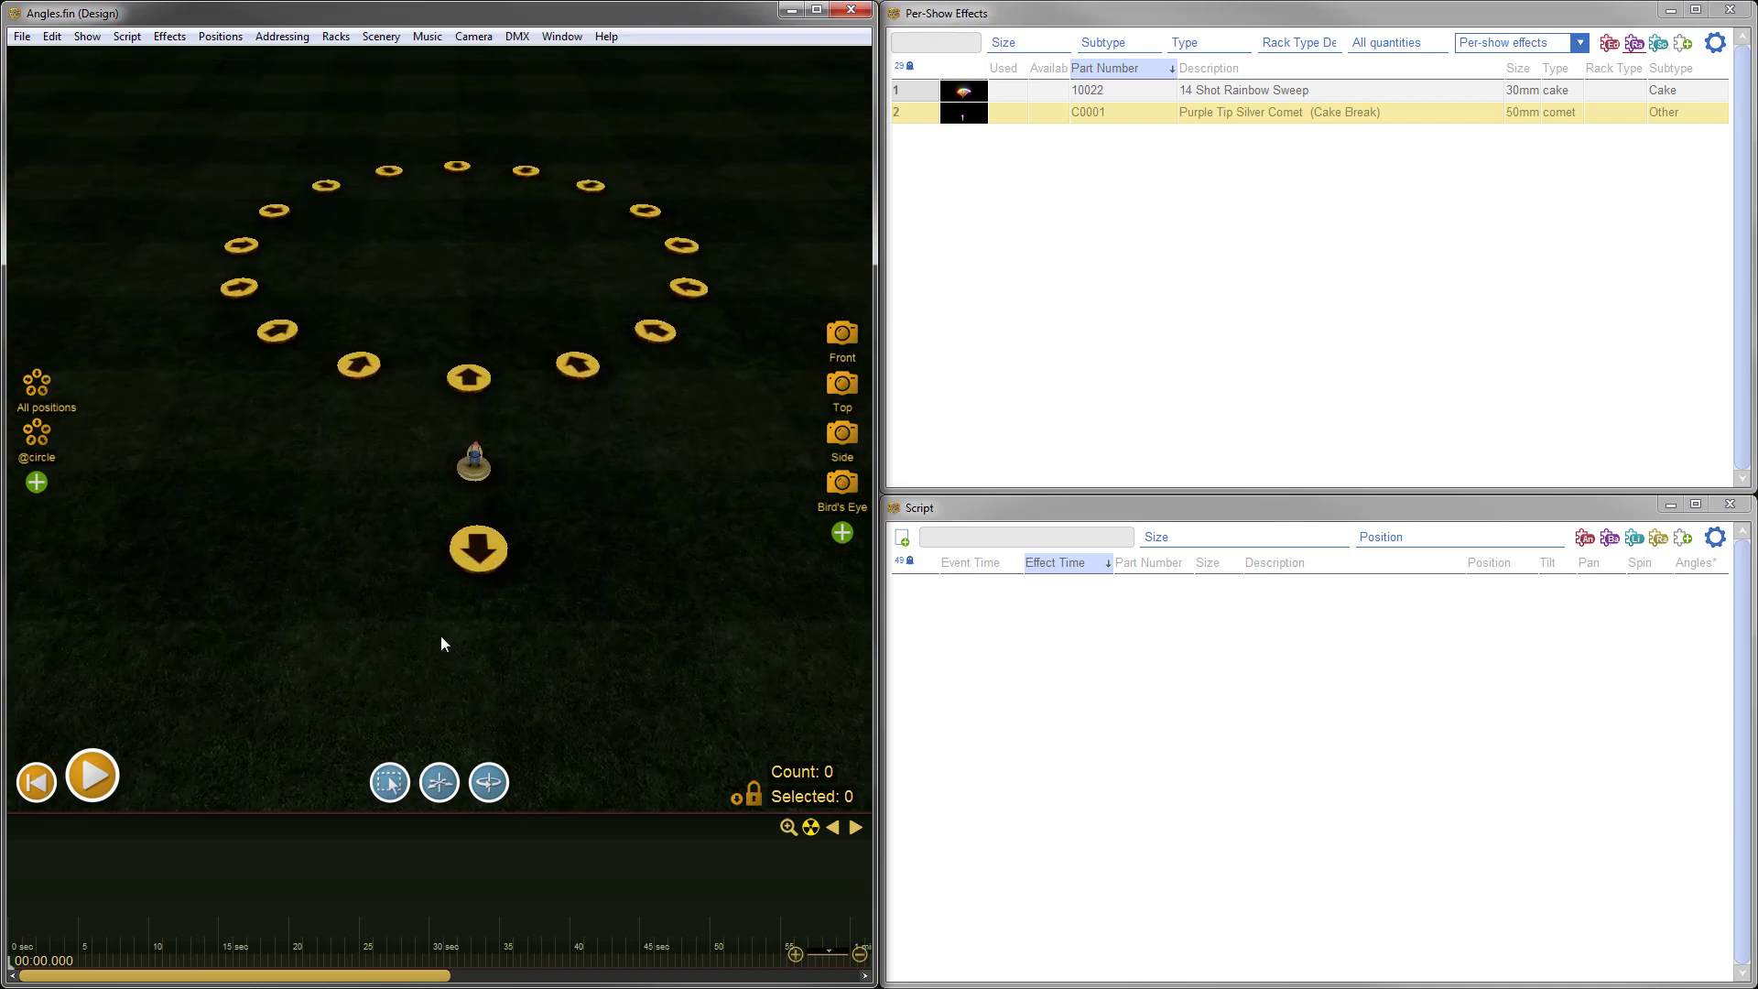
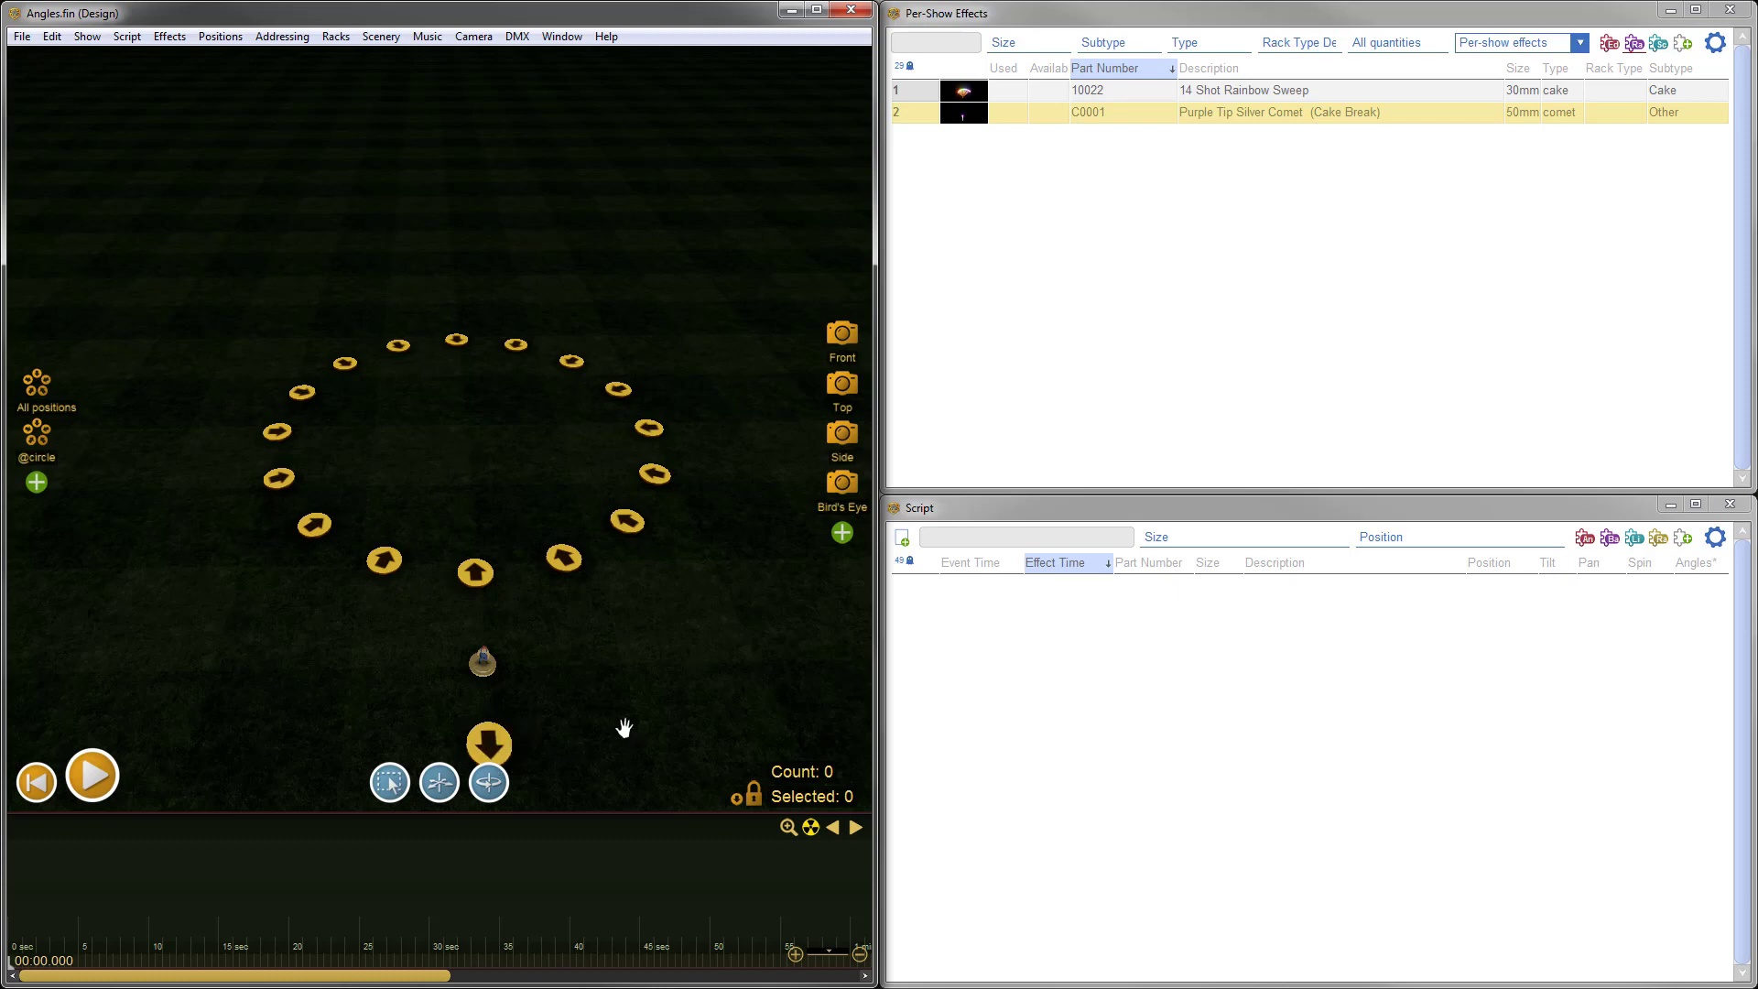
scroll(620, 722, up, 2)
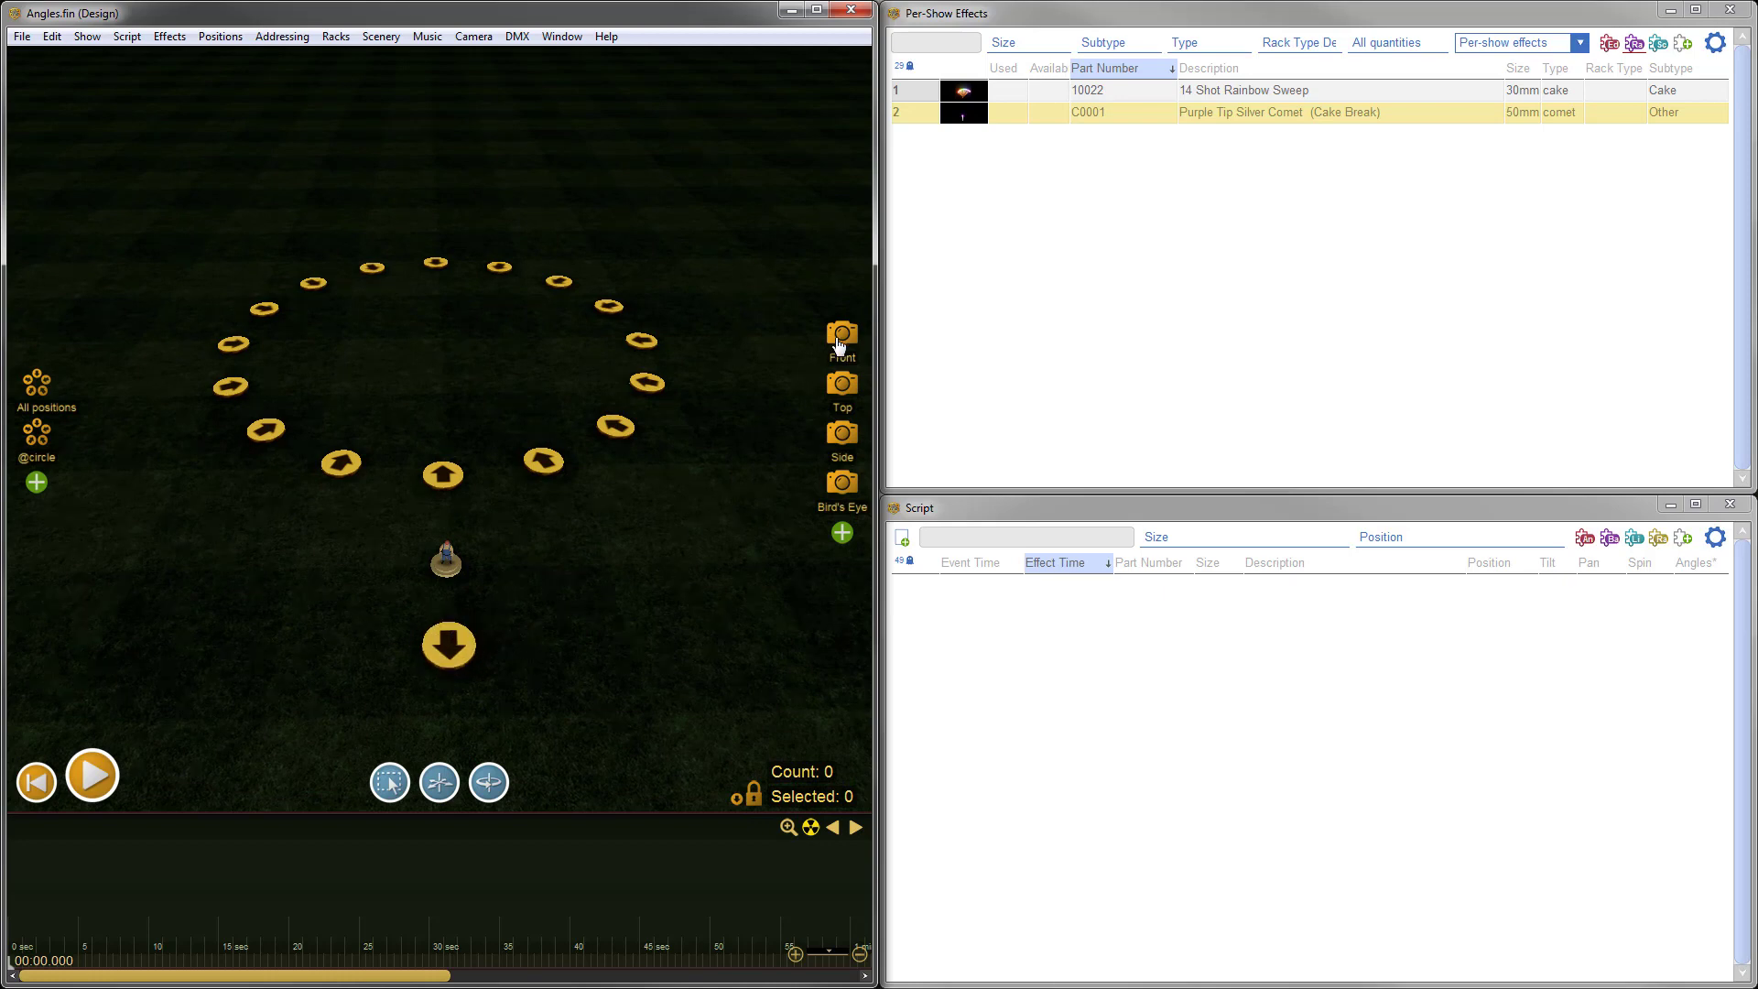
click(842, 487)
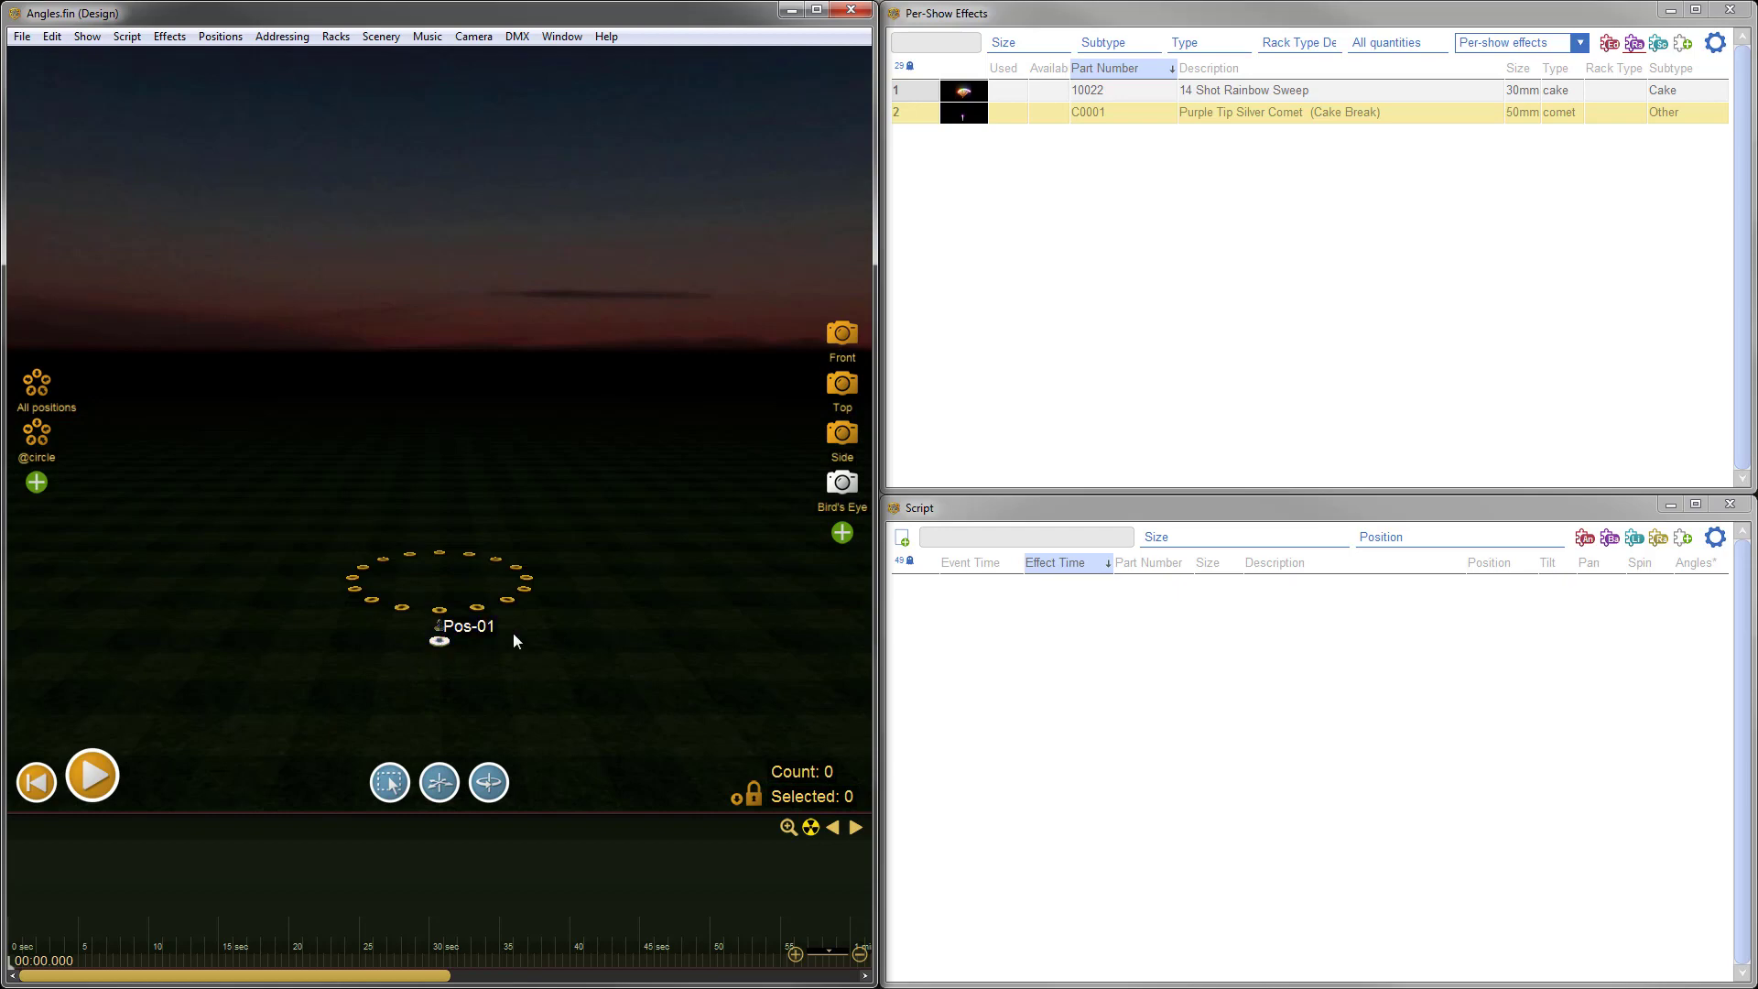
double_click(963, 119)
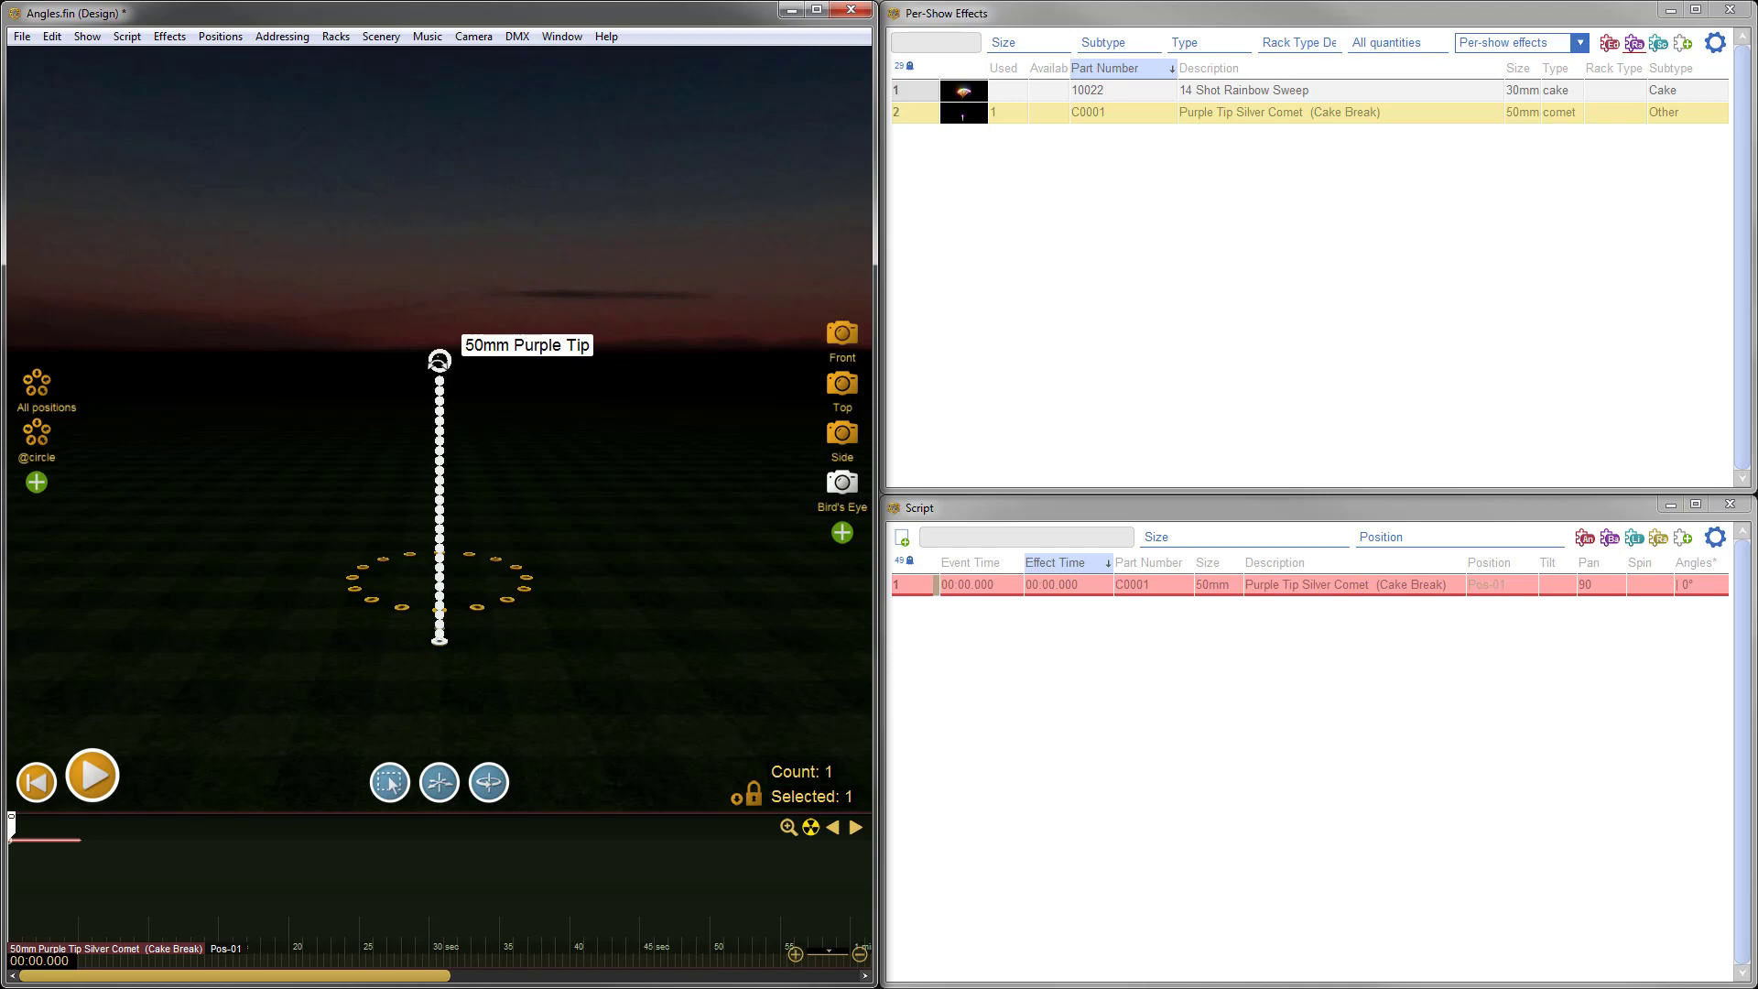
- Tilt the comet at Pos-01 to -30° by its trajectory end, and check its Tilt and Pan values in the script
click(1596, 587)
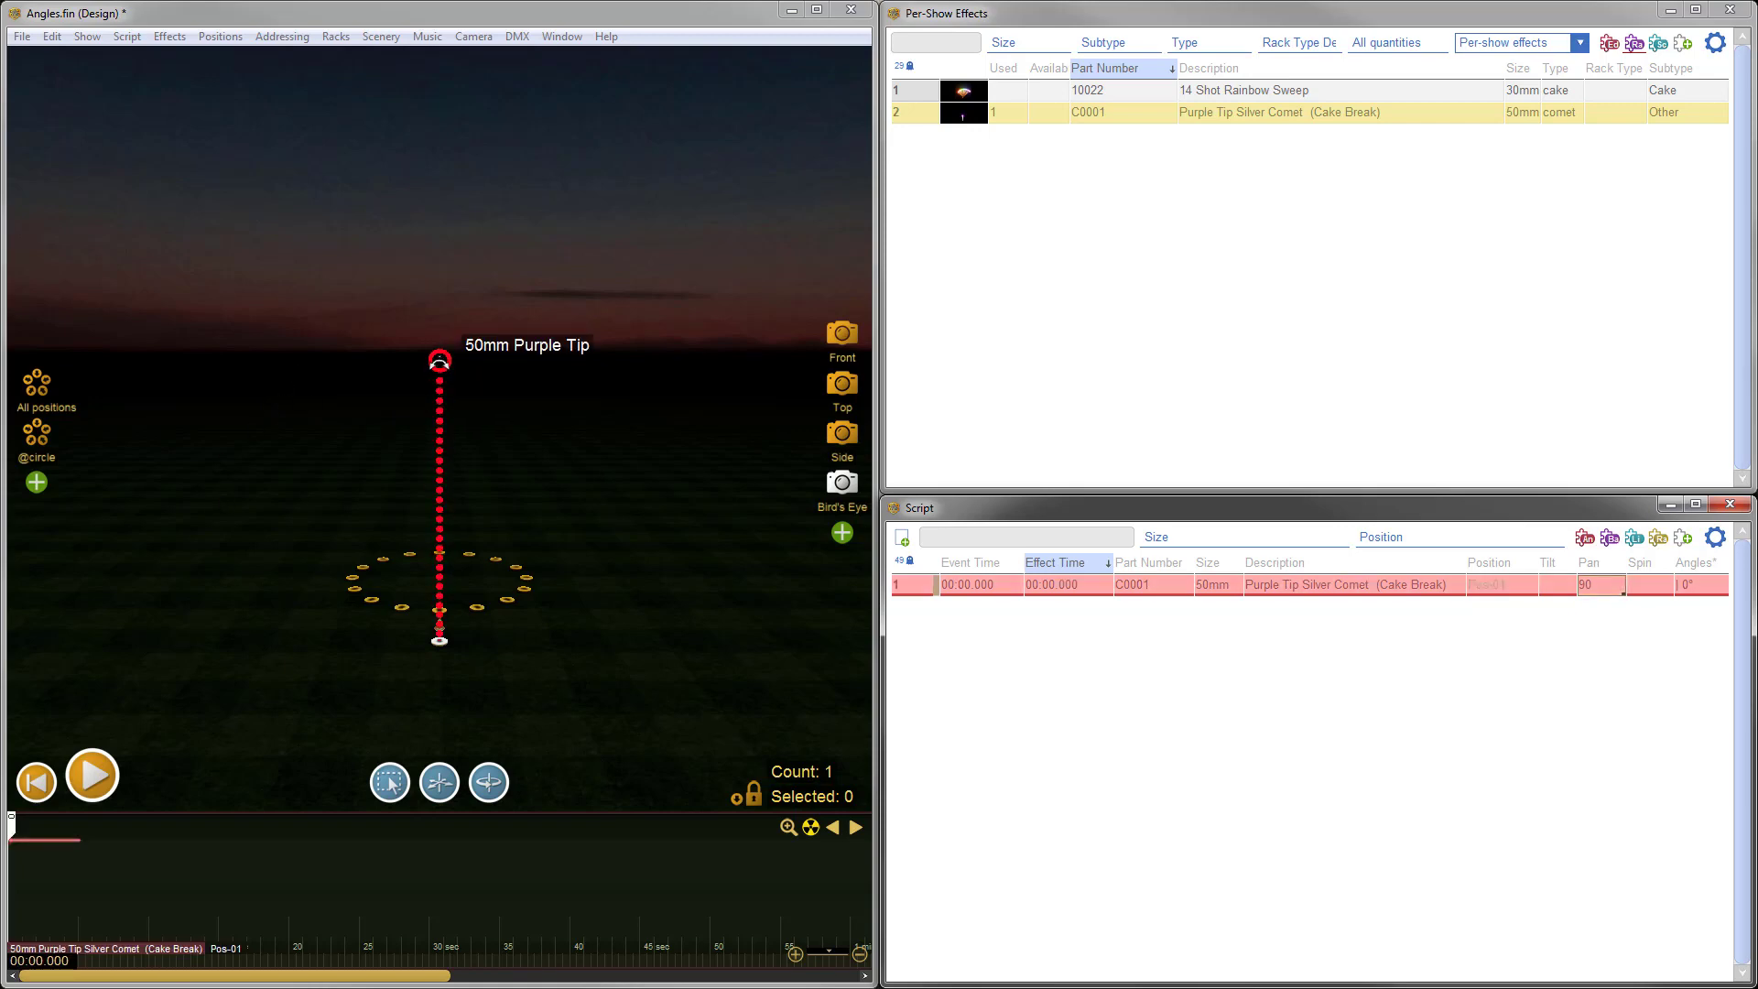
click(440, 360)
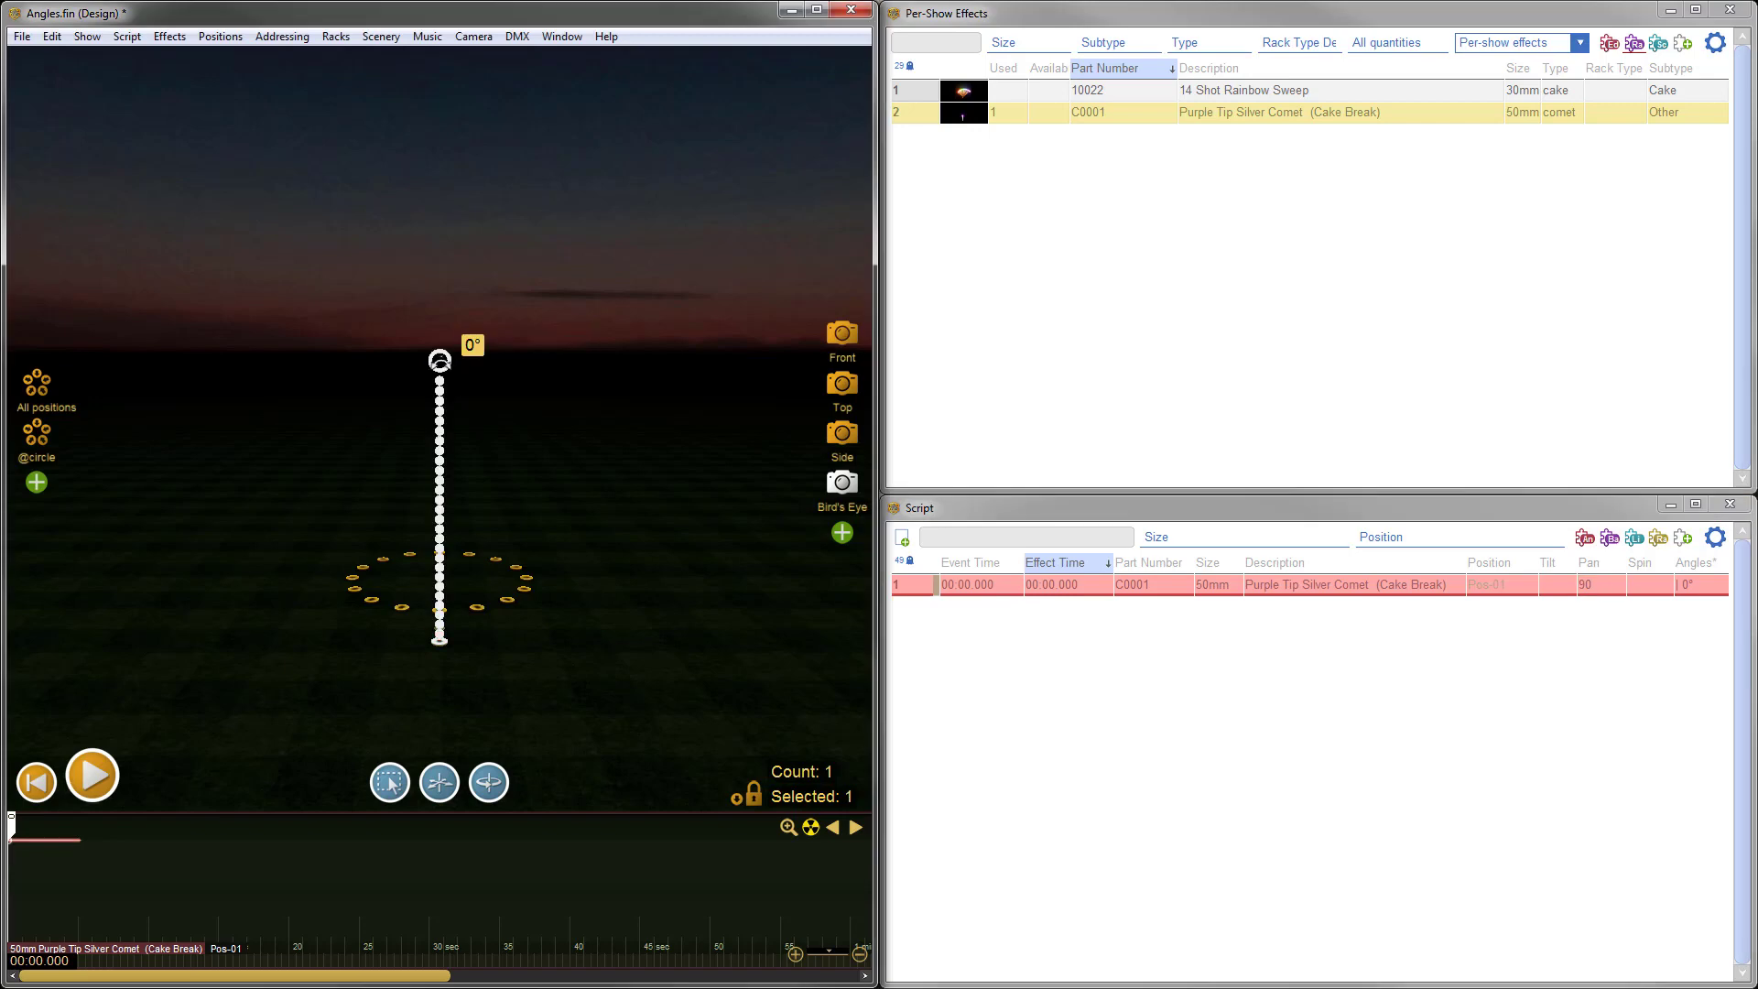
drag(441, 362, 293, 400)
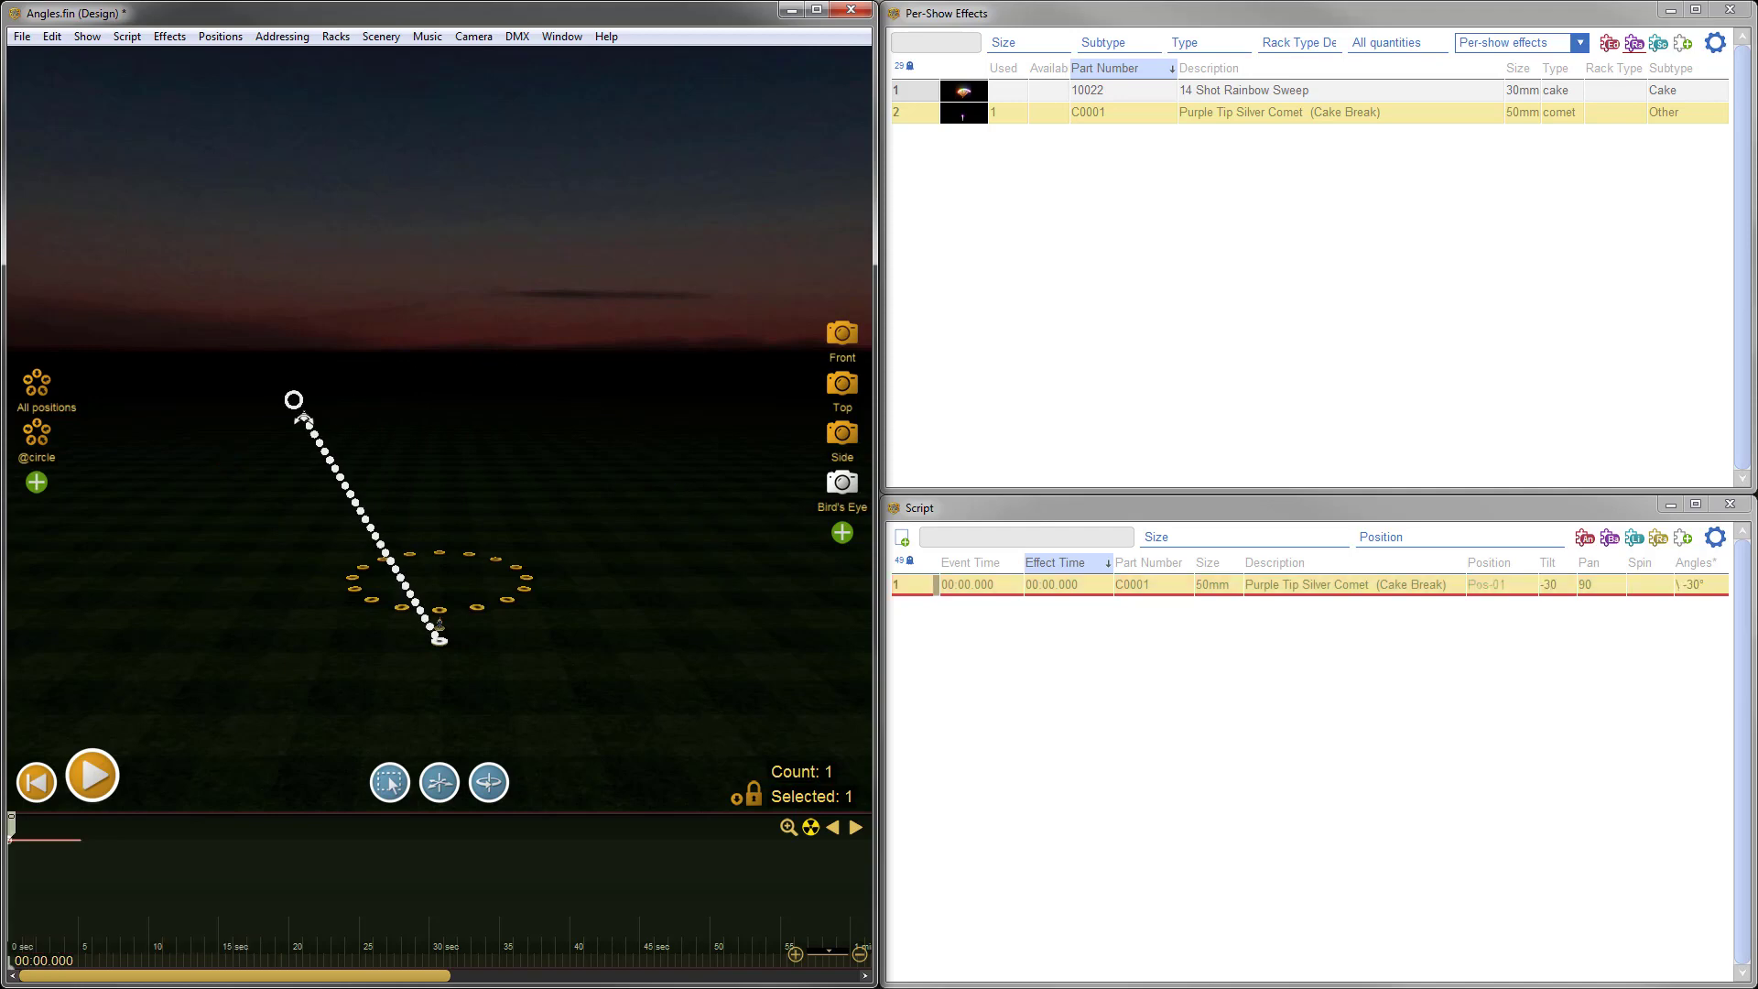
click(1557, 591)
click(1602, 593)
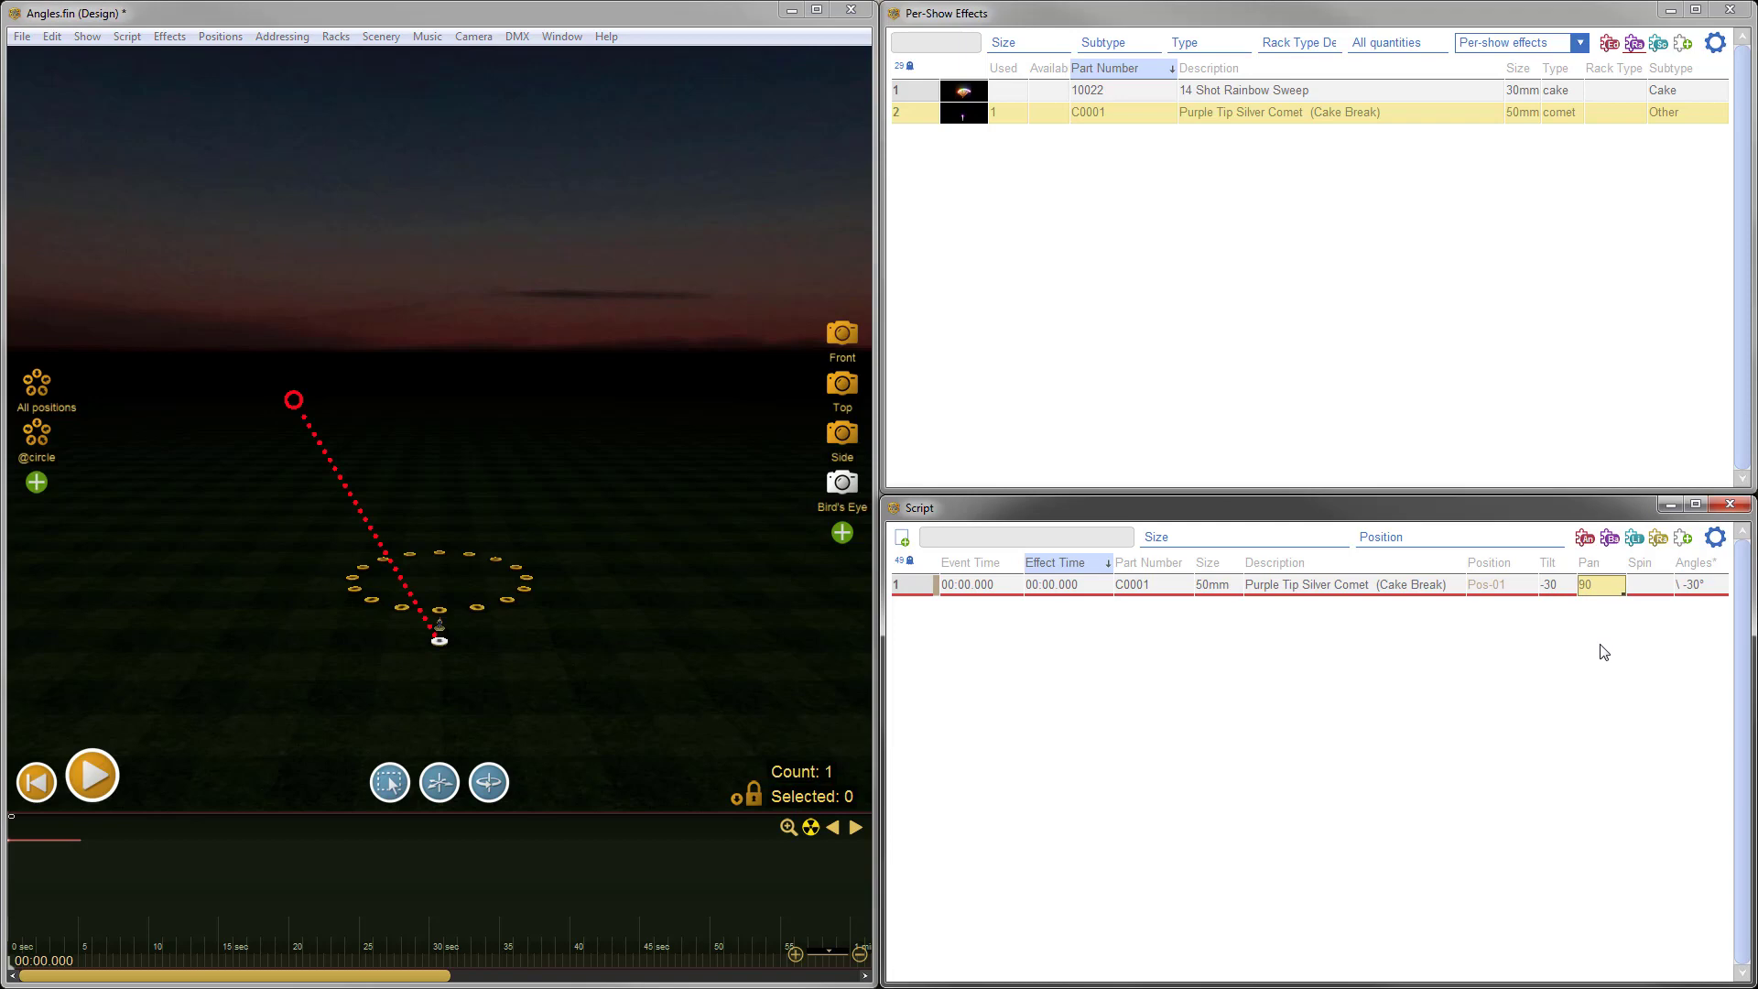
- Clear the comet's Pan value in the script and view its trajectory close up beside the circle of positions
right_click(1600, 594)
click(1291, 236)
drag(666, 509, 388, 718)
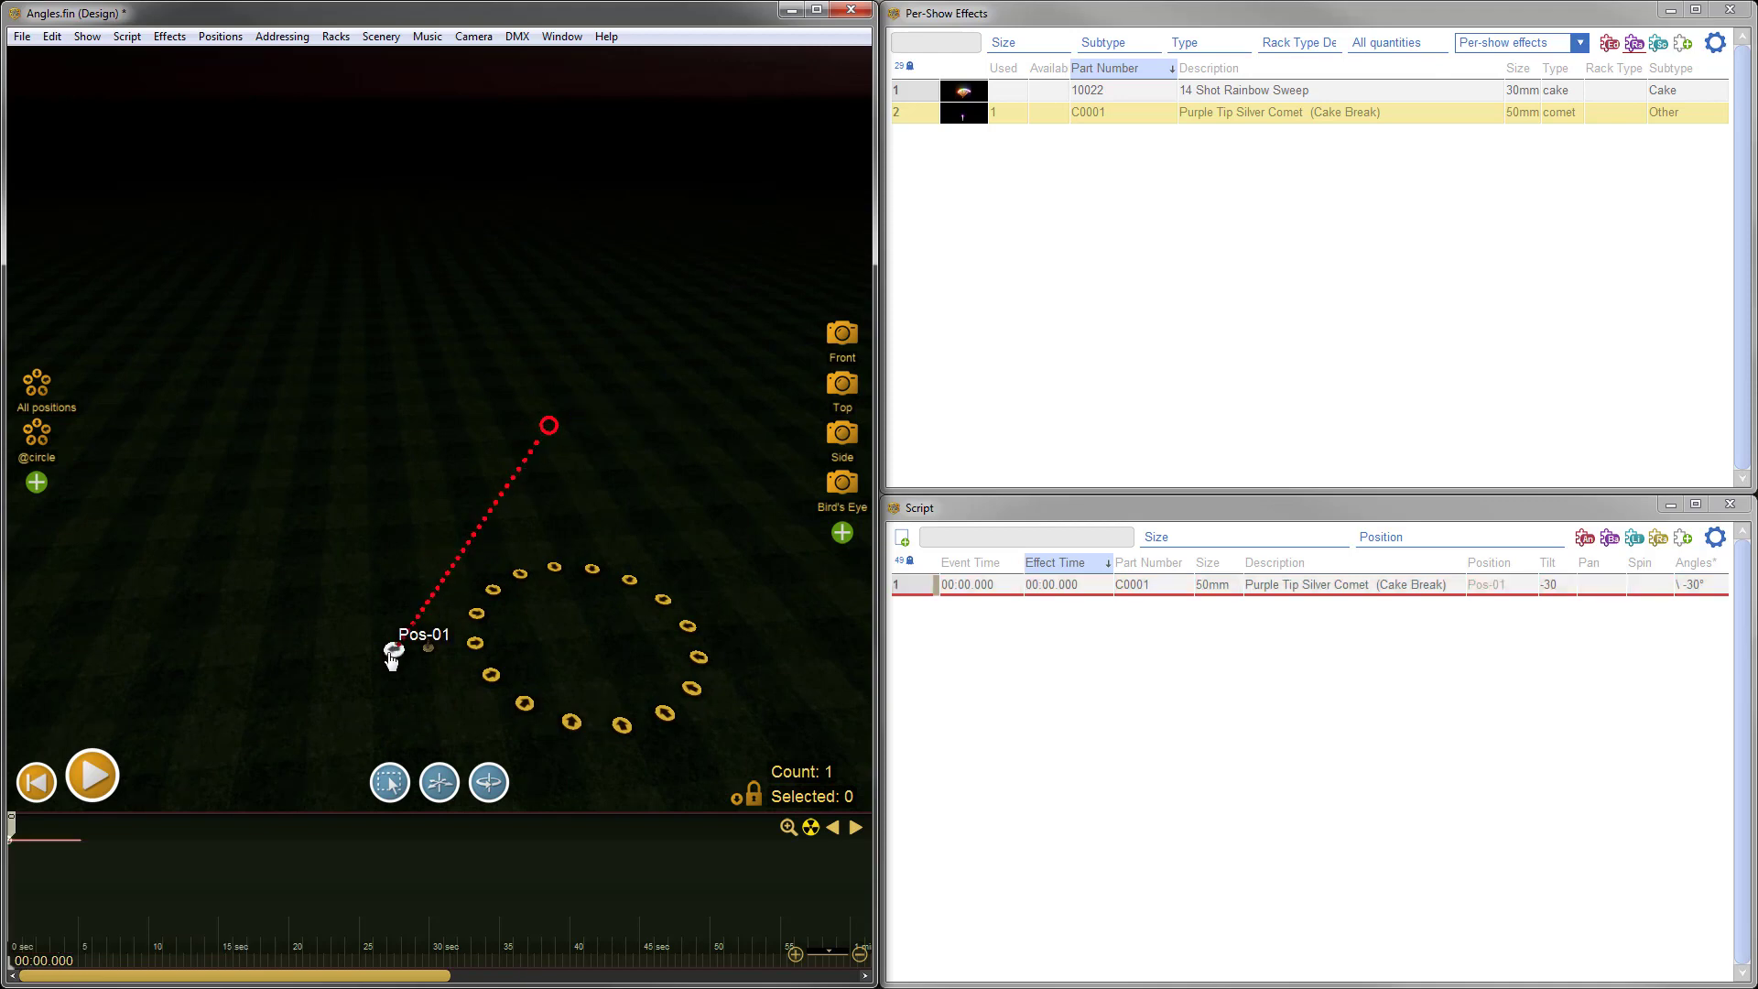
scroll(392, 647, up, 3)
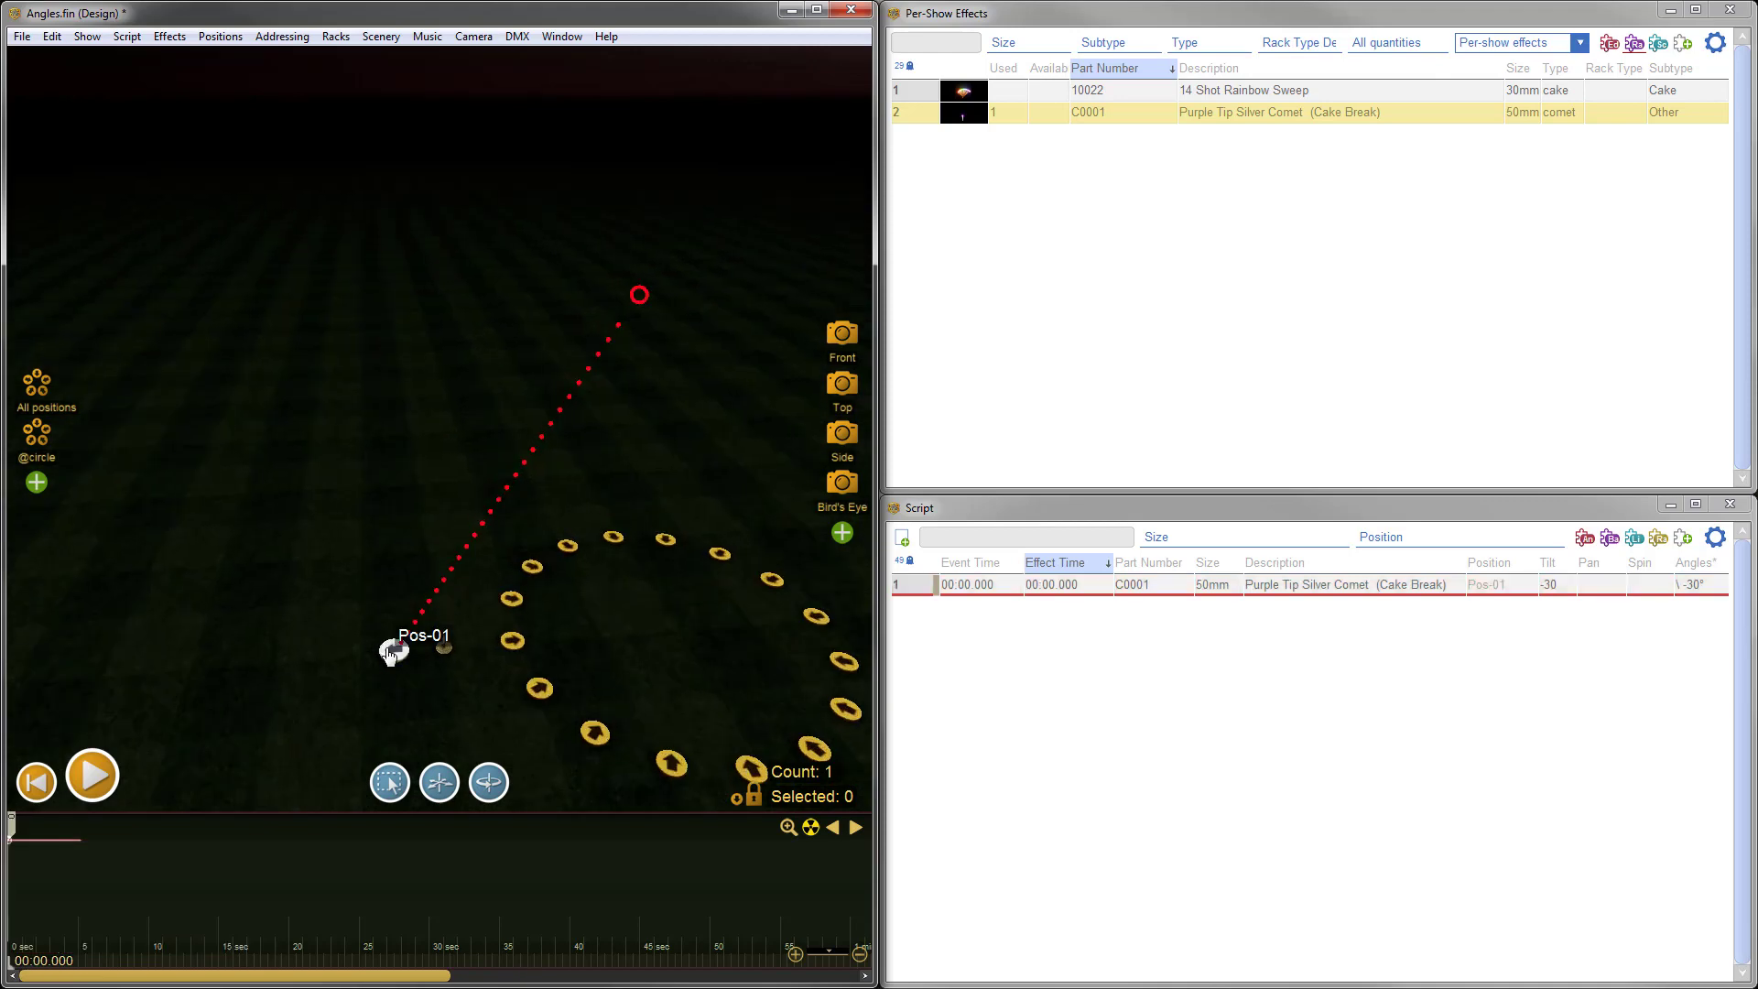
- Set the comet's Tilt to 30 in the script
click(1560, 588)
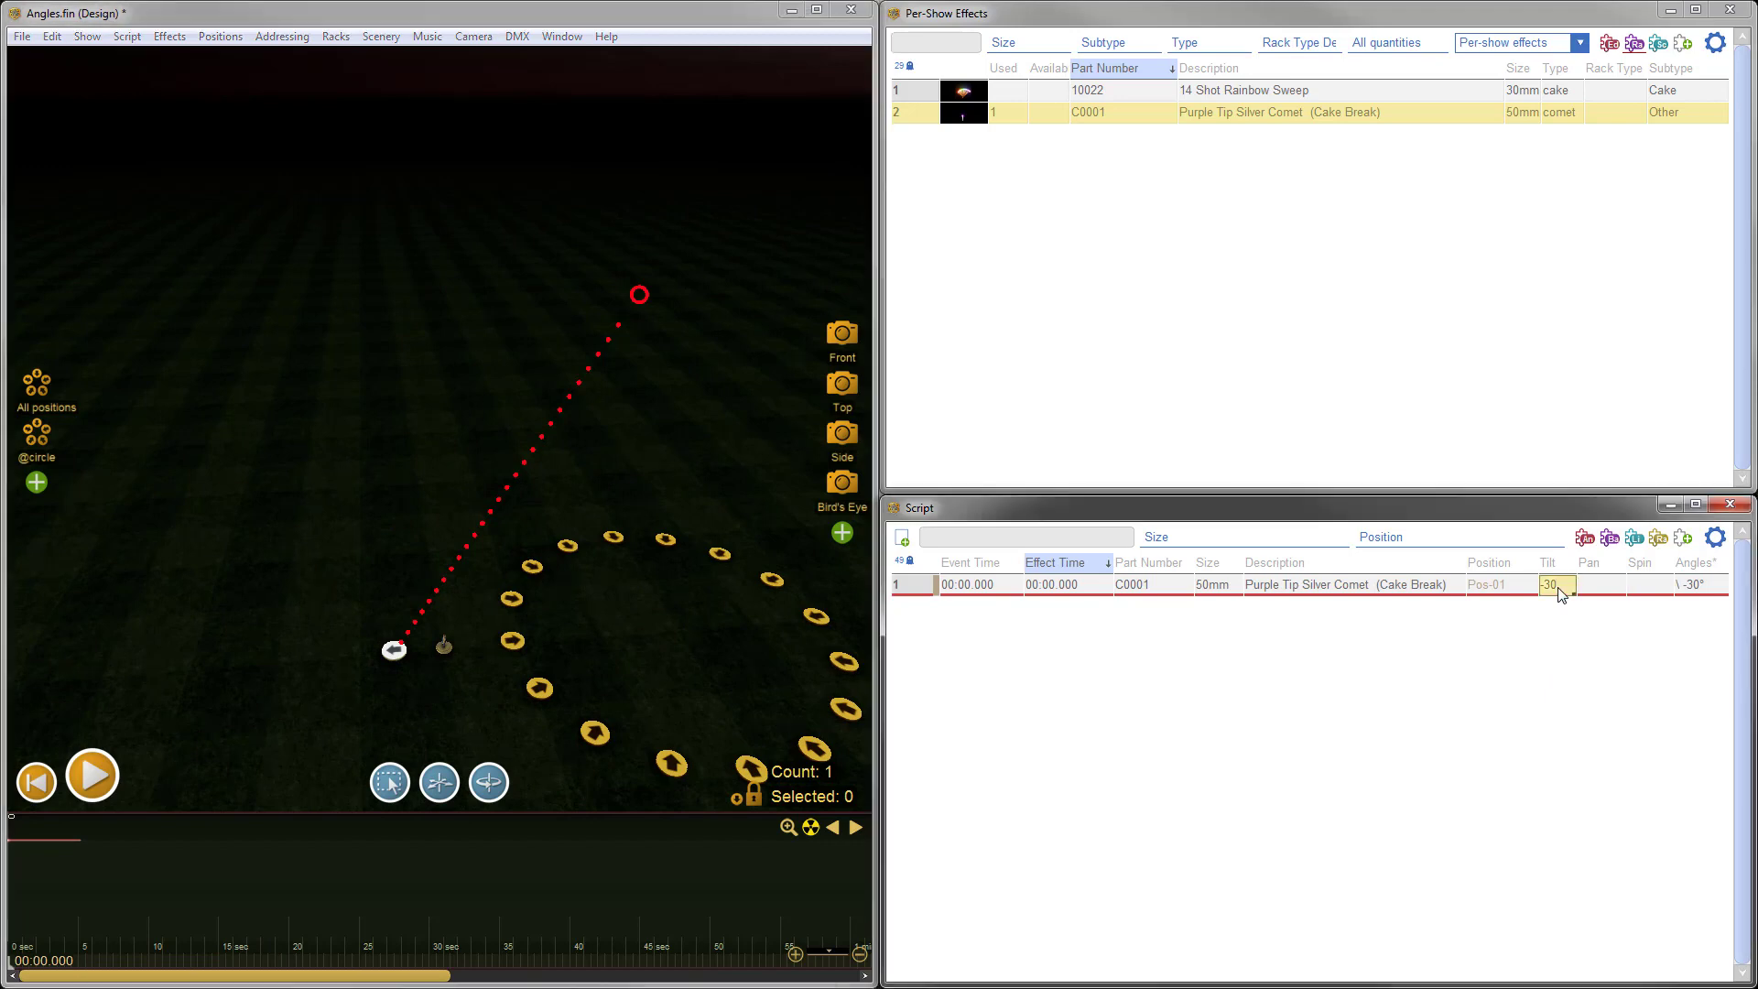
text(3)
key(Return)
drag(230, 651, 453, 679)
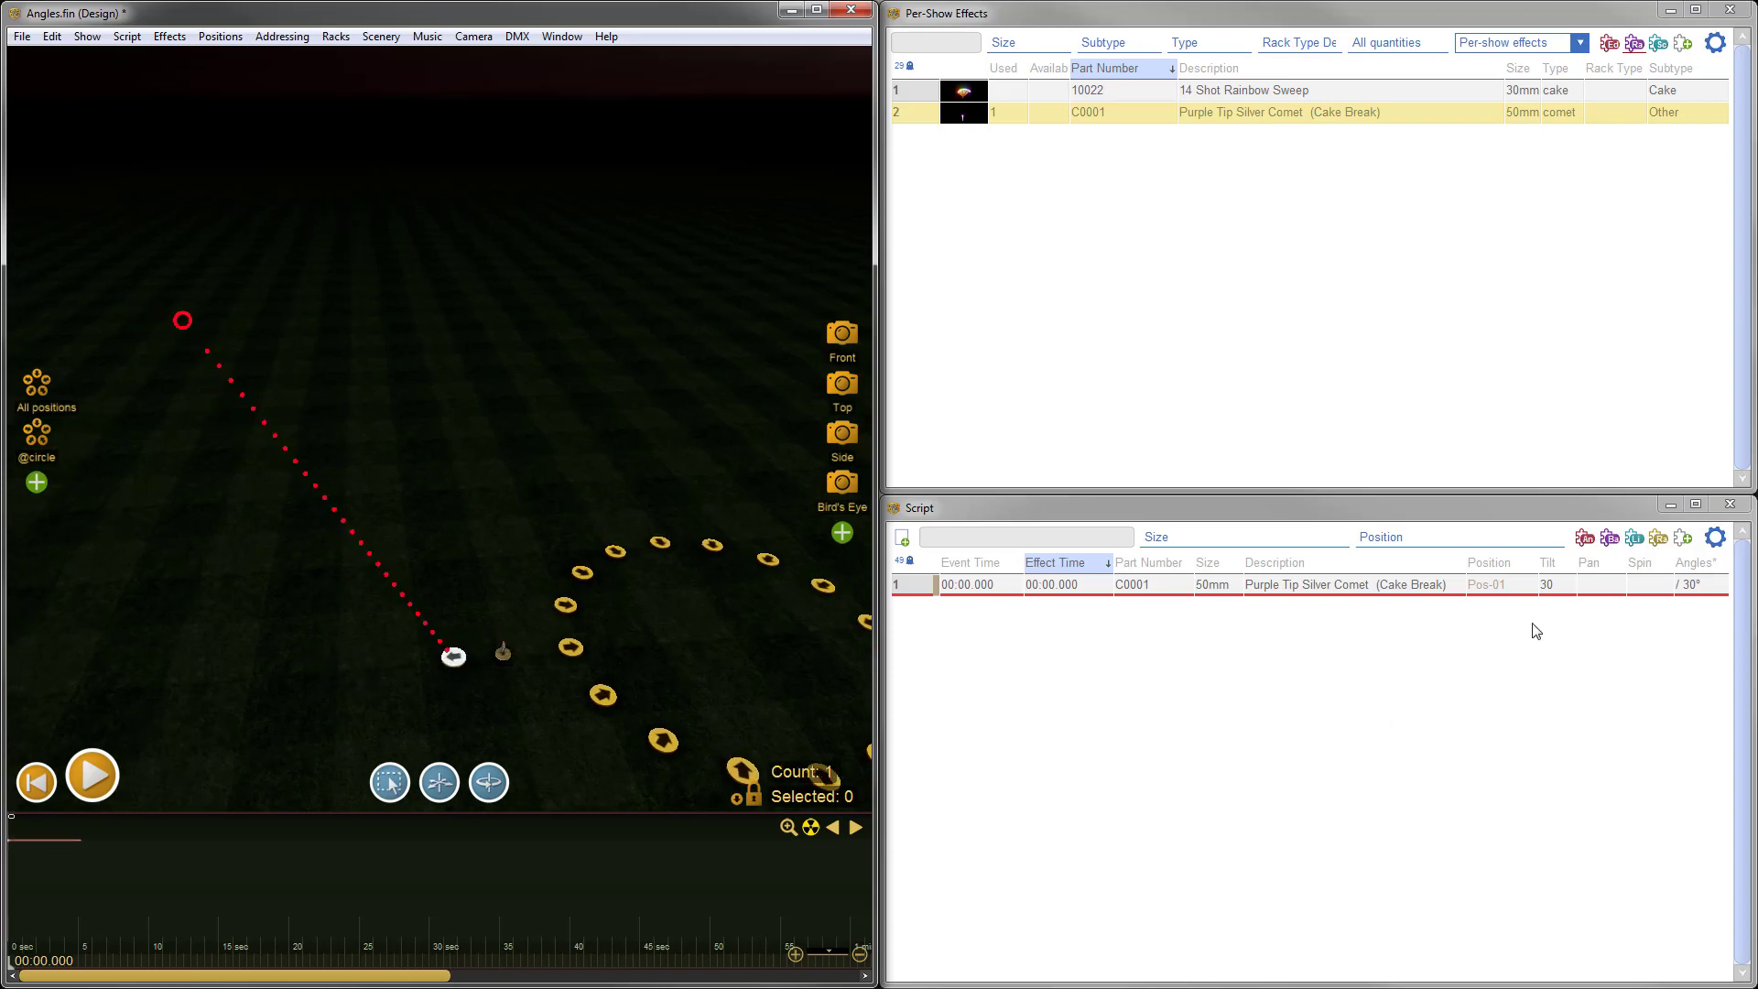
- Set the comet's Pan to 90 in the script and view the trajectory from the front
click(1601, 593)
text(90)
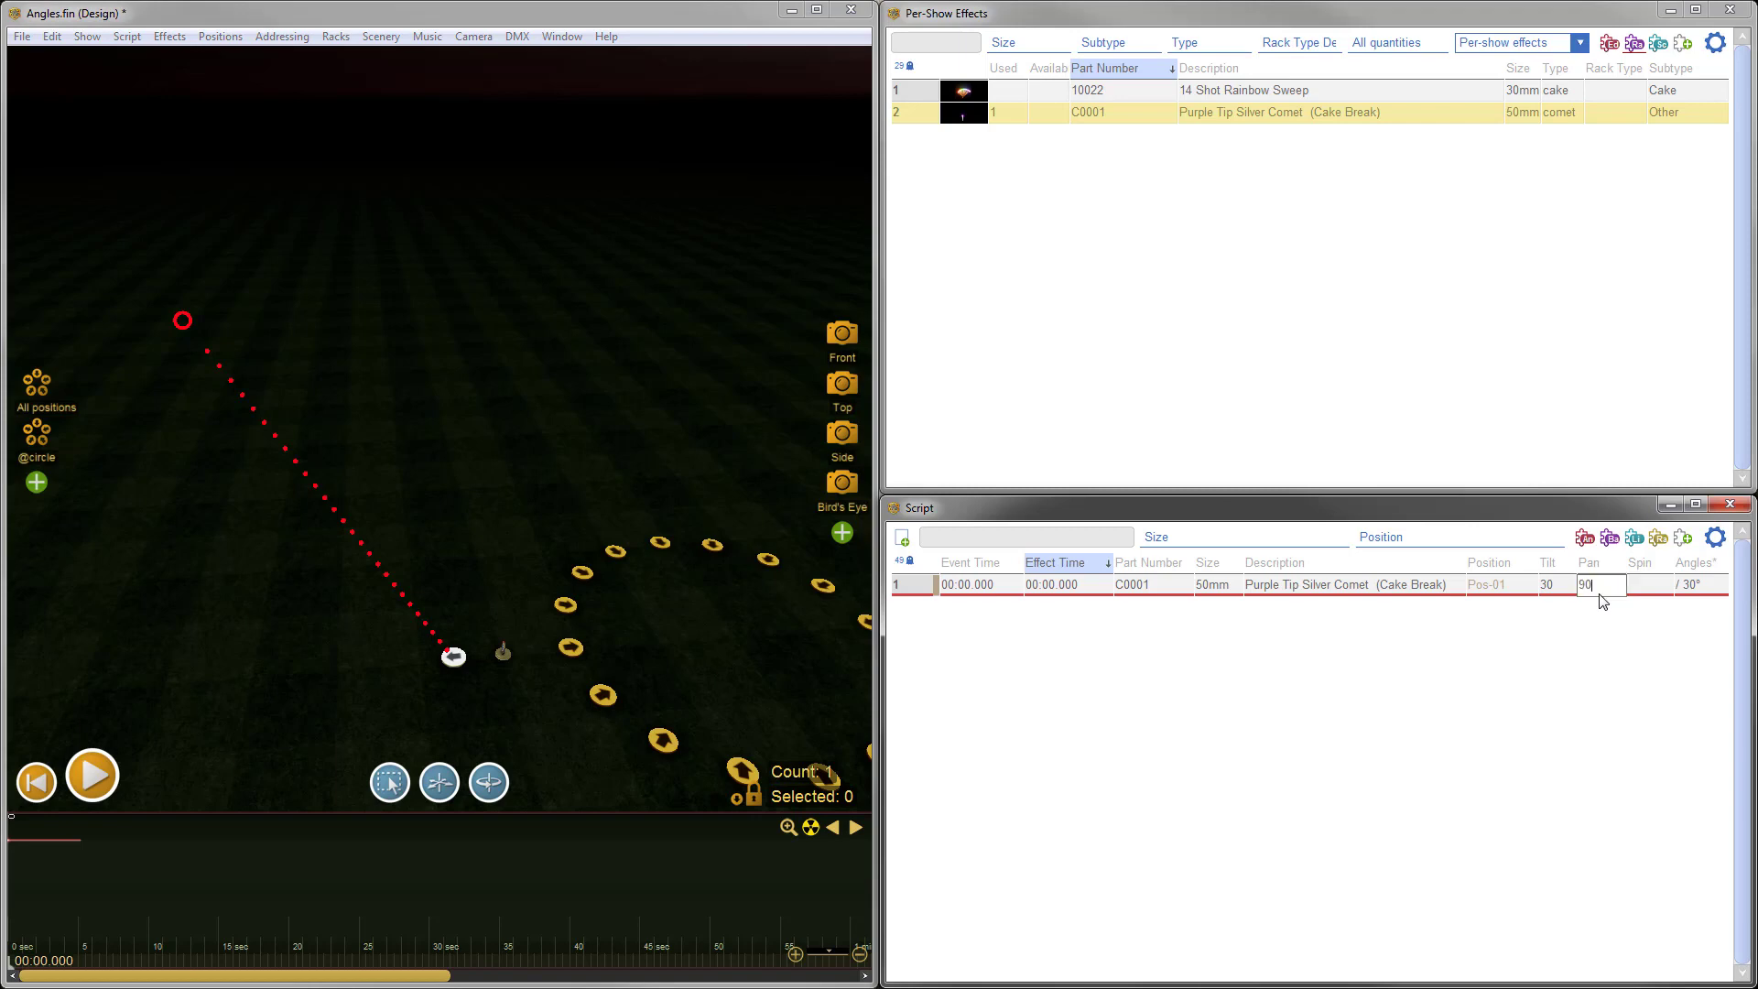
key(Return)
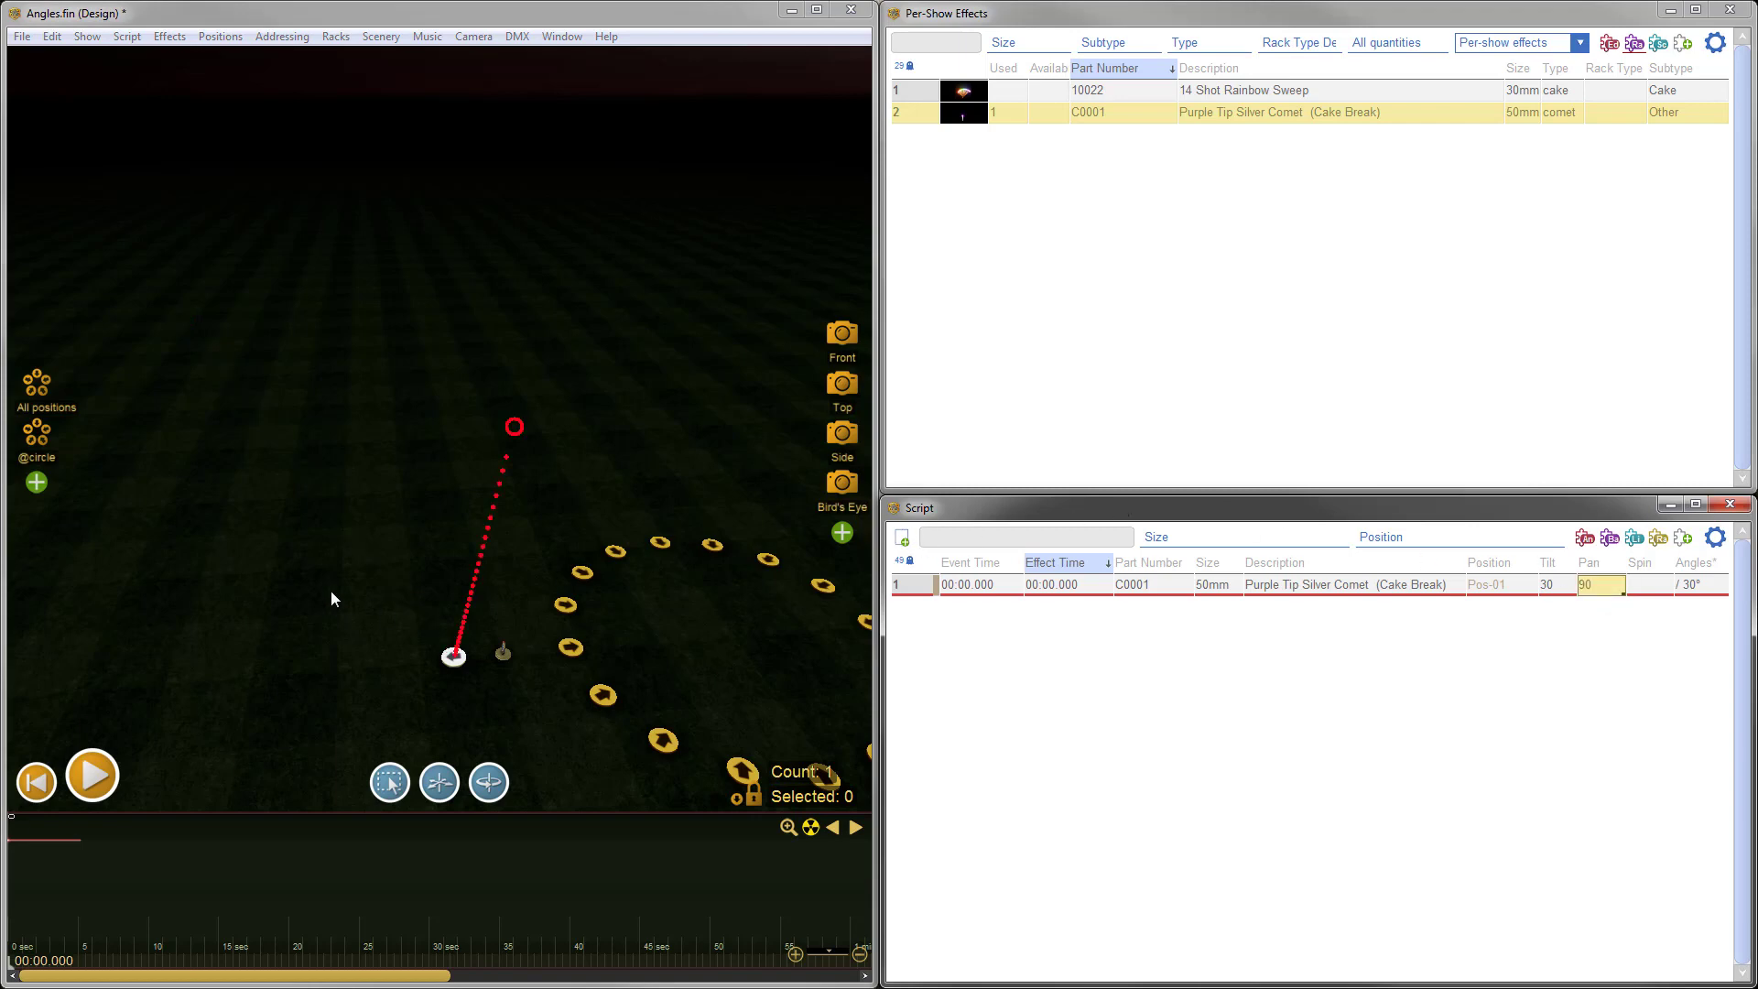
drag(331, 599, 429, 679)
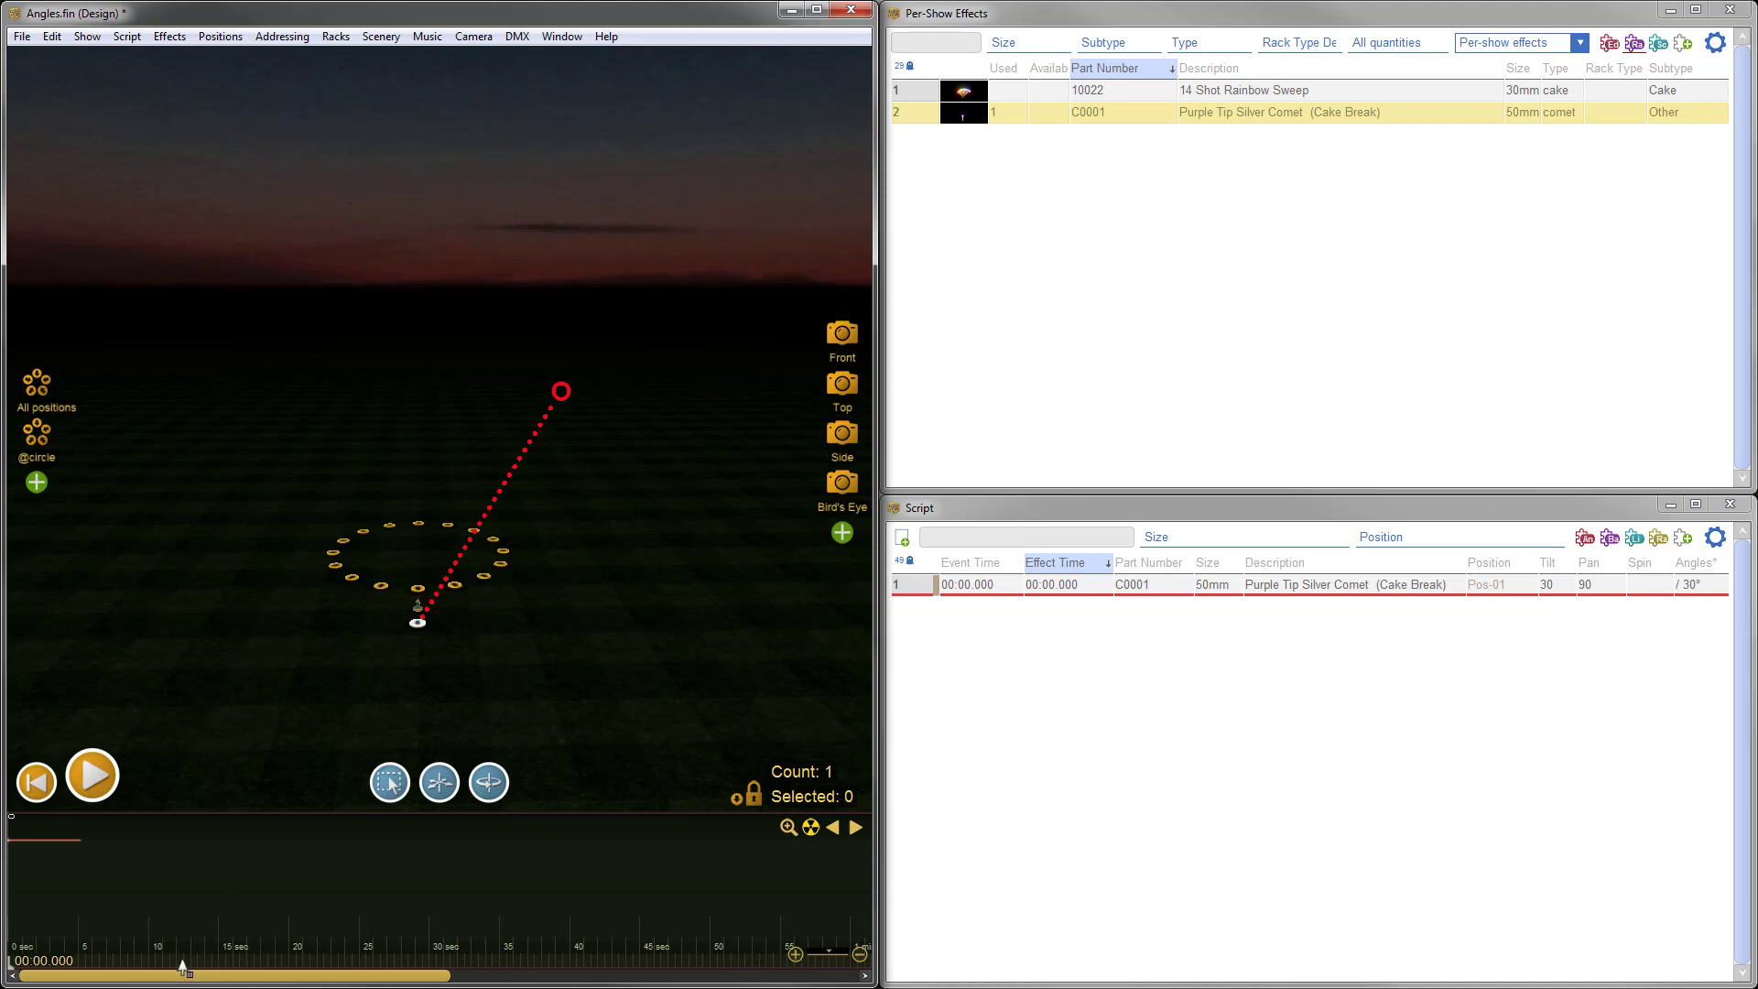
drag(187, 967, 258, 960)
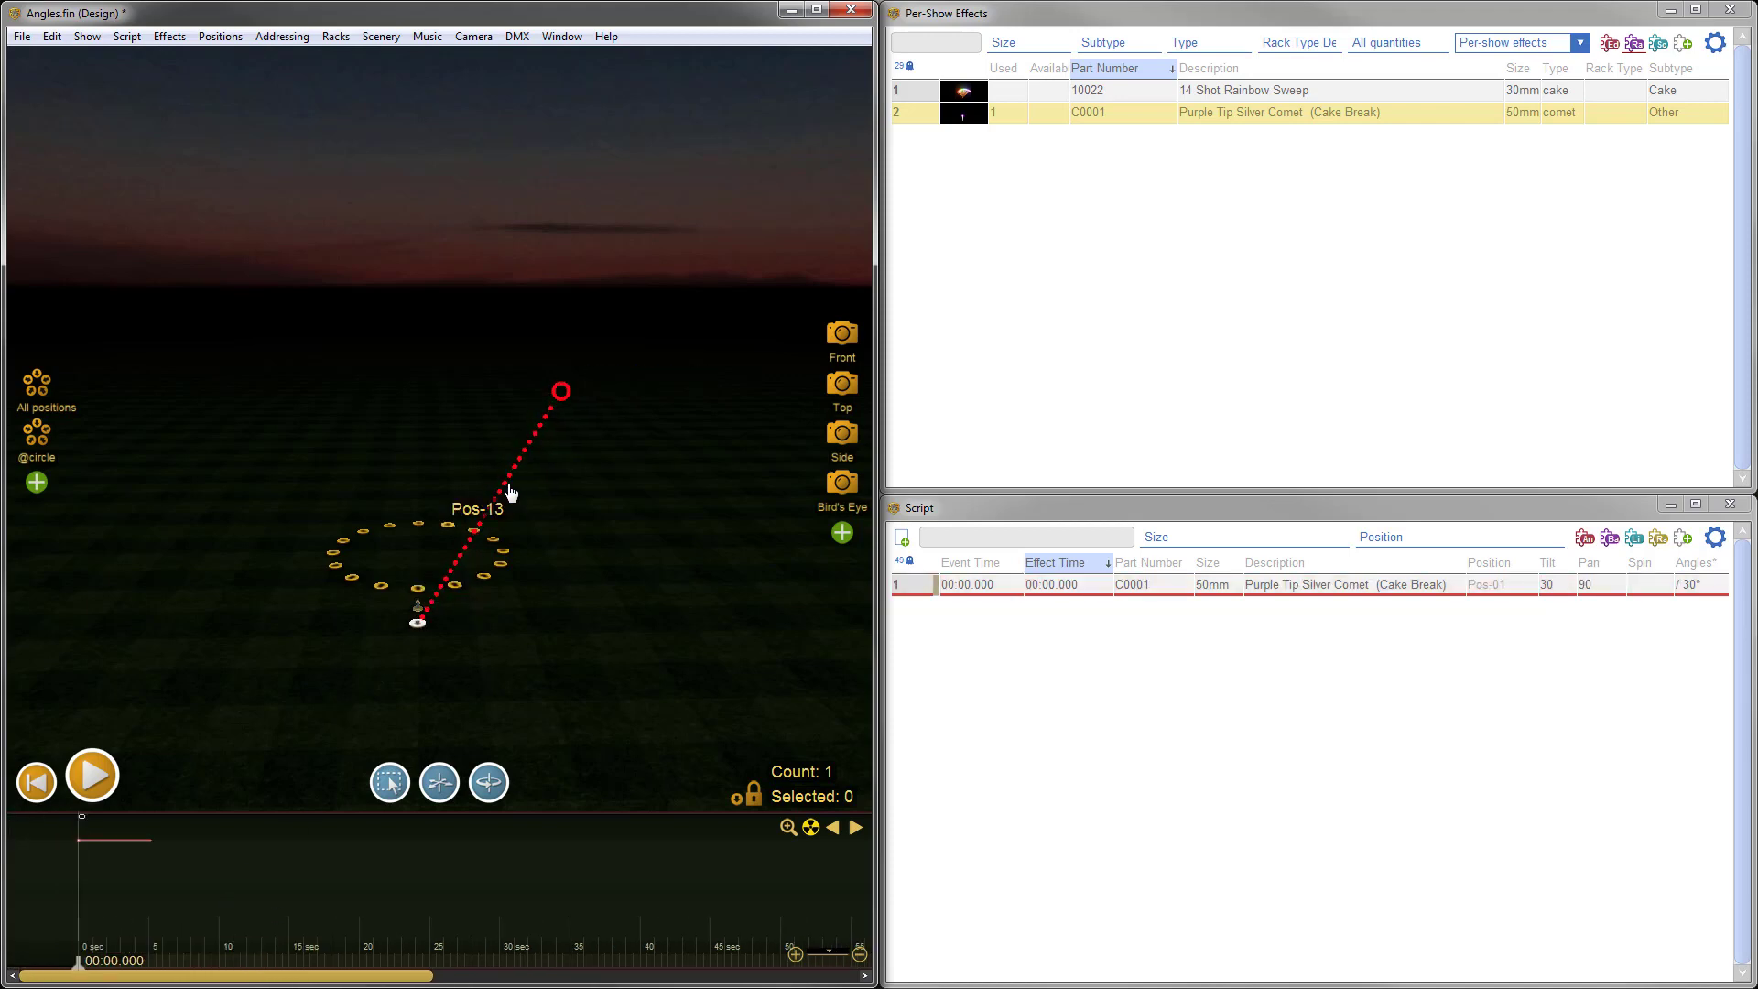
- Straighten the comet's trajectory back to vertical at 0° in the design view
click(1616, 587)
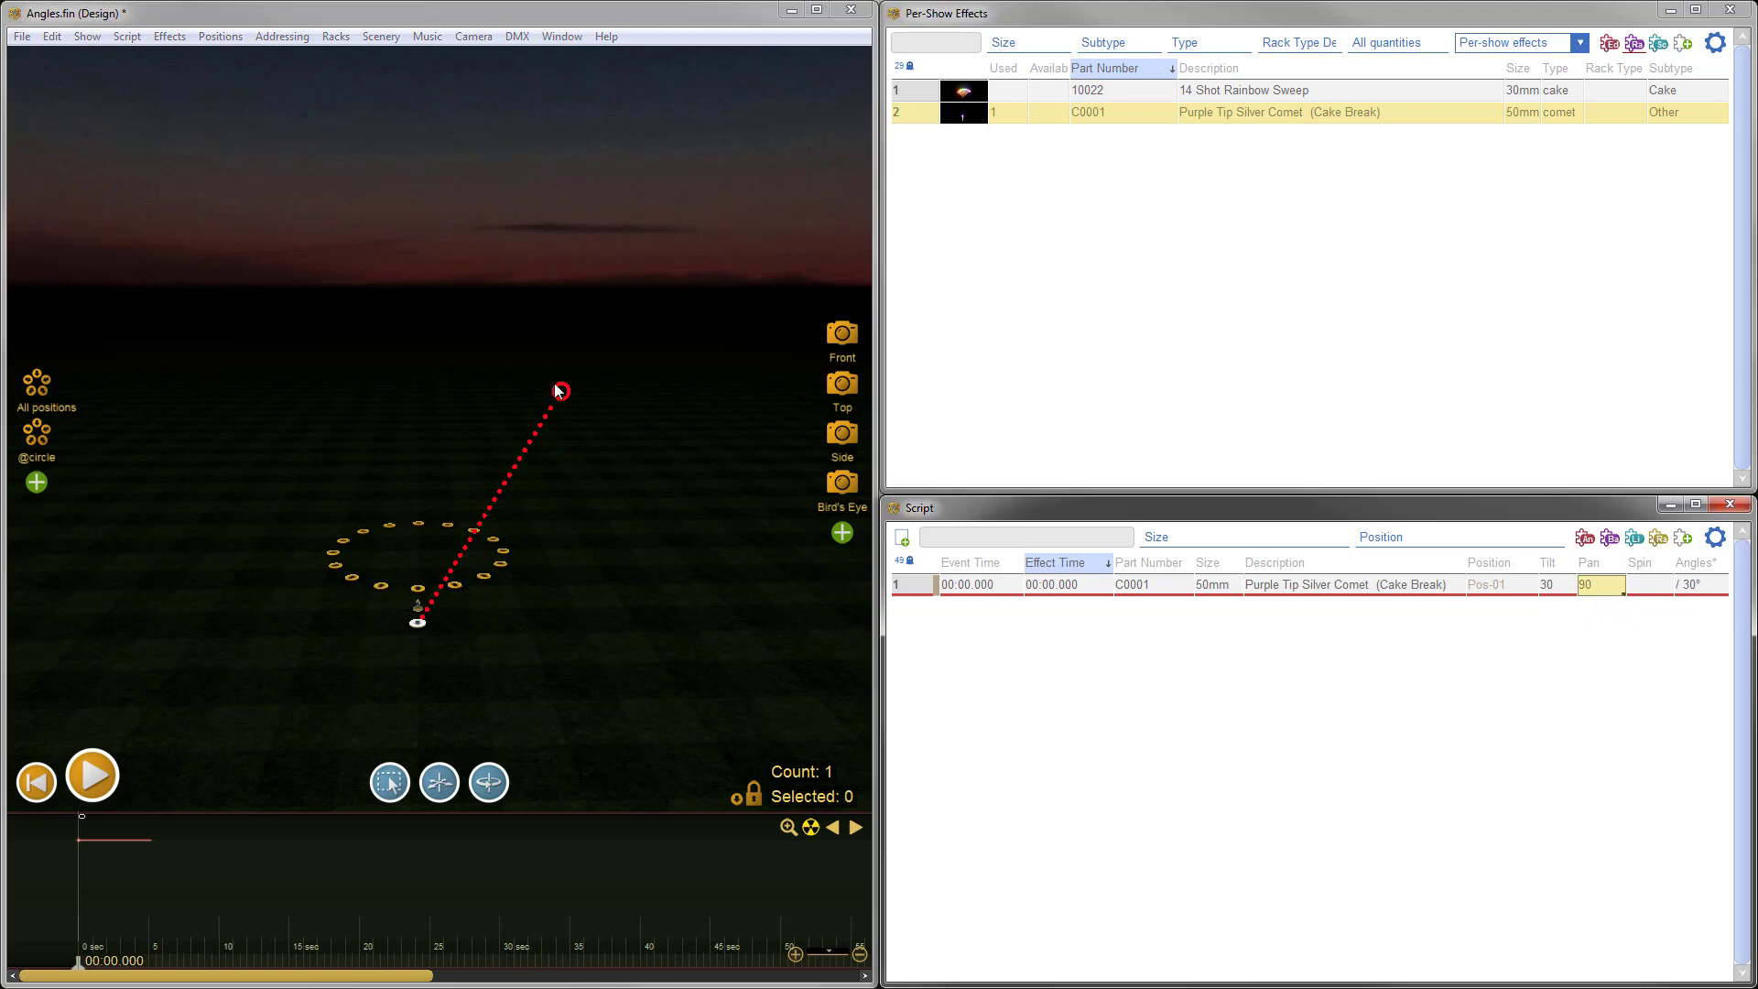
drag(559, 391, 415, 353)
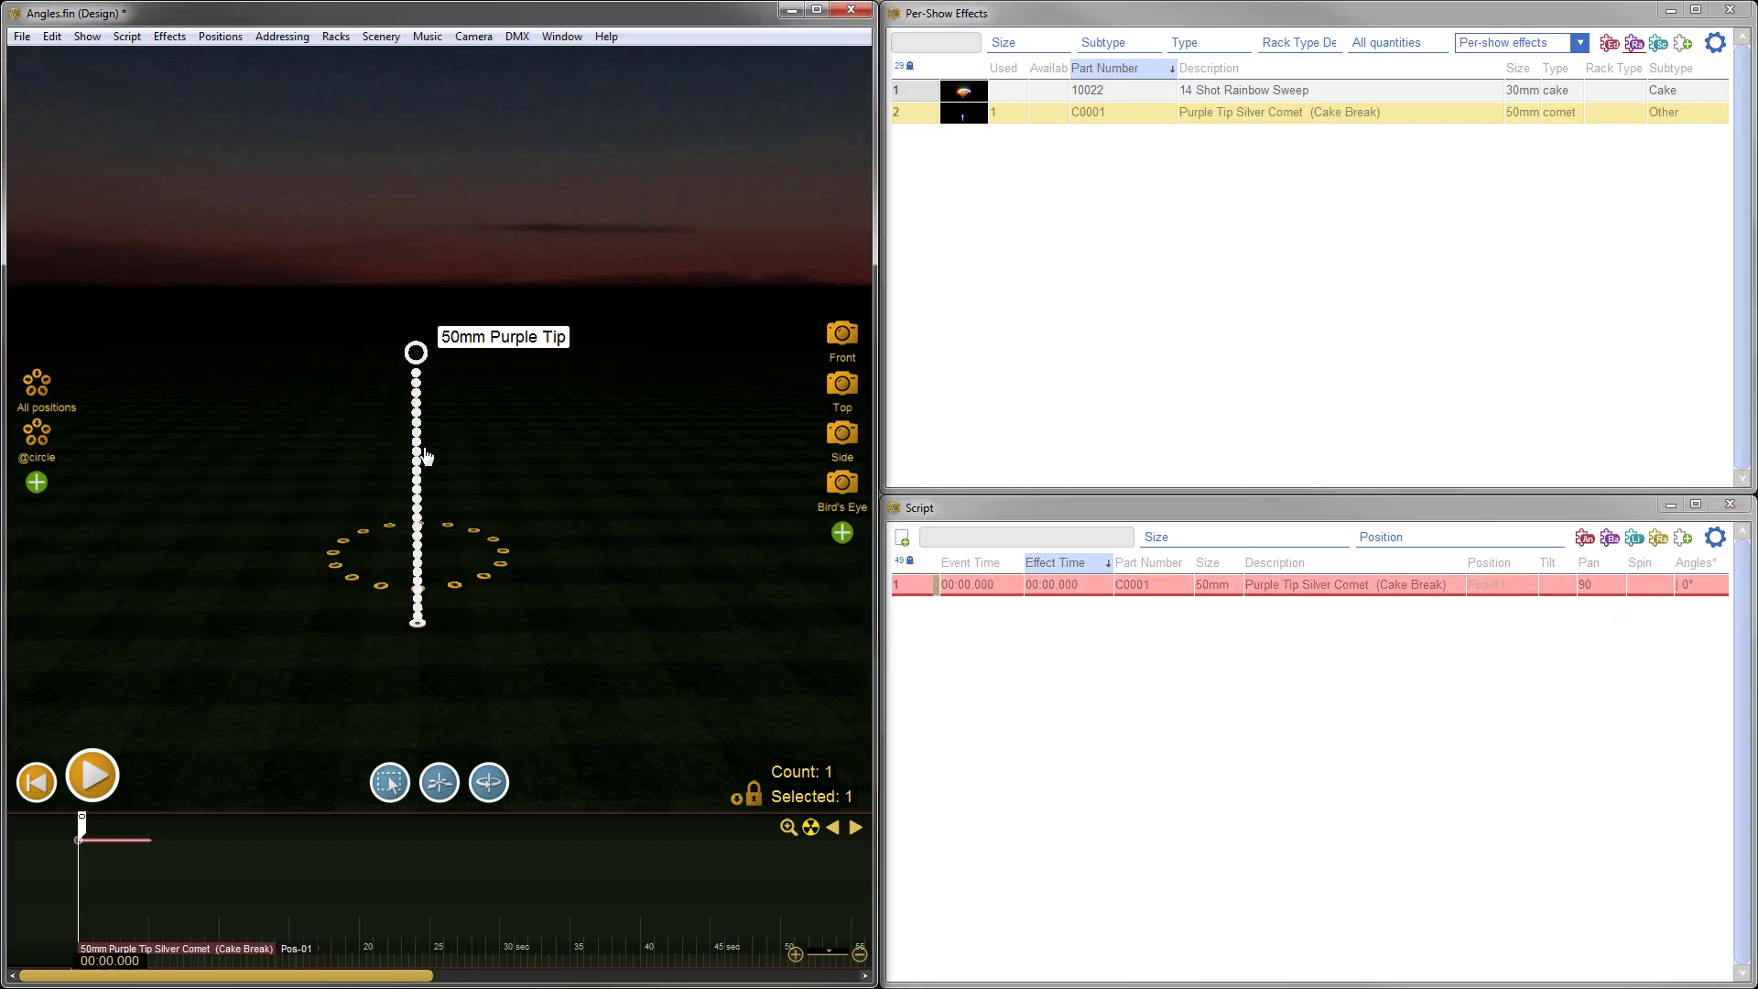
drag(507, 444, 538, 420)
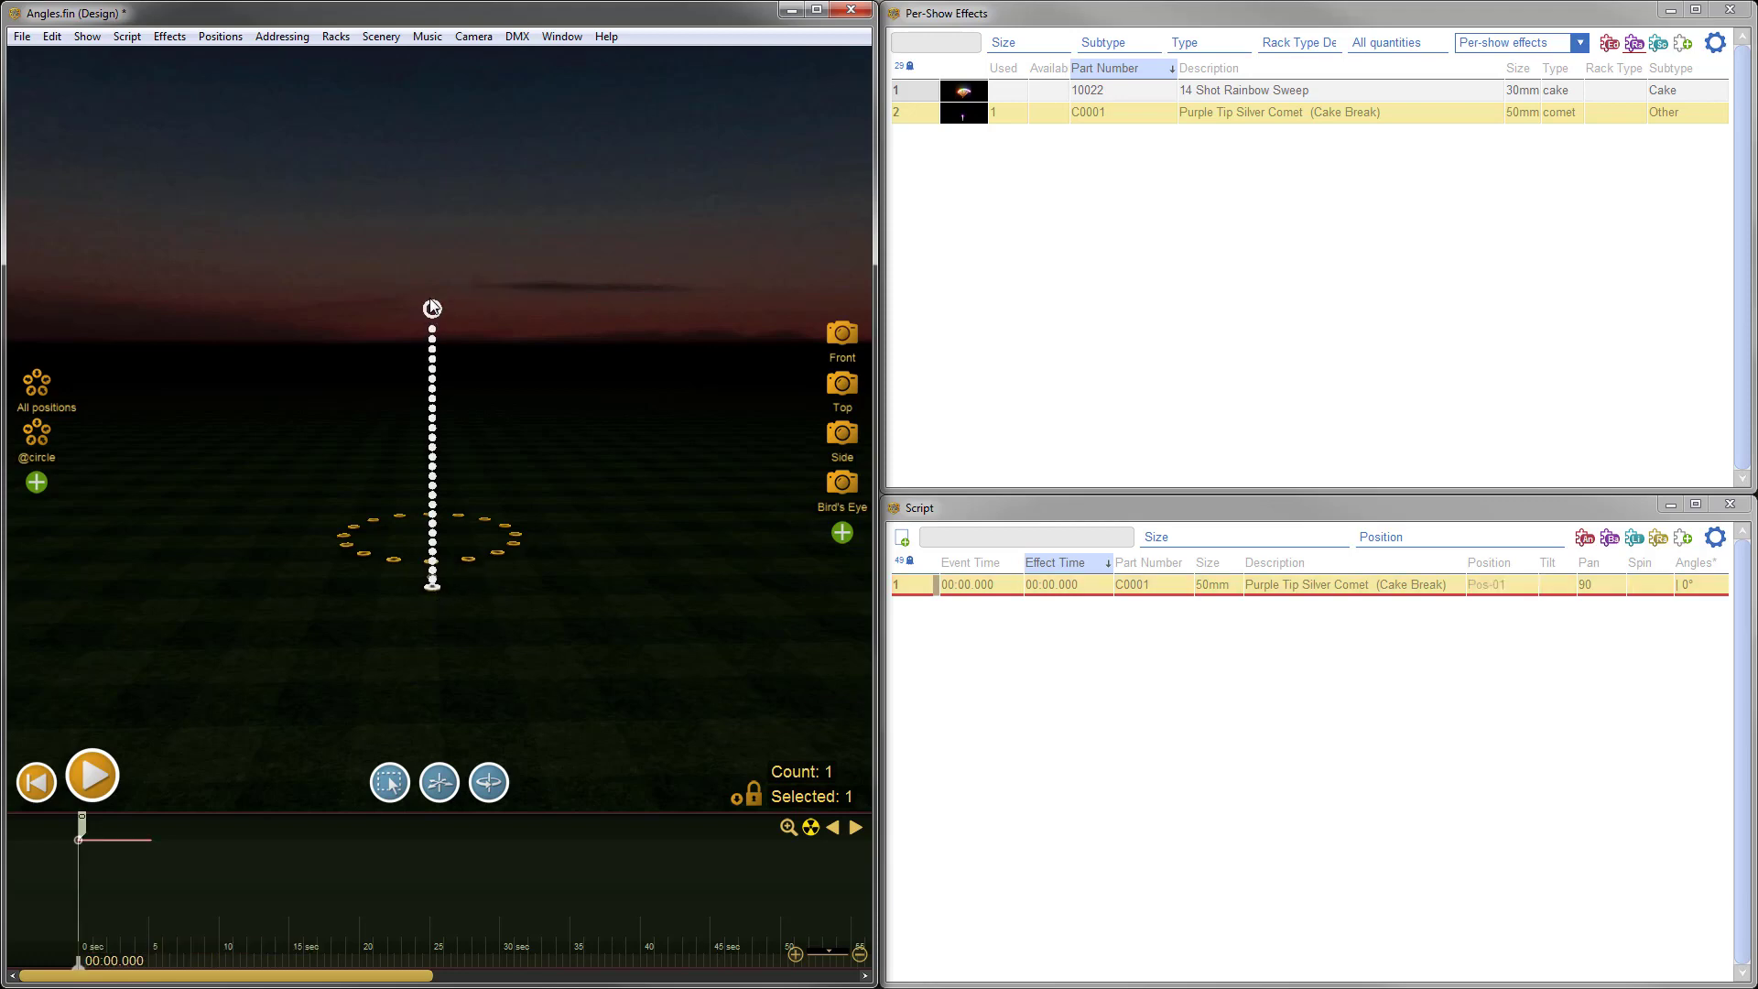
mouse_move(432, 309)
mouse_down()
mouse_move(247, 371)
mouse_move(357, 312)
mouse_move(457, 313)
mouse_move(432, 308)
mouse_up()
- In the Side view, angle the comet away from the circle to Tilt -40 and Pan -180, and check it from the Front view
click(842, 444)
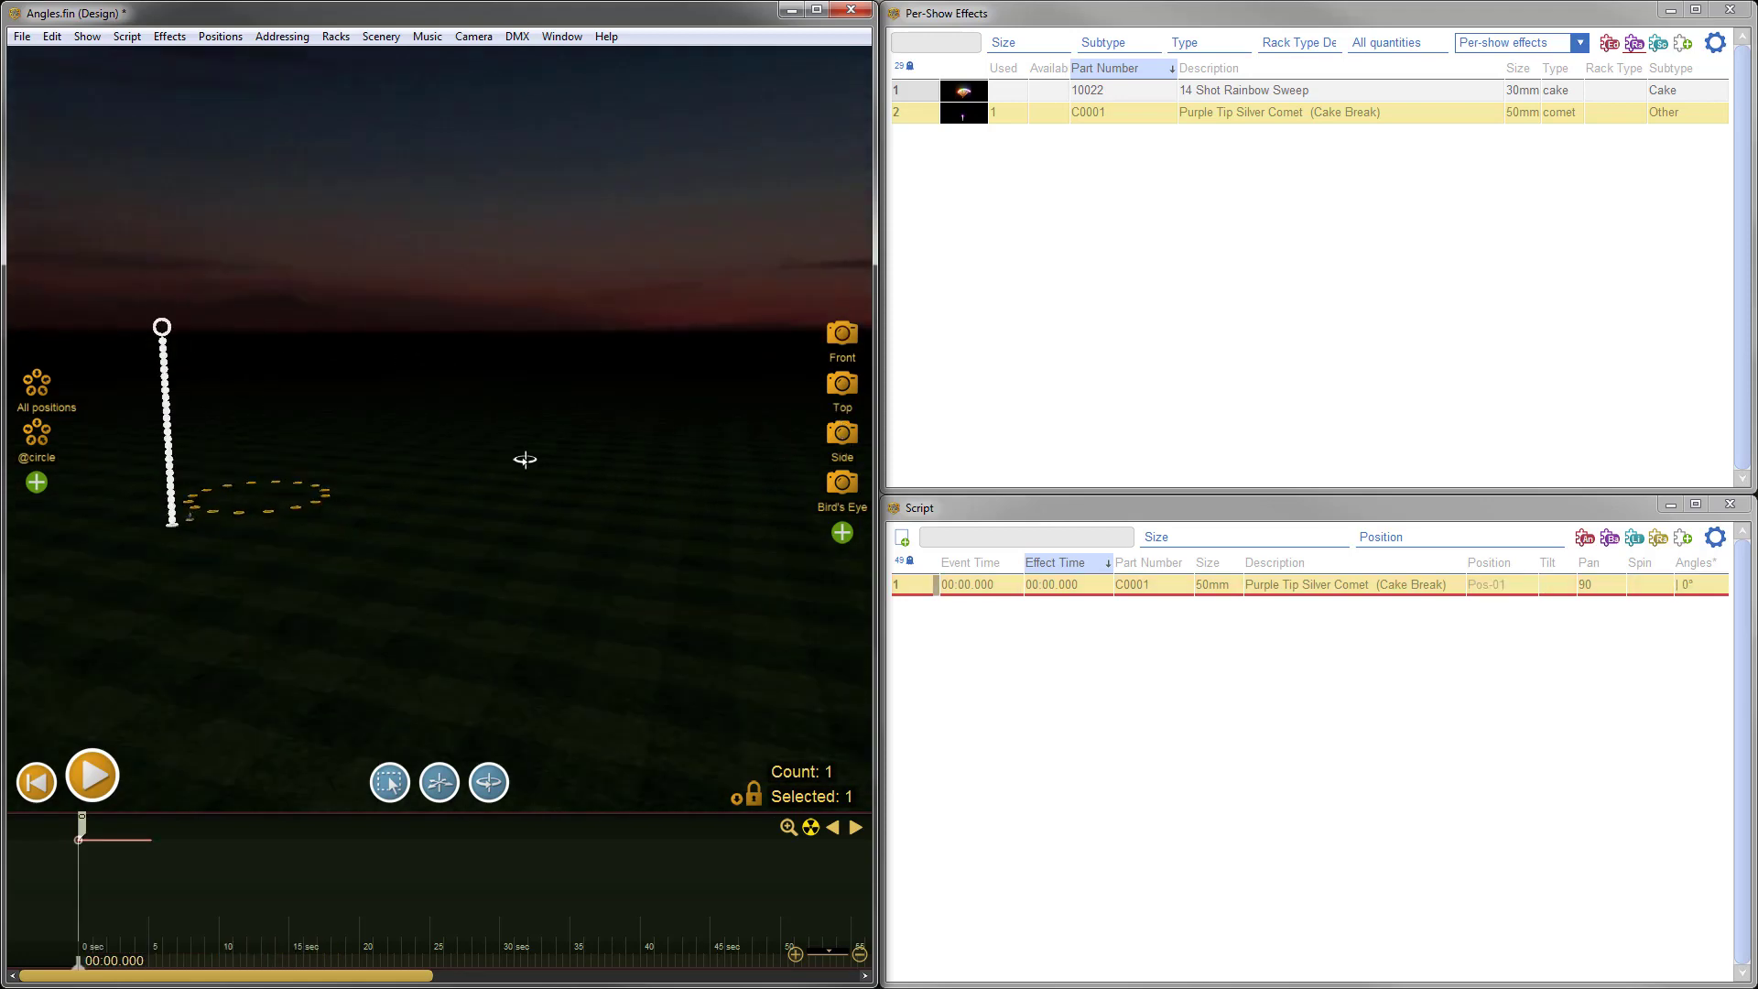
click(842, 439)
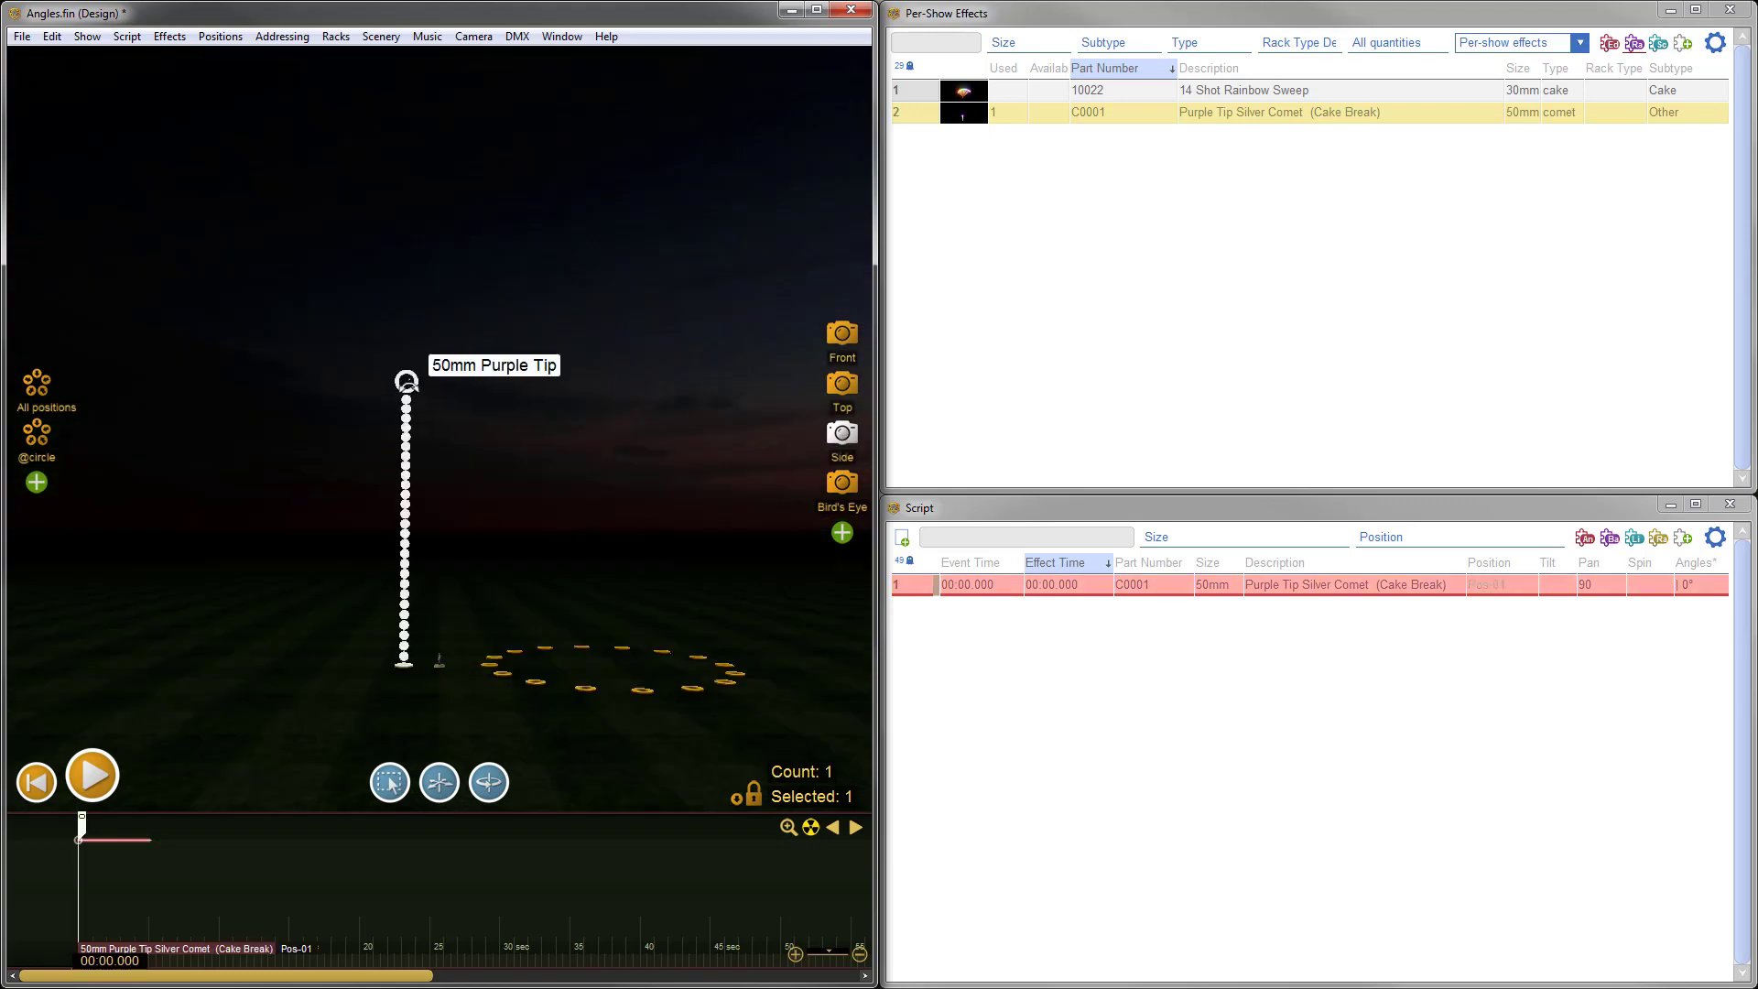
drag(406, 381, 239, 440)
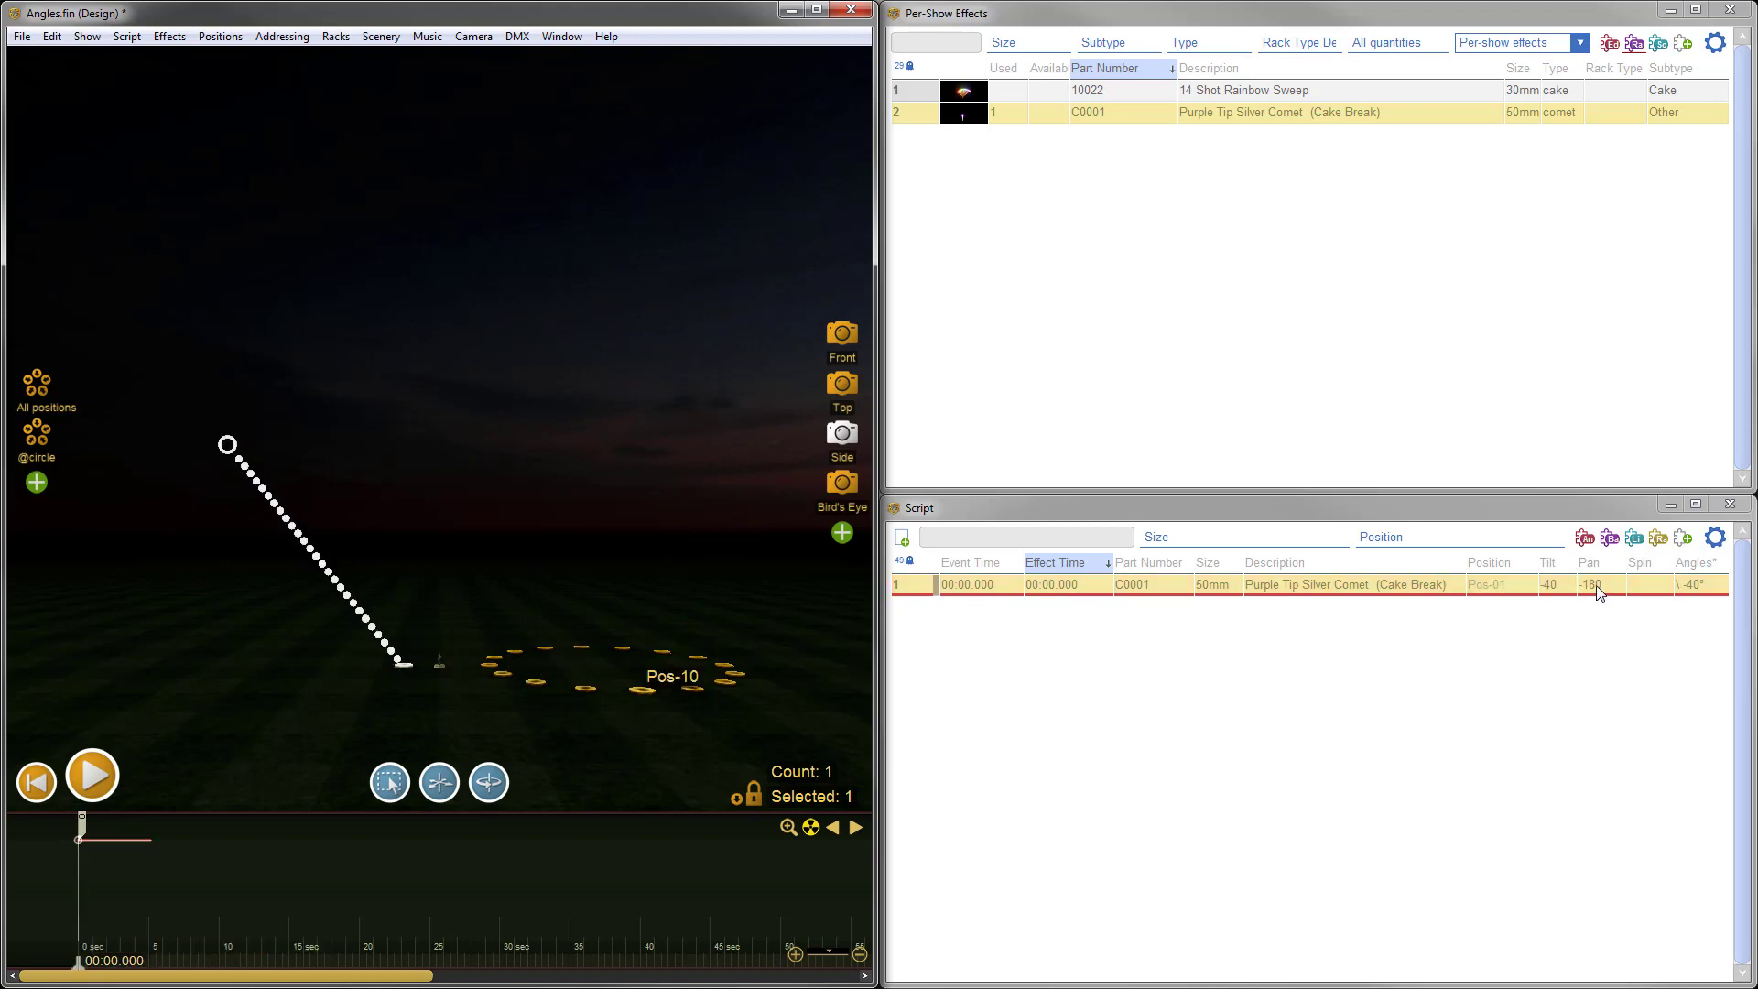
drag(452, 388, 463, 562)
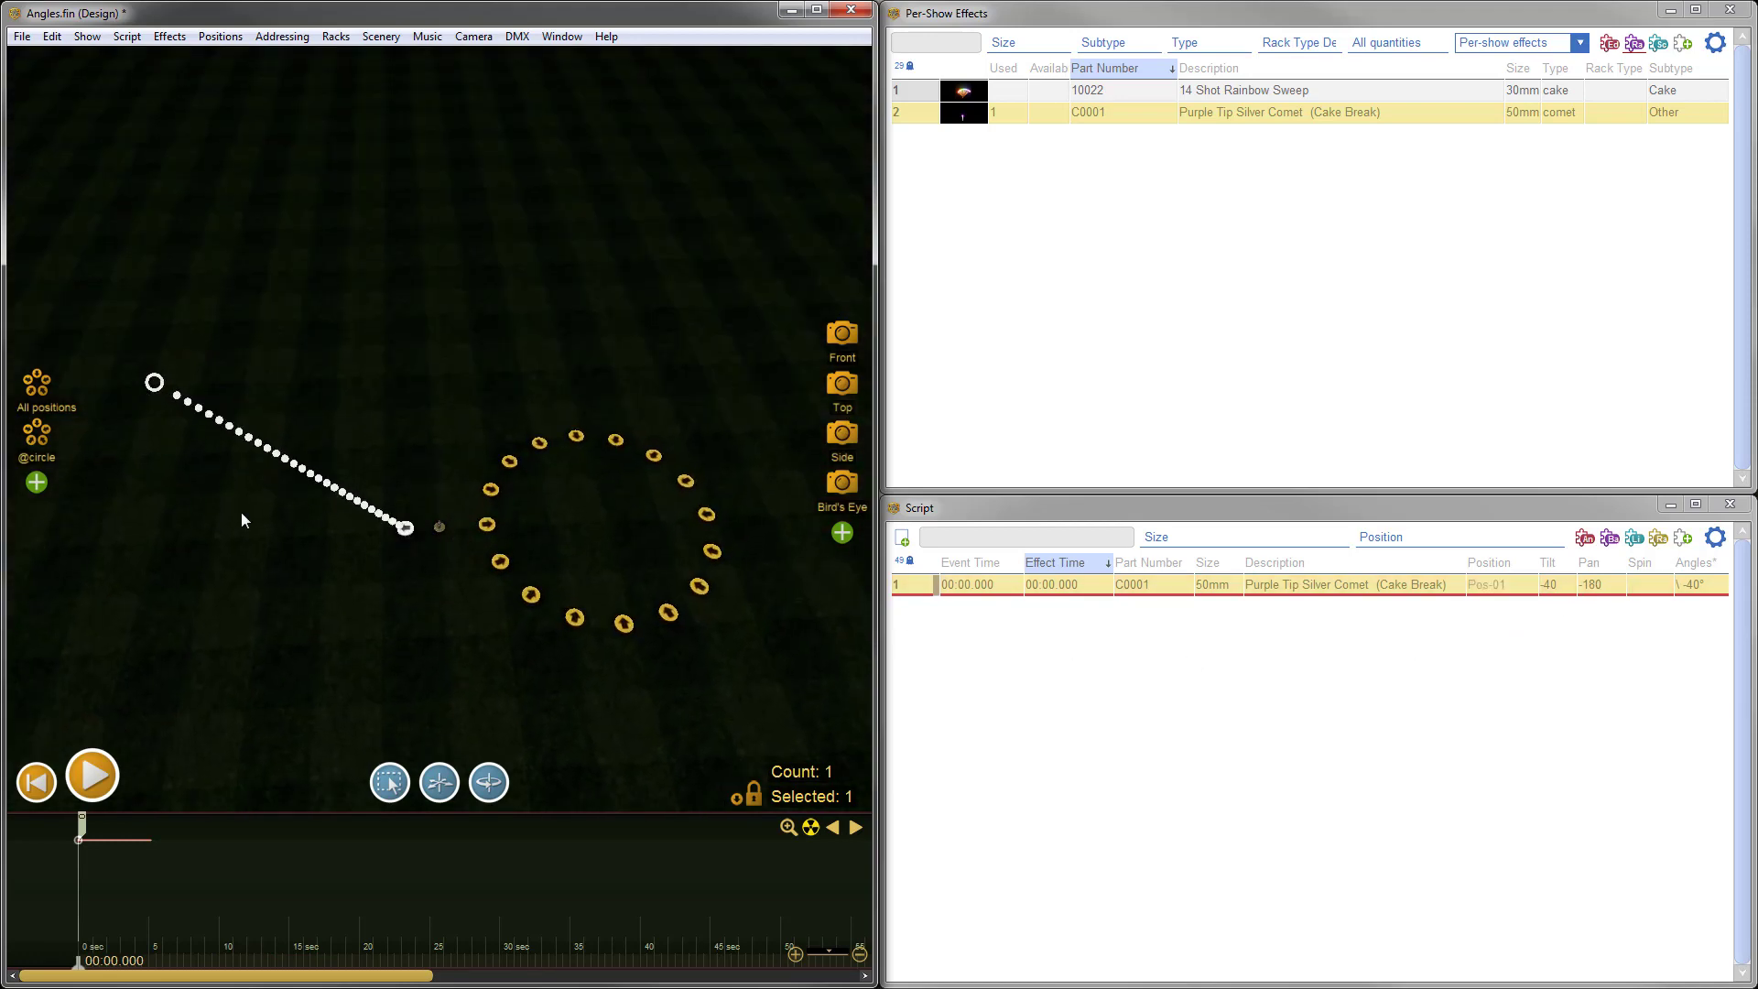
drag(322, 661, 435, 540)
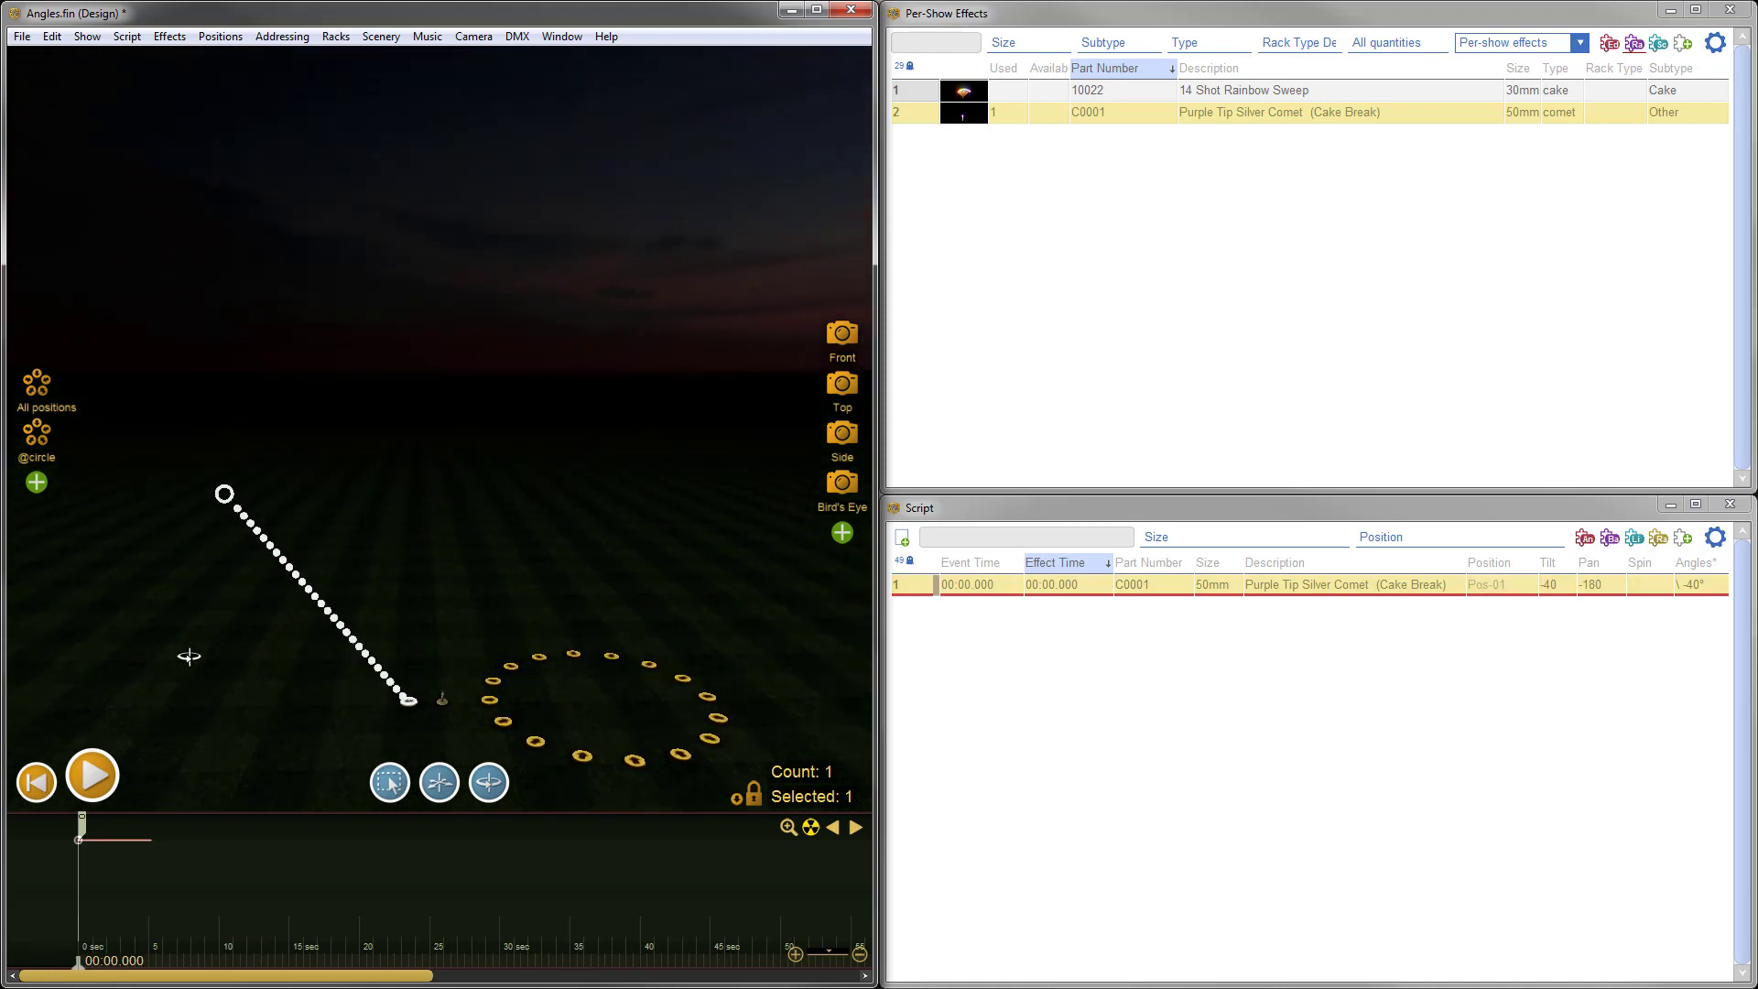
drag(184, 659, 184, 607)
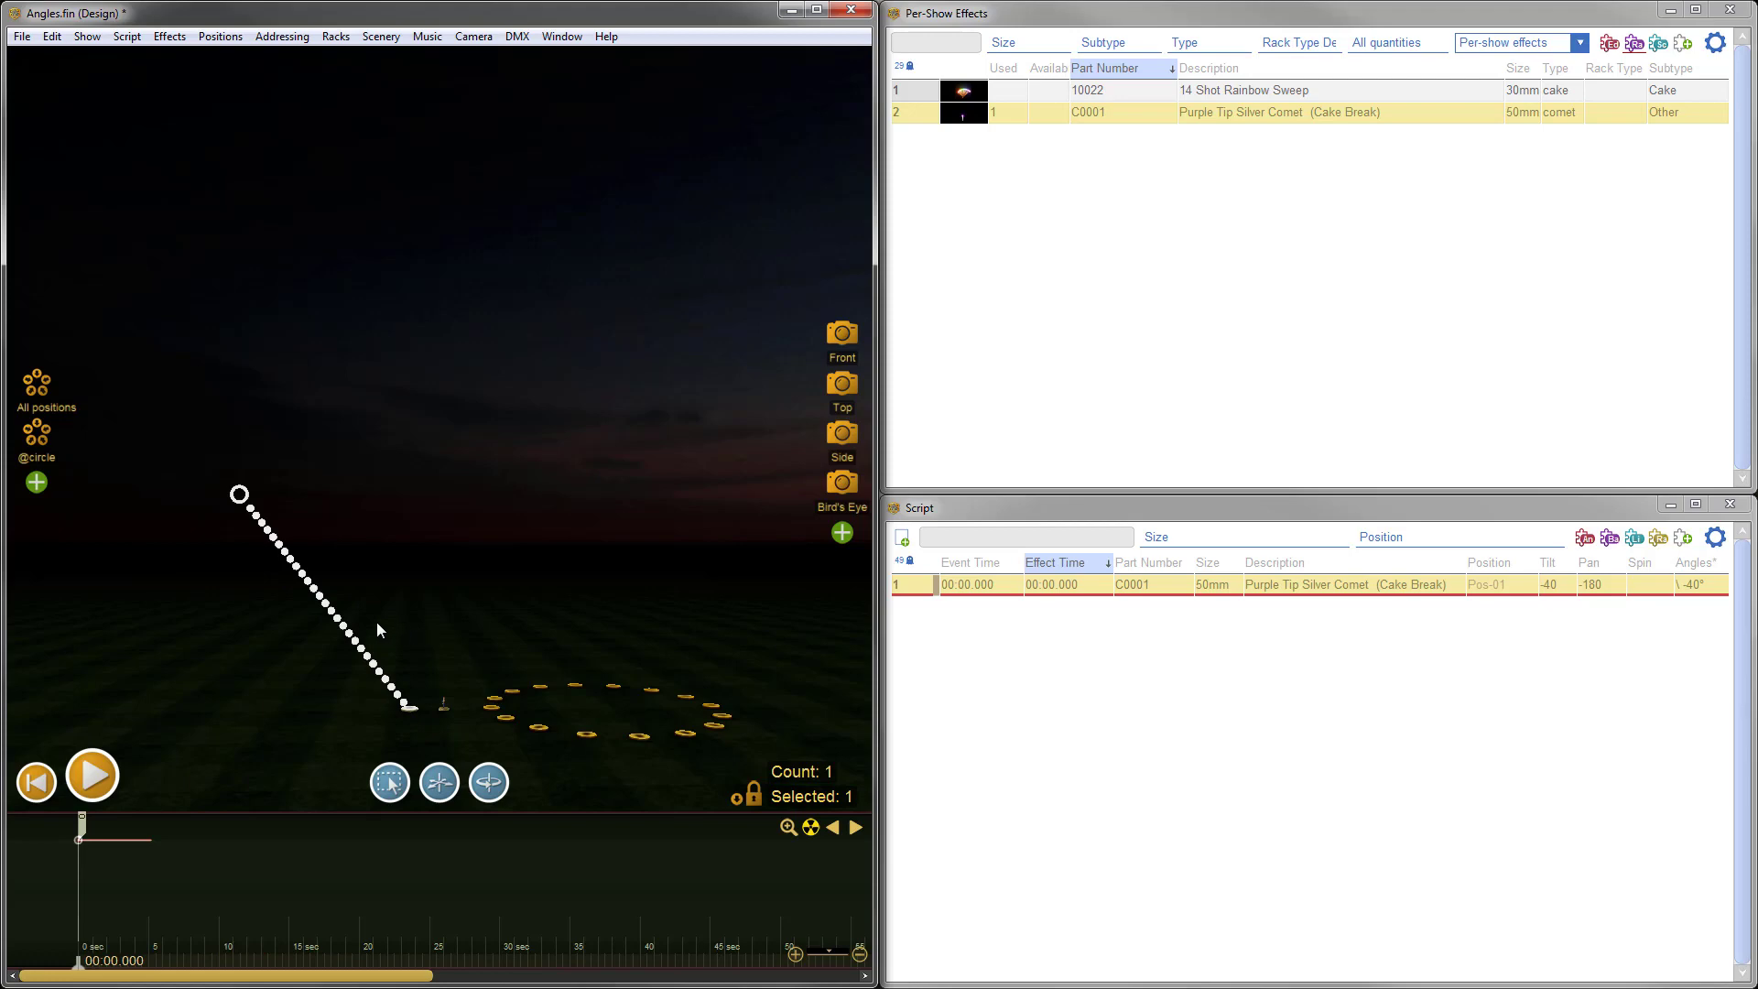
drag(371, 511, 381, 525)
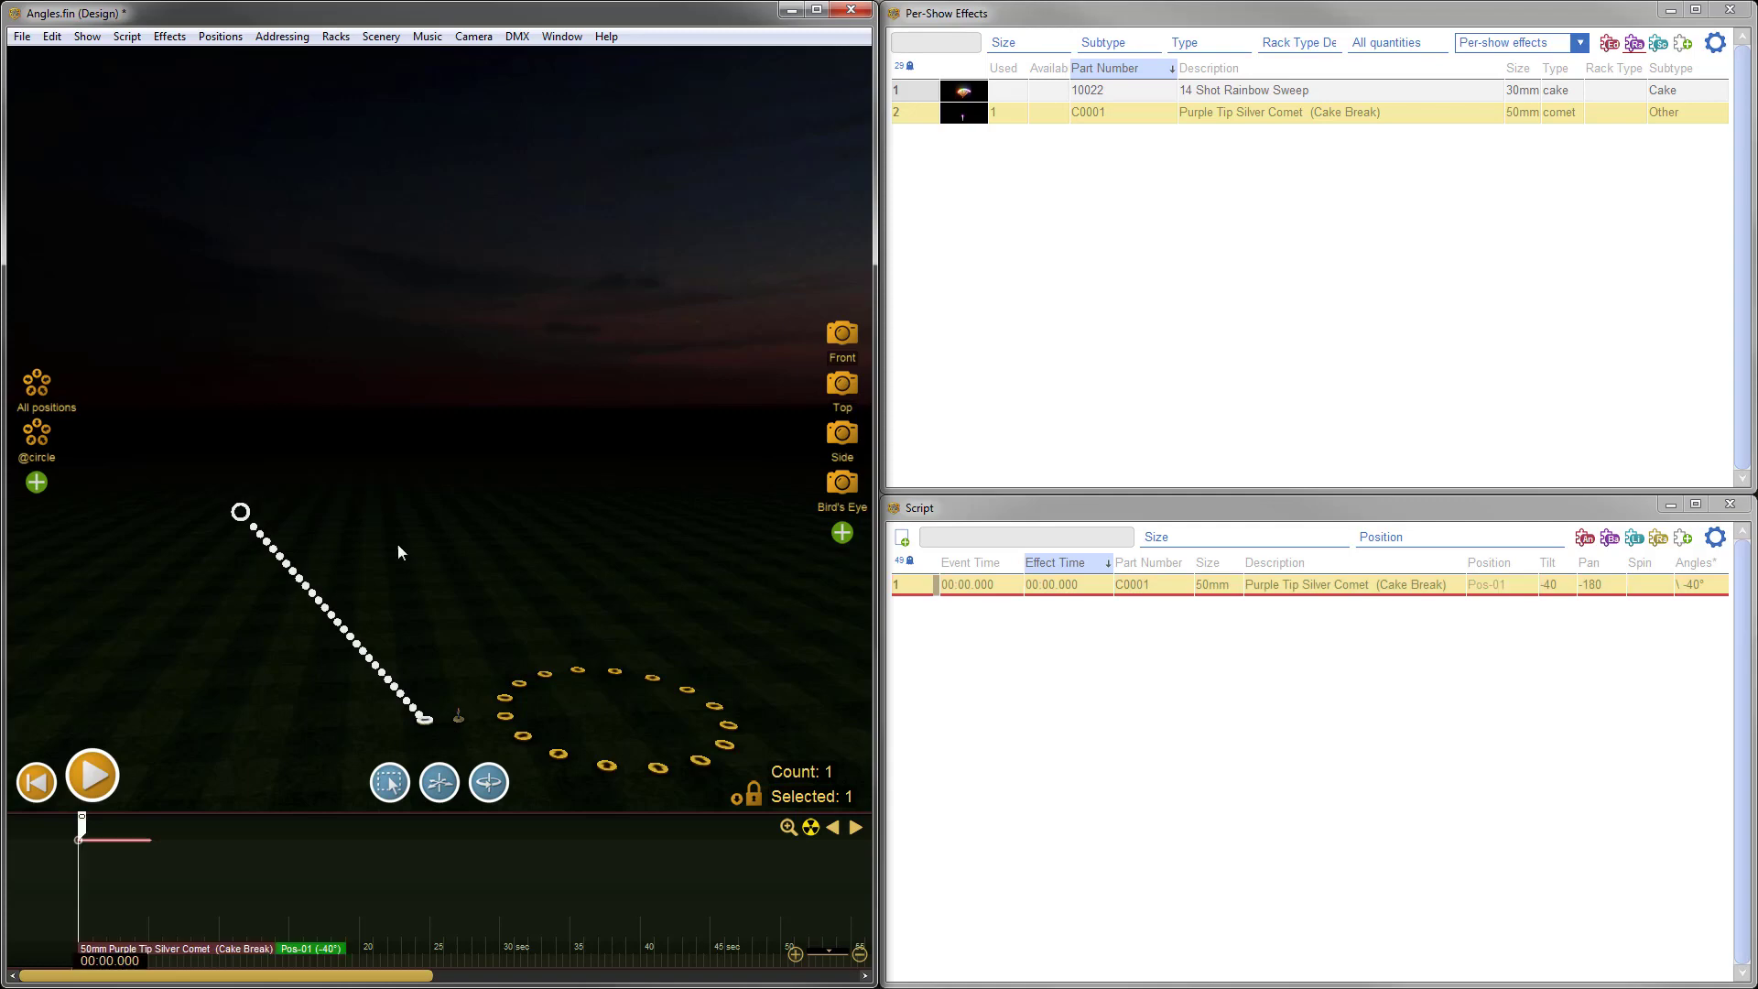
click(849, 338)
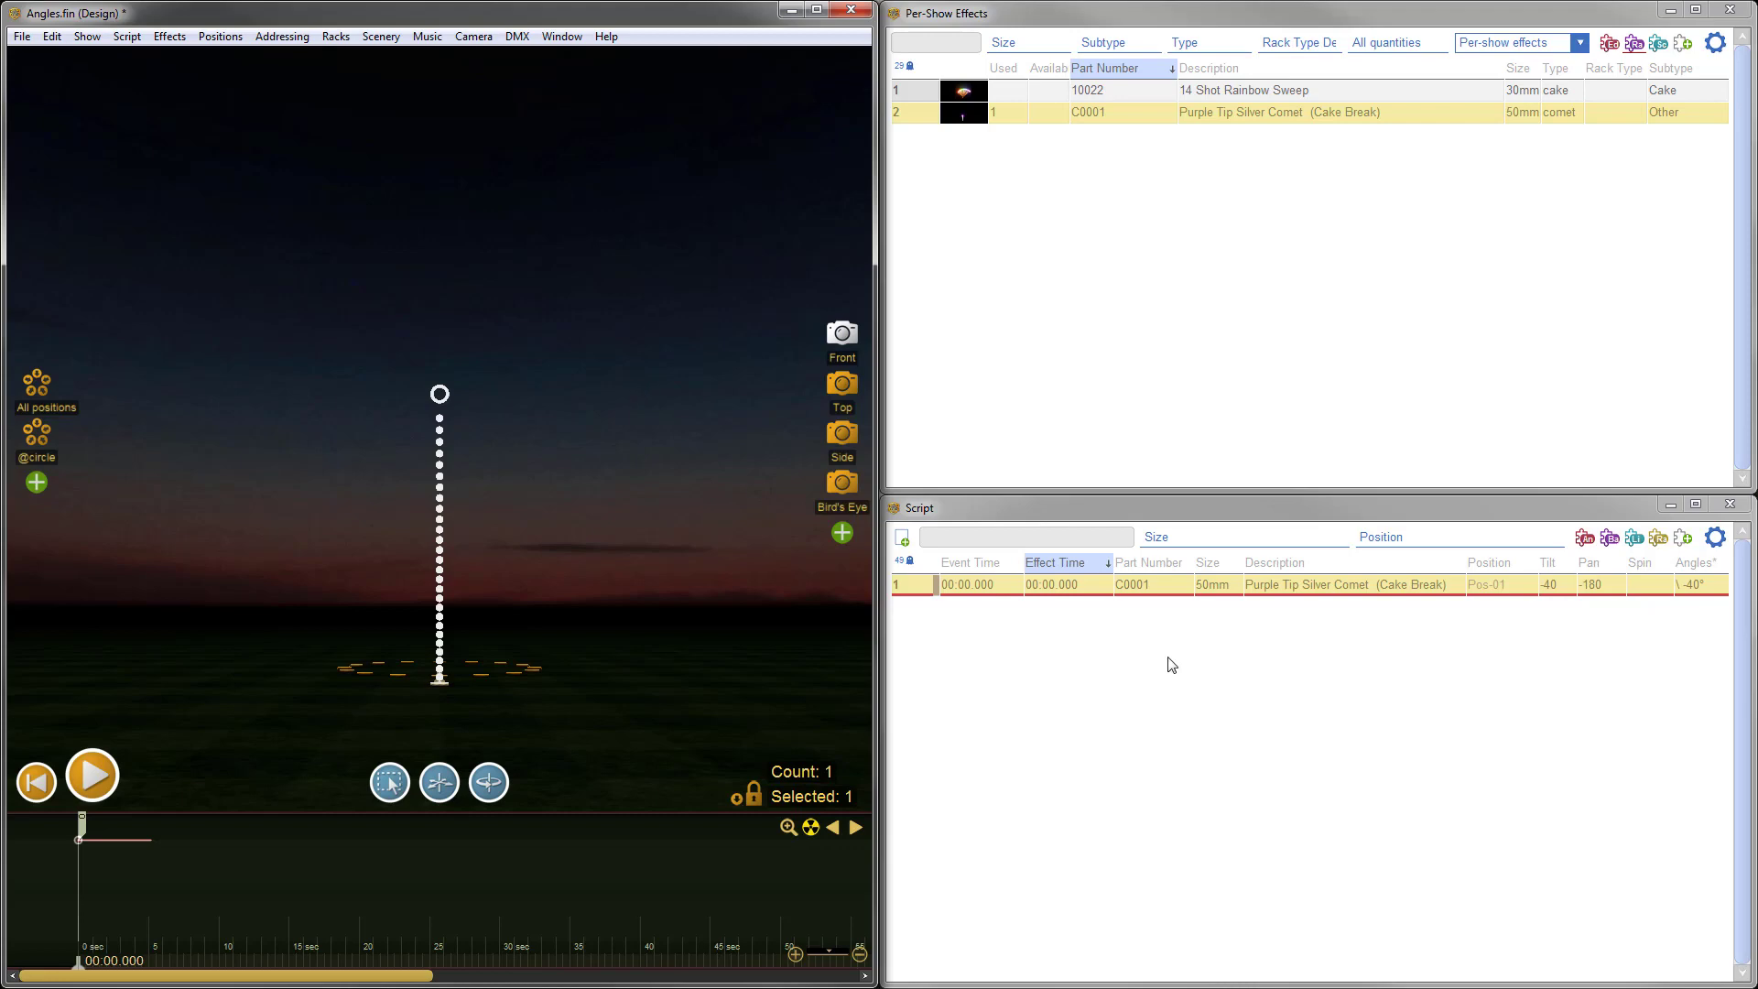
- From the Top view, swing the comet's trajectory around to Pan 125 while keeping Tilt at -40
click(1595, 586)
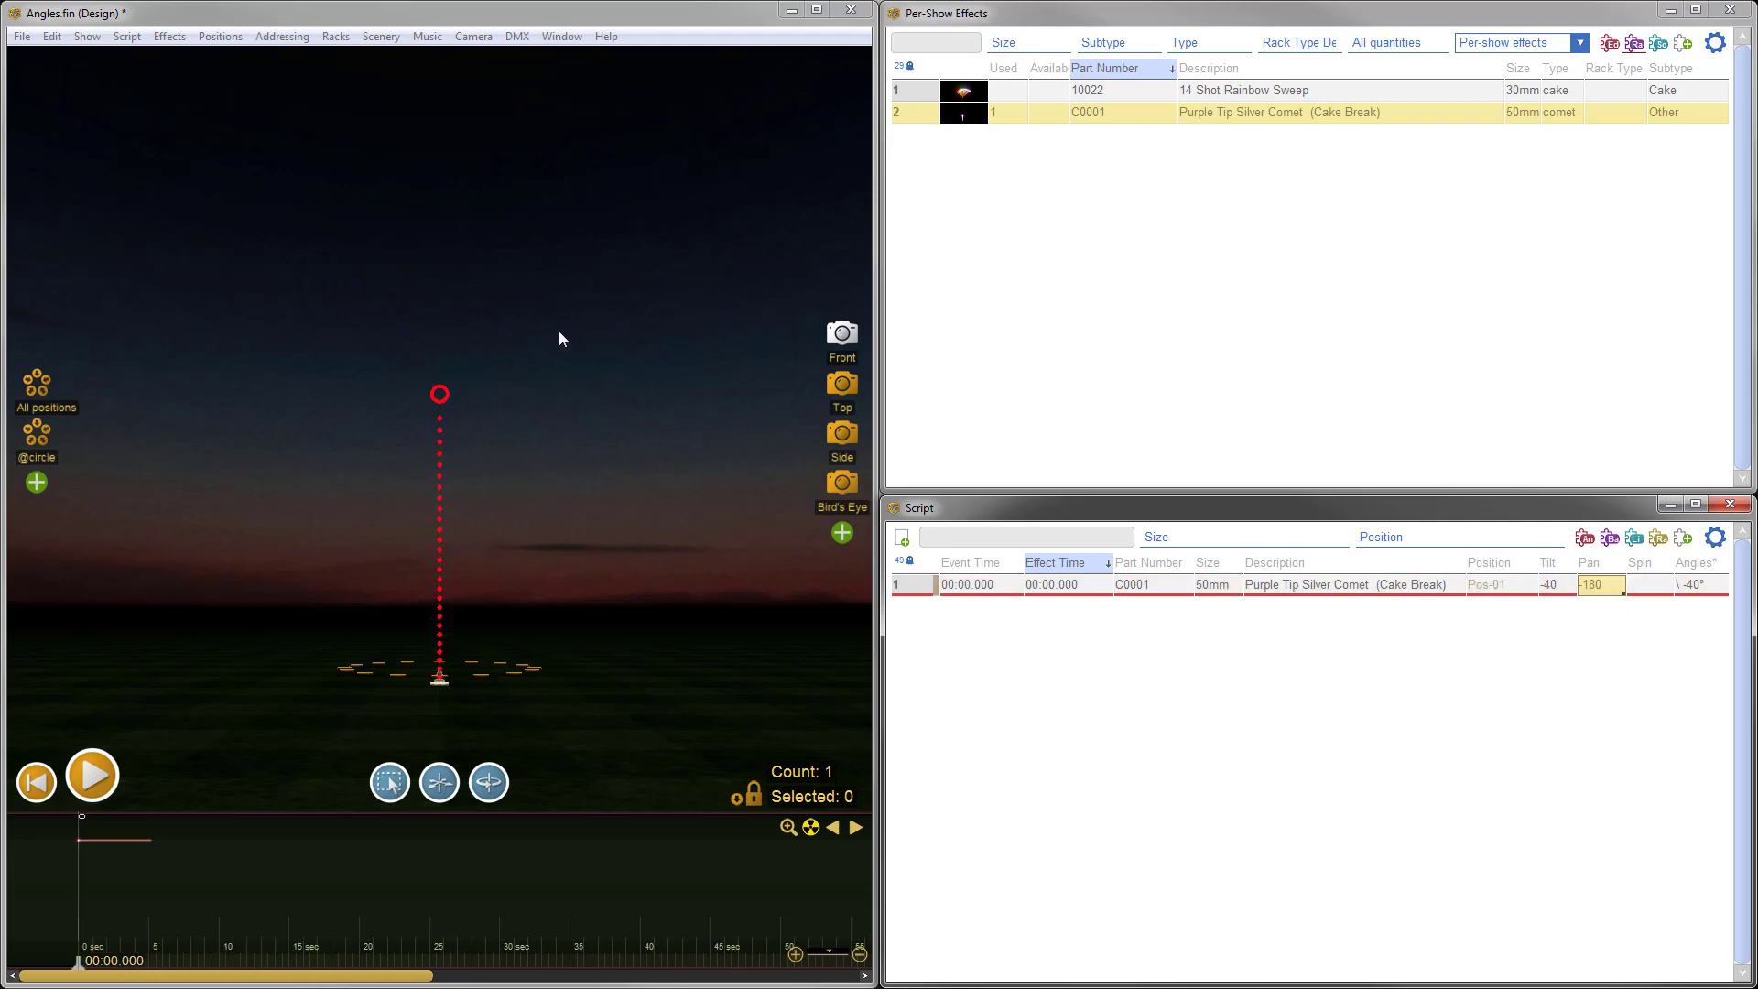
drag(560, 317, 727, 394)
click(835, 388)
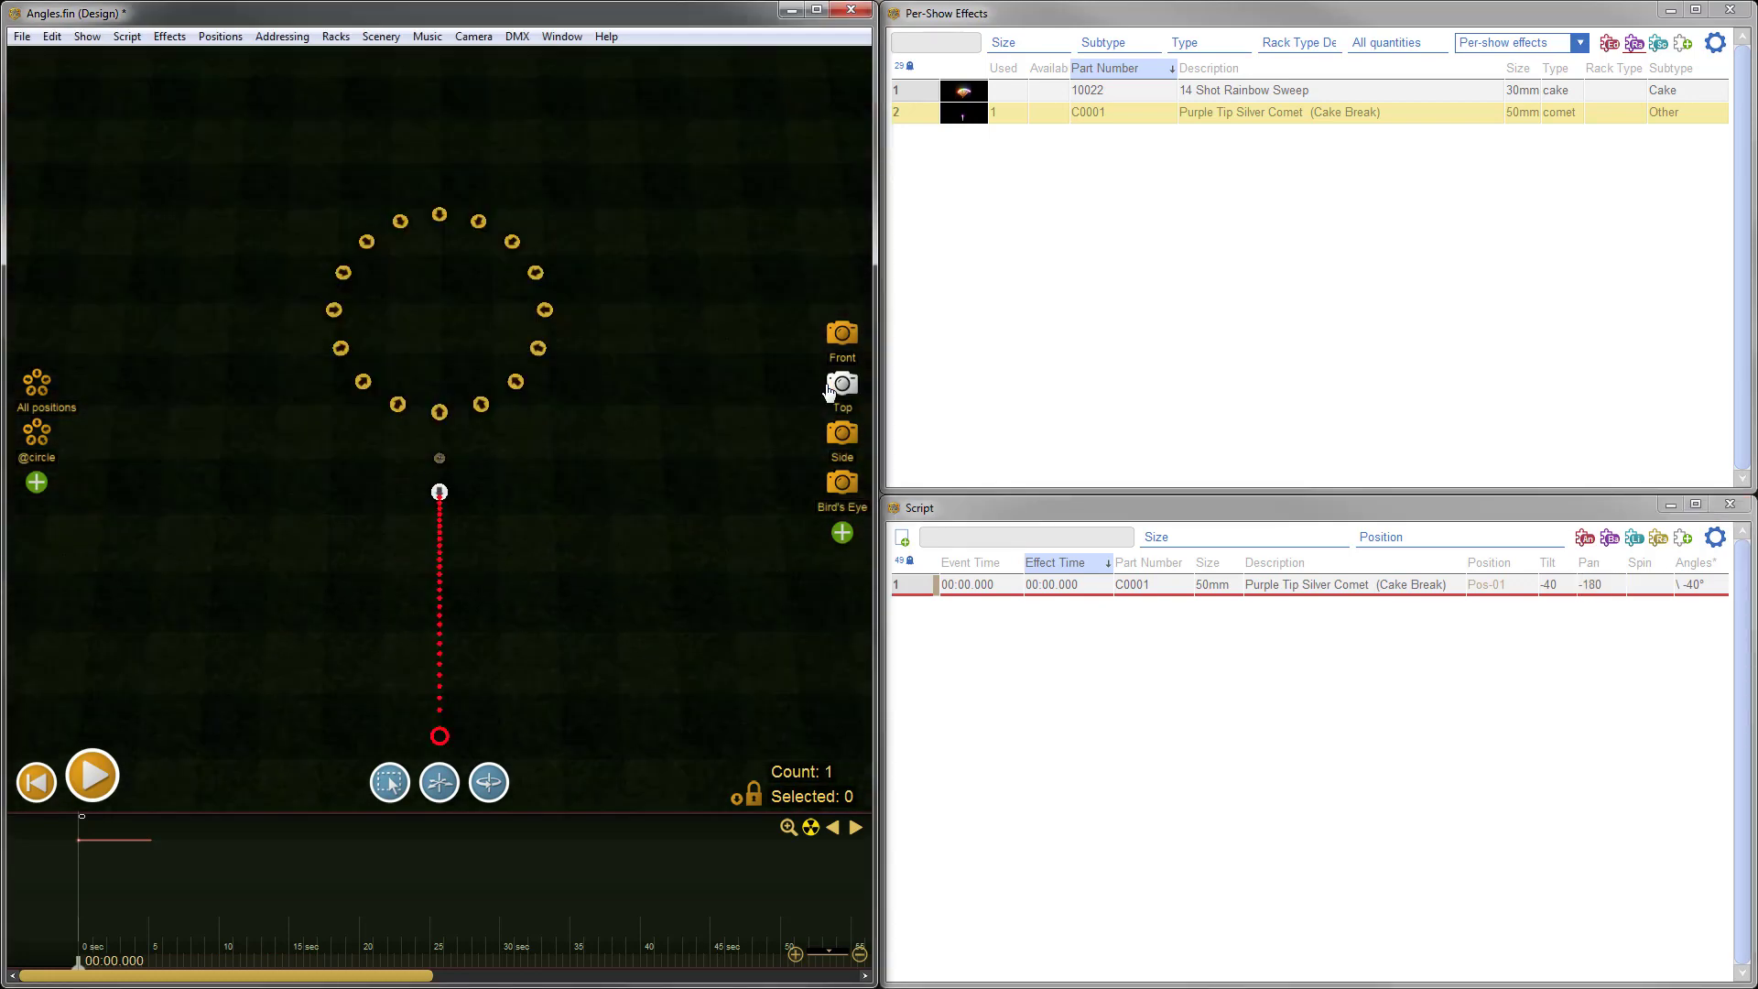
drag(595, 580, 587, 530)
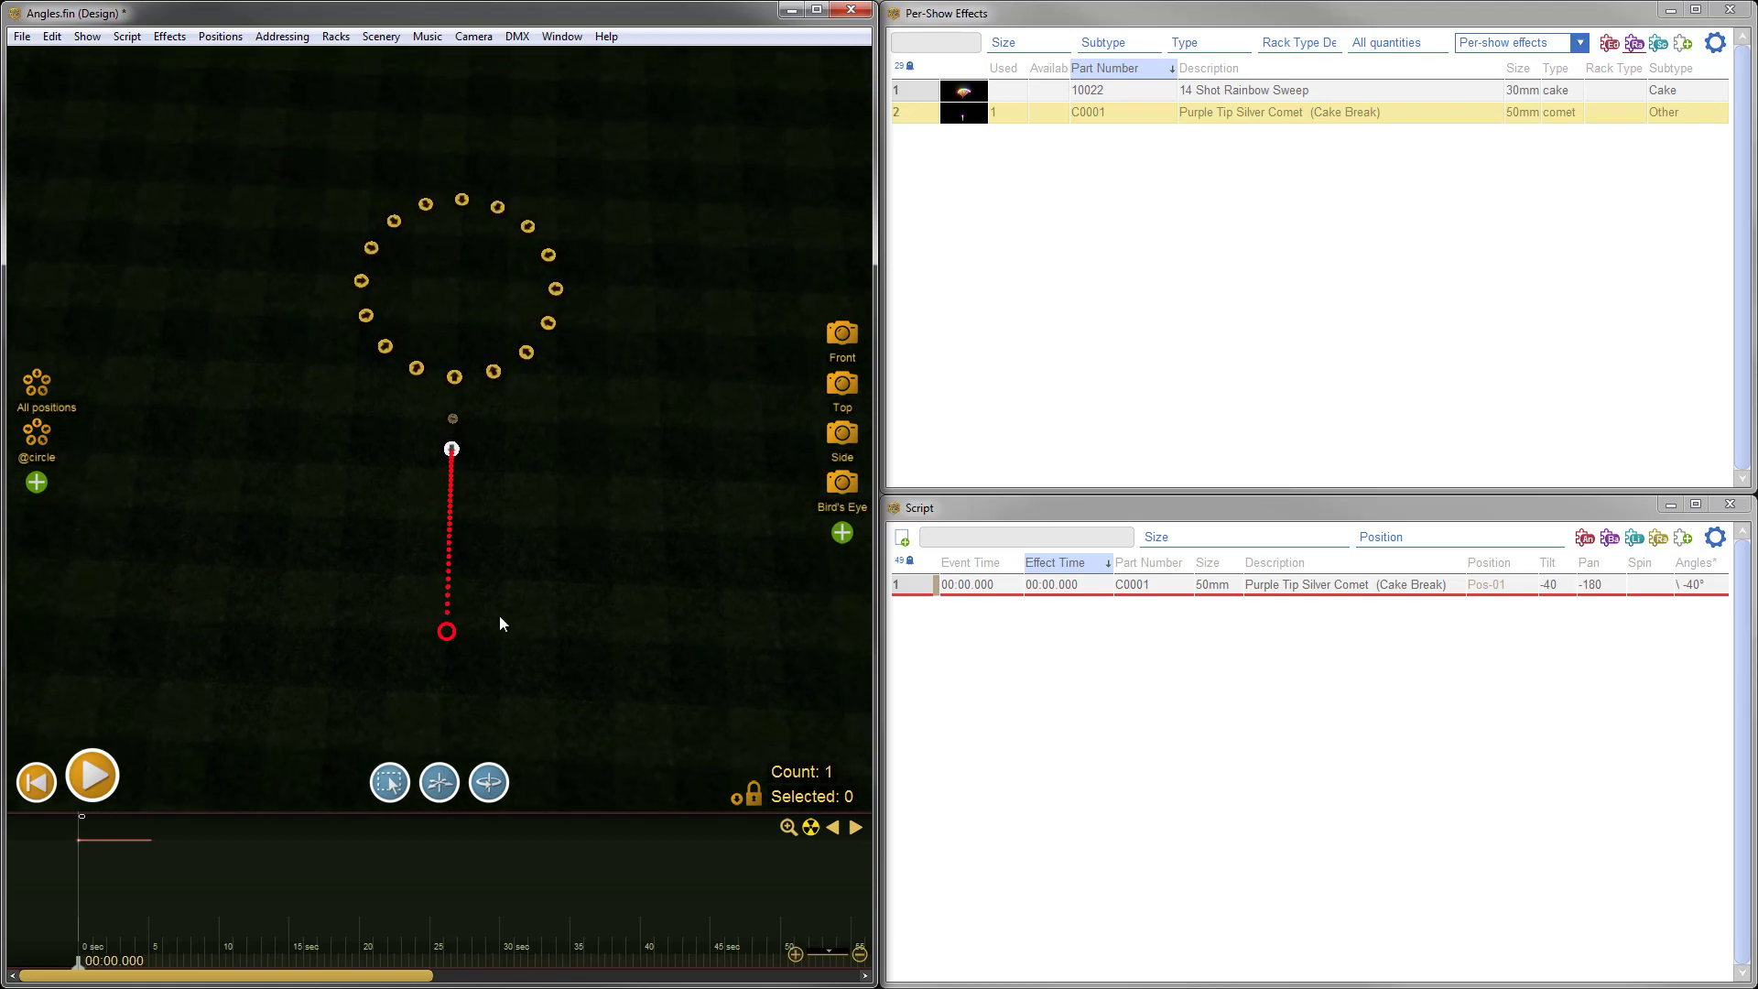
click(447, 620)
drag(446, 632, 249, 511)
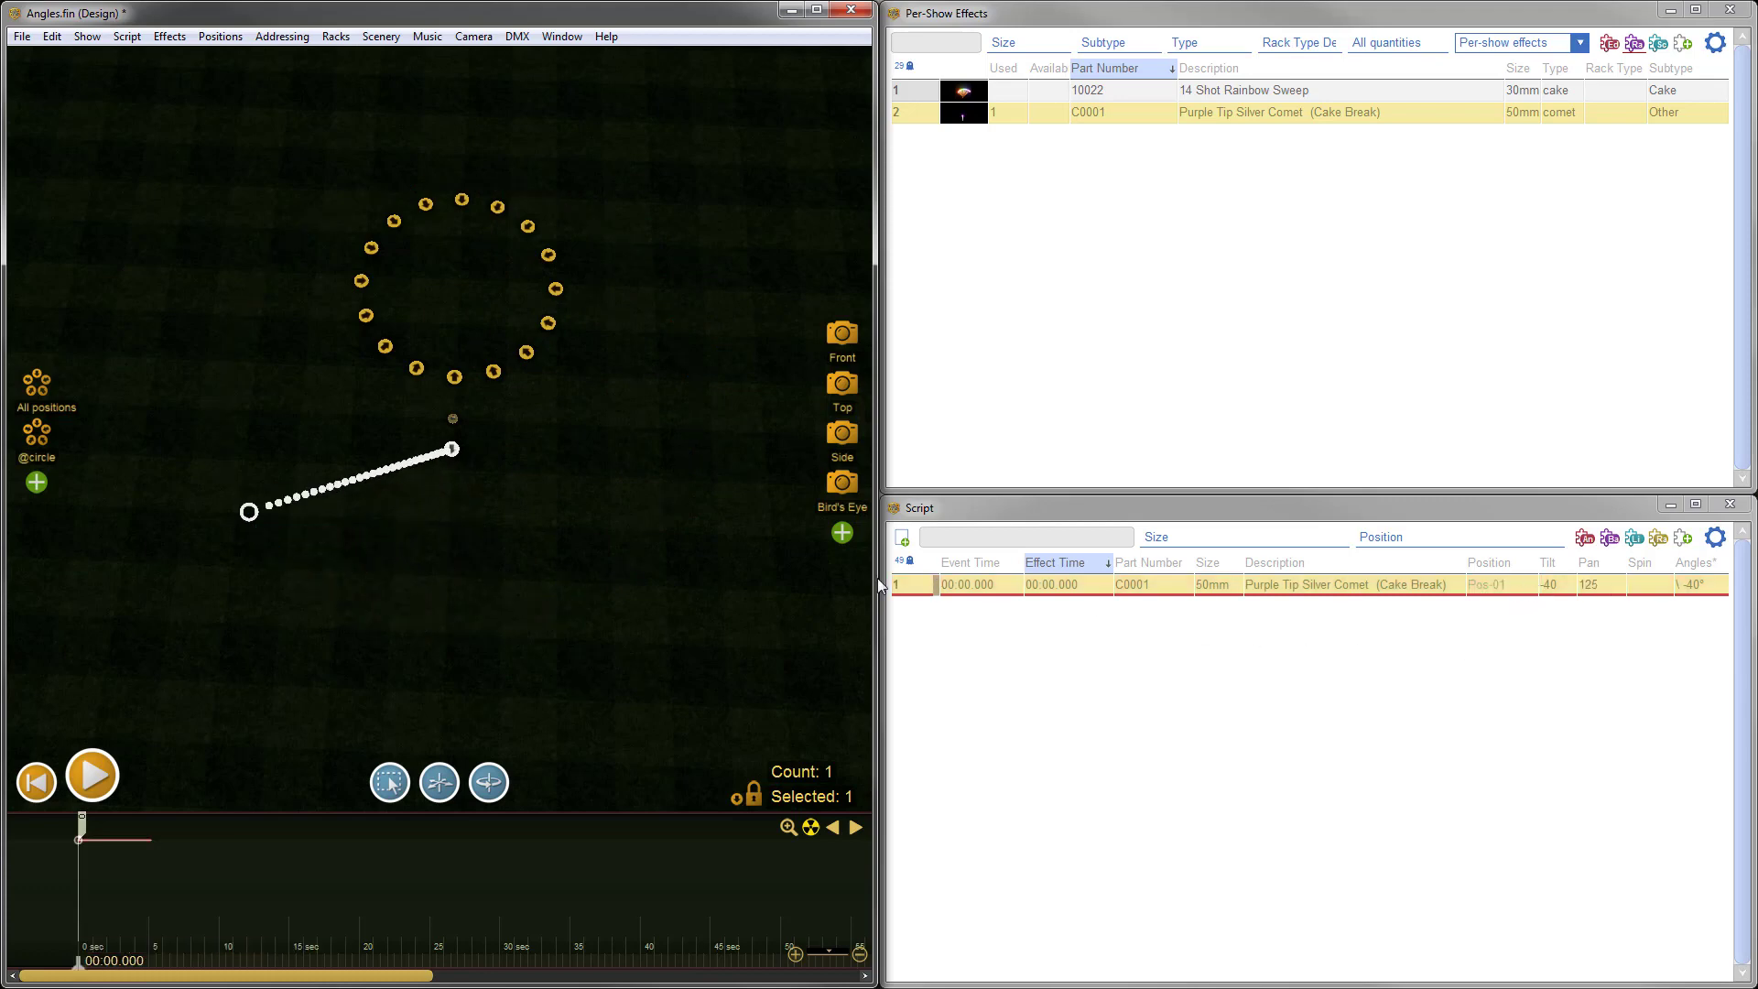
- Swing the comet's trajectory to Pan 100 at Tilt -40 and view it from the front
drag(249, 511, 484, 182)
drag(472, 277, 222, 416)
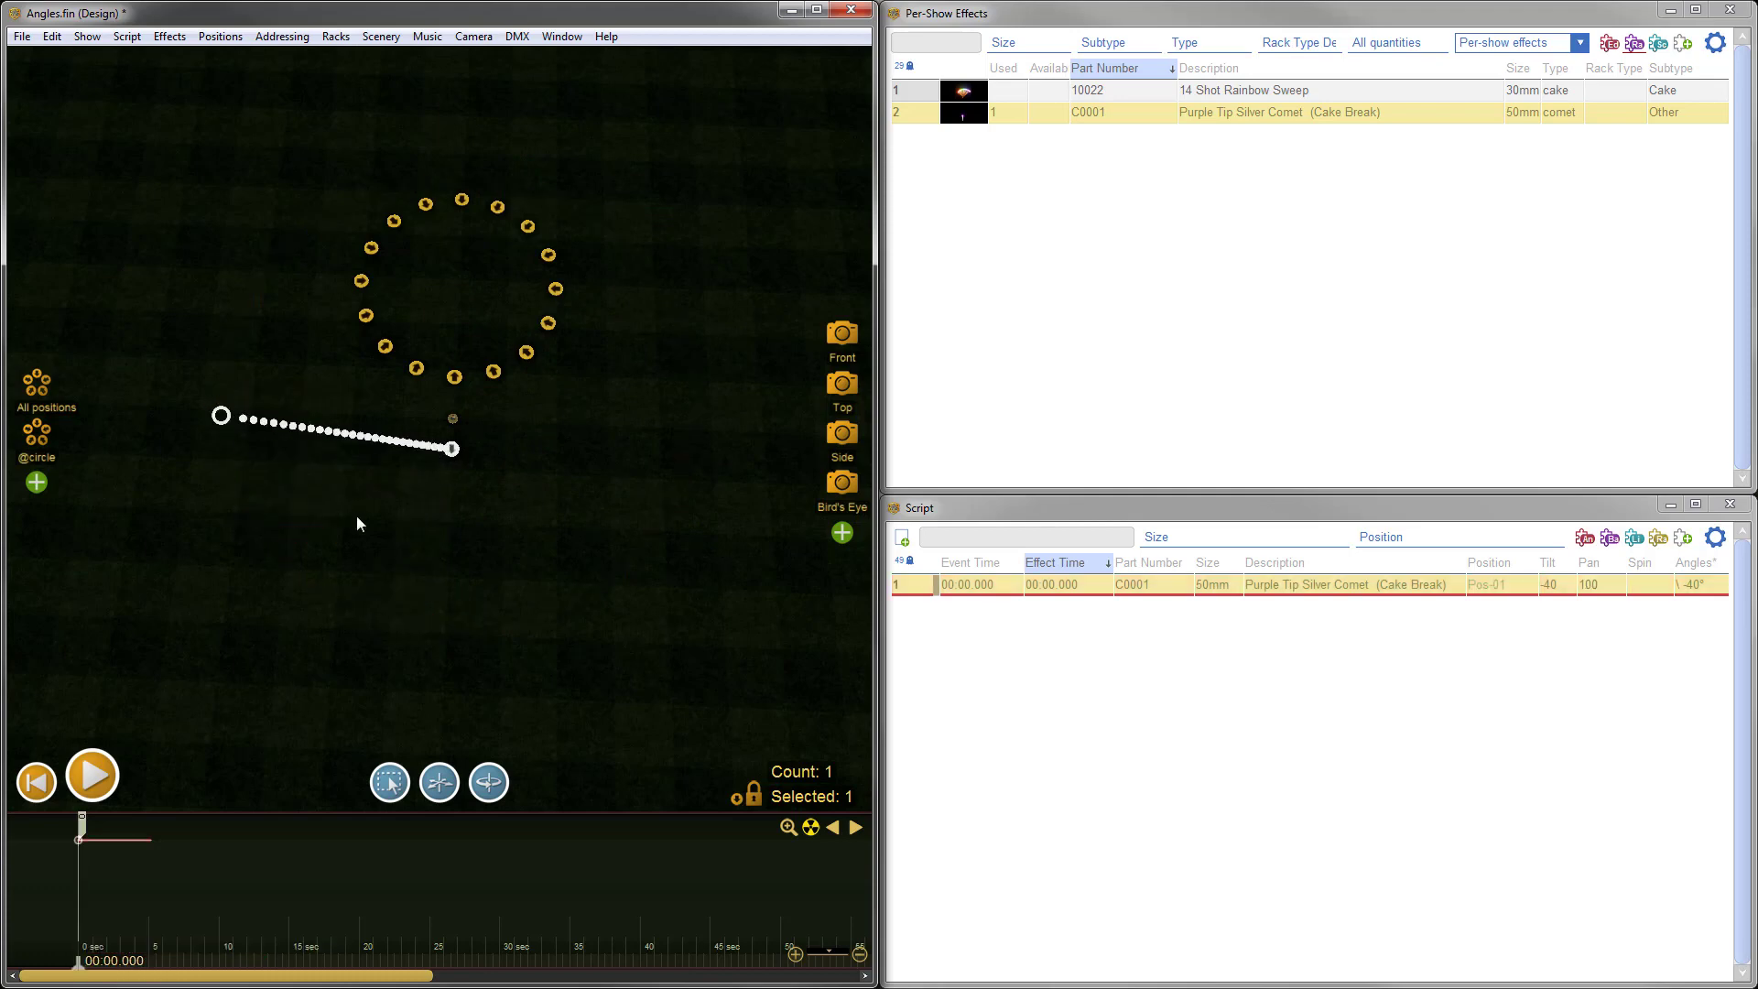
click(840, 335)
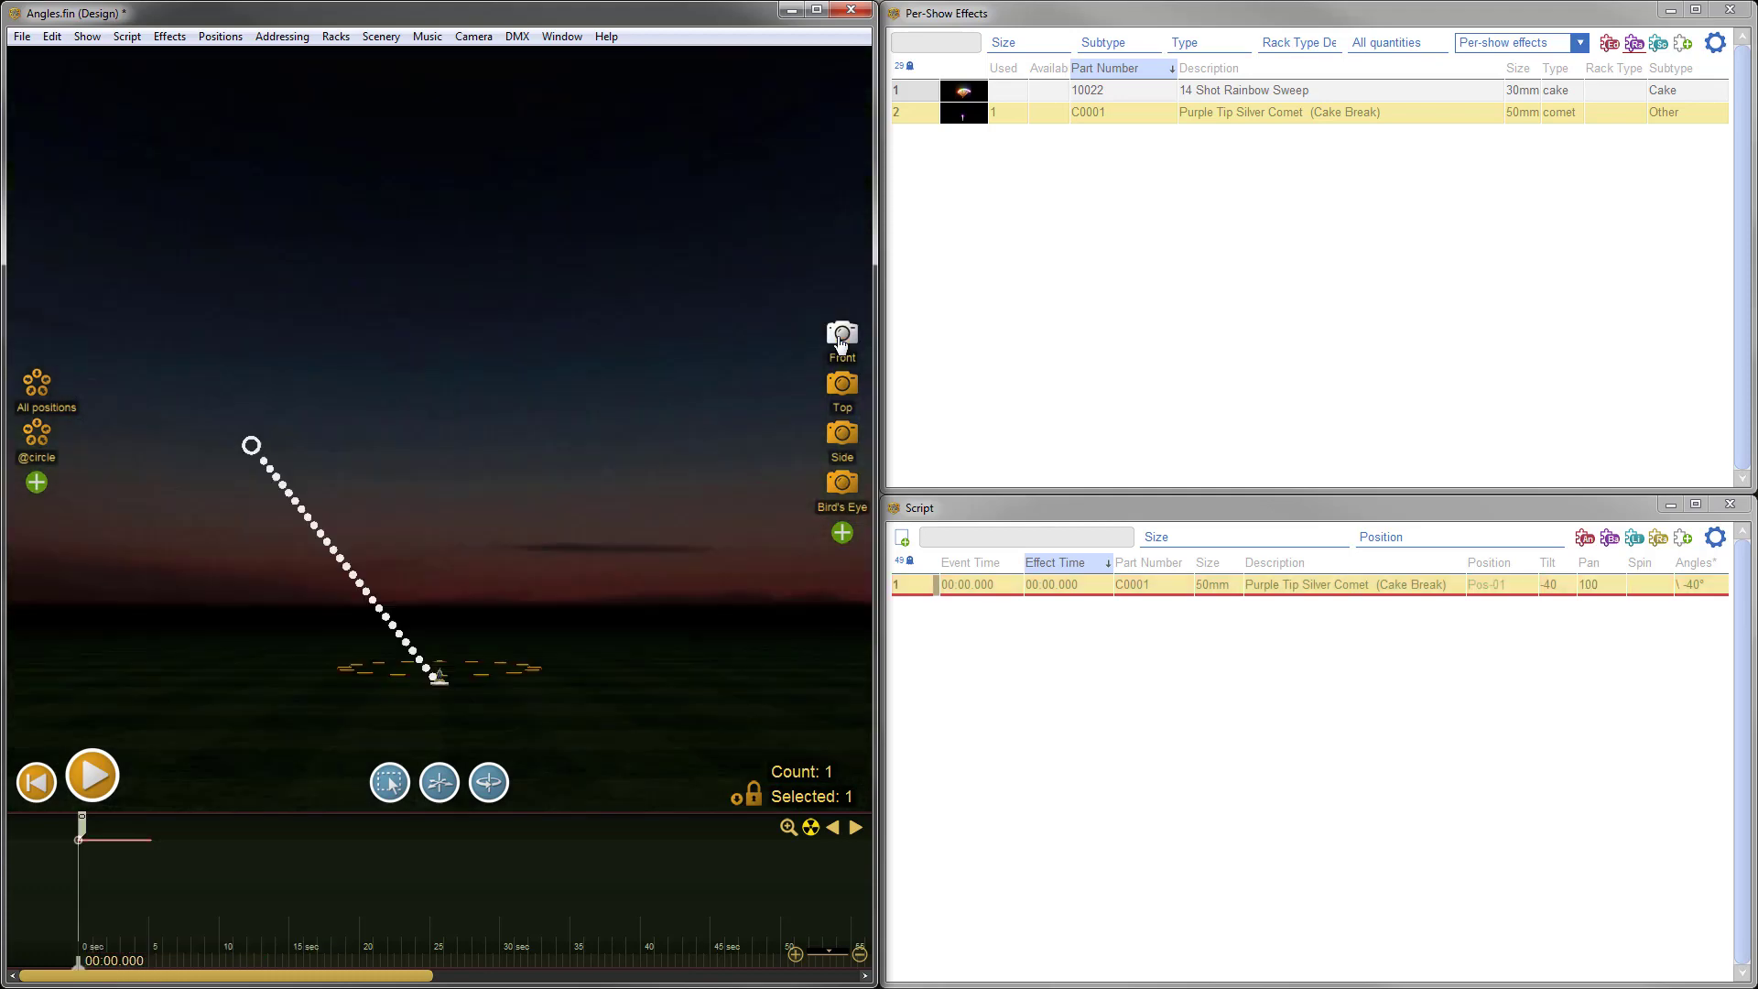
- Apply the Straighten angle command to the selected comet
click(123, 36)
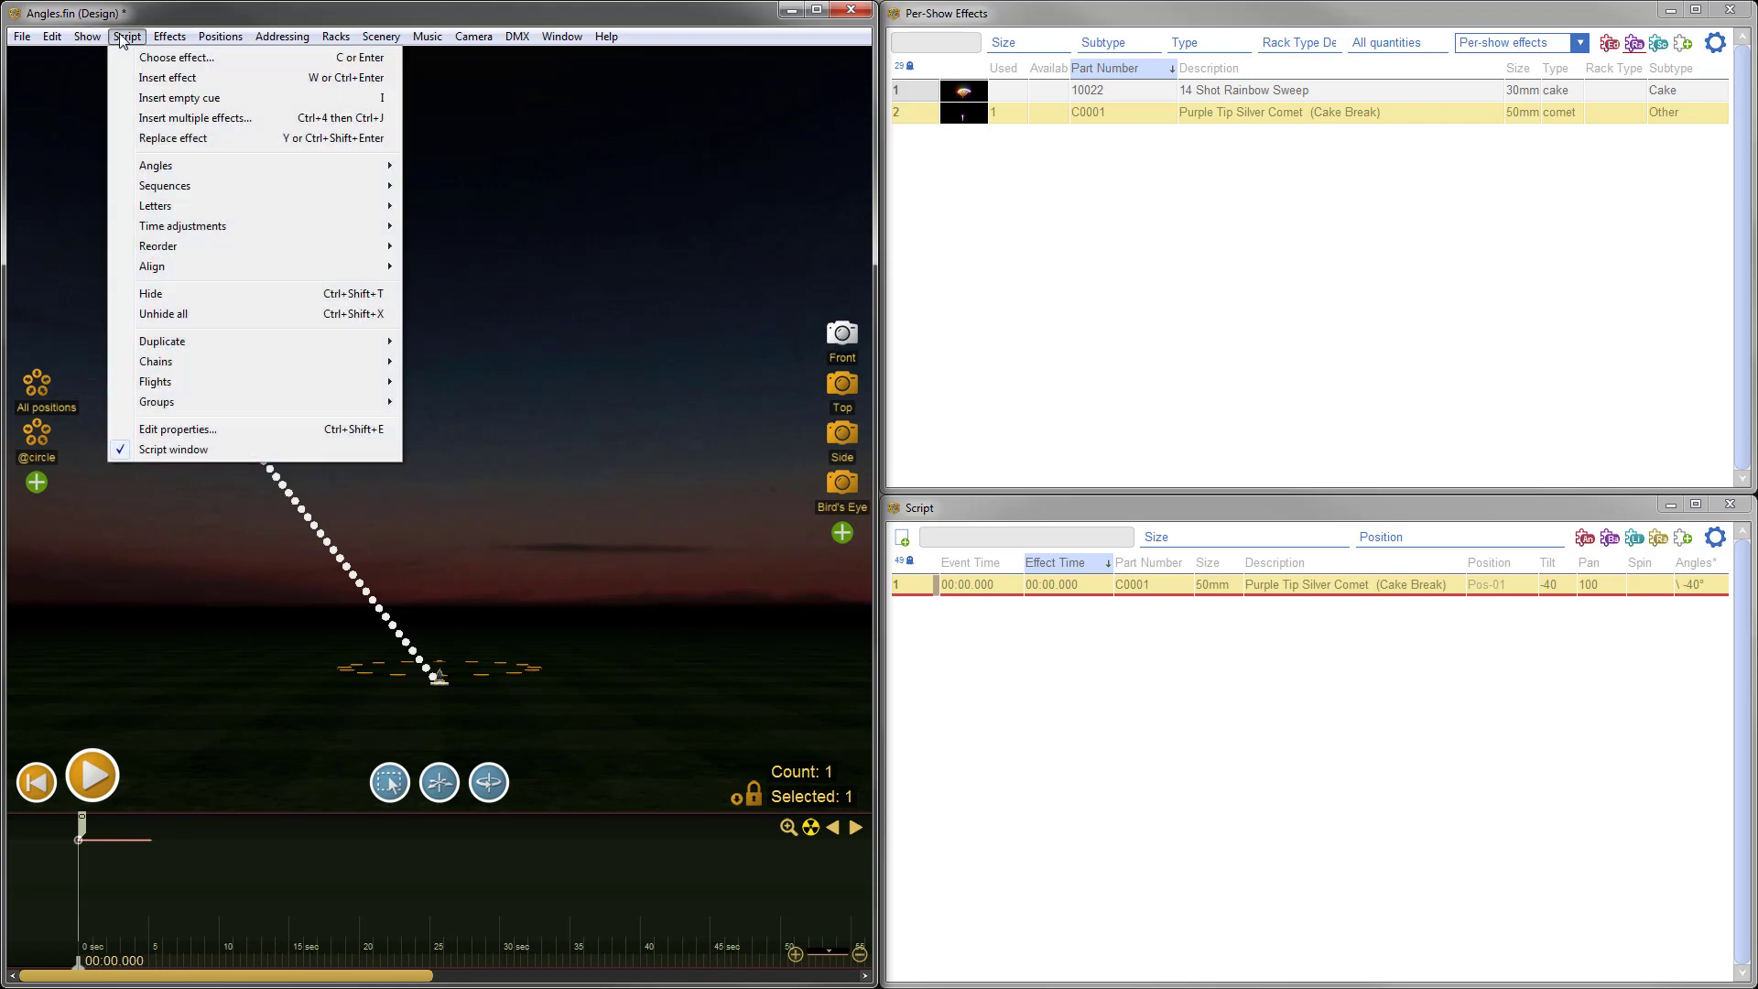
mouse_move(177, 174)
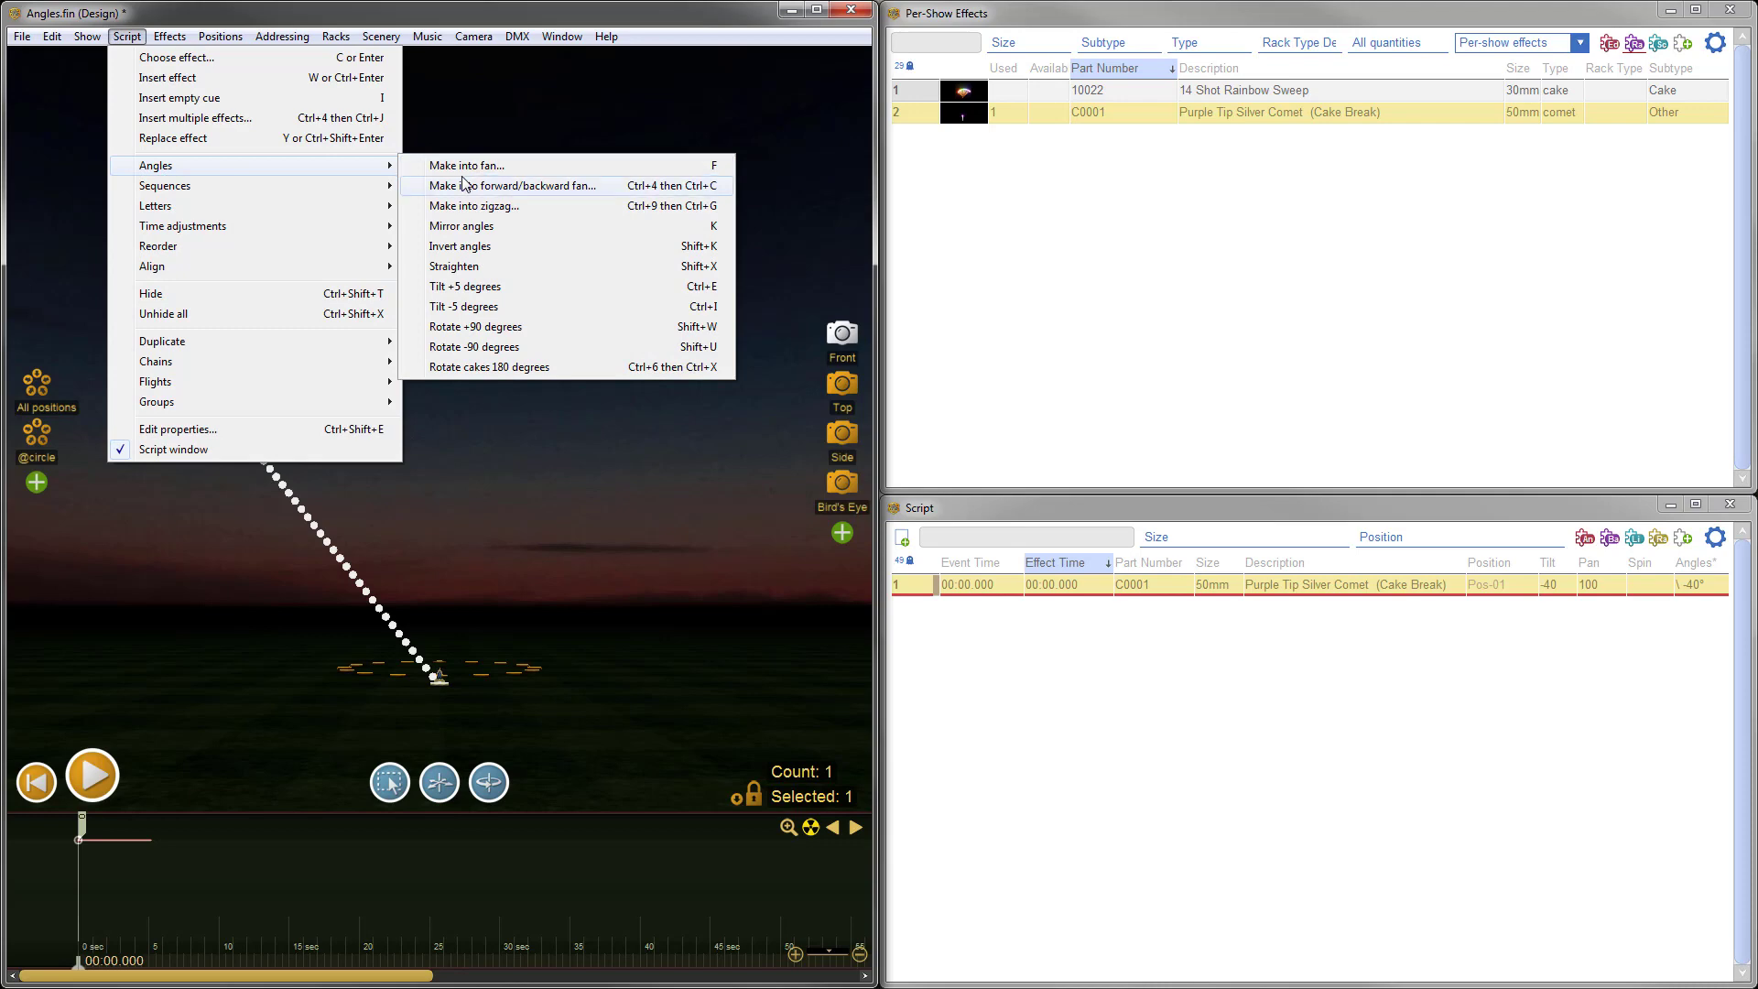
click(469, 267)
click(470, 266)
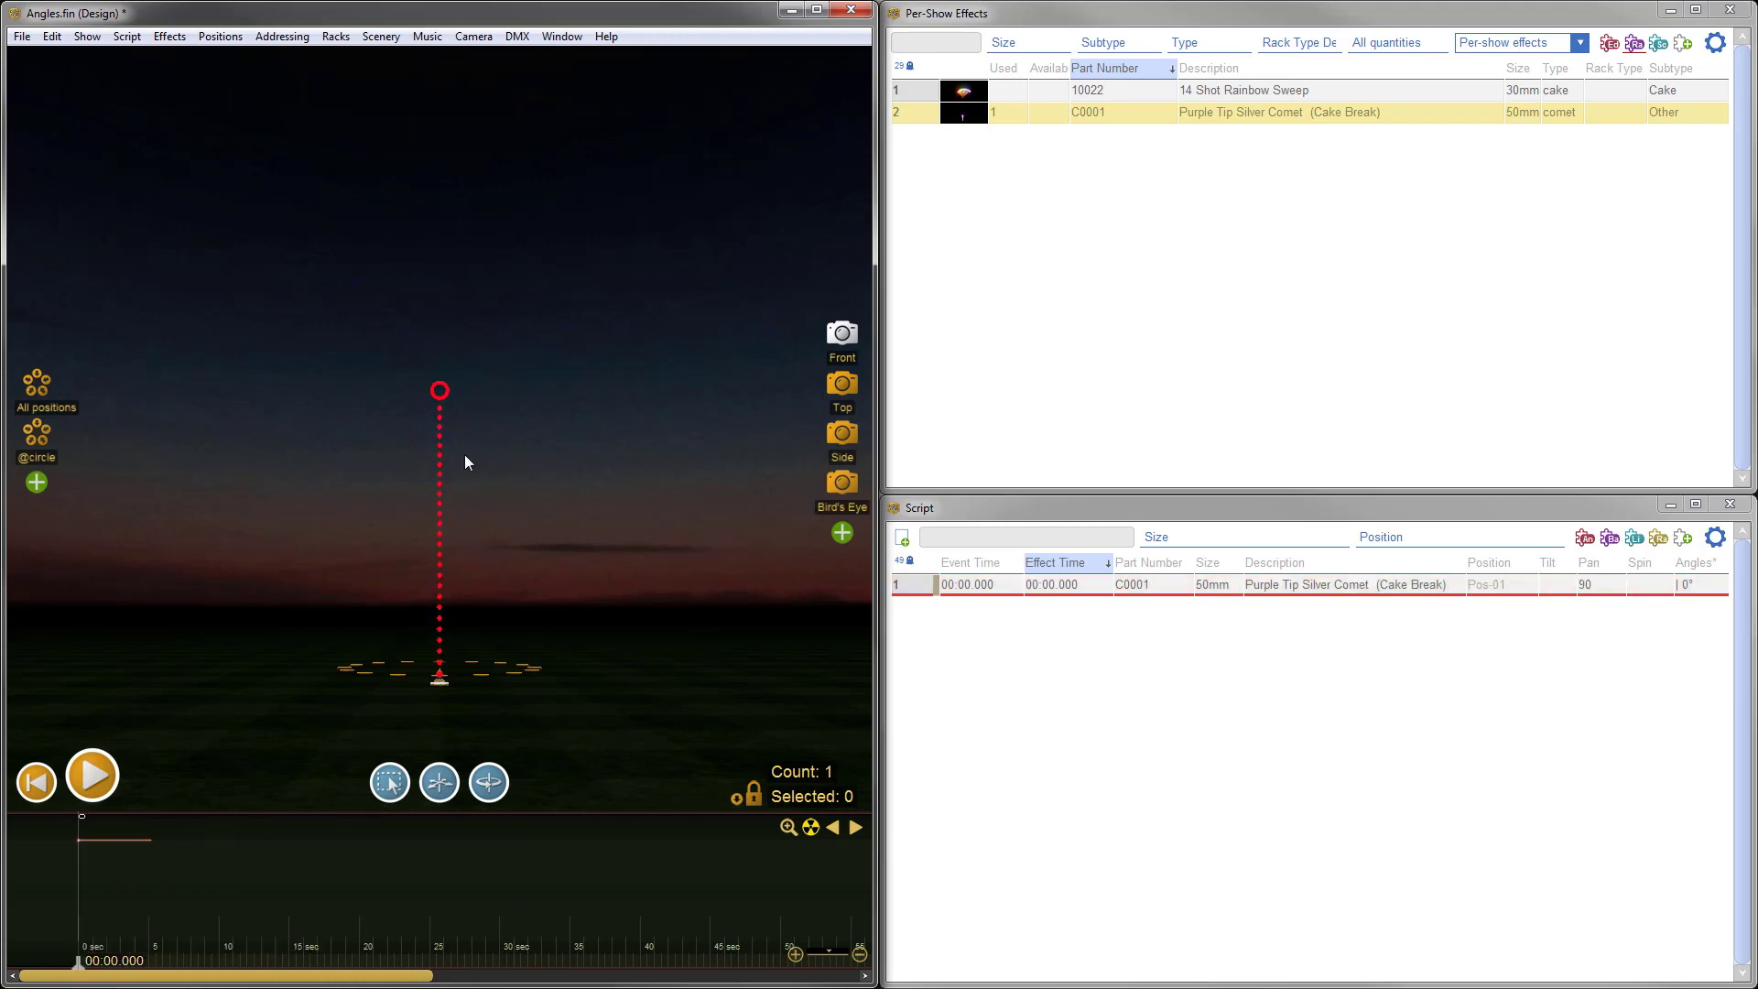
- Scrub the timeline through the first three seconds to preview the straightened comet's flight from the front
click(439, 390)
mouse_move(437, 390)
mouse_down()
mouse_move(278, 436)
mouse_move(298, 420)
mouse_move(580, 420)
mouse_move(600, 437)
mouse_move(439, 391)
mouse_up()
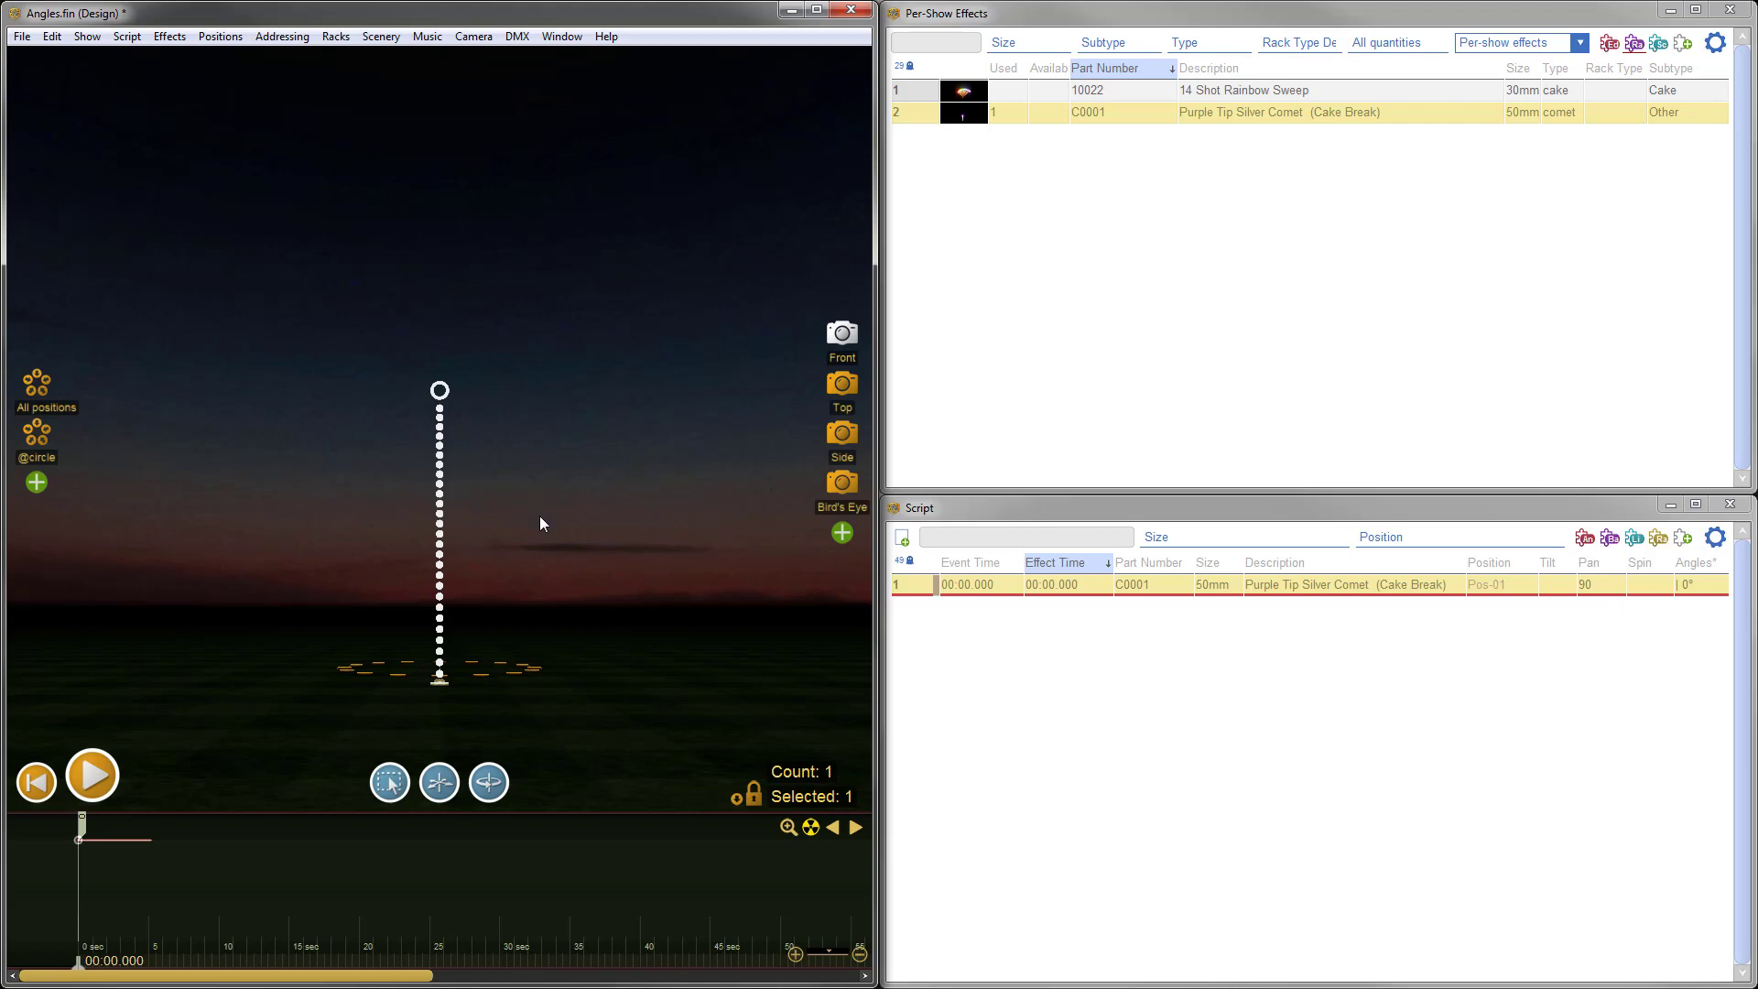
click(540, 514)
click(438, 512)
drag(79, 966, 120, 970)
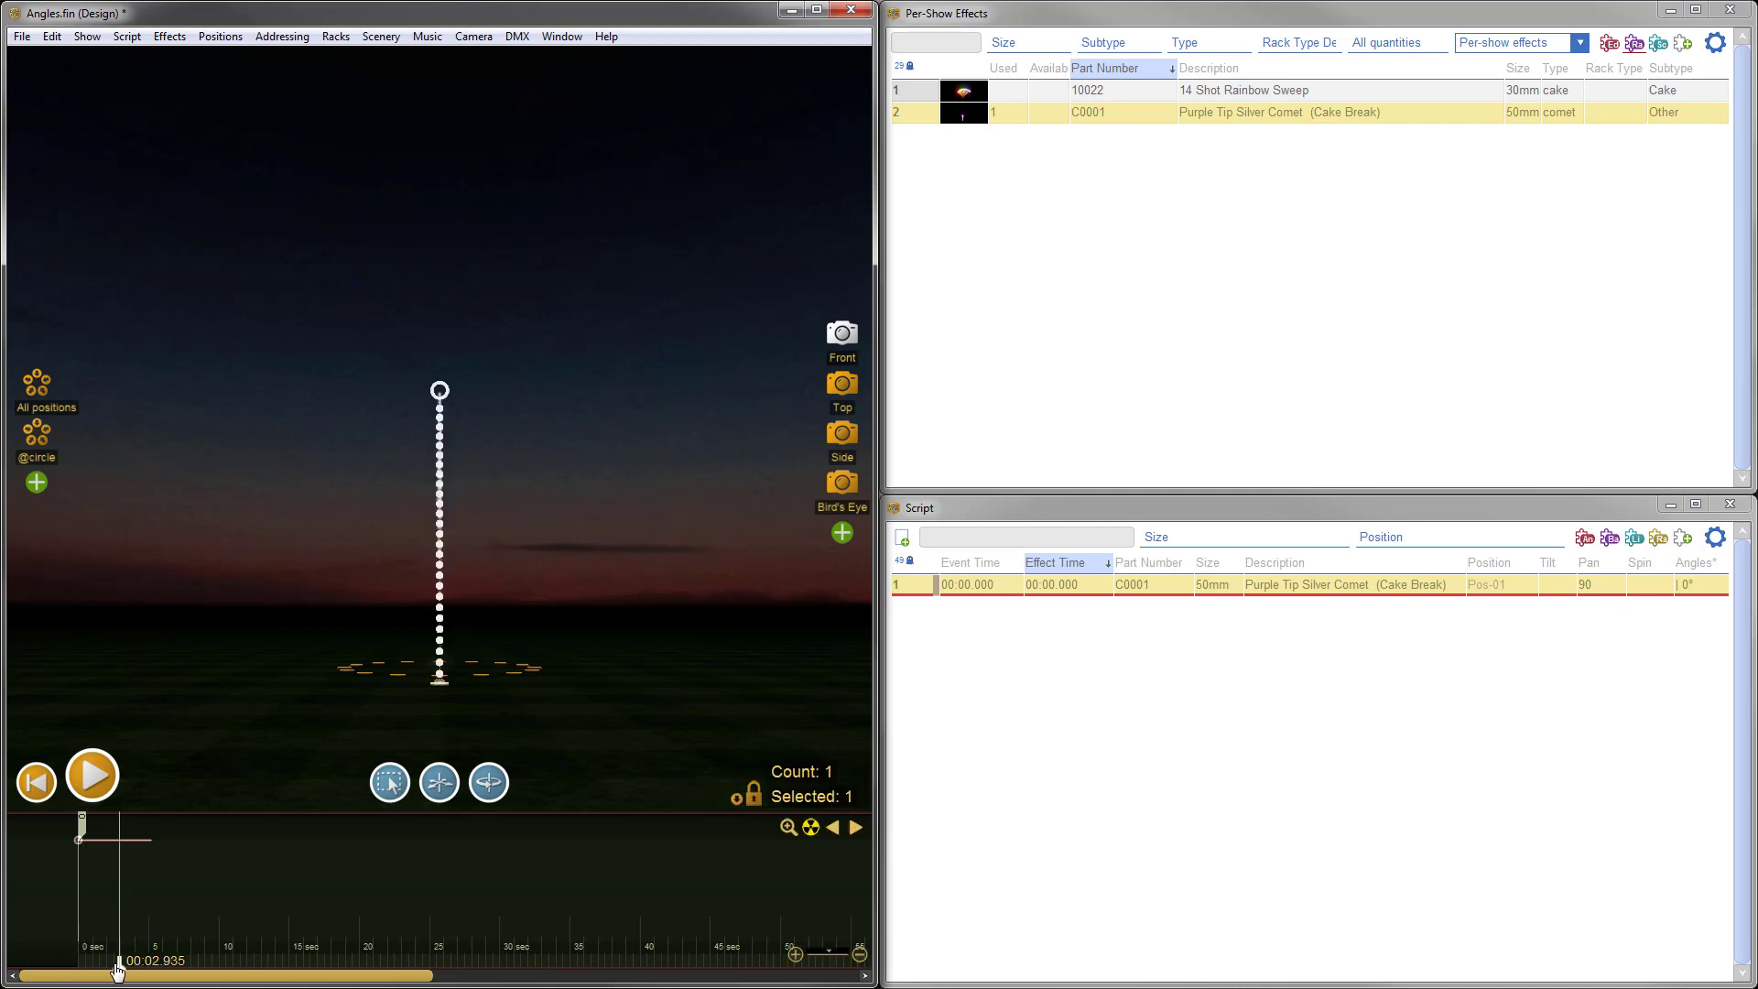
click(491, 497)
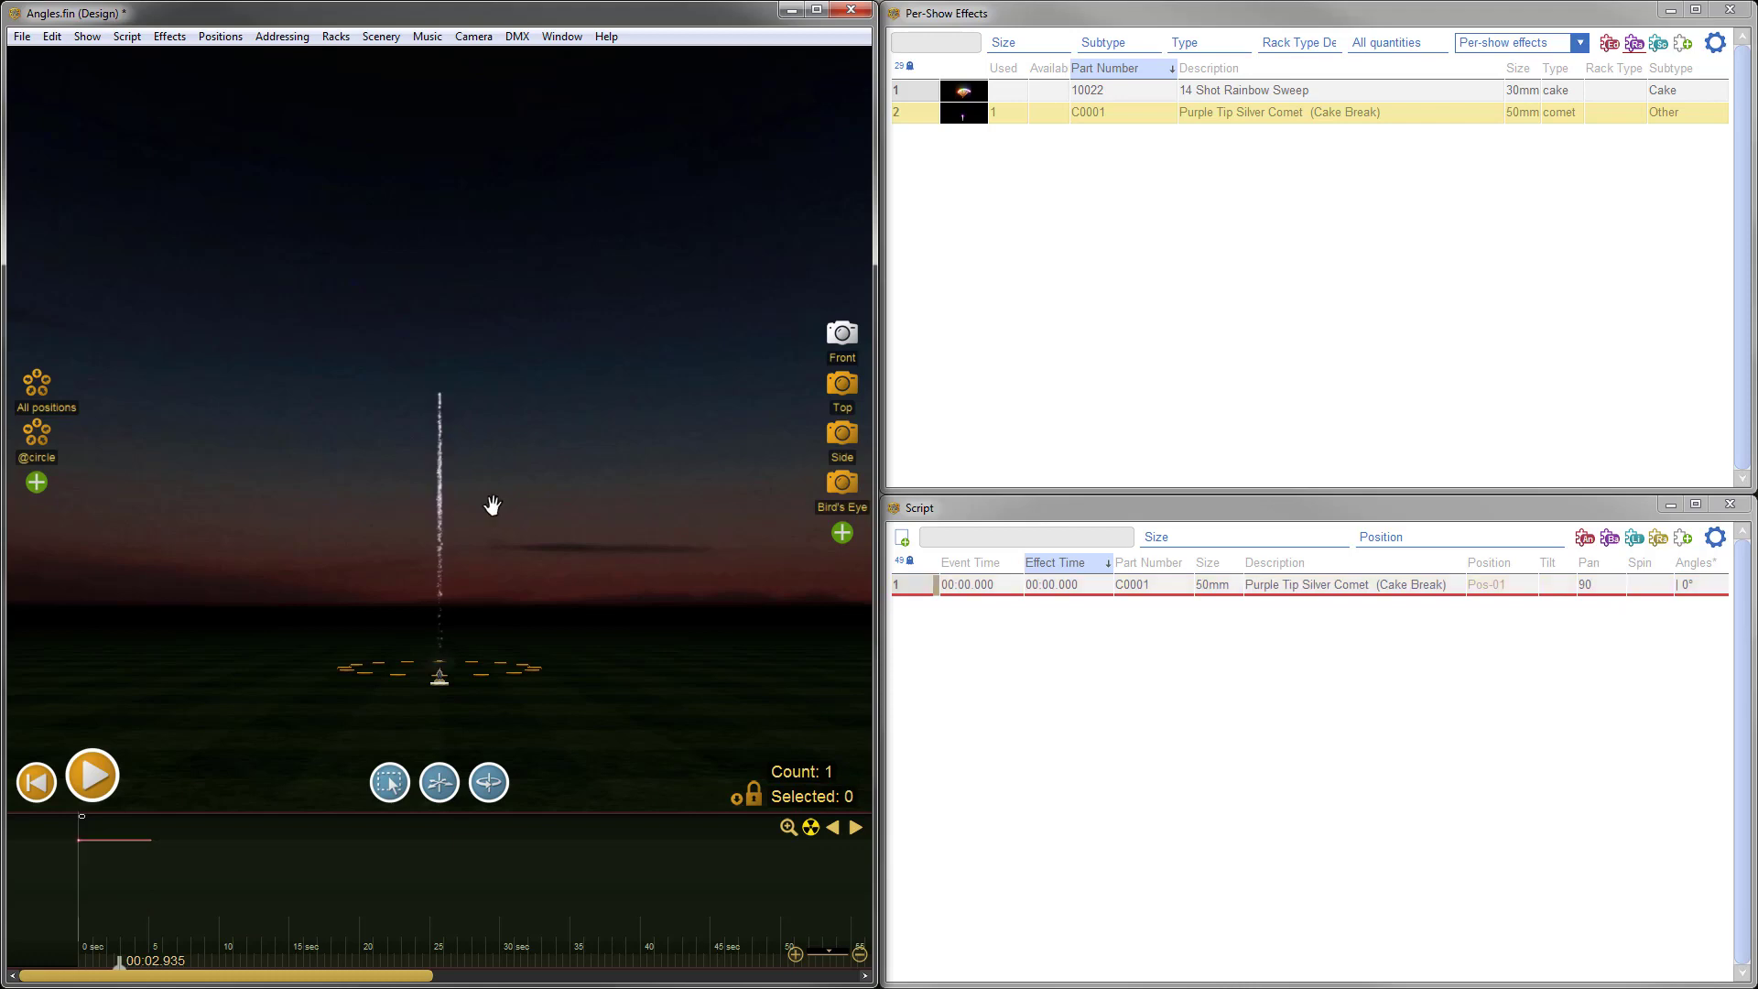
drag(119, 971, 82, 970)
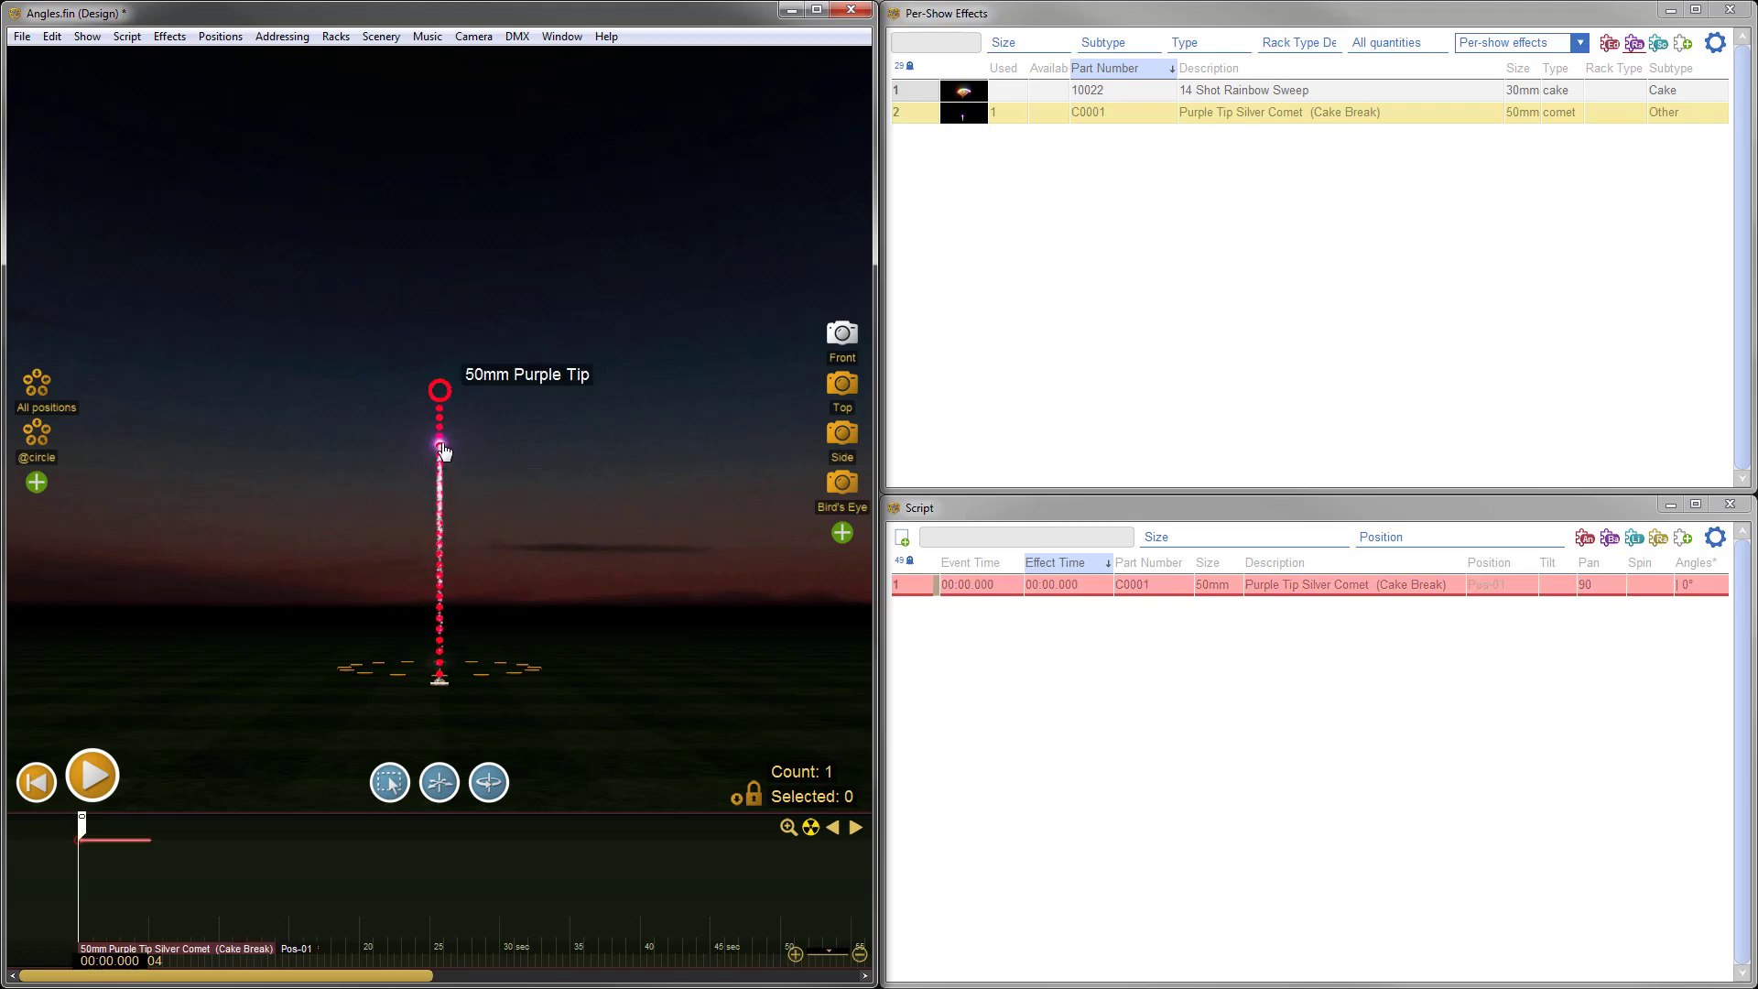
- Delete the comet from the show and insert the 14 Shot Rainbow Sweep cake at 00:07.893
click(440, 533)
key(Delete)
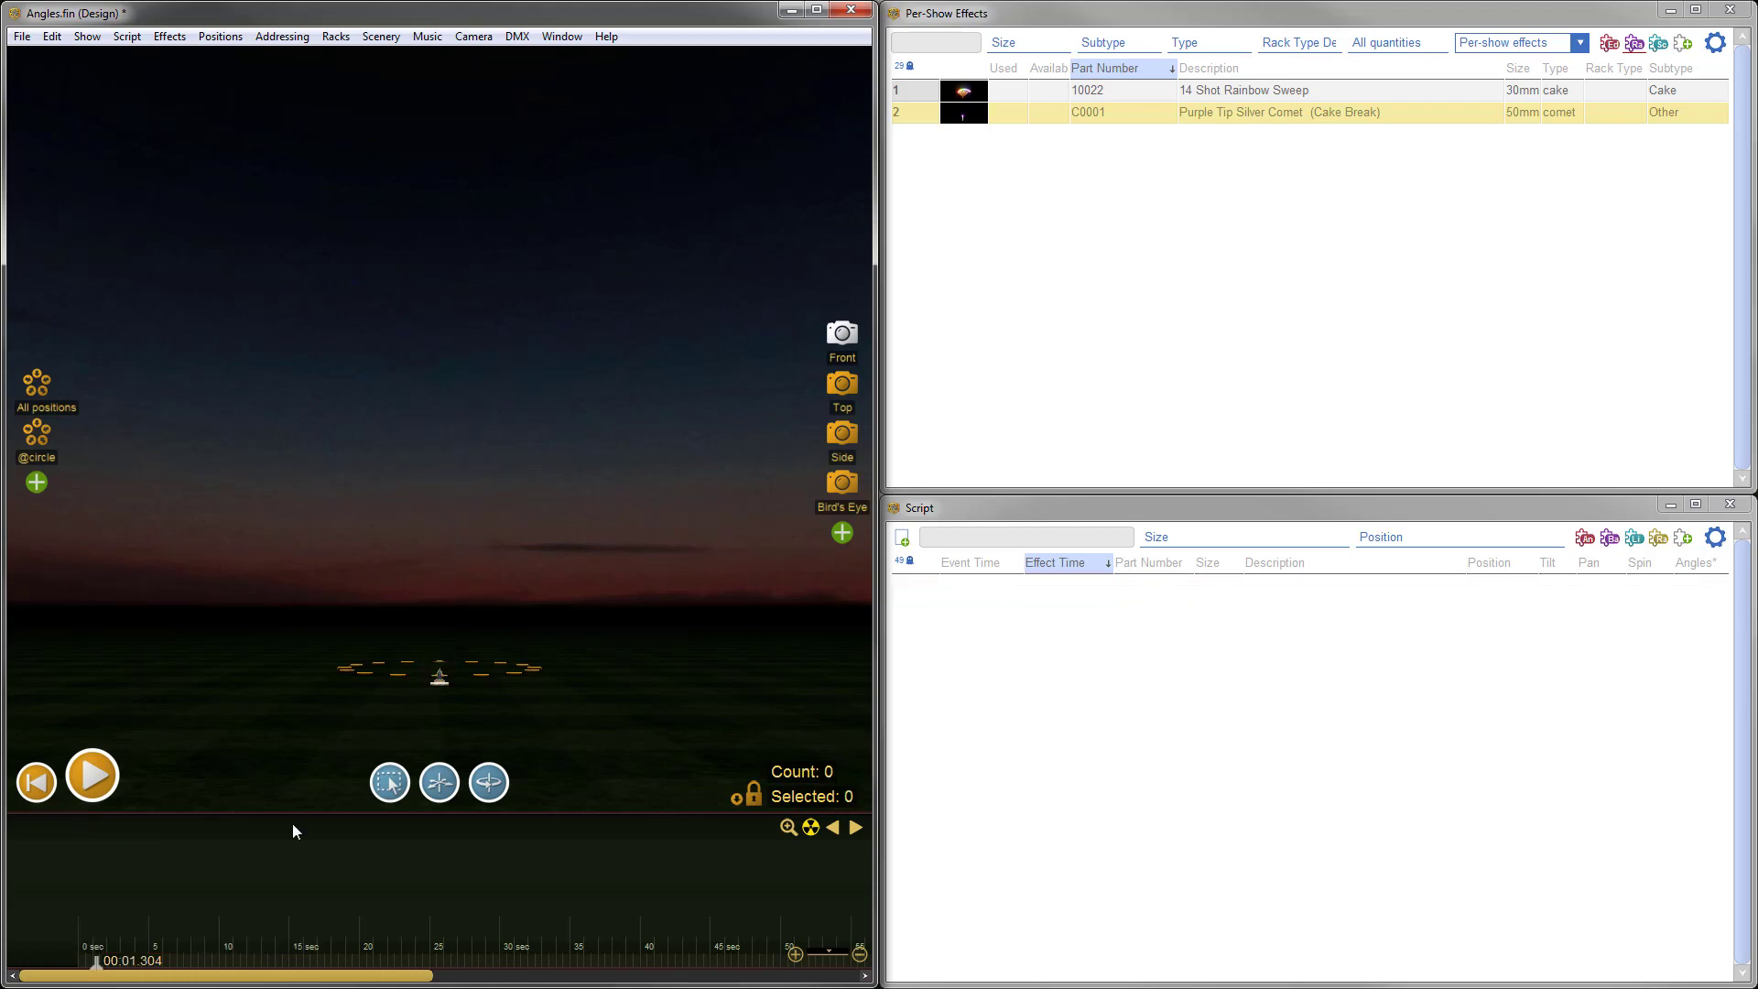
click(189, 912)
double_click(965, 91)
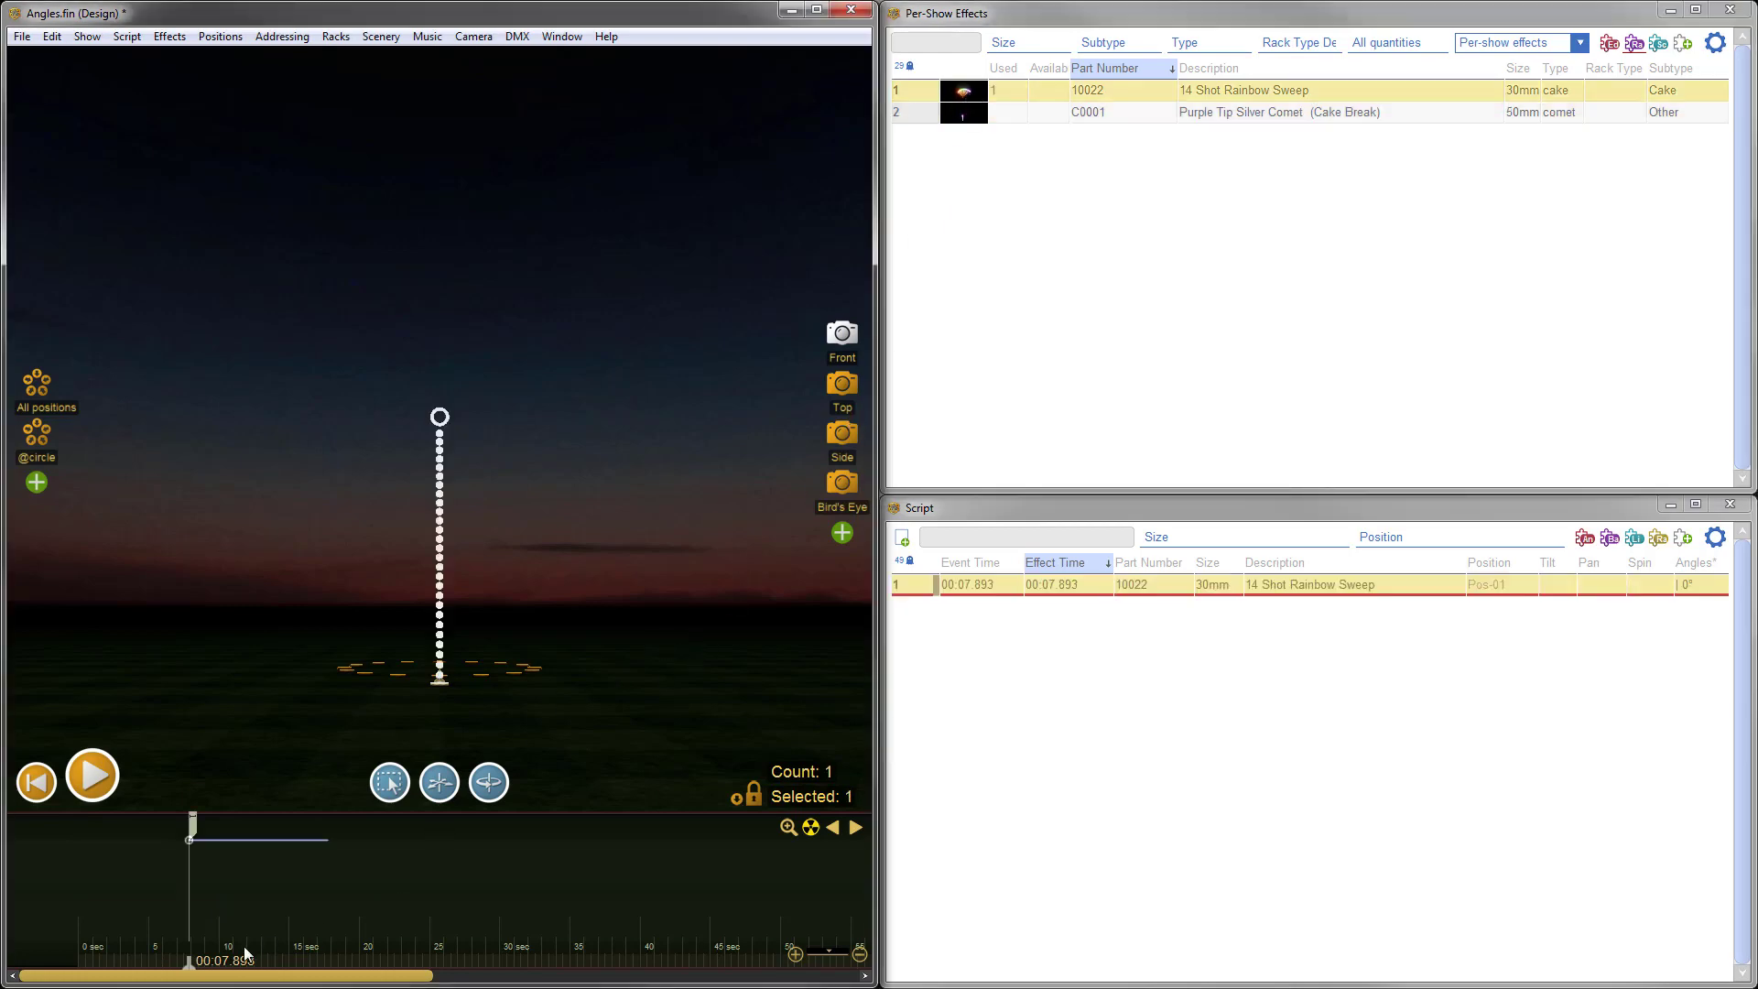
- Scrub the timeline to 00:09.459 to preview the cake's rainbow fan from the front
drag(191, 967, 210, 968)
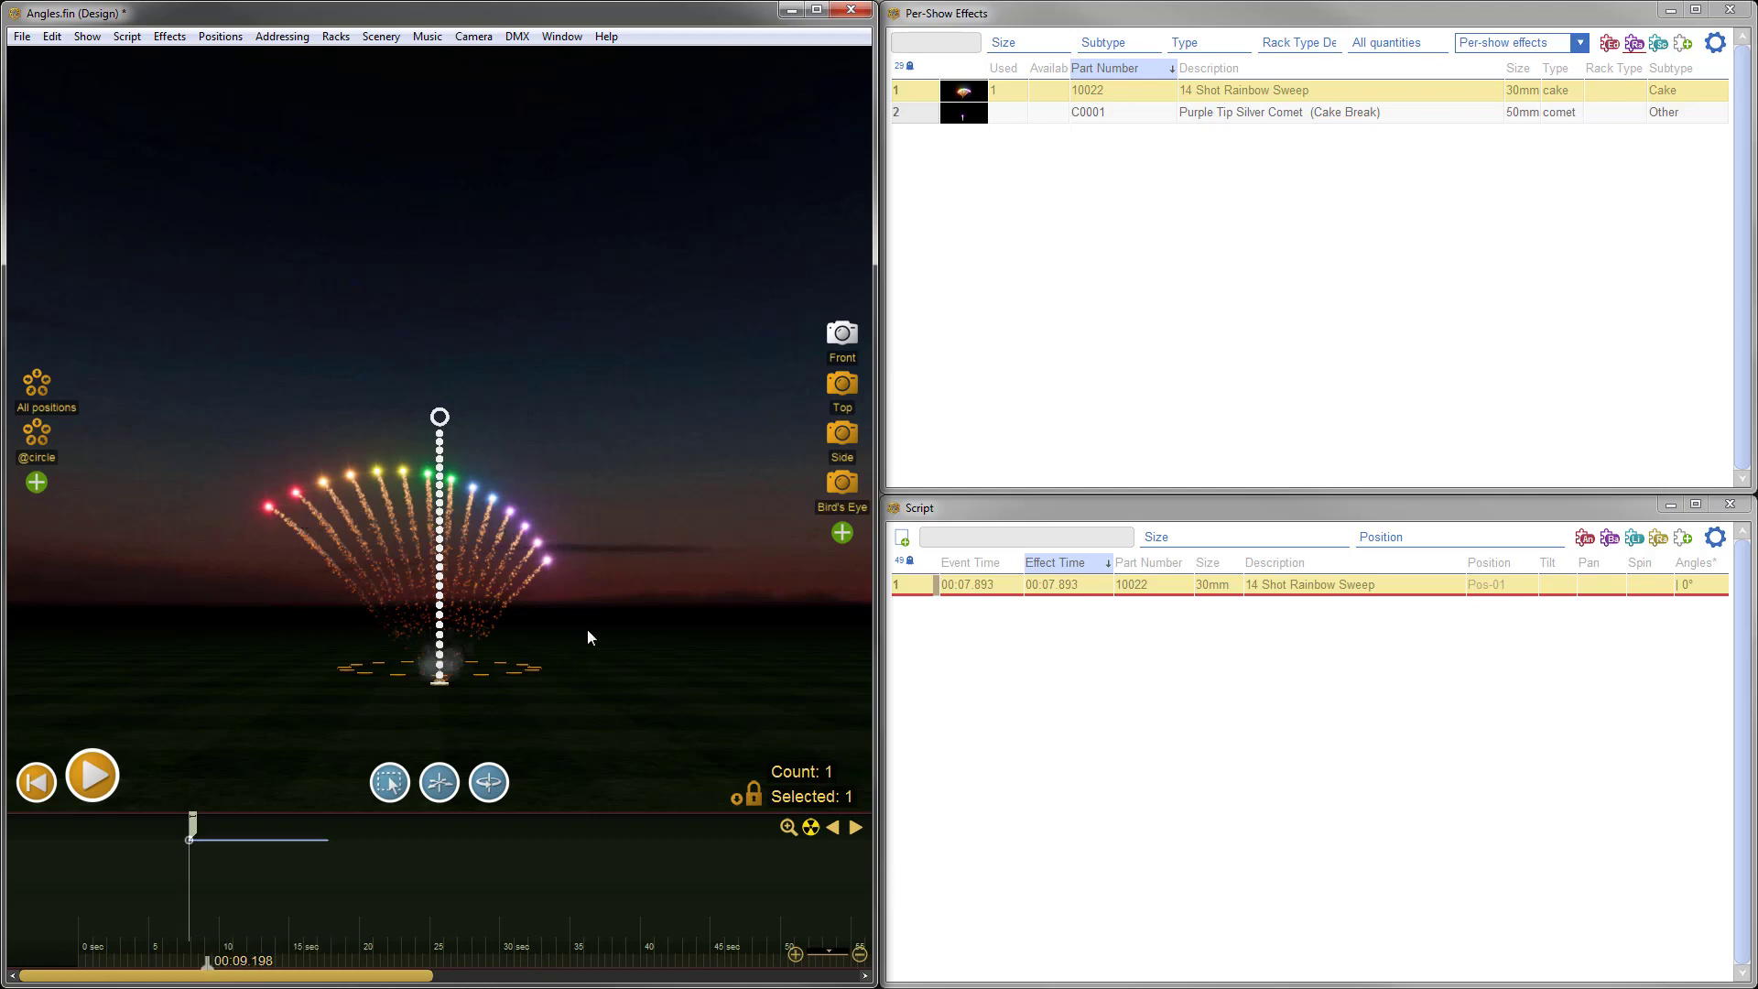
click(1602, 589)
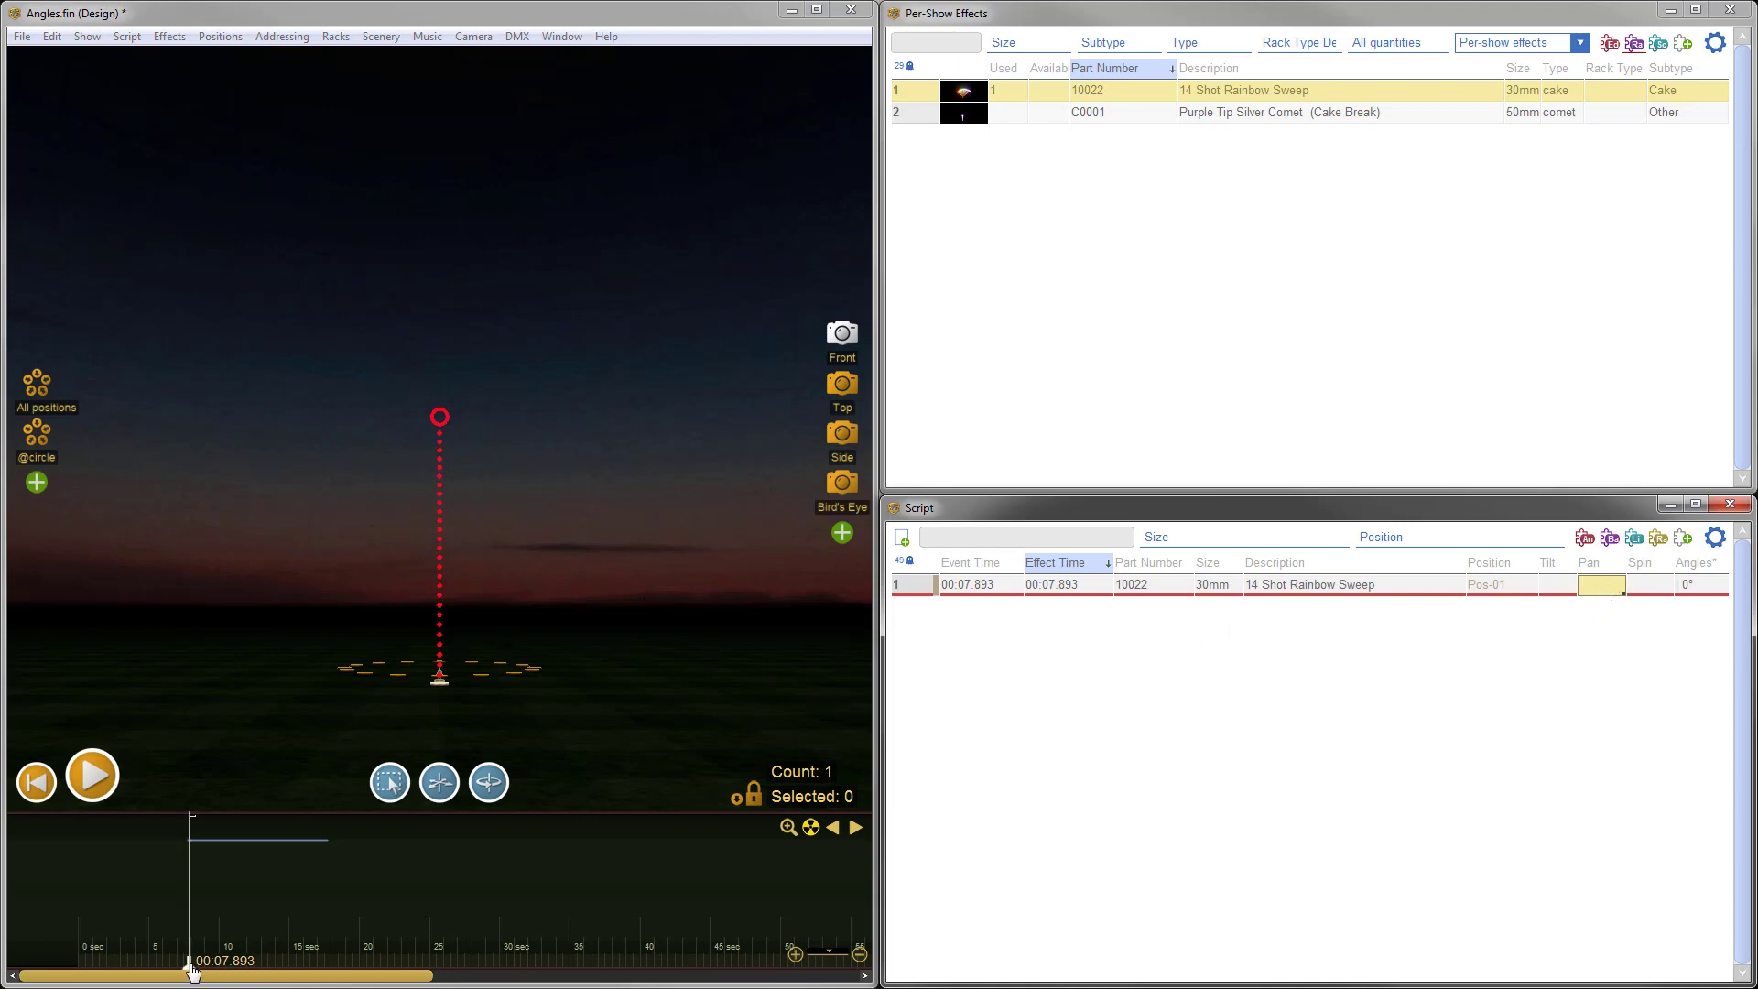
drag(192, 971, 212, 969)
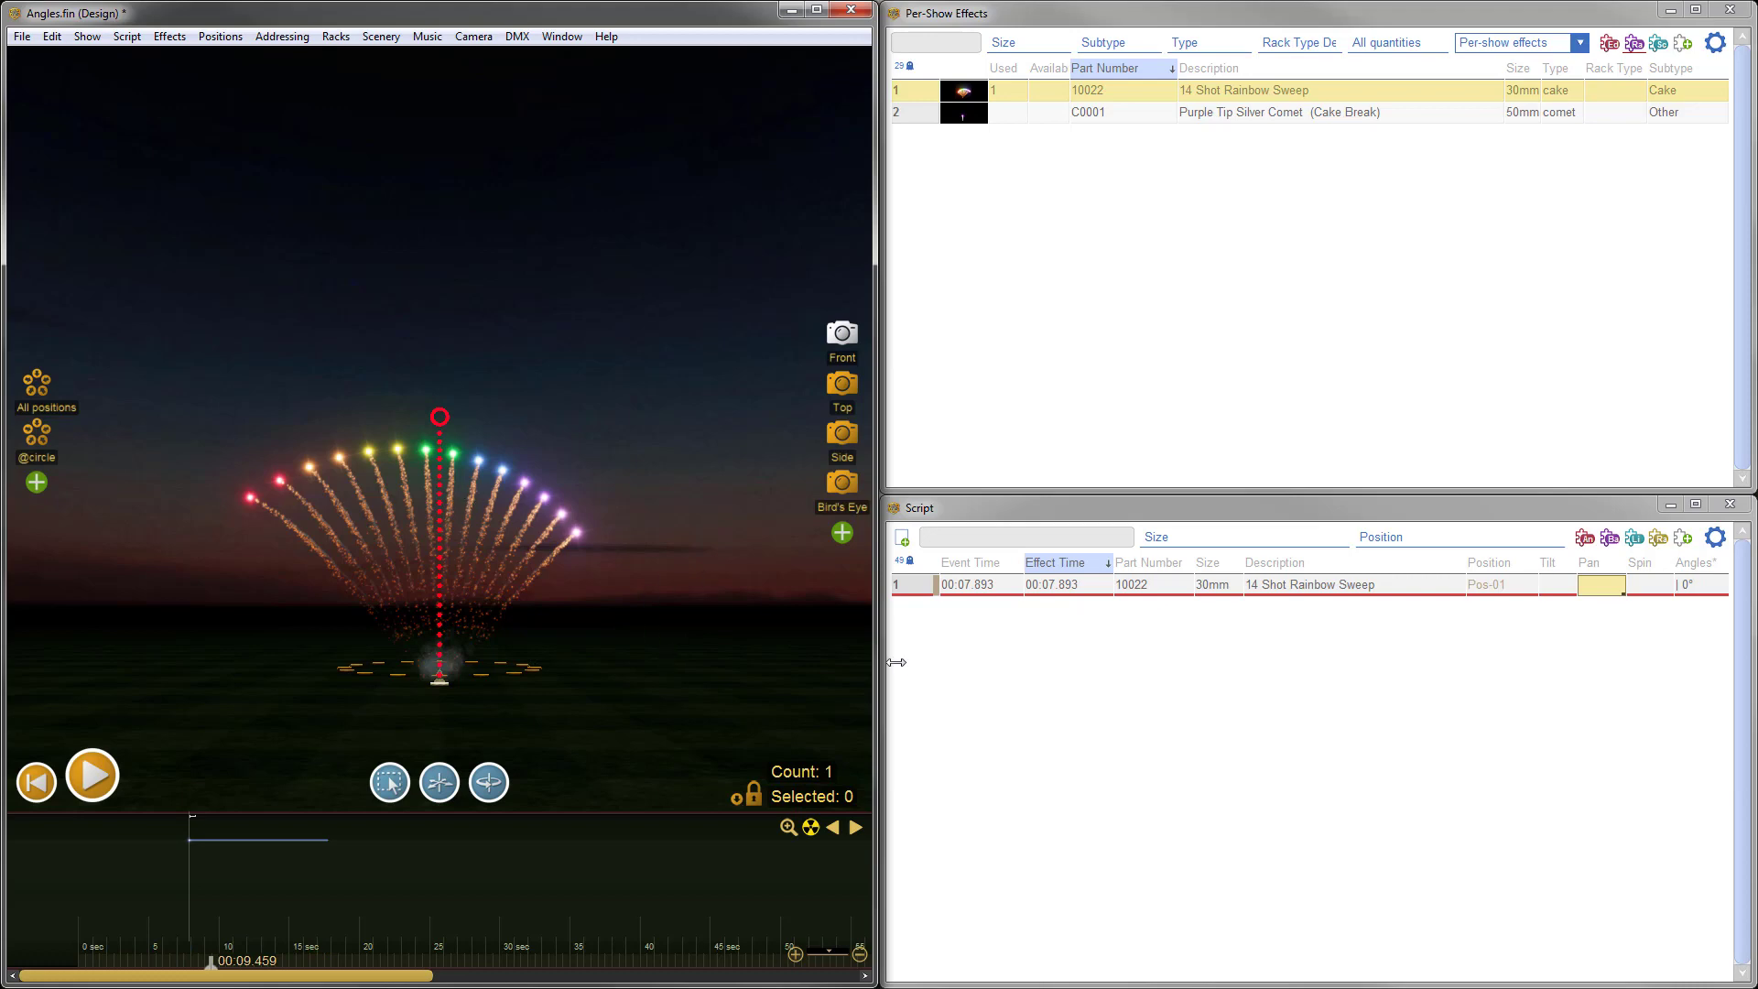
click(1244, 507)
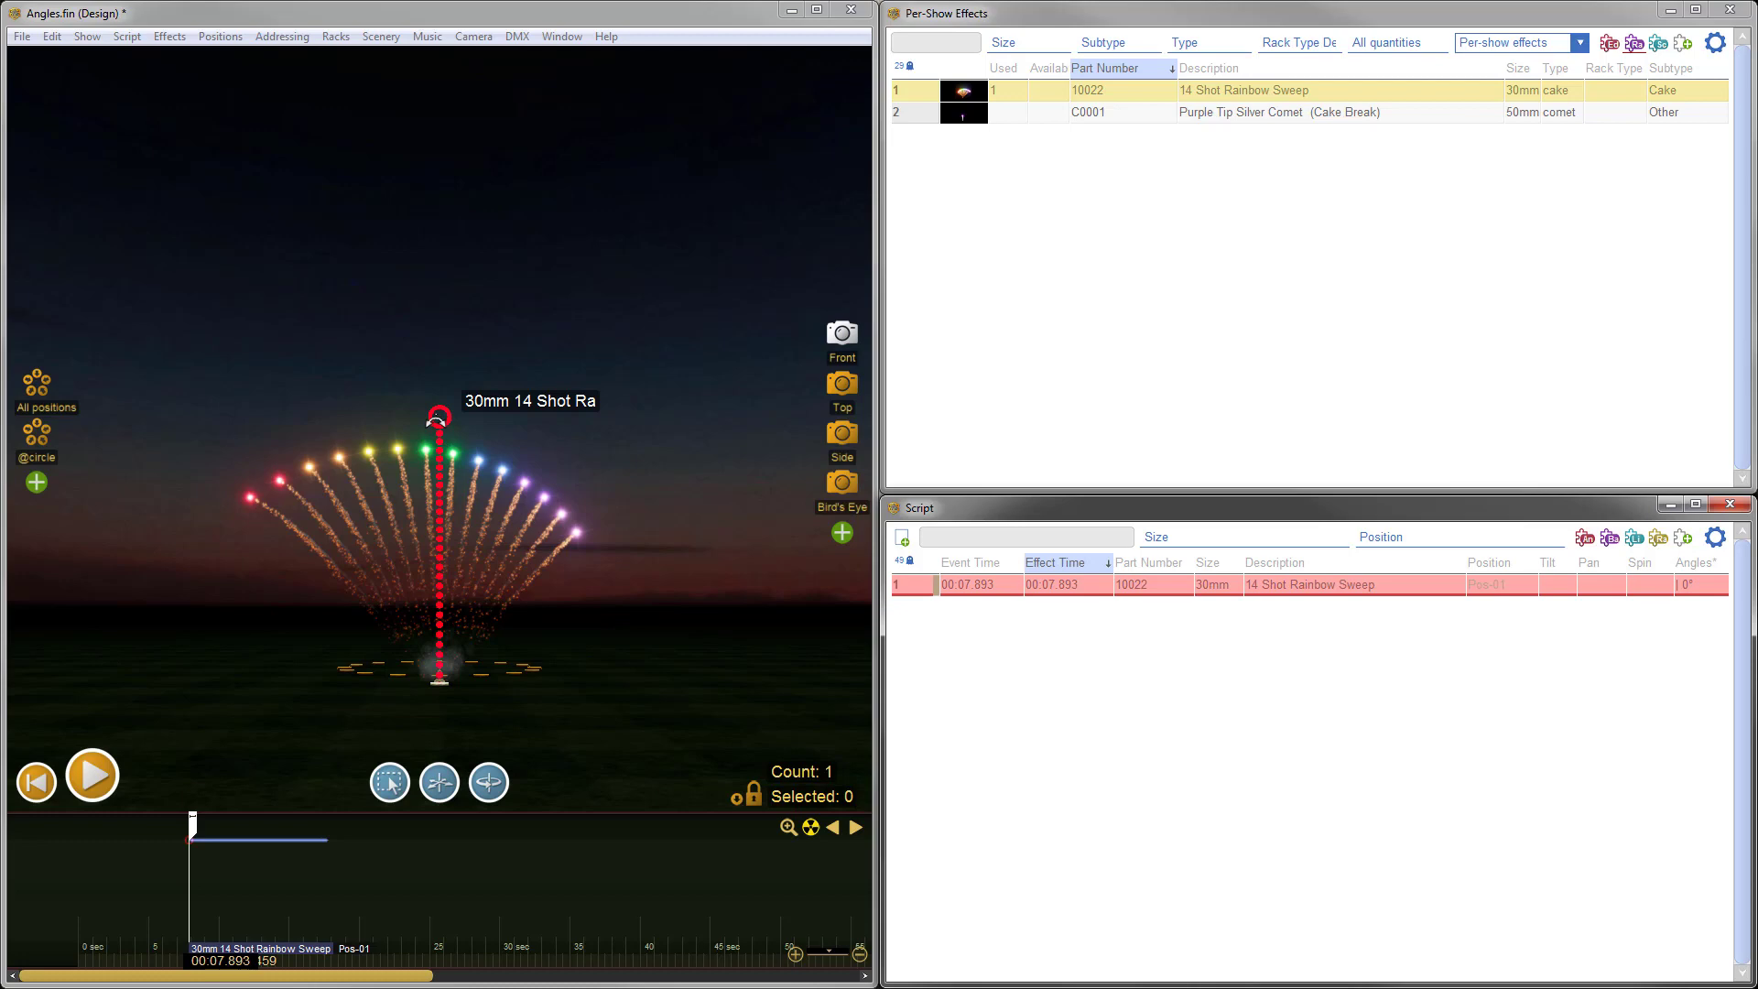
- Angle the cake's trajectory to Tilt 20 and Pan 90 in the design view and examine it from the Bird's Eye view
drag(438, 419, 527, 443)
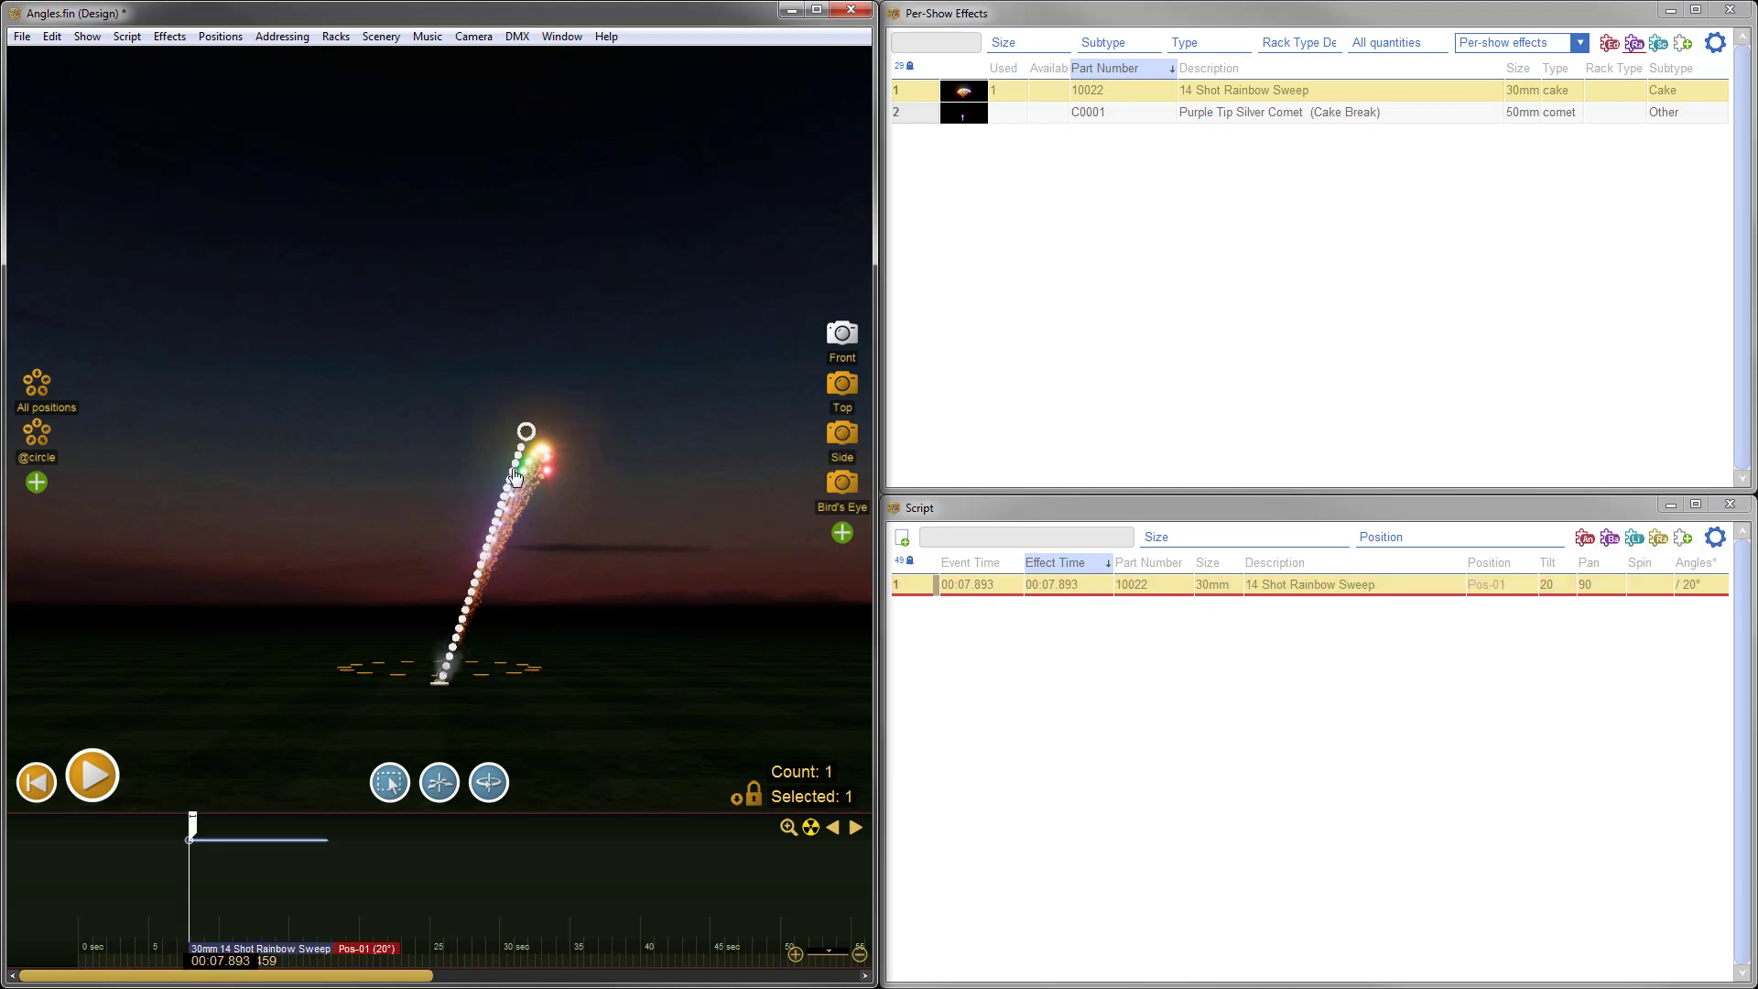
drag(687, 603, 430, 644)
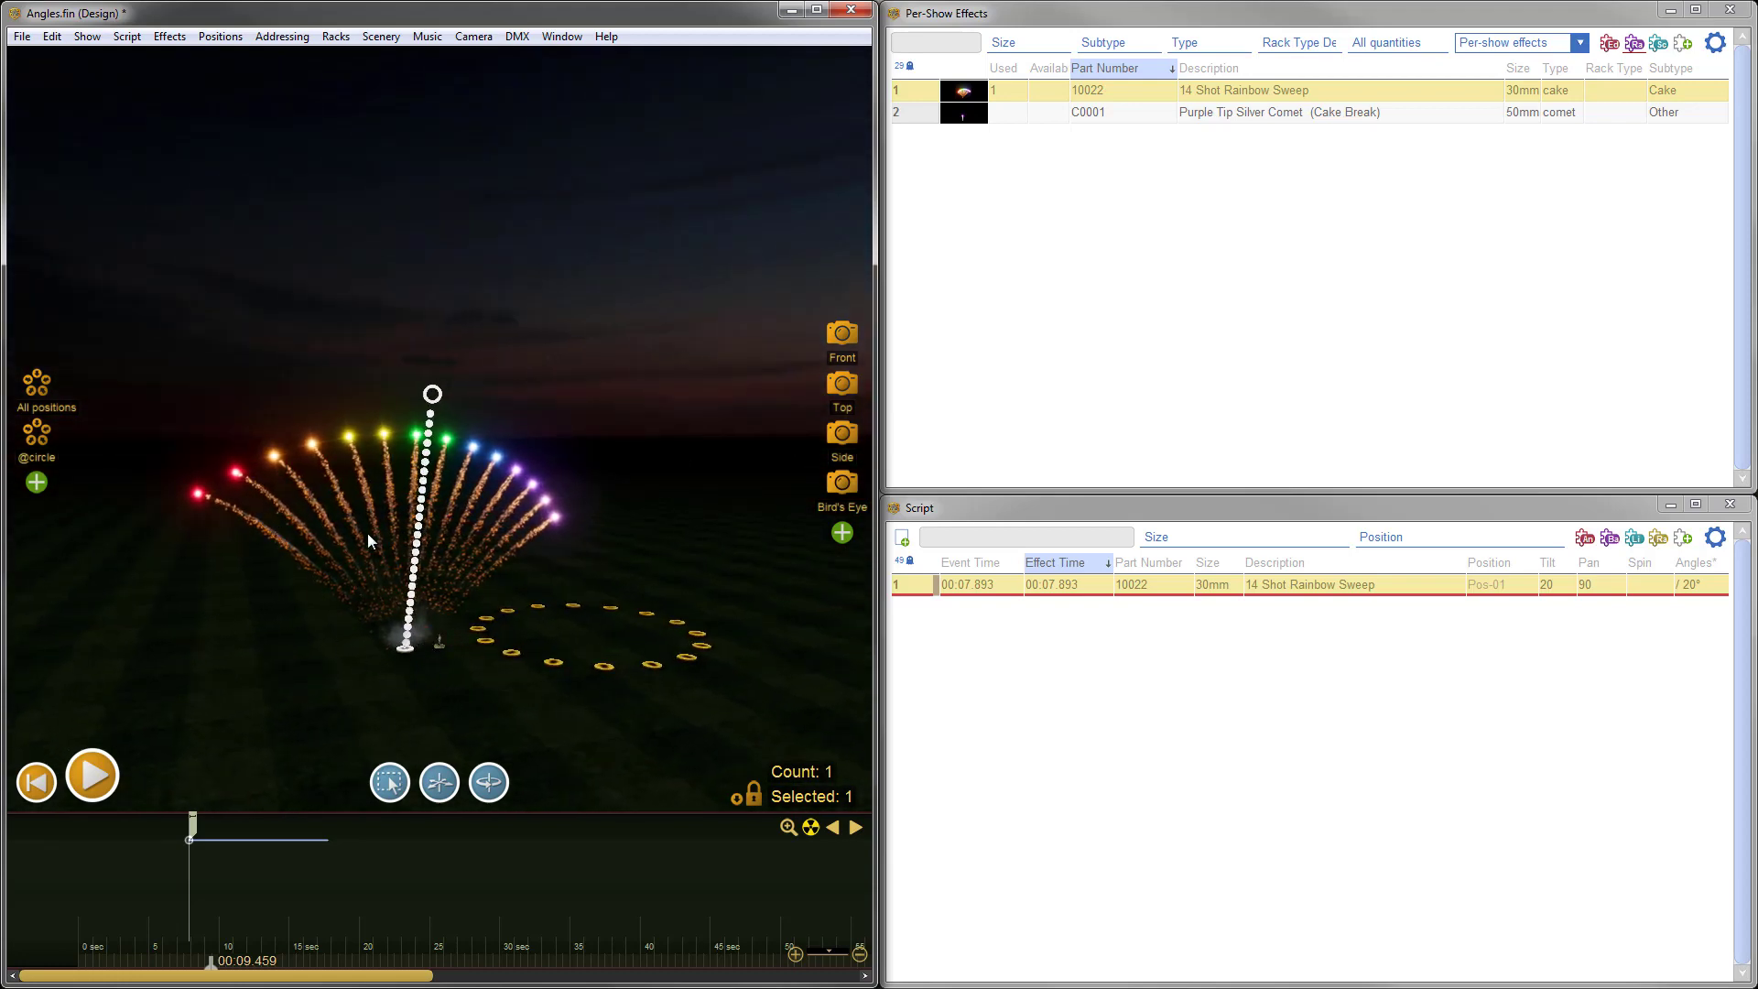
drag(242, 650, 469, 664)
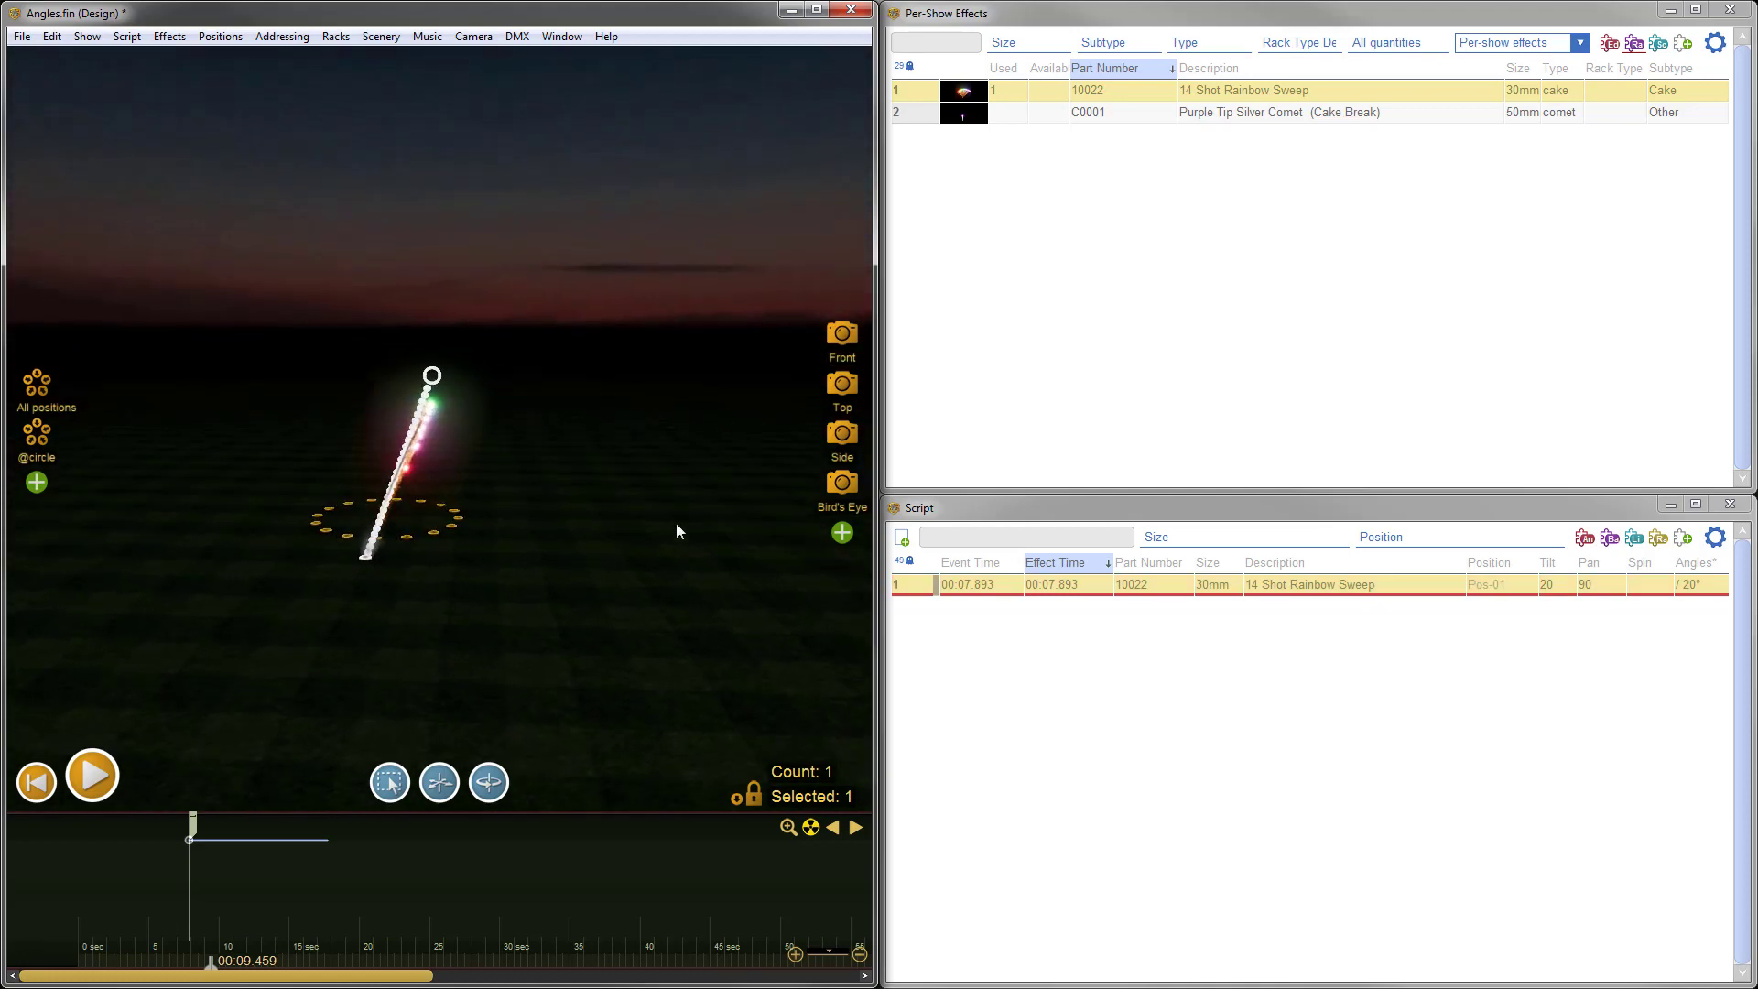
click(840, 486)
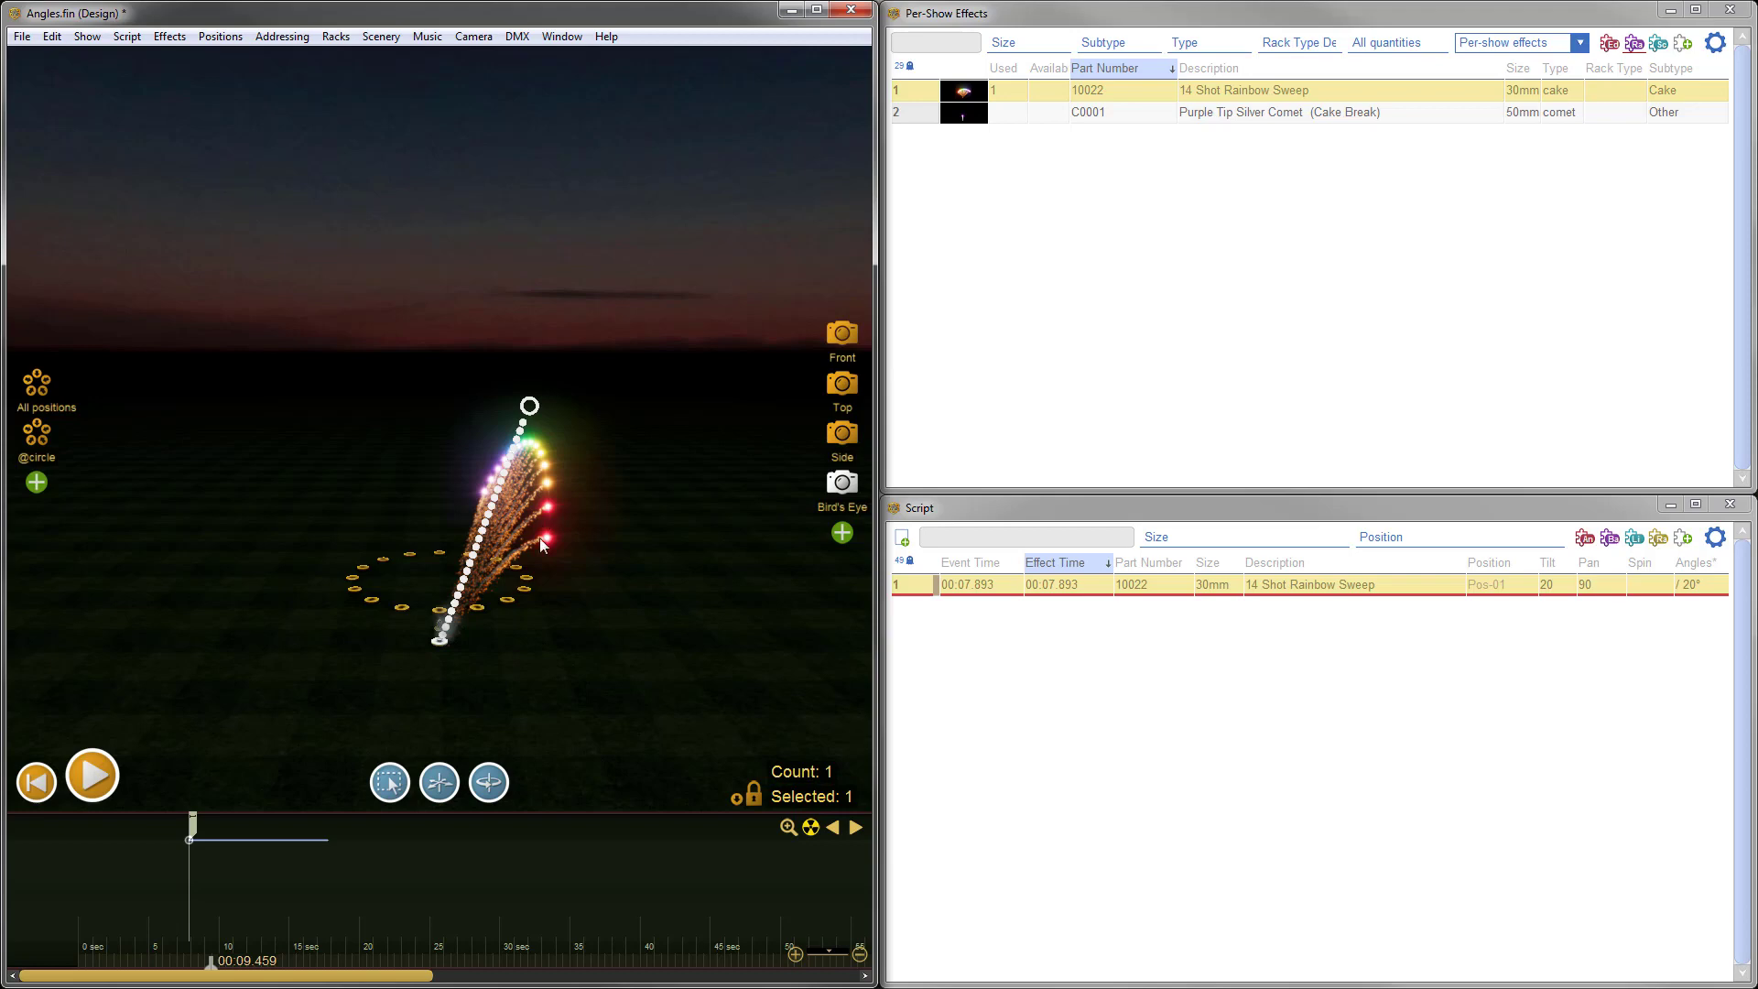
- Set the cake's Spin to -90 in the script and preview the rotated fan at 00:12.459
click(1590, 591)
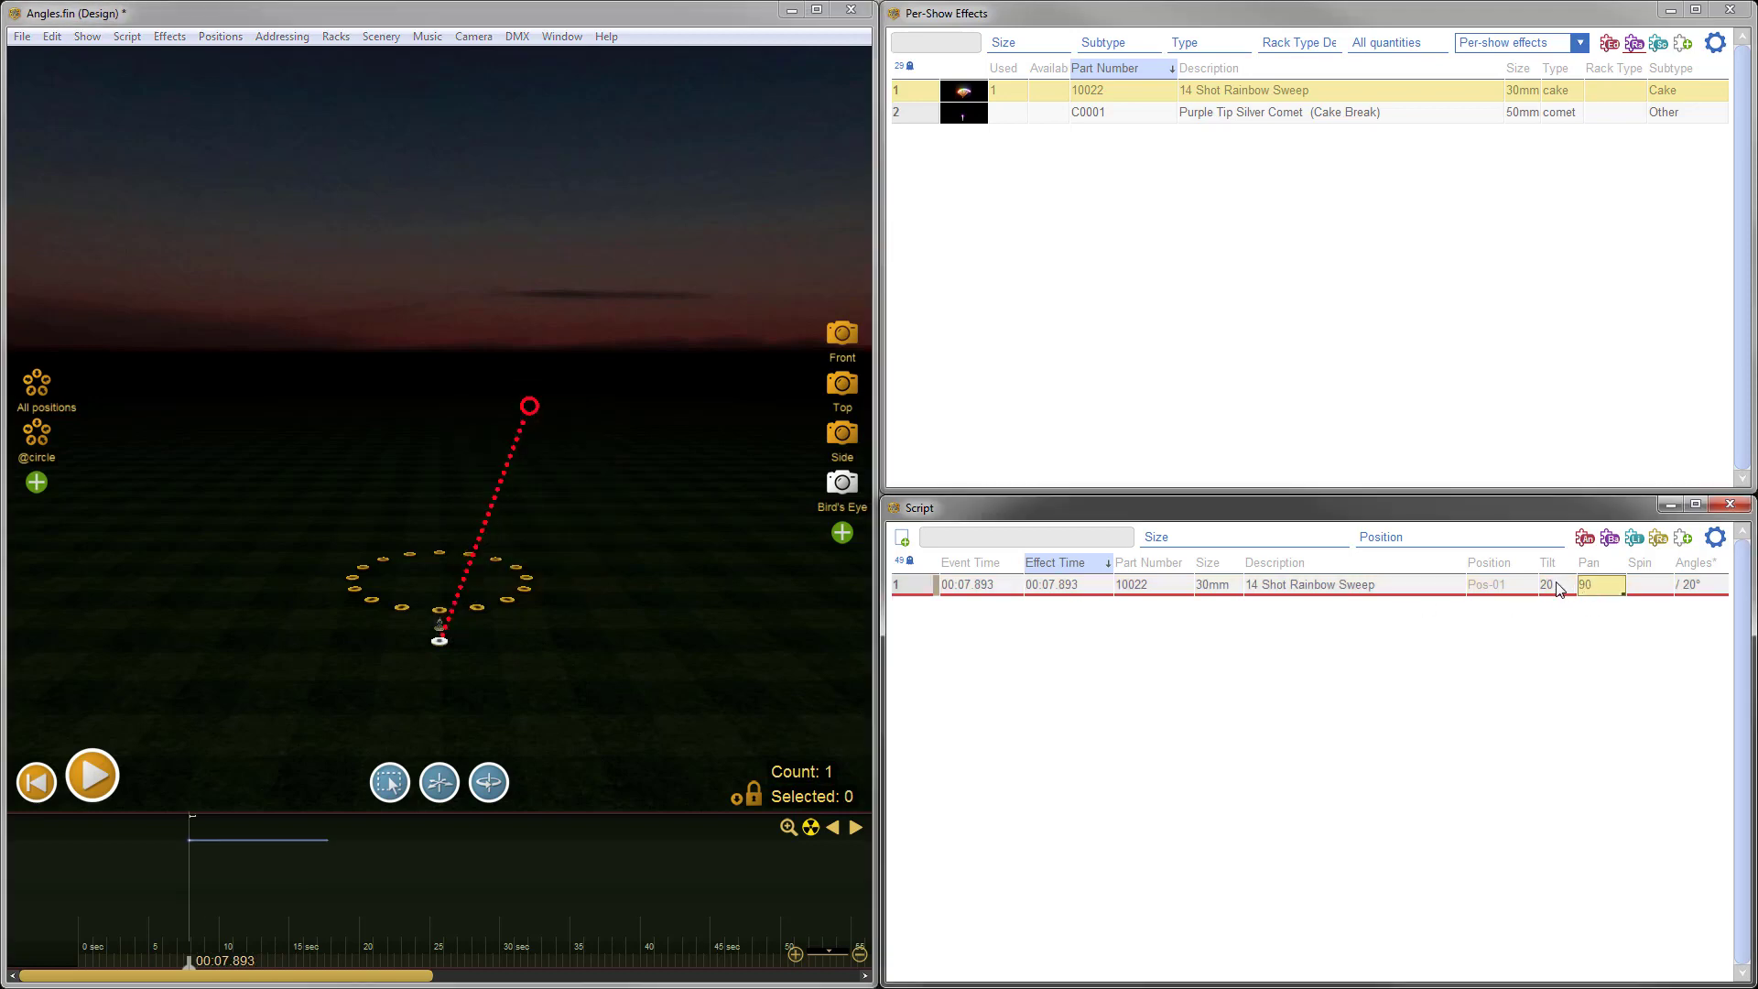
click(1560, 588)
click(234, 887)
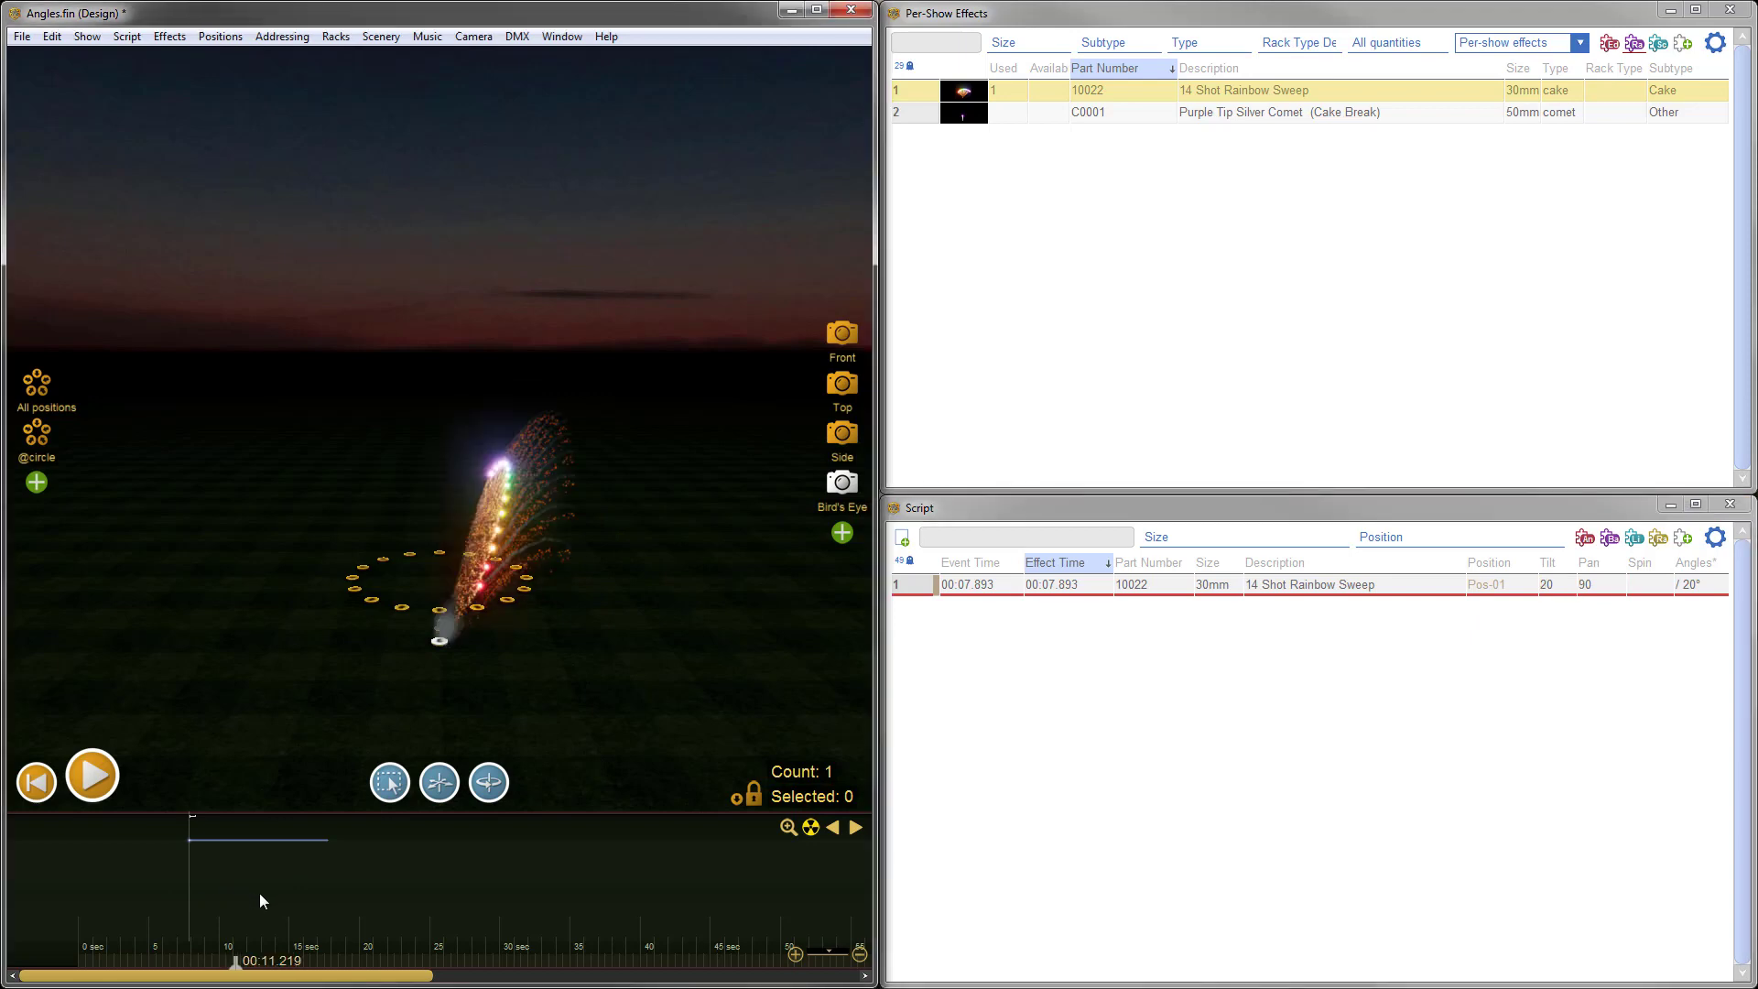
click(1652, 585)
click(1652, 584)
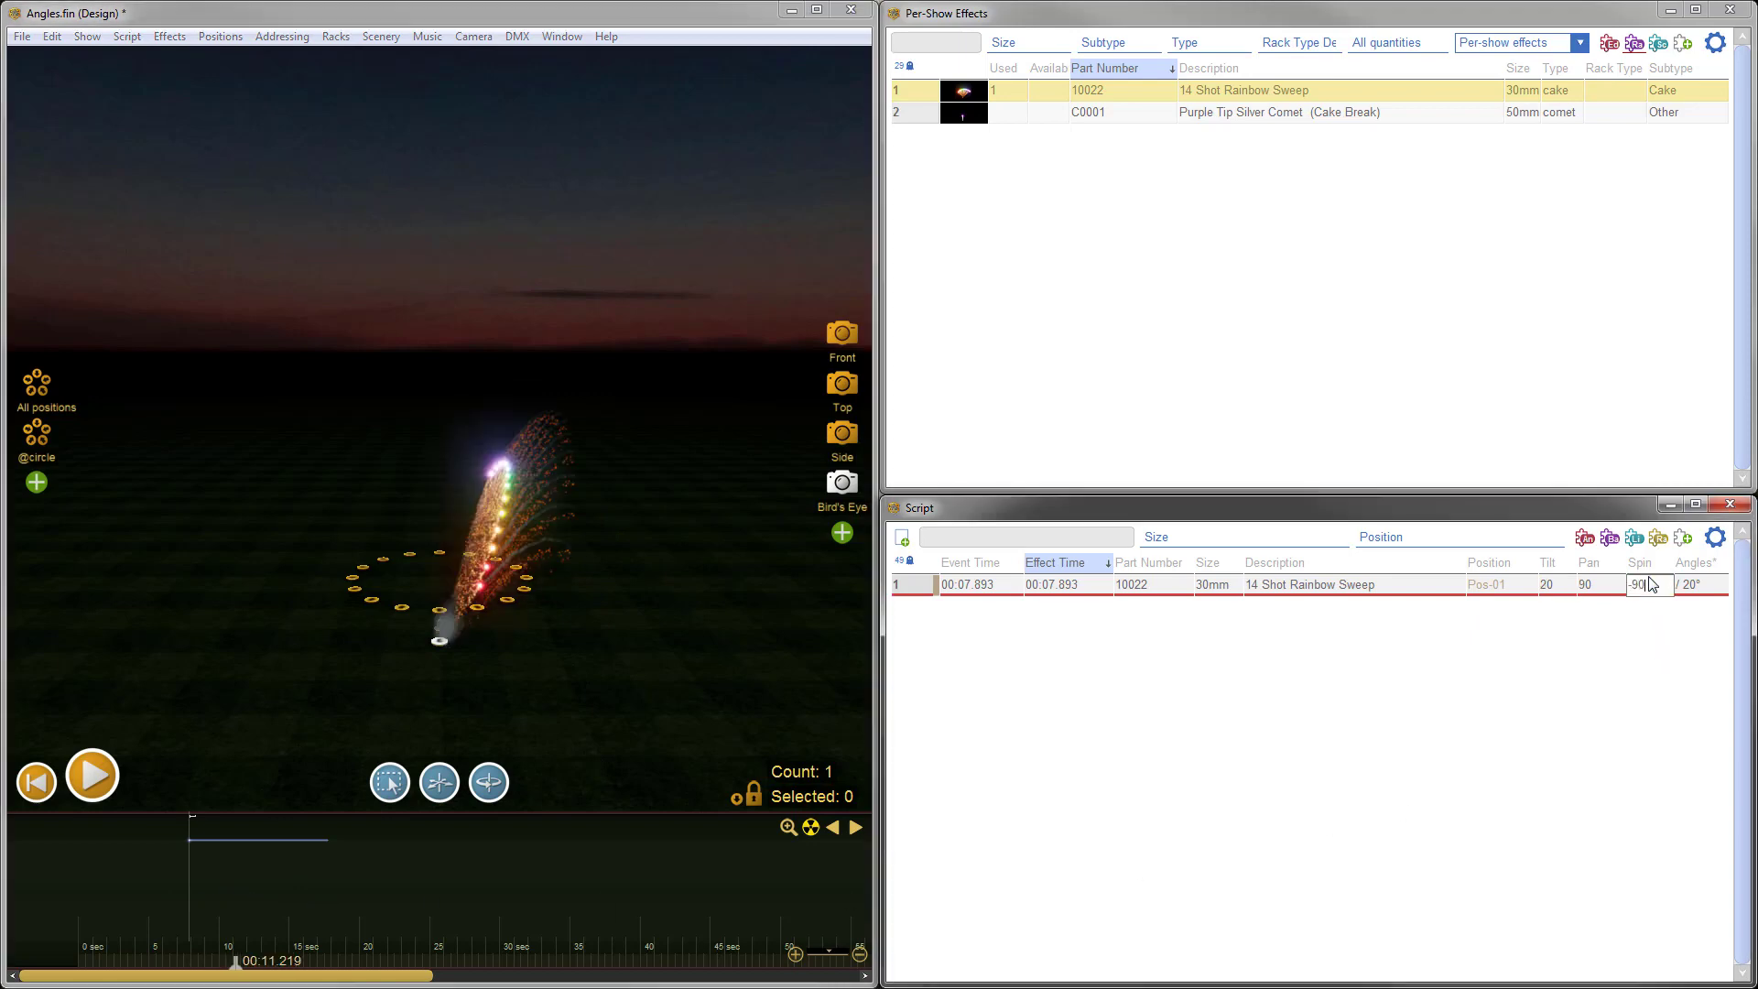
text(-90)
key(Return)
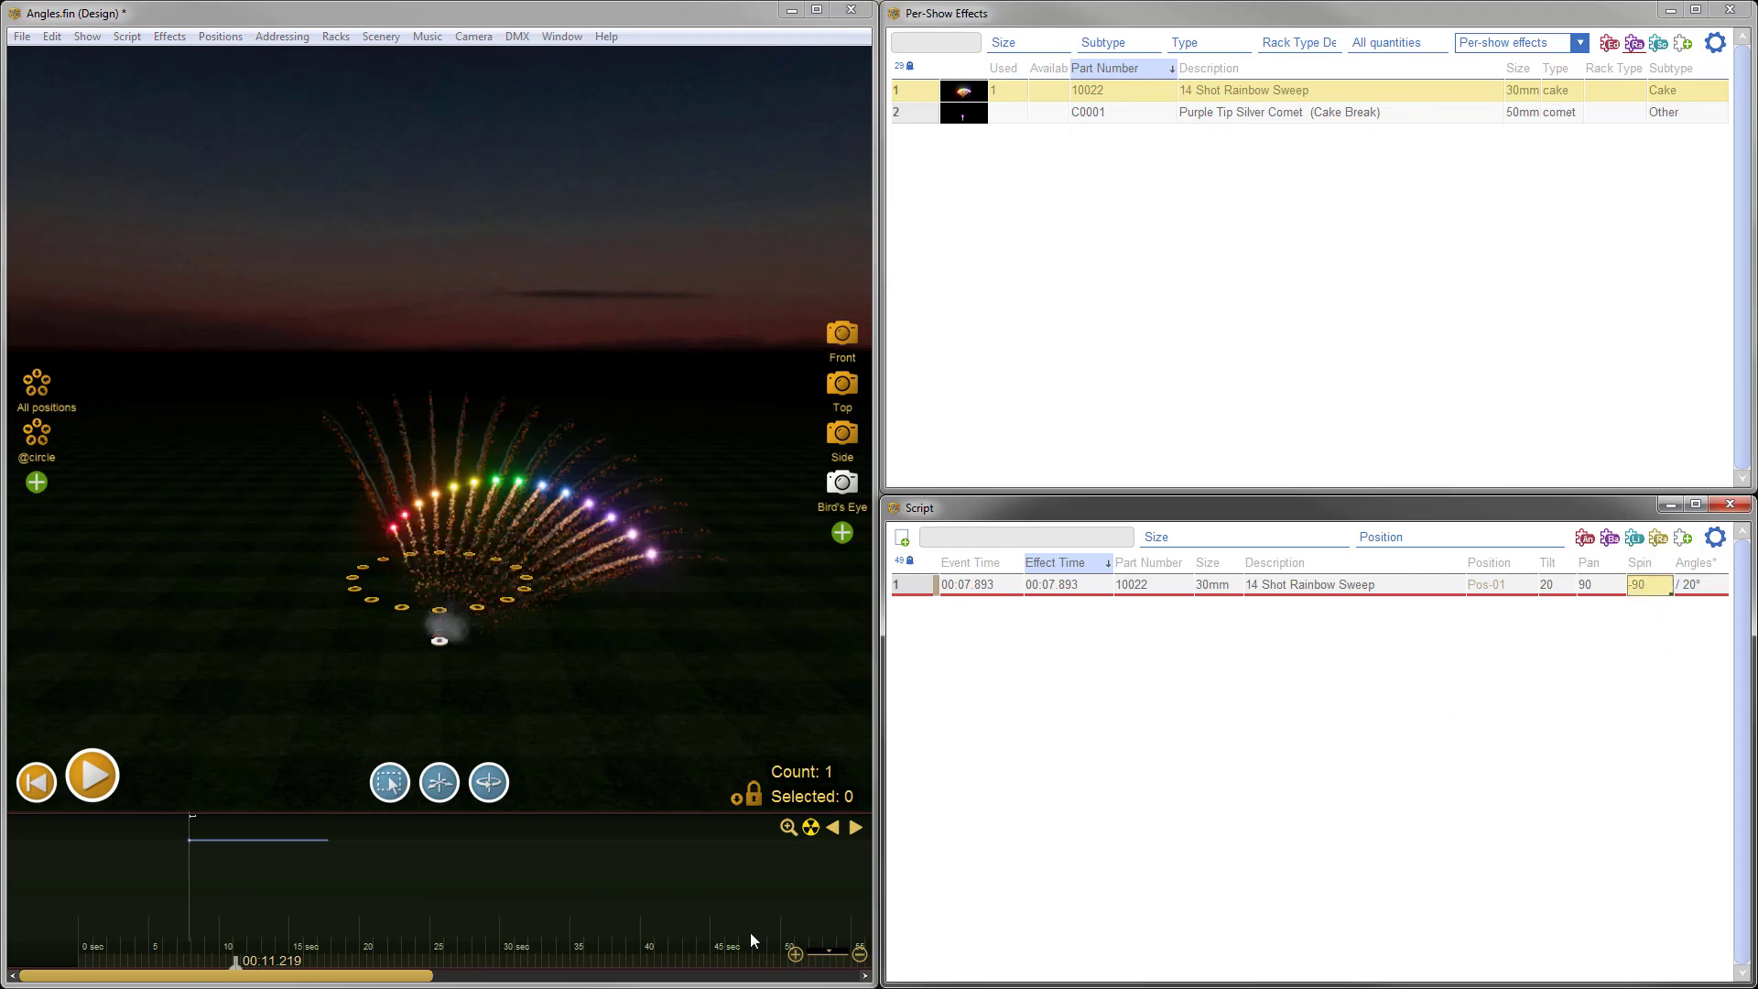
click(252, 864)
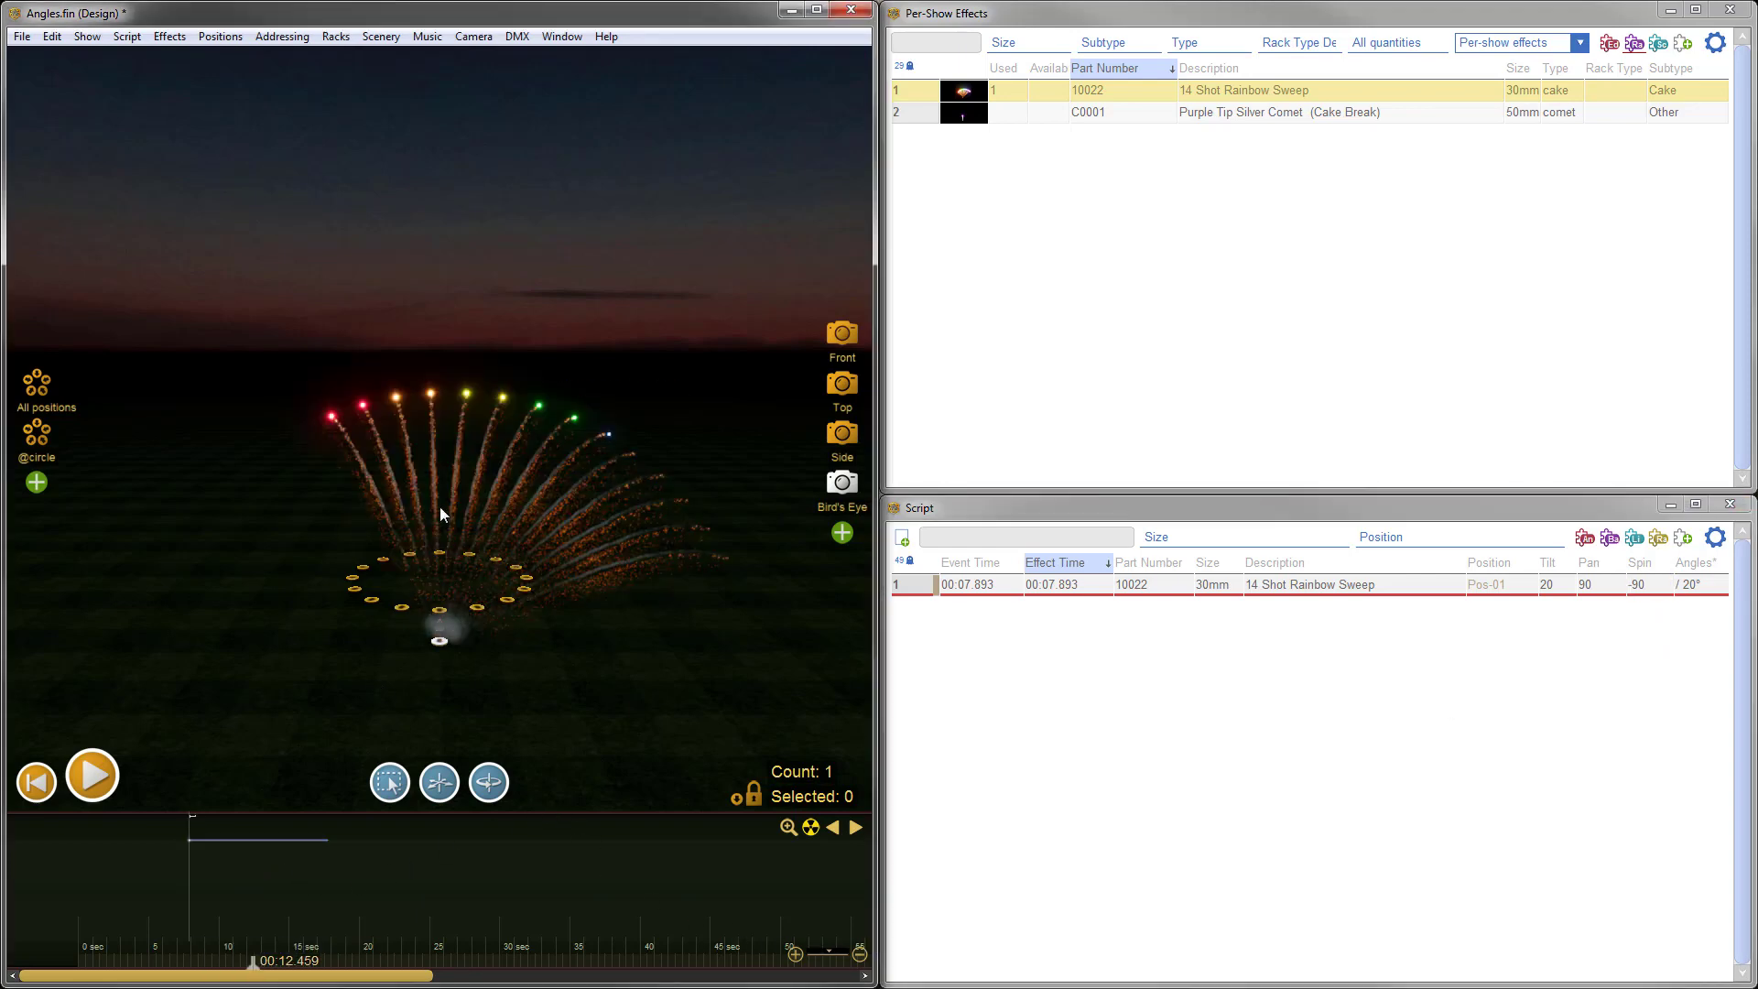
- Angle the cake's trajectory to Tilt 40 in the design view and preview the fan at 00:11.940
click(214, 884)
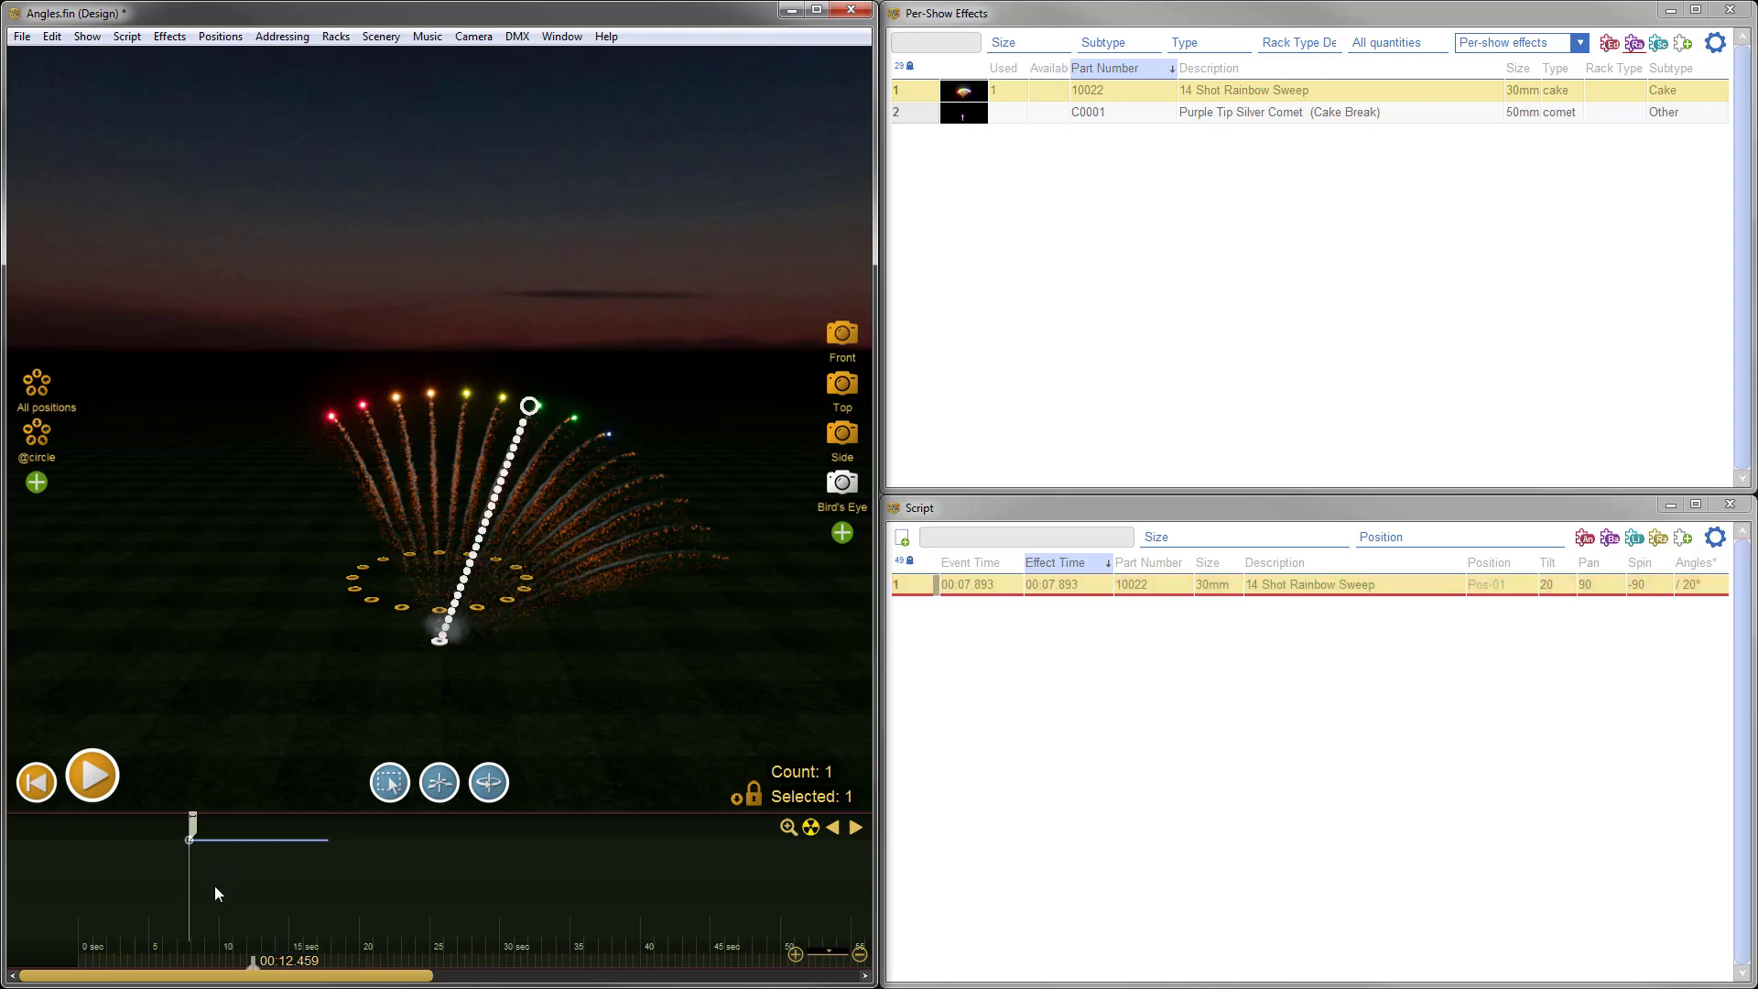
drag(534, 431, 607, 451)
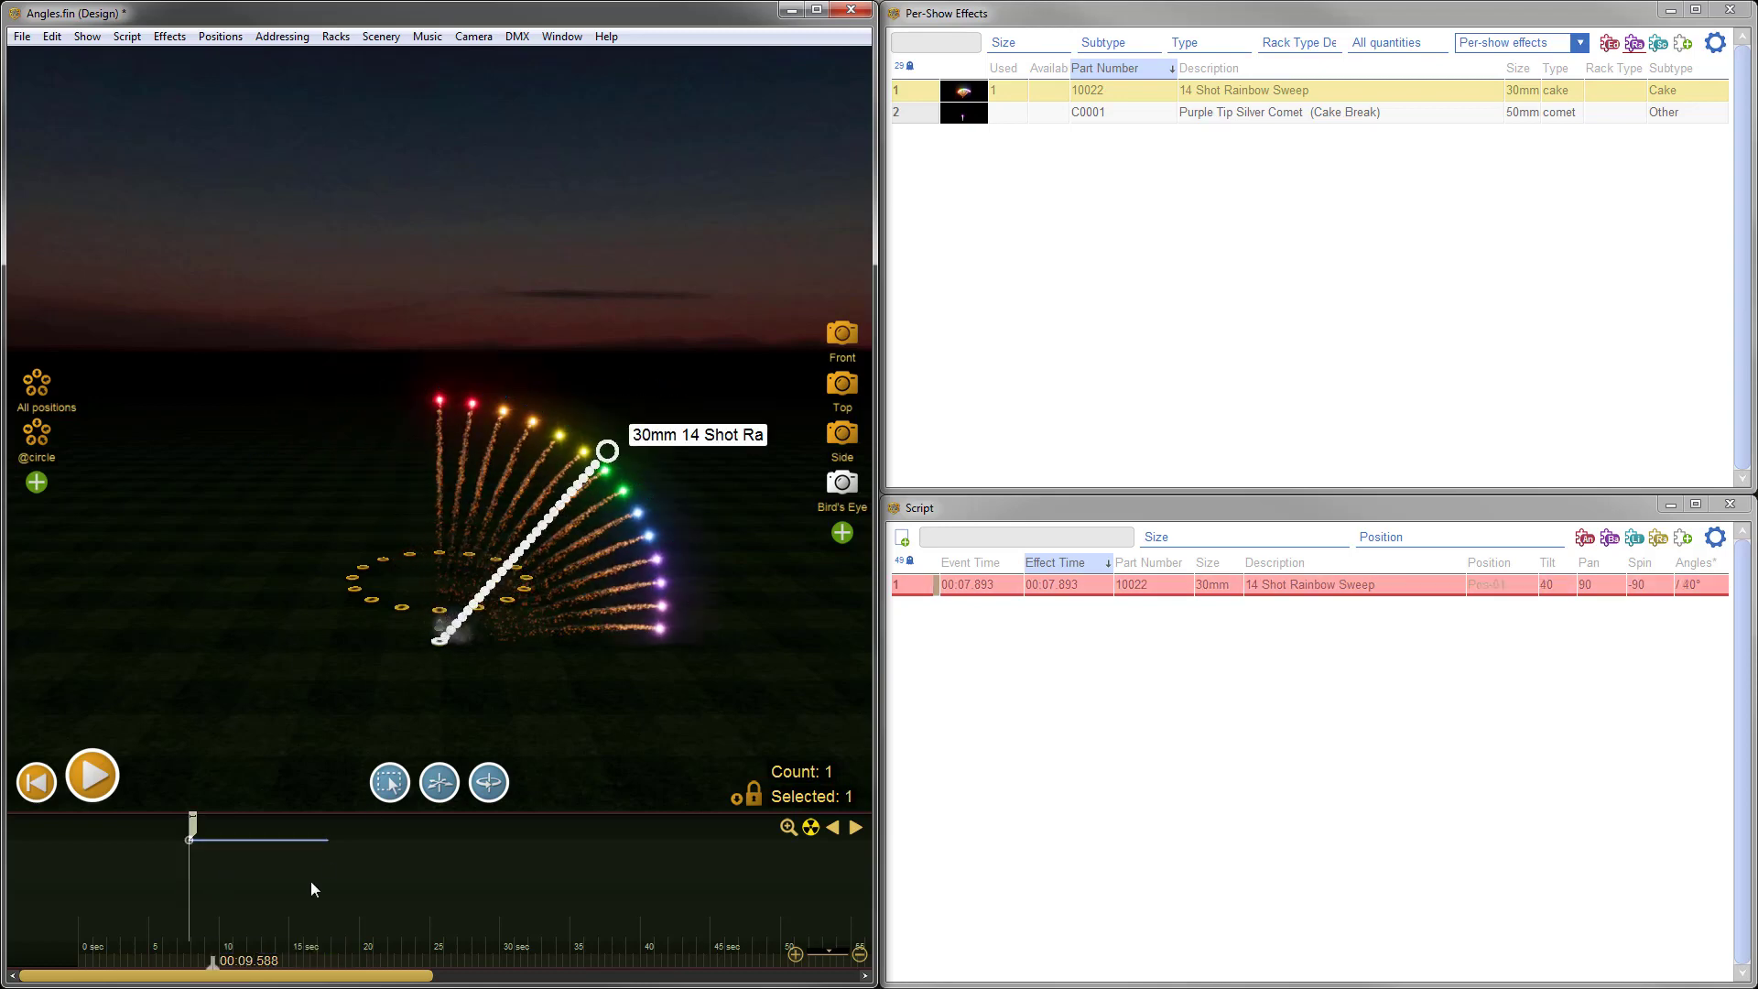
click(230, 934)
scroll(229, 934, up, 1)
mouse_move(233, 943)
mouse_down()
mouse_move(225, 957)
mouse_move(248, 959)
mouse_up()
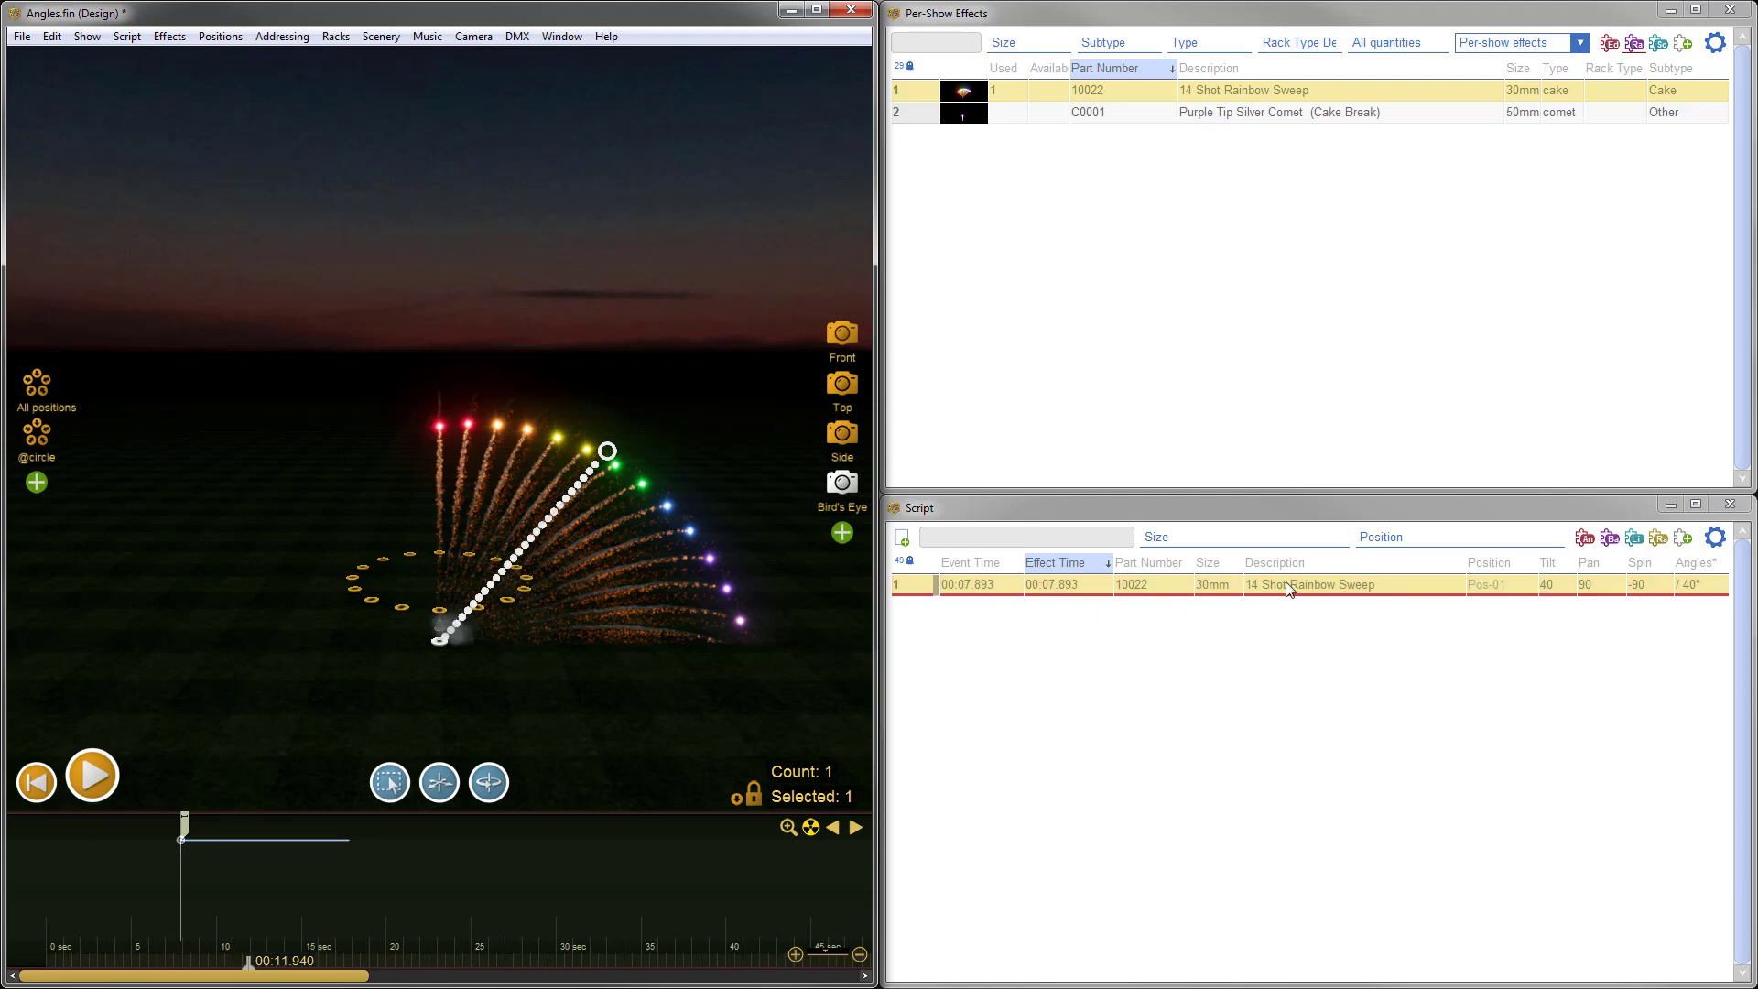
- Scrub the timeline to 00:12.048 to examine the spun and tilted cake's fan
click(1602, 586)
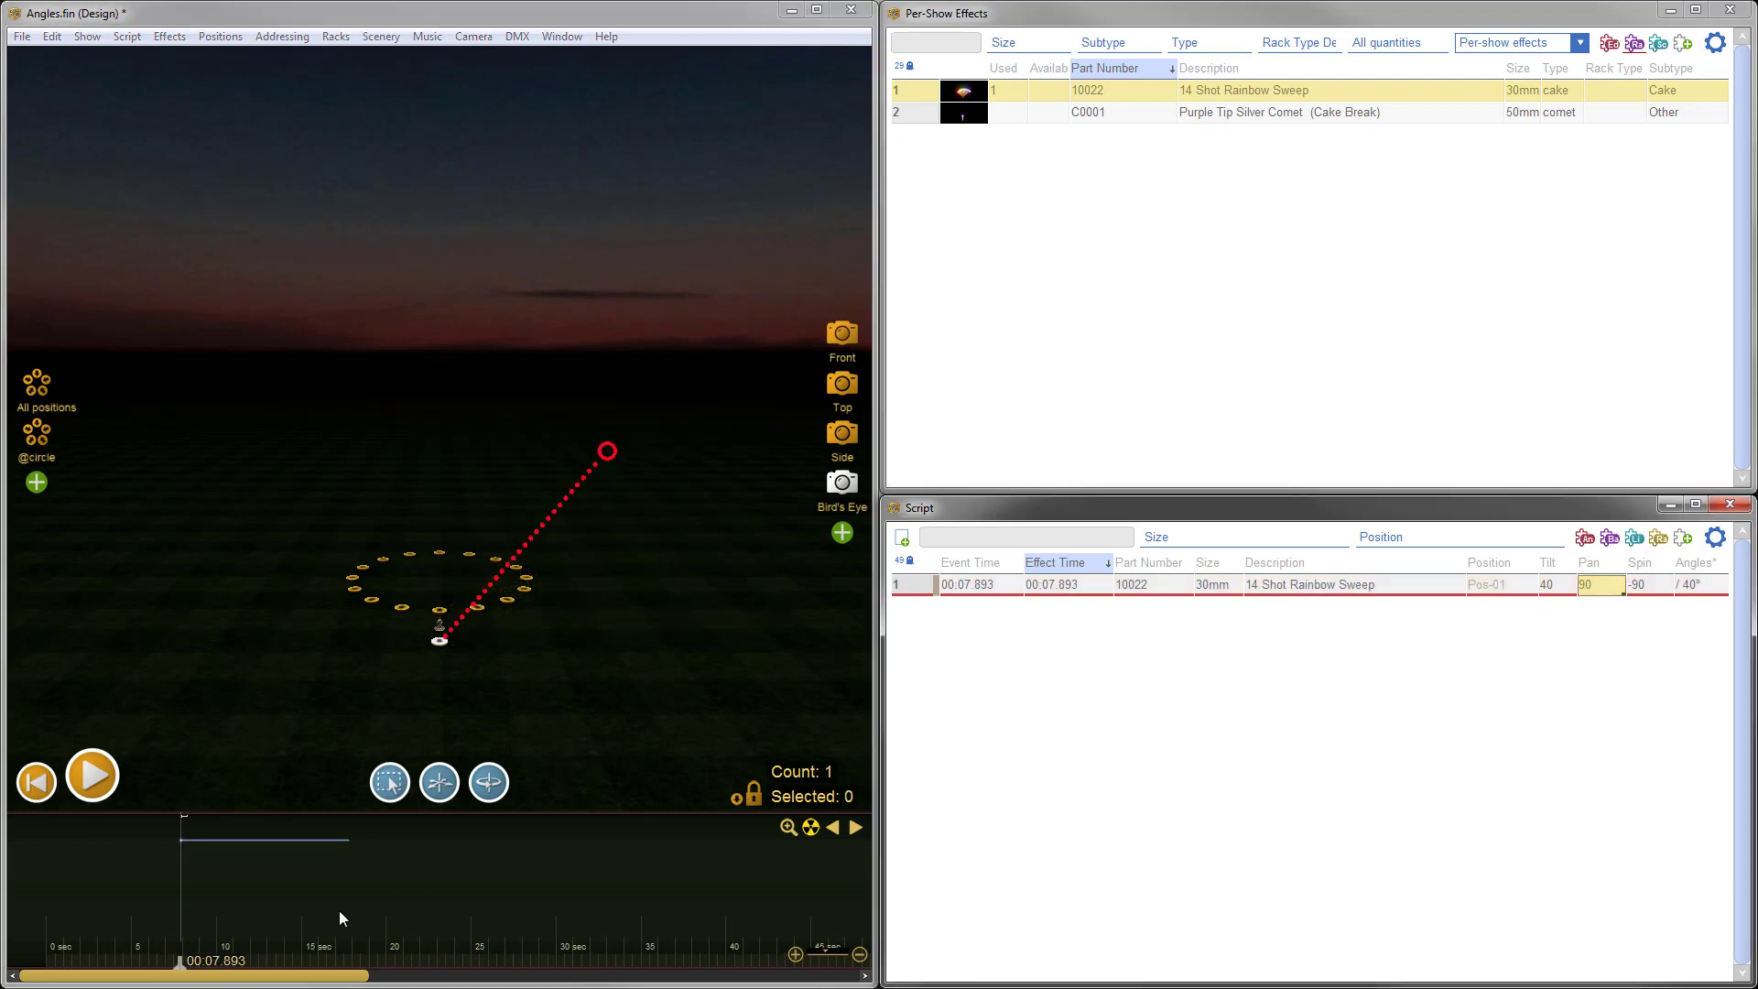
click(240, 907)
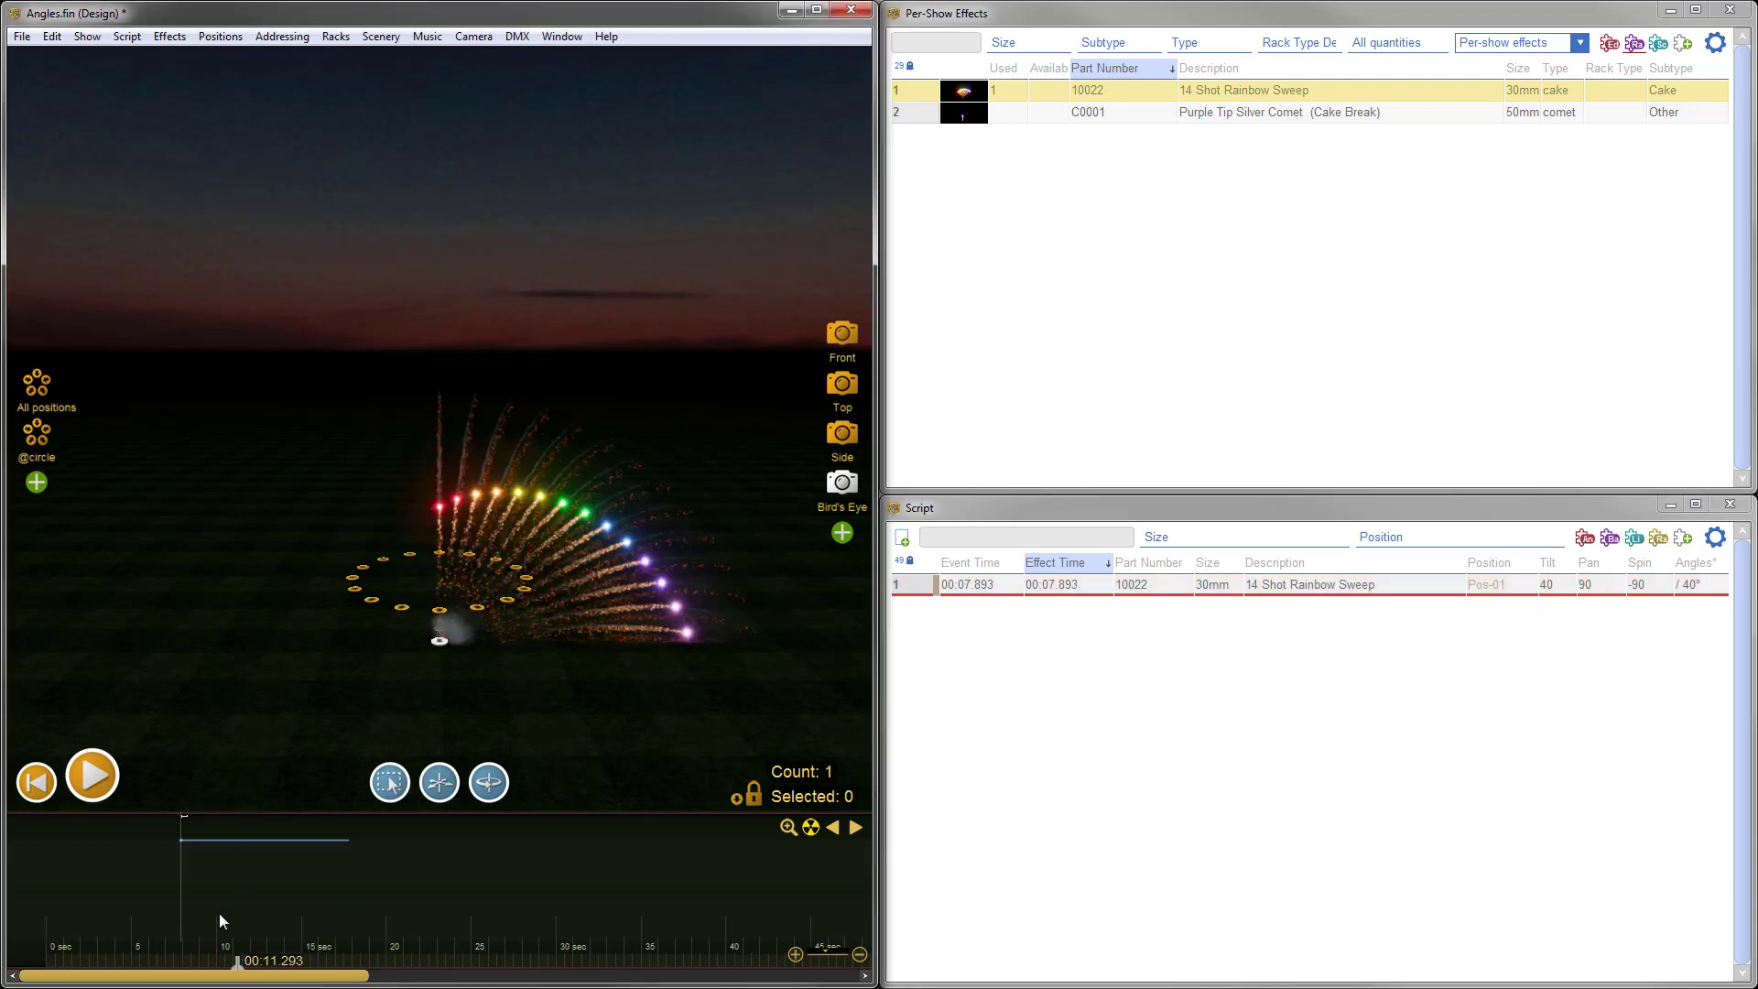
drag(240, 968, 244, 968)
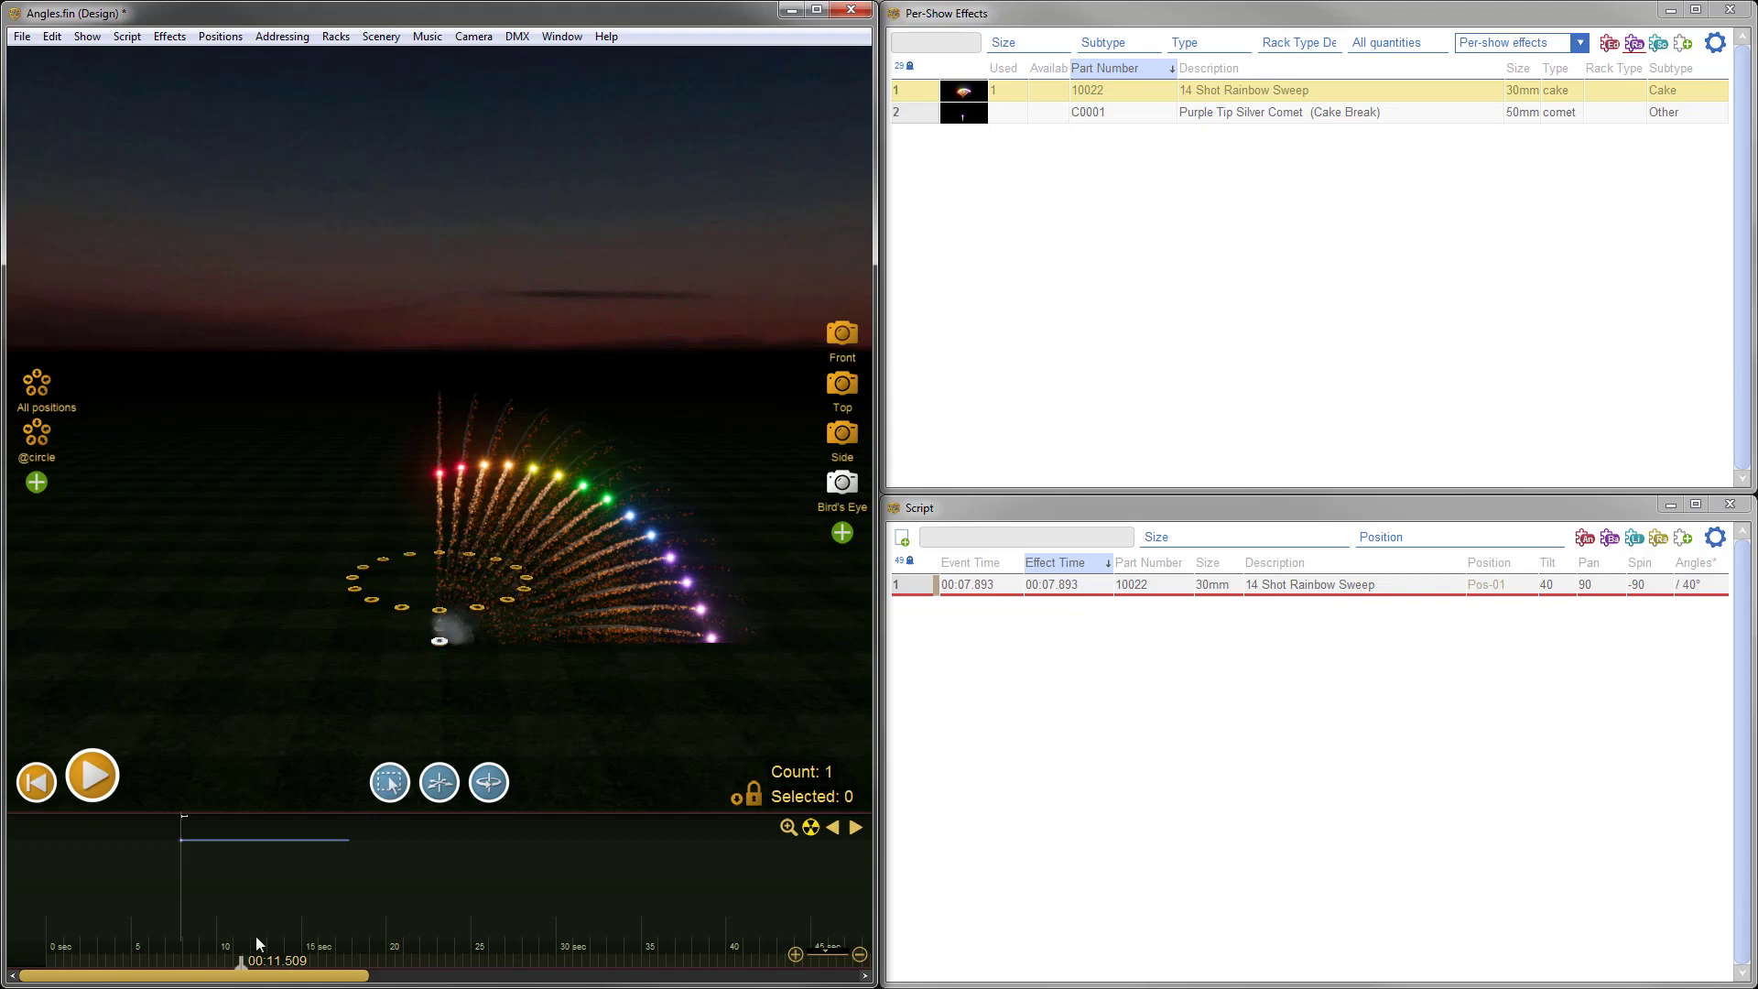
drag(240, 966, 251, 971)
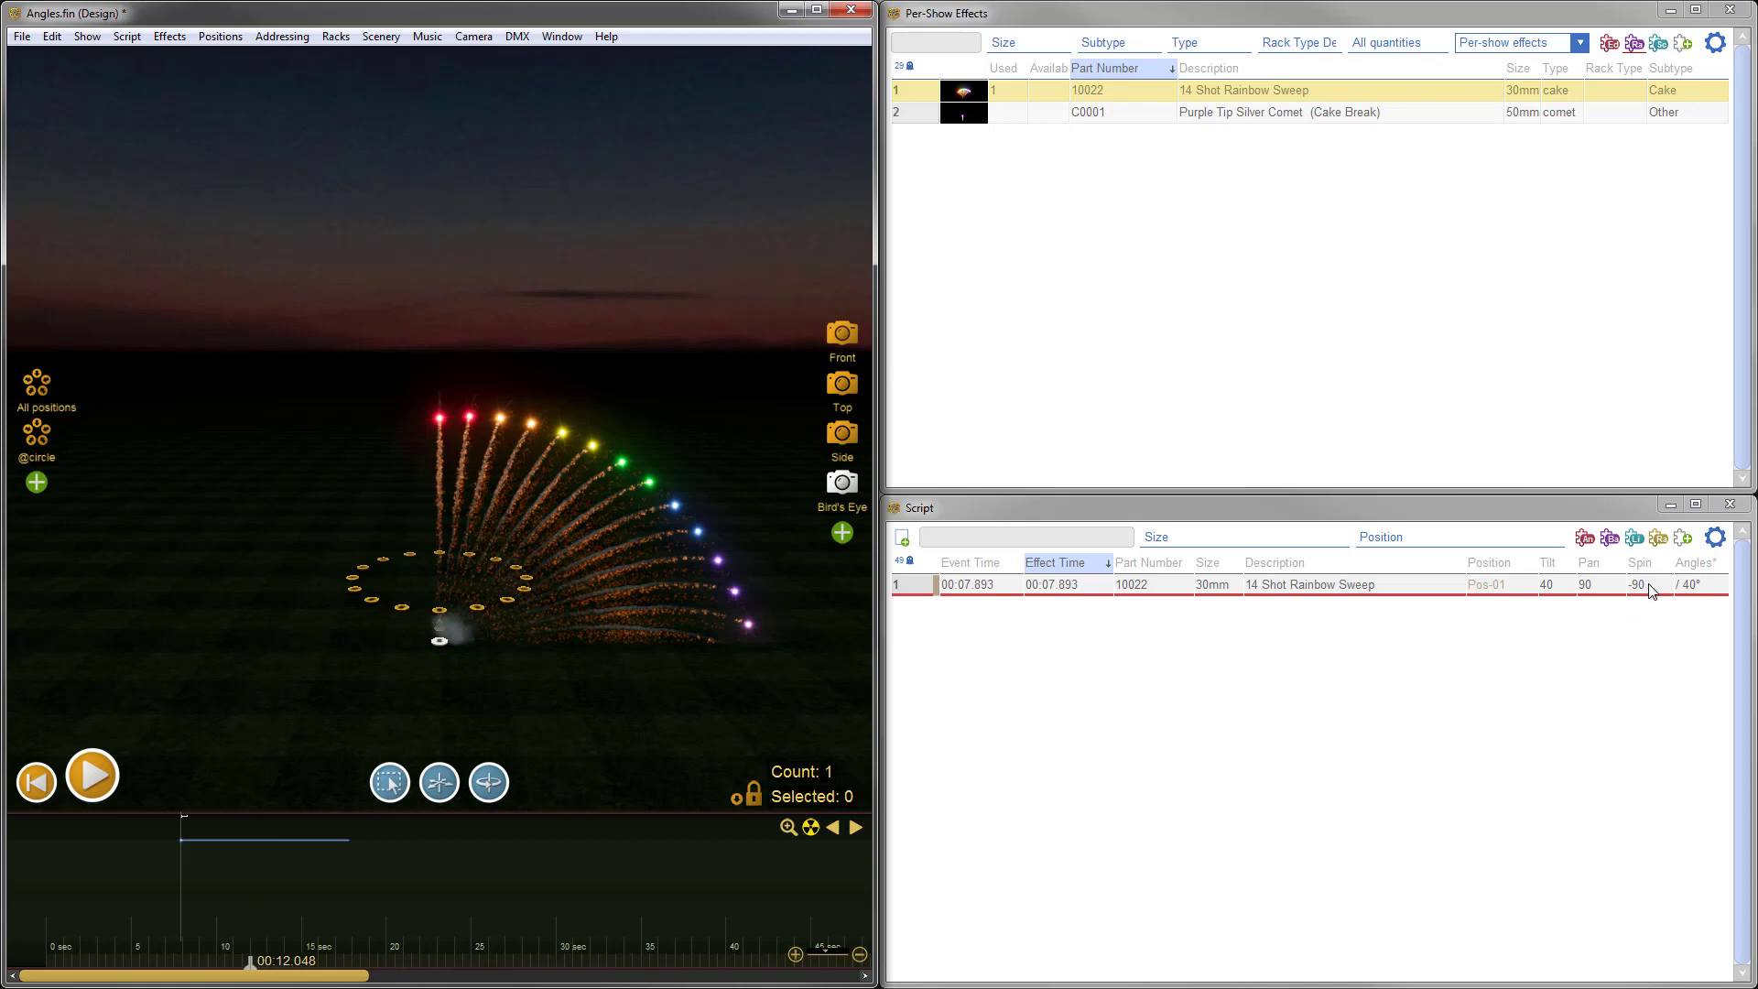
- Replace the cake with a new 14 Shot Rainbow Sweep at 00:07.466 on Pos-01 and preview its untilted fan
click(233, 844)
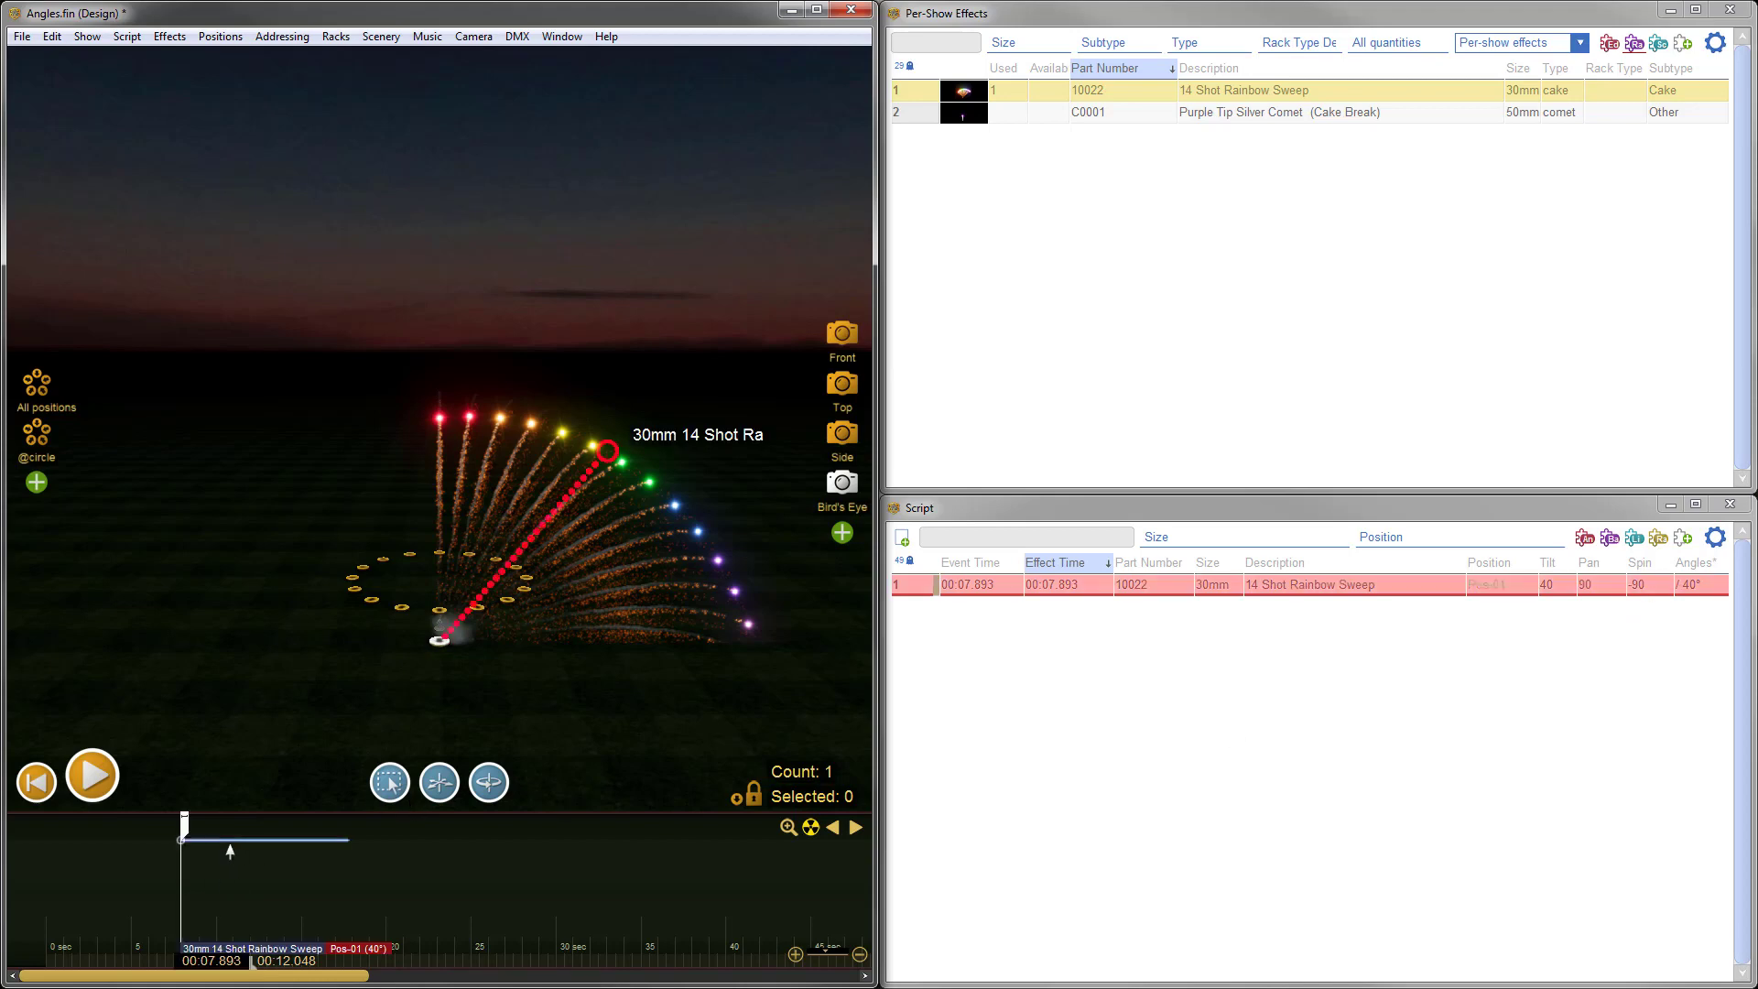
key(Delete)
click(173, 908)
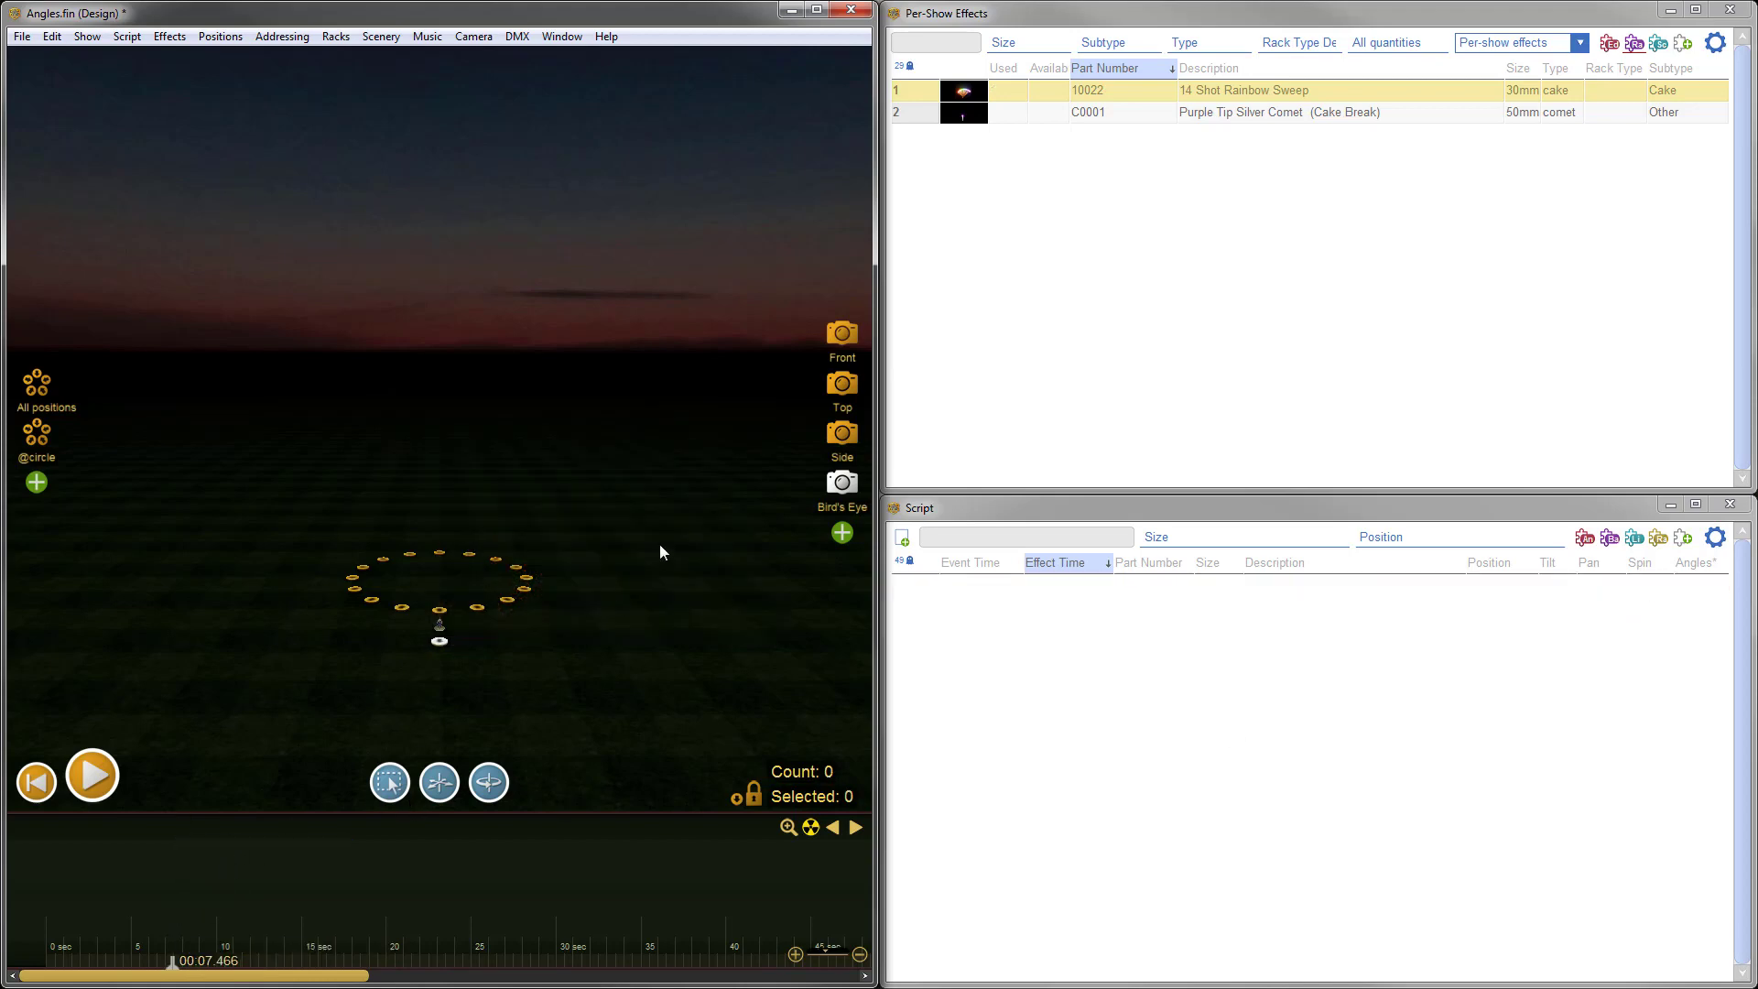
double_click(962, 89)
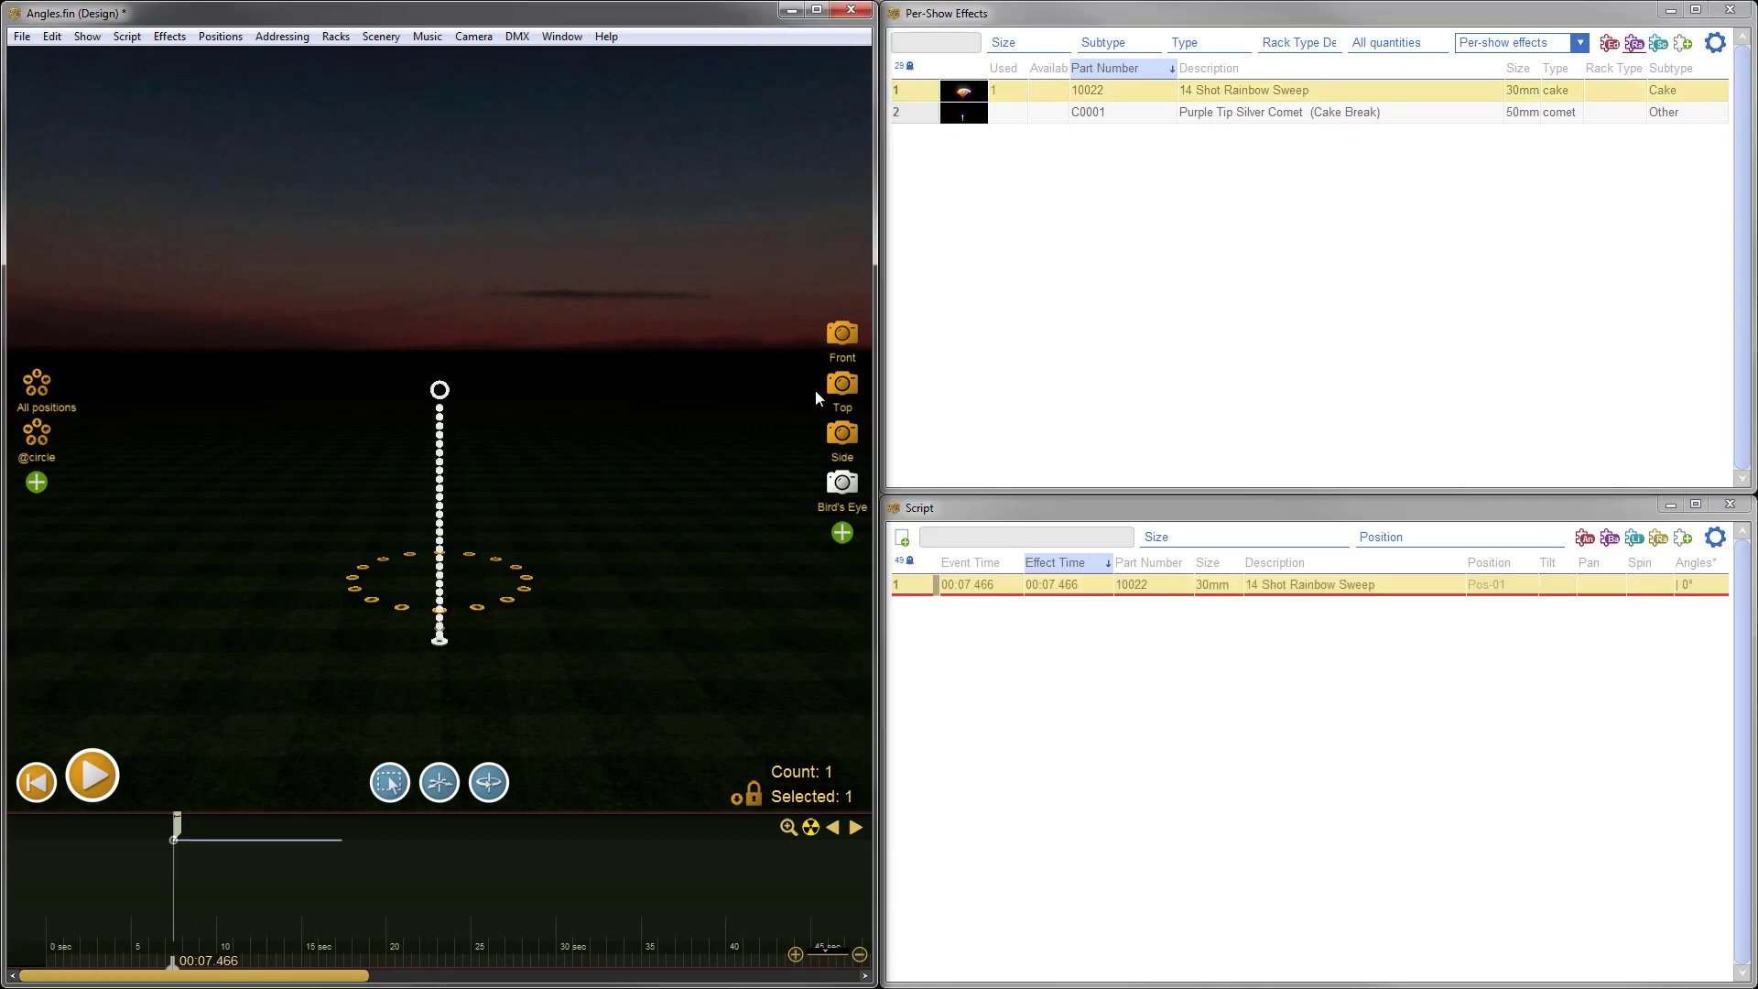
key(space)
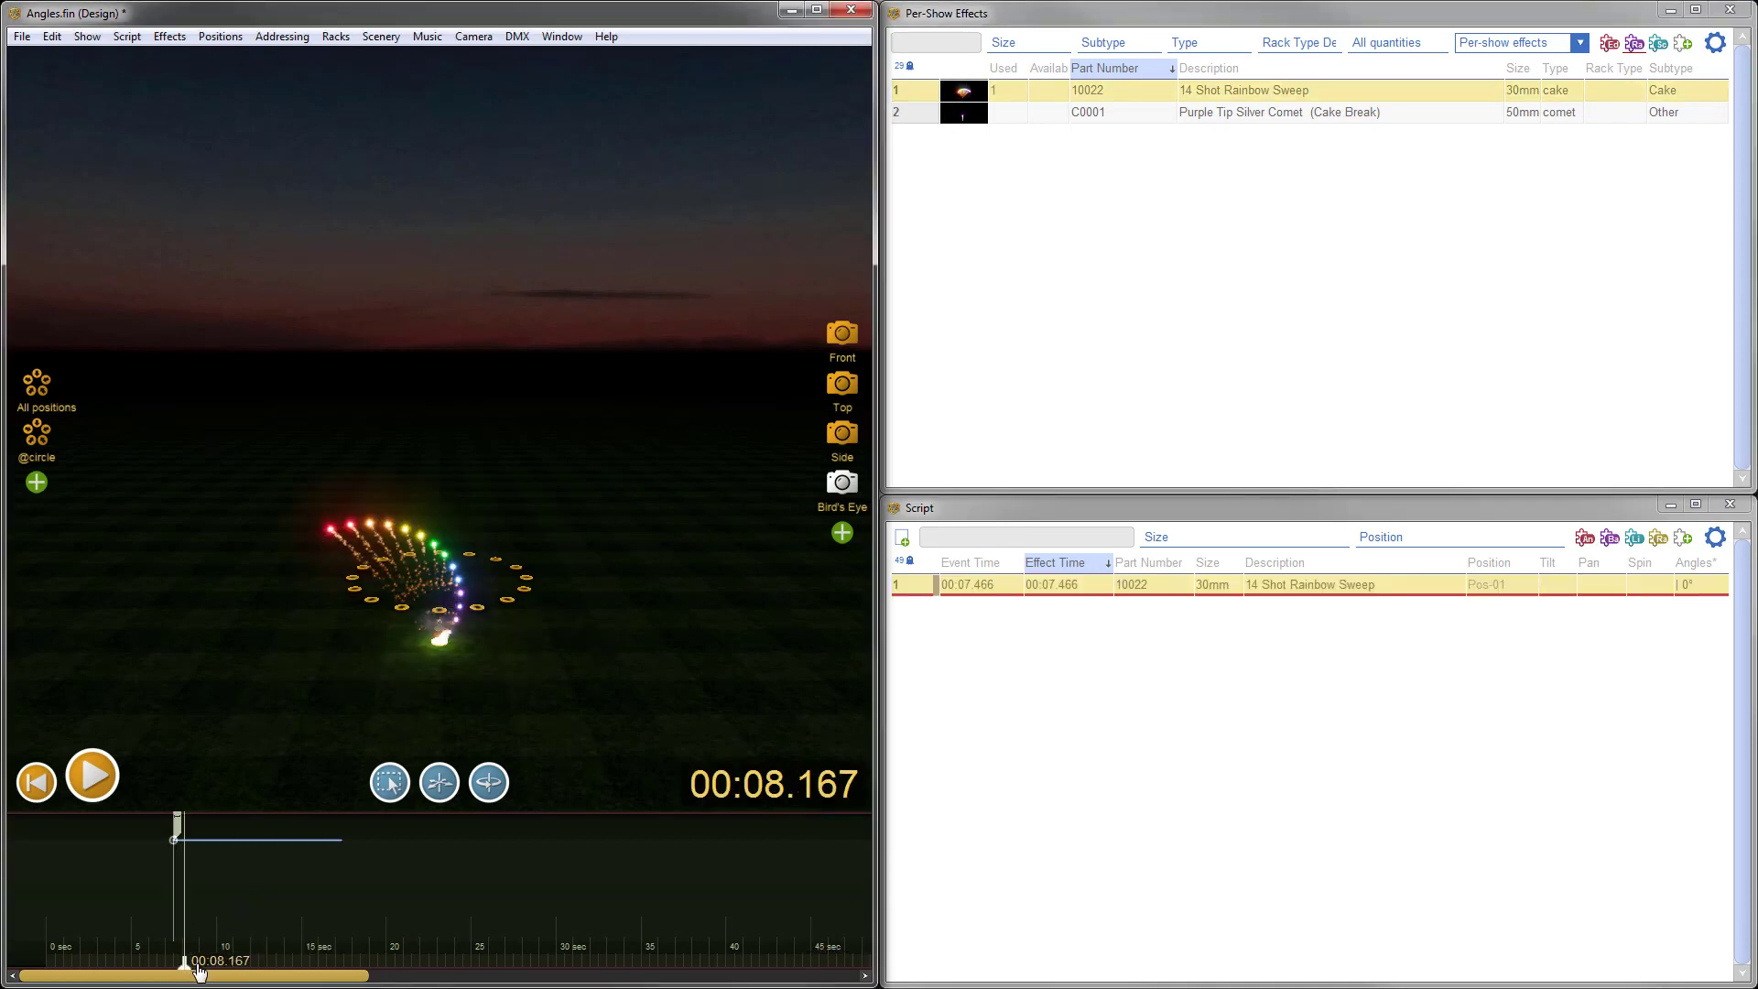
drag(210, 972, 197, 972)
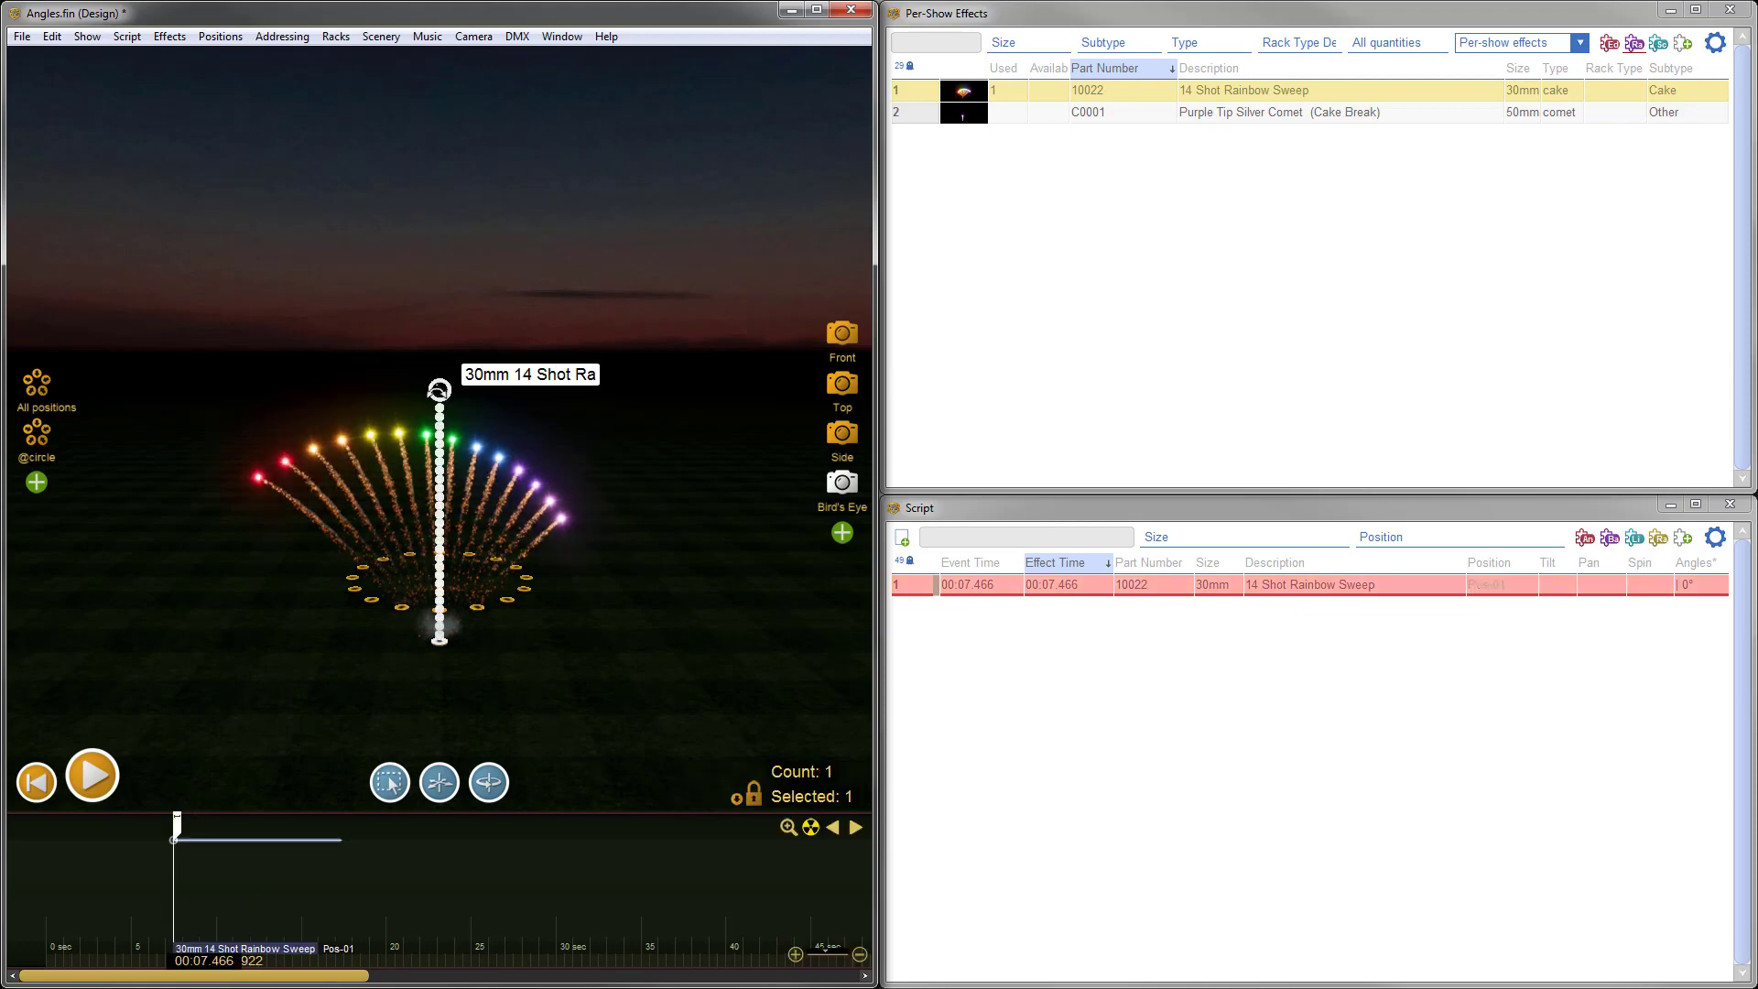
- Angle the new cake to Tilt 40 and Pan 90 with Spin -90, and preview its fan at 00:09.083
drag(439, 389, 611, 459)
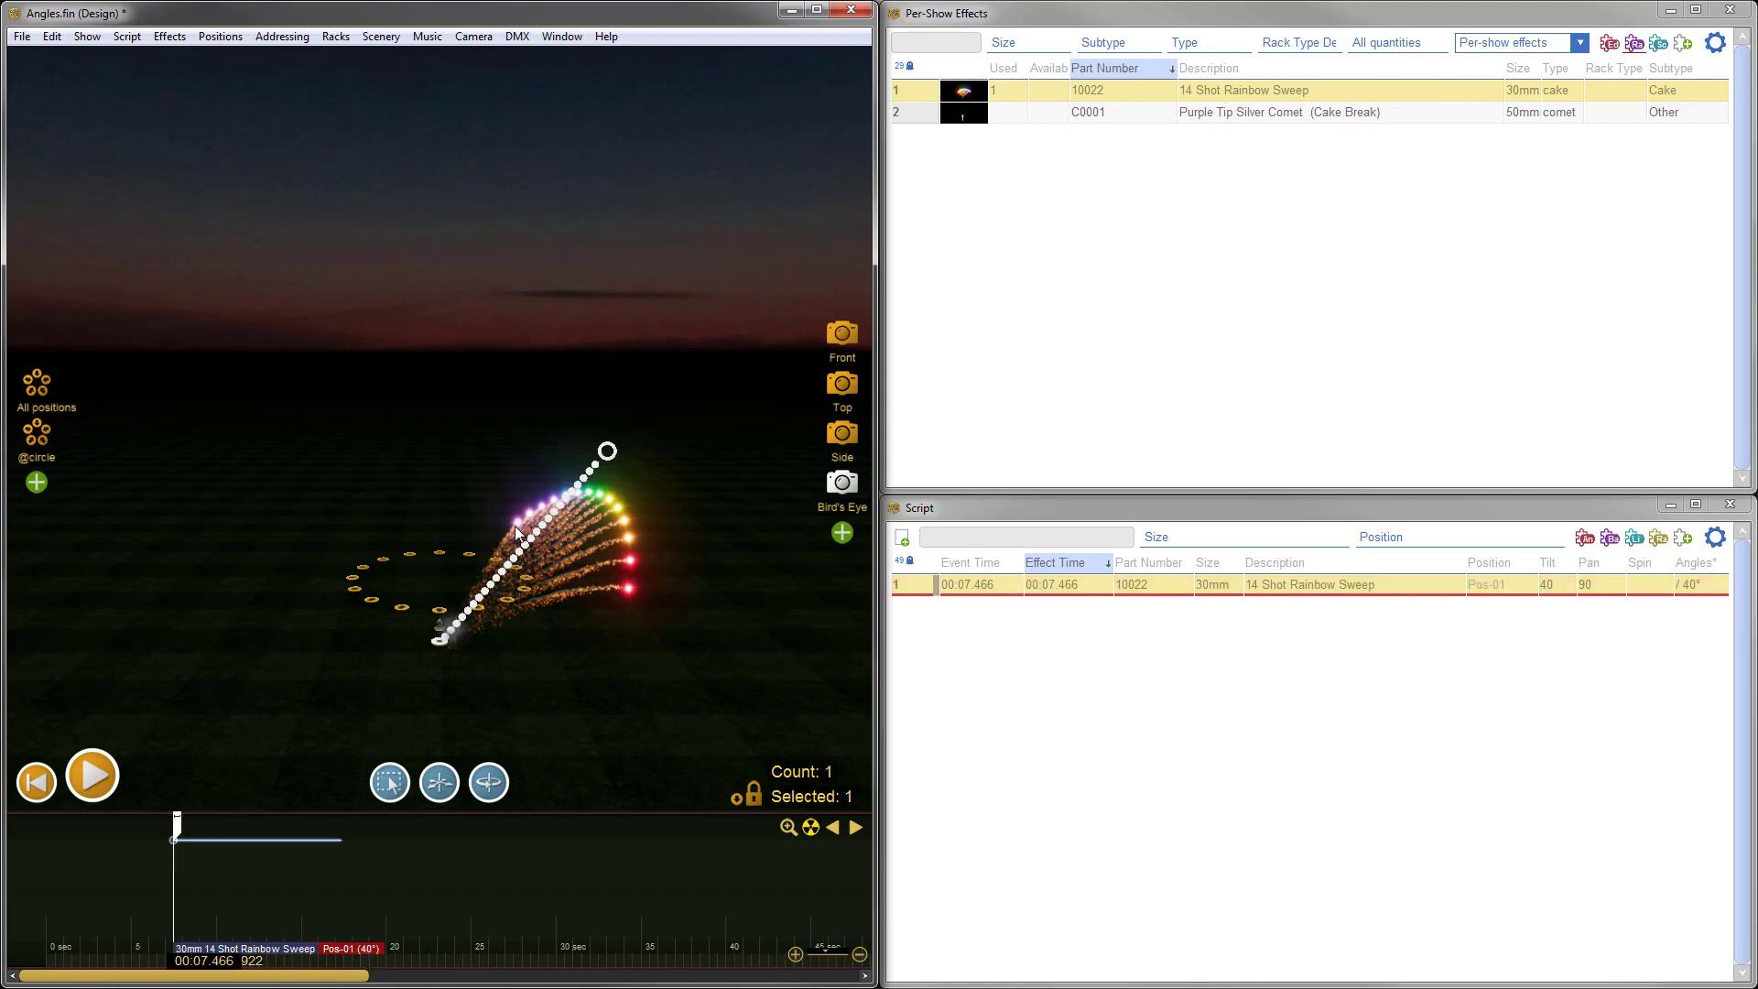
click(1641, 586)
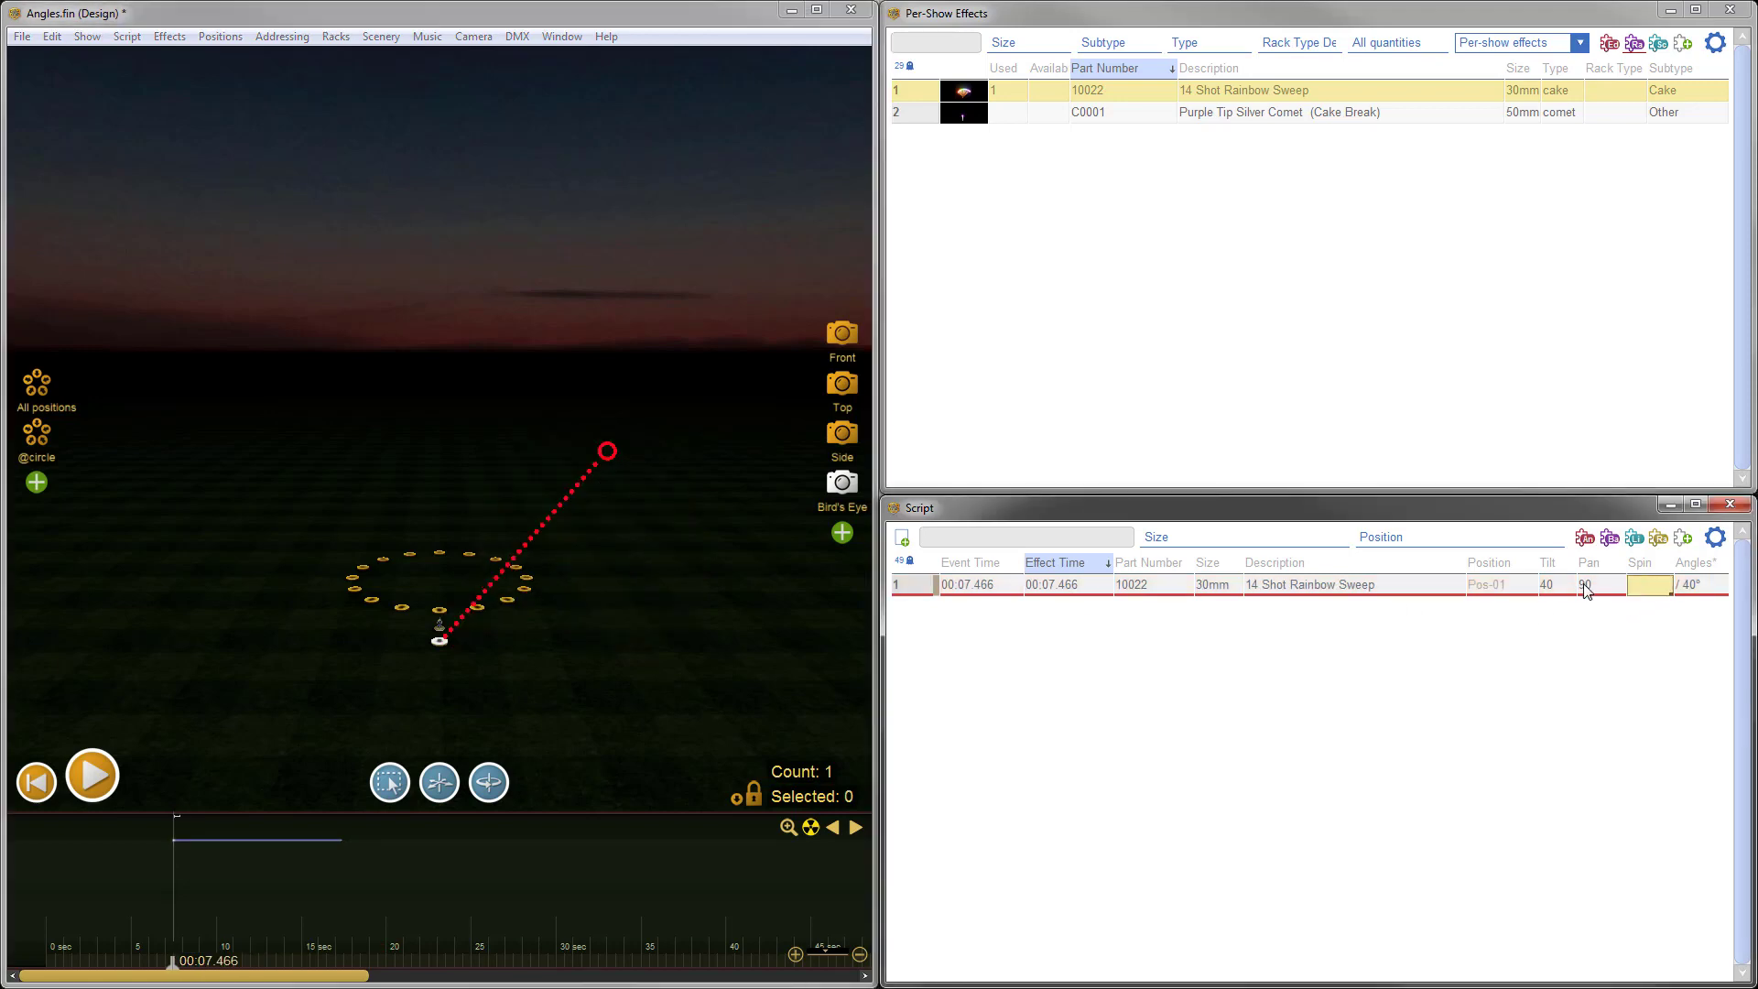
click(1645, 591)
key(Return)
drag(170, 974, 202, 969)
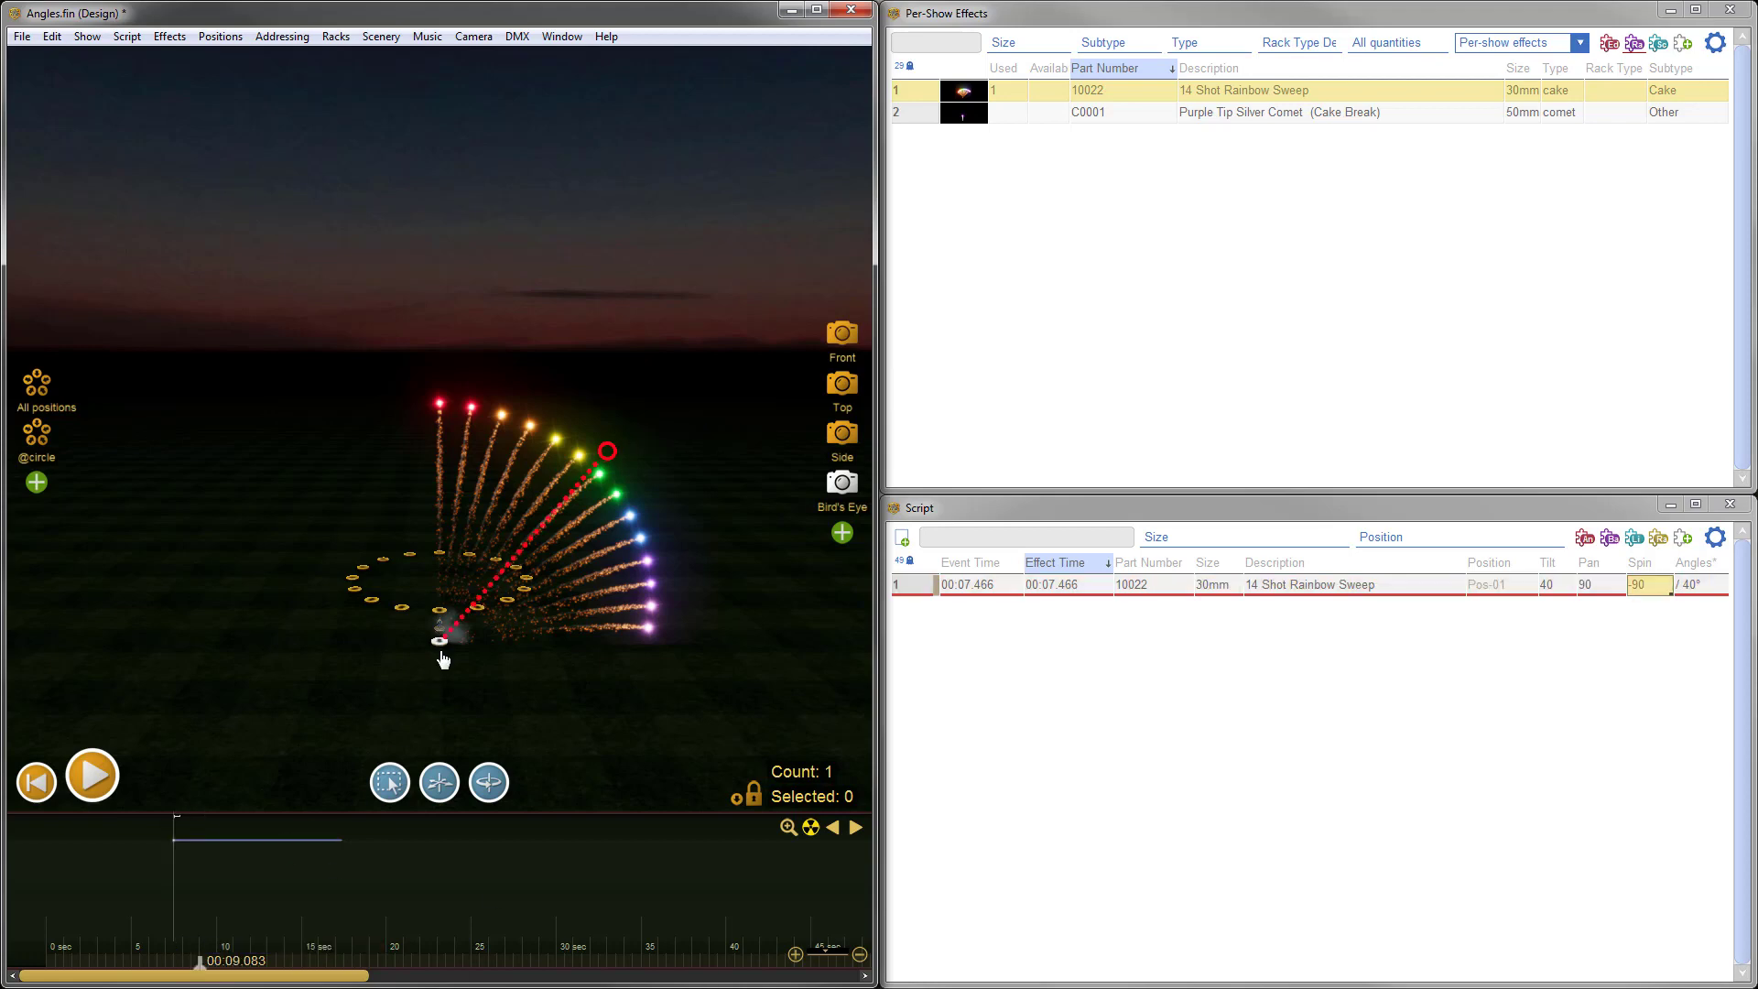
click(481, 600)
key(Delete)
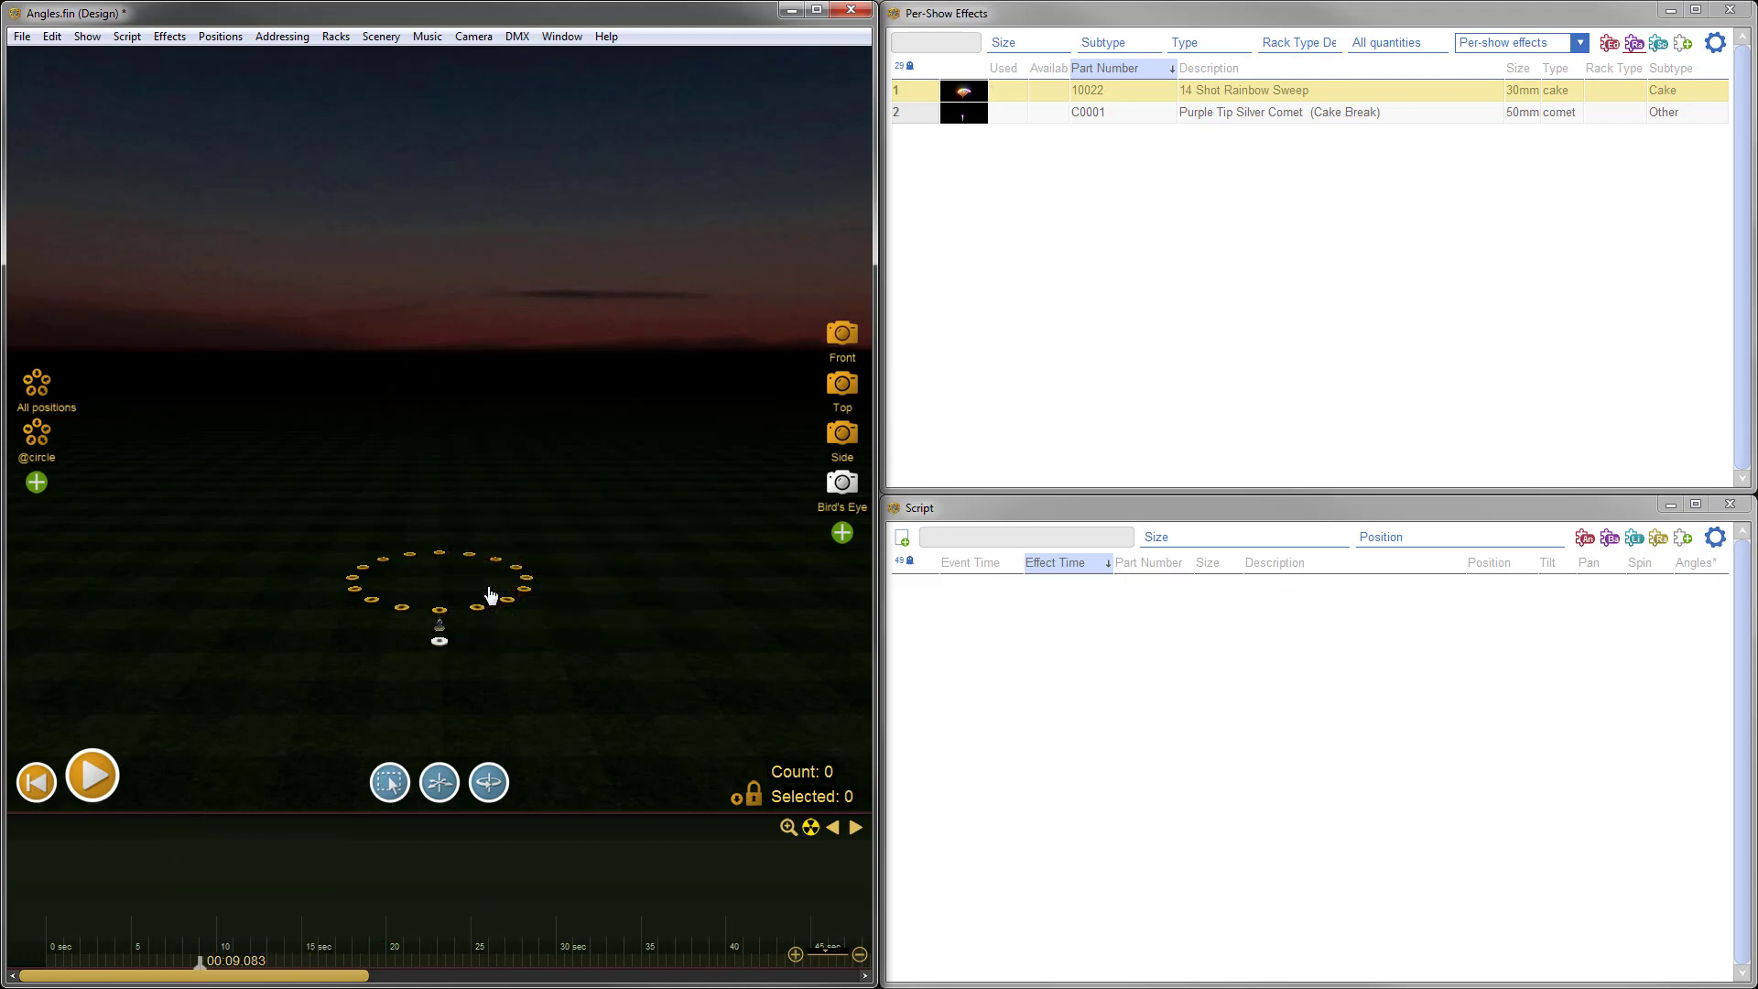
click(40, 446)
double_click(957, 118)
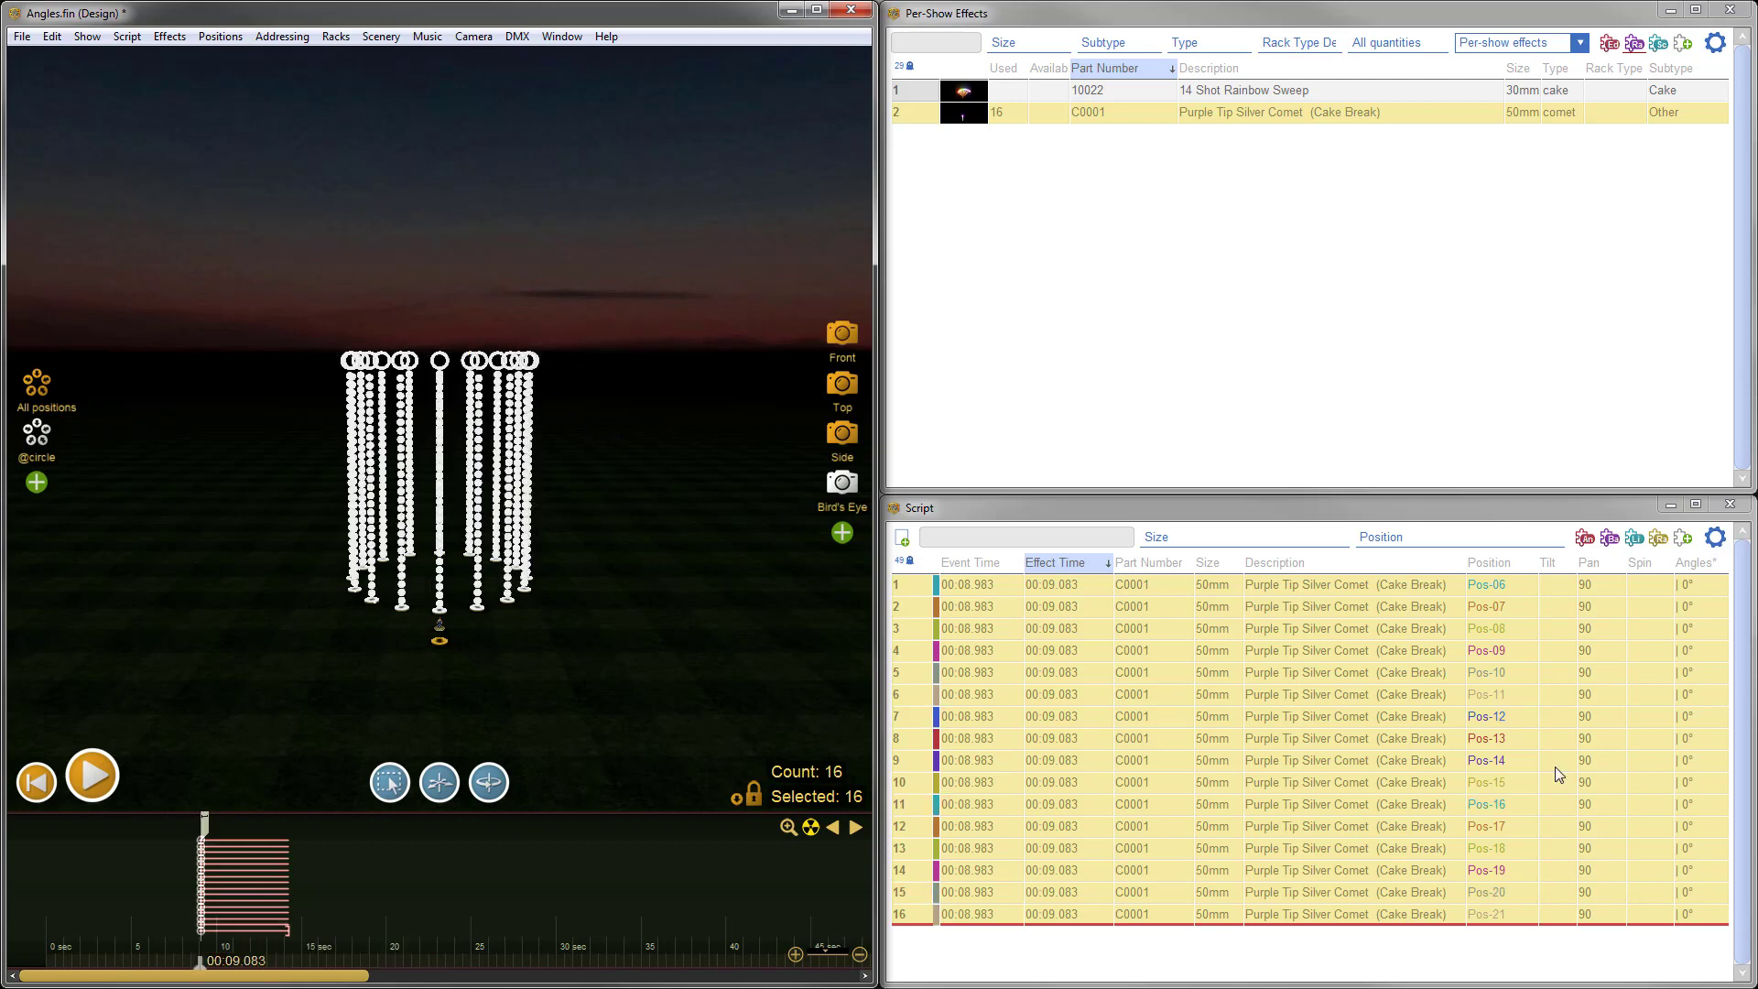
- Deselect the circle's comets and scrub to 00:11.024 and 00:10.485 to preview their vertical trajectories
drag(1595, 586, 1602, 920)
click(697, 544)
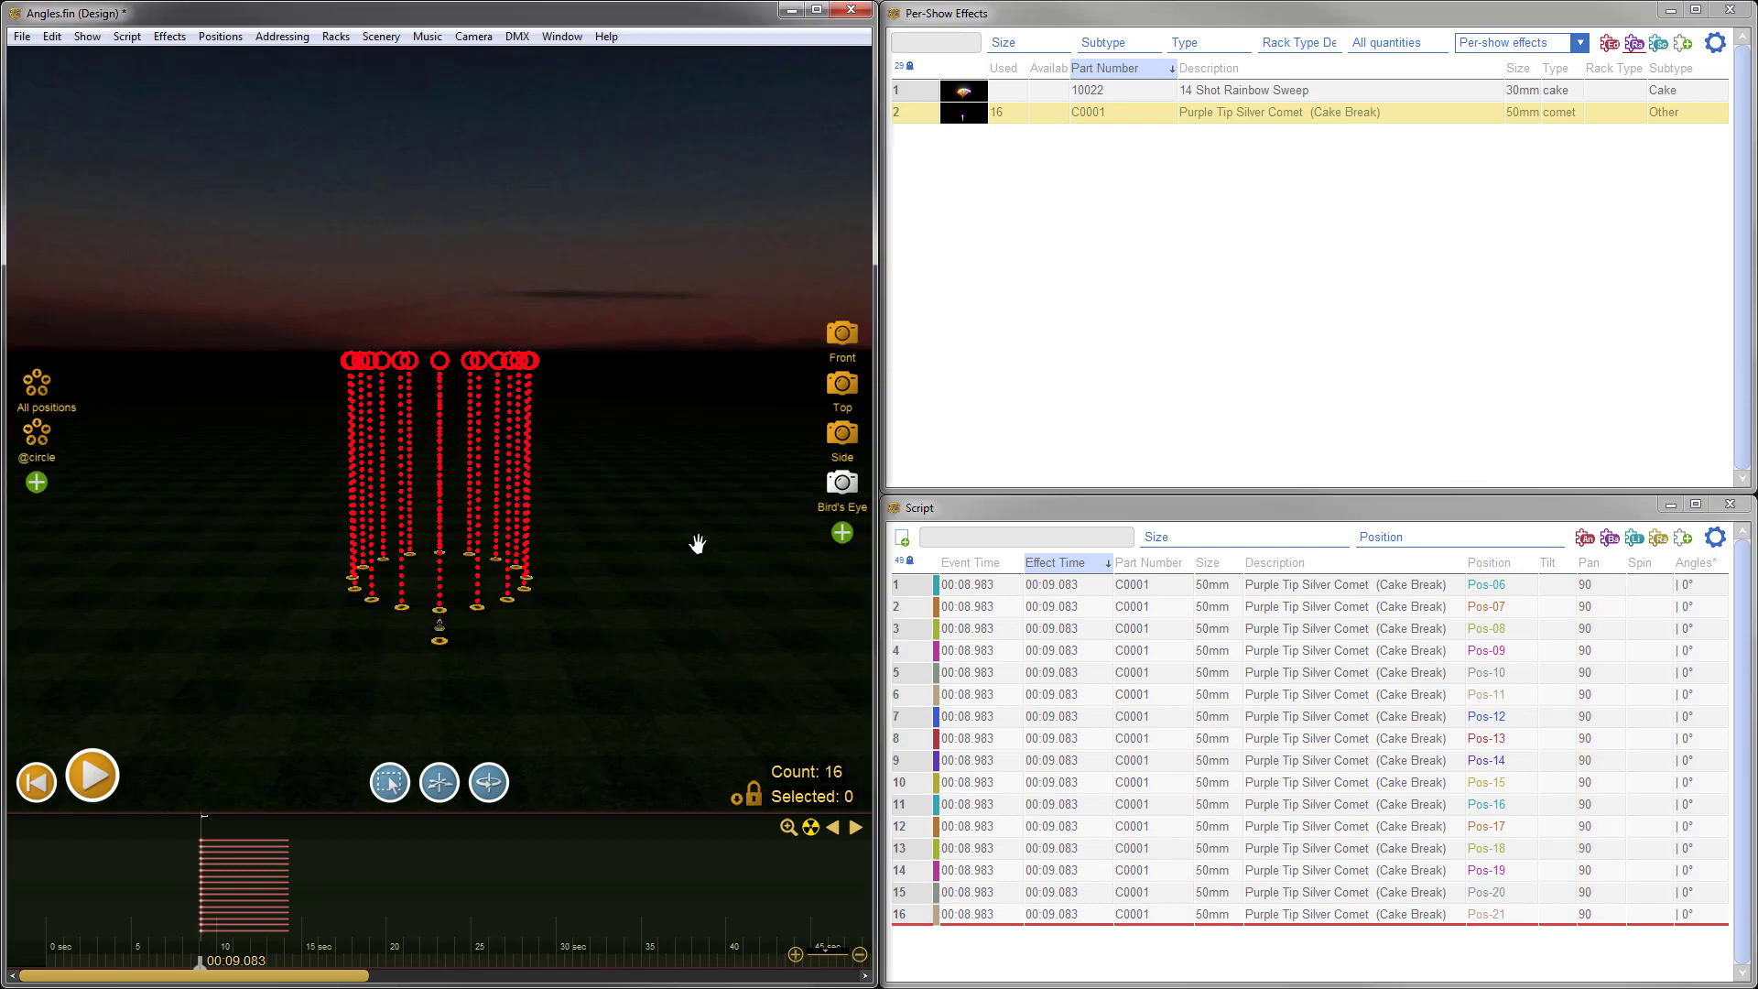
drag(200, 963, 232, 971)
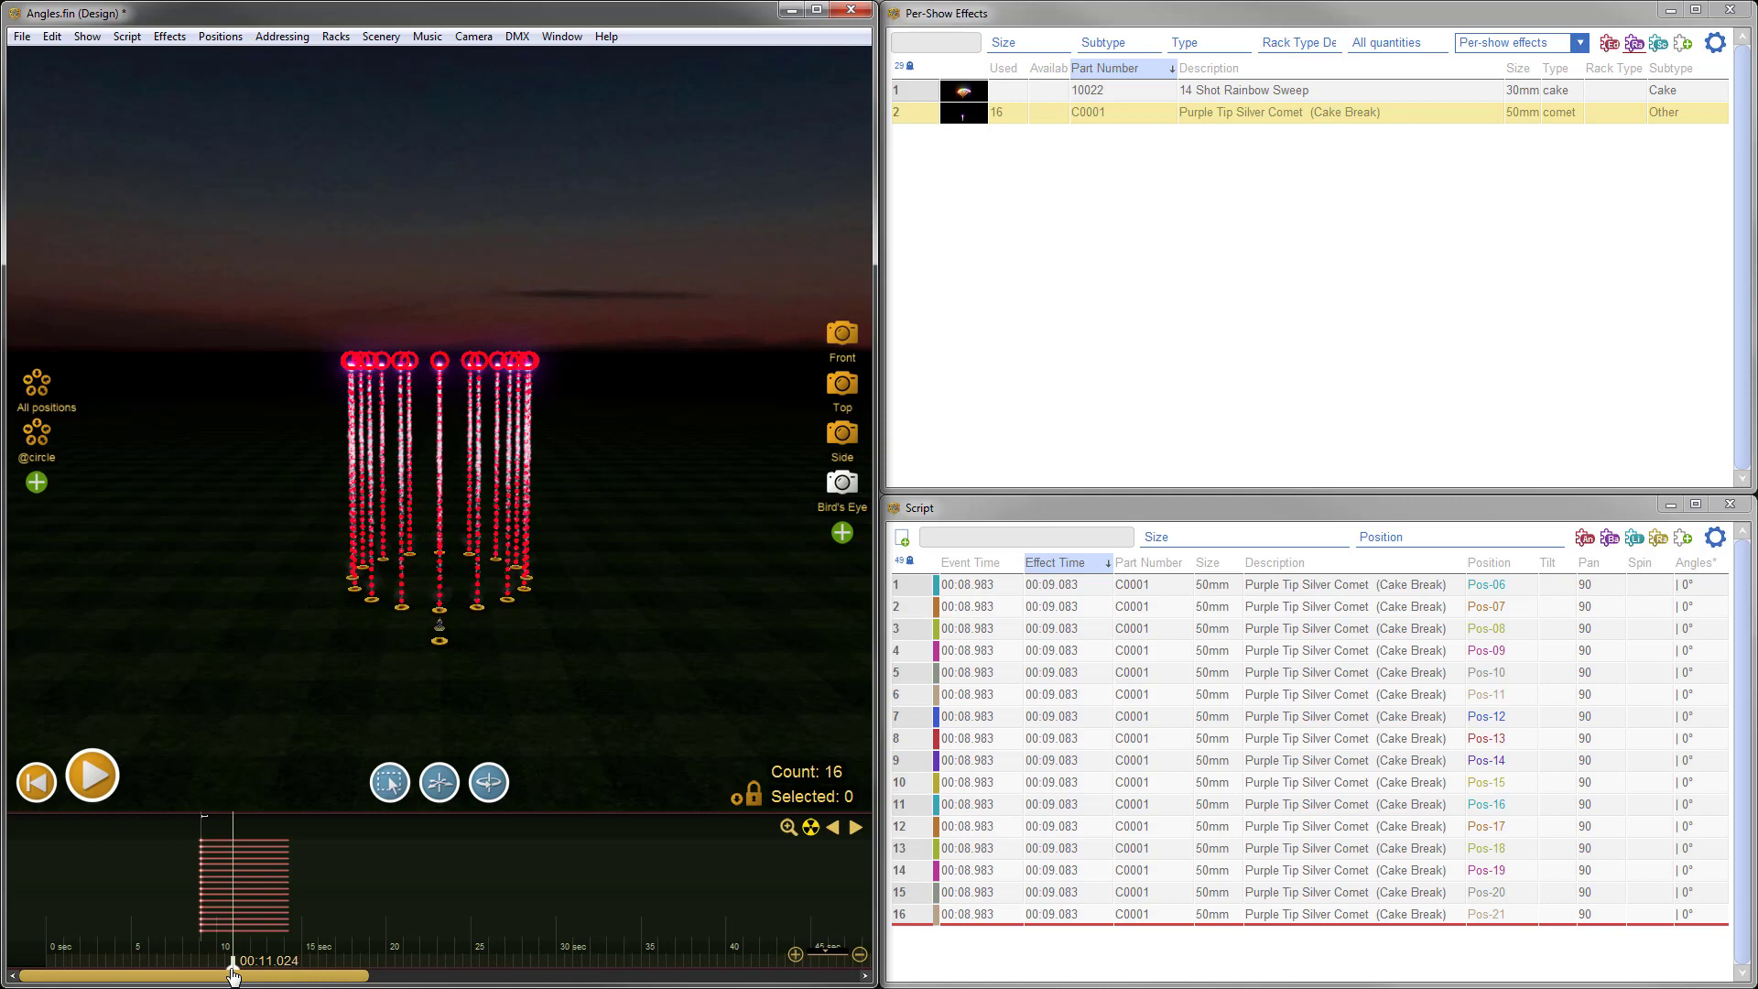
drag(233, 974, 222, 974)
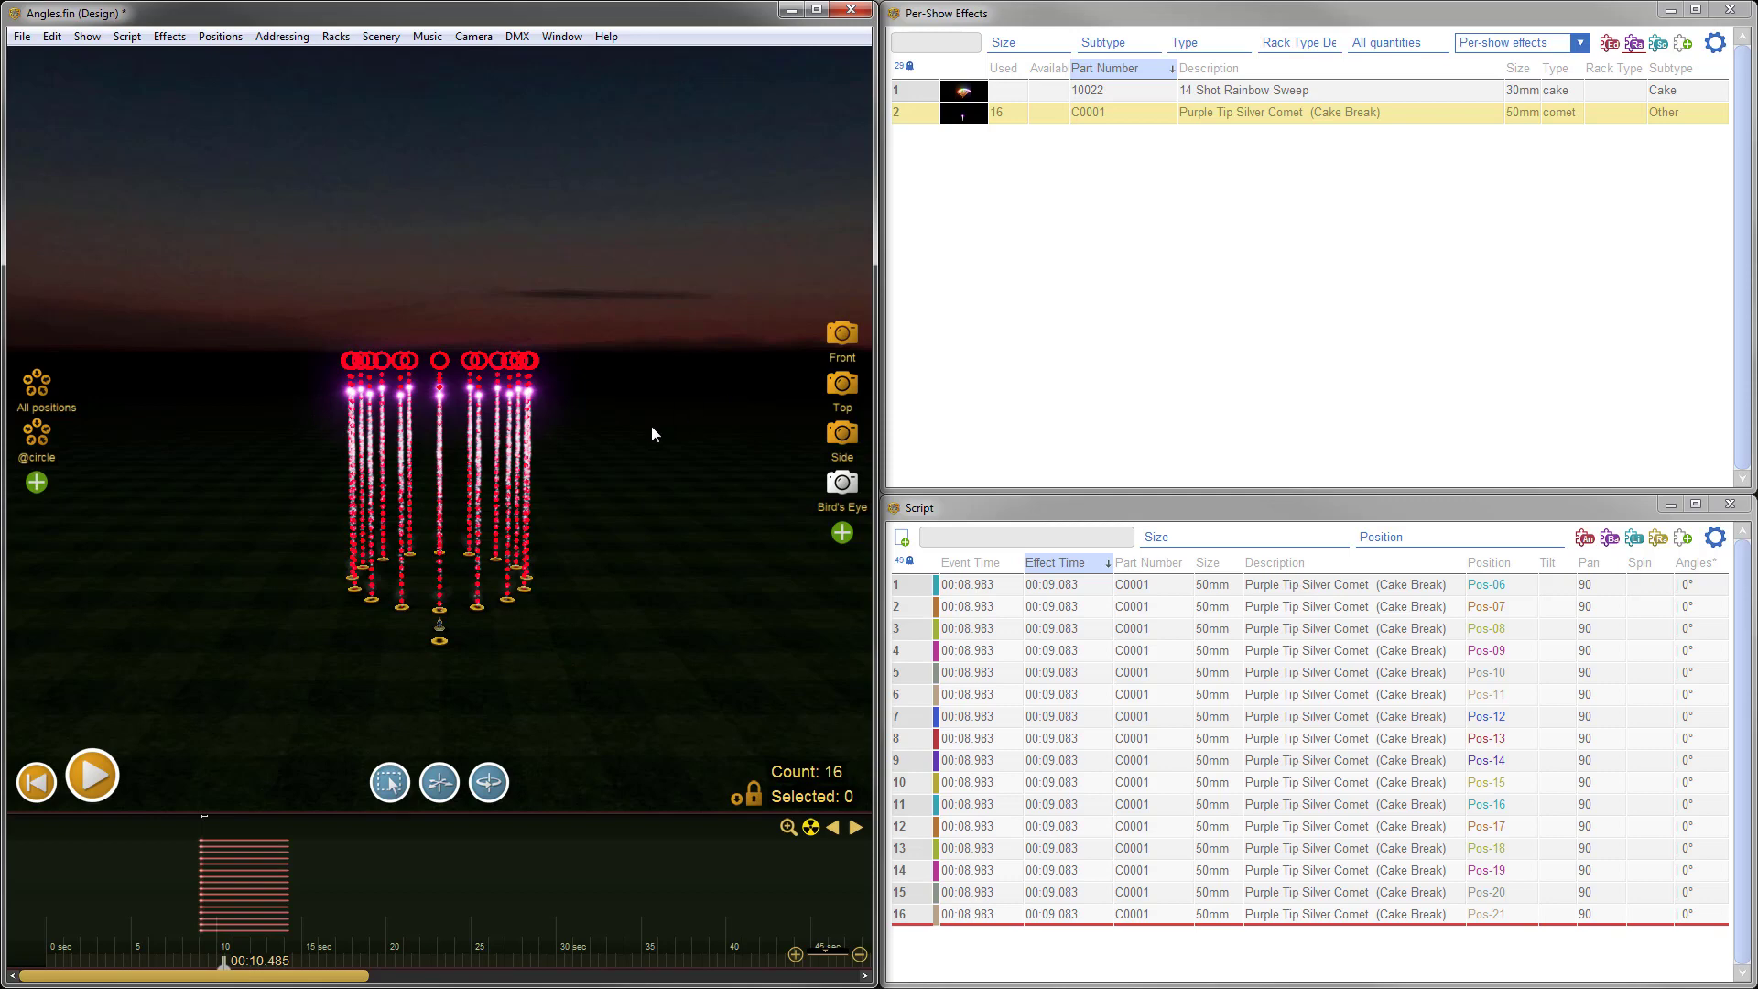
- Tilt all comets in the circle together to 20 degrees and examine the crossing trajectories up close
click(208, 899)
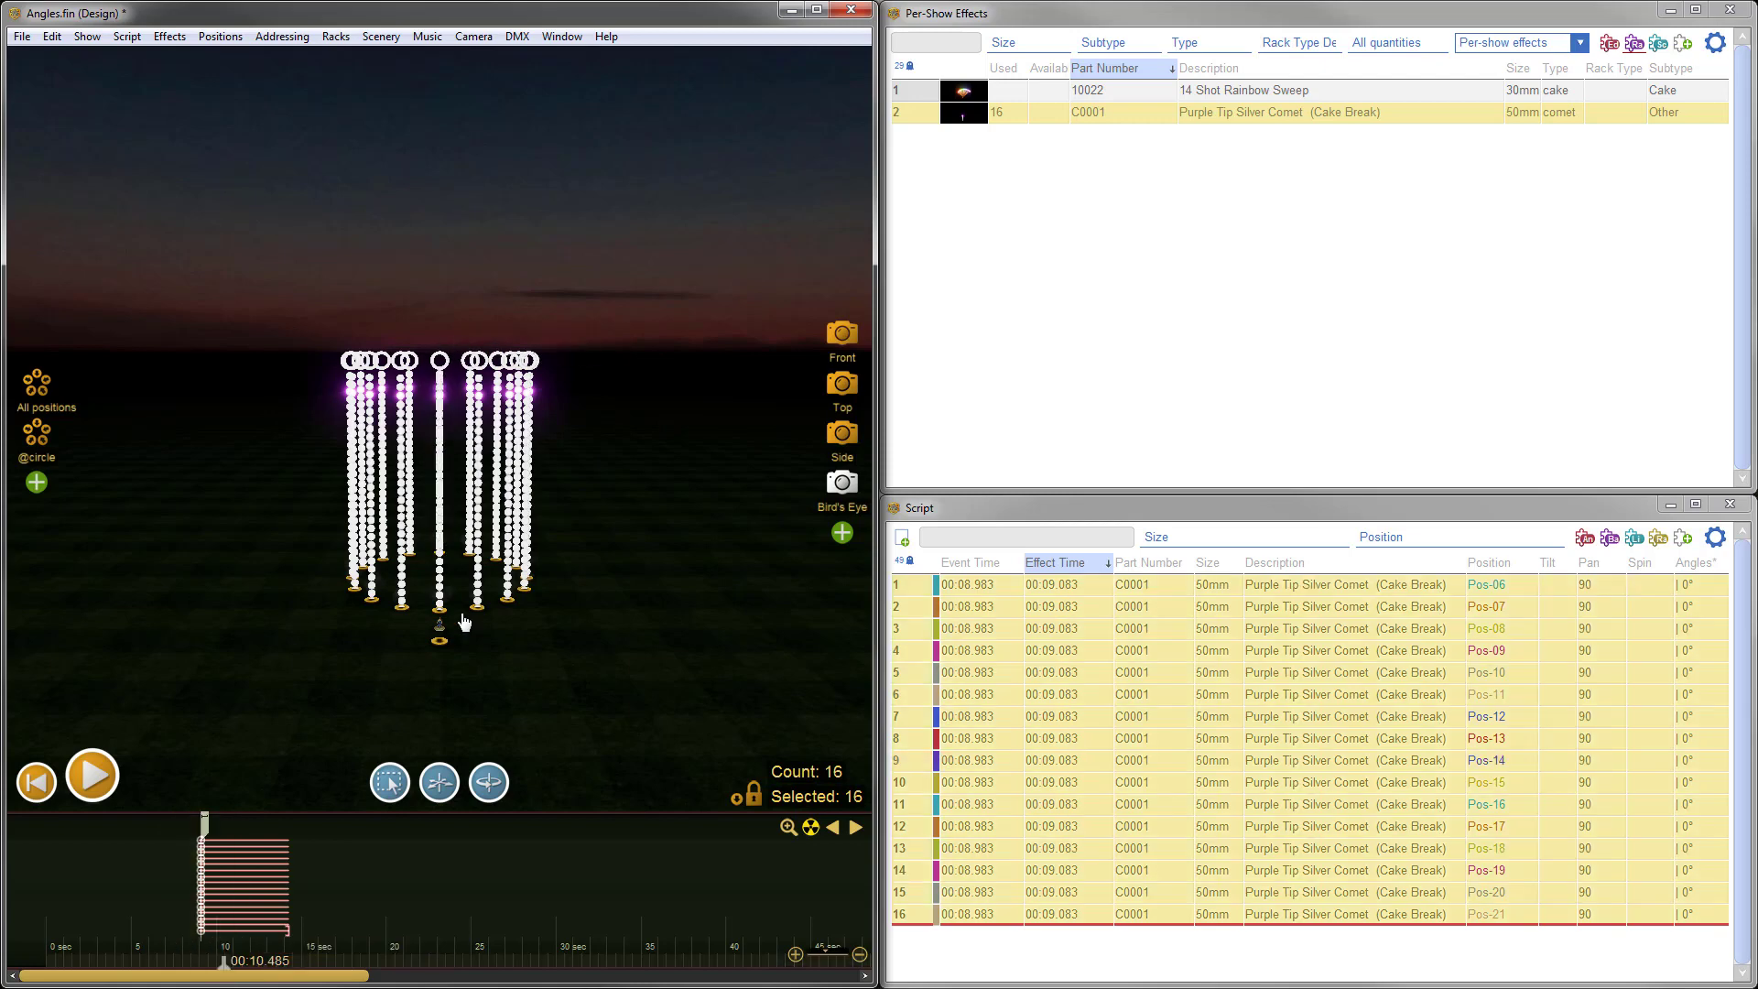
click(440, 360)
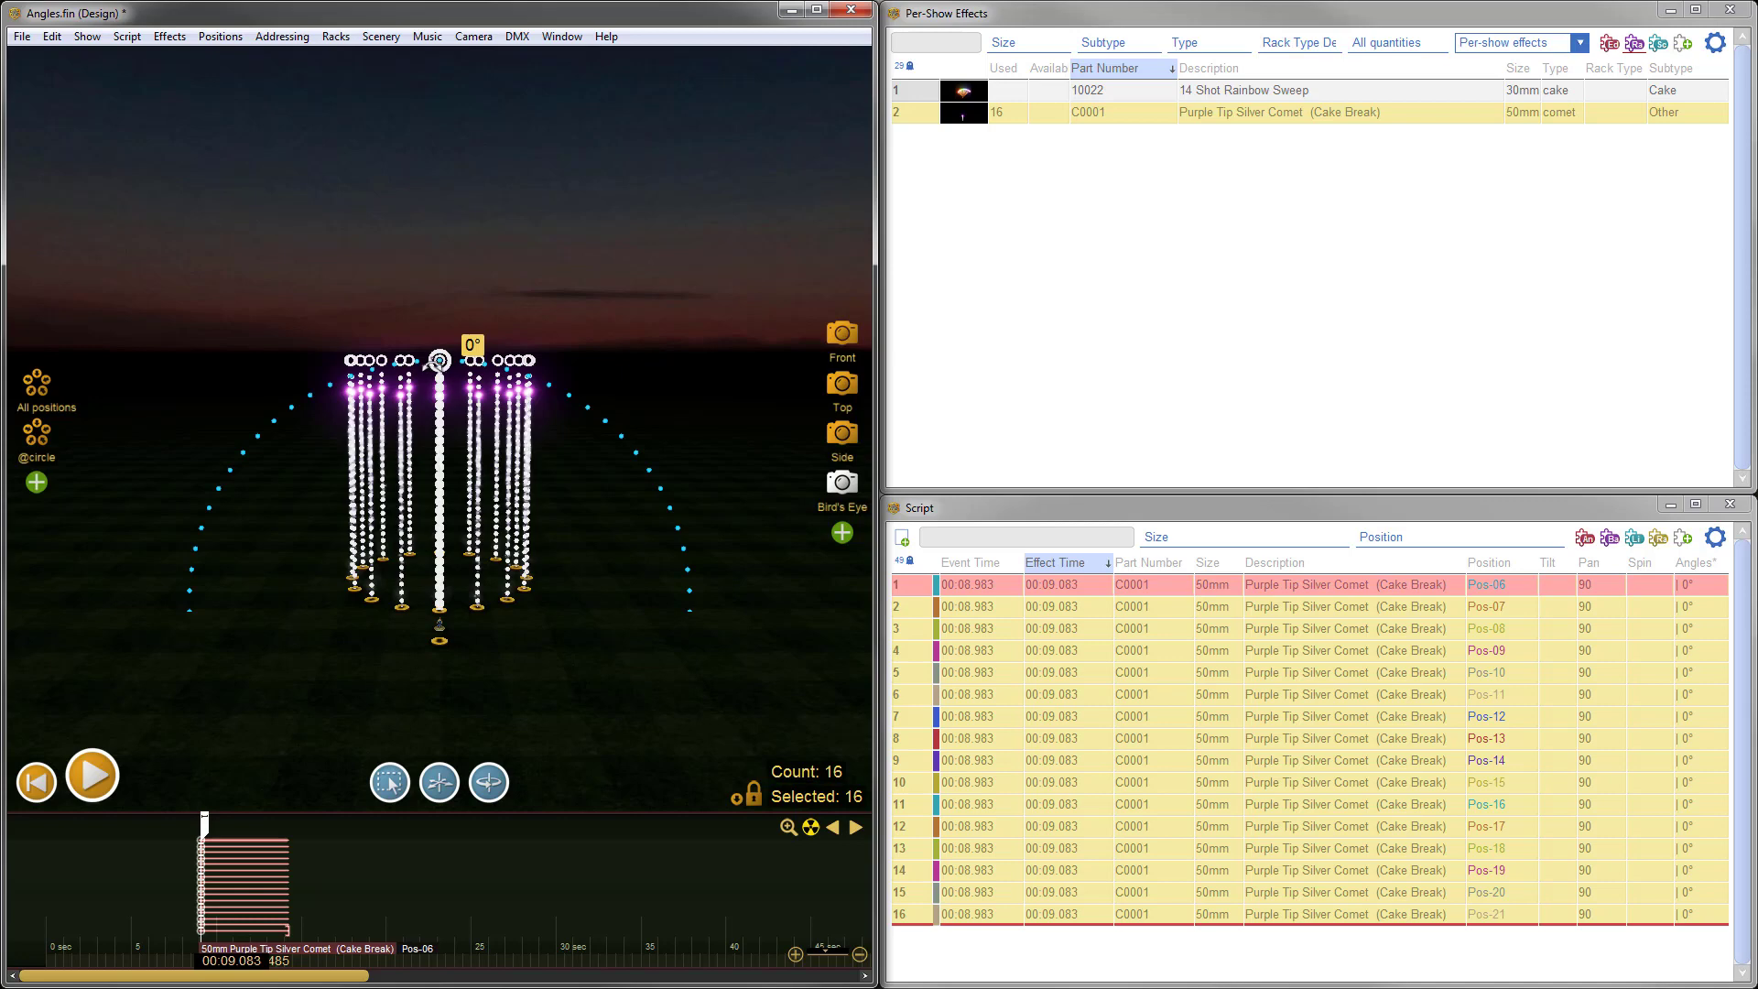
drag(437, 361, 362, 388)
click(590, 633)
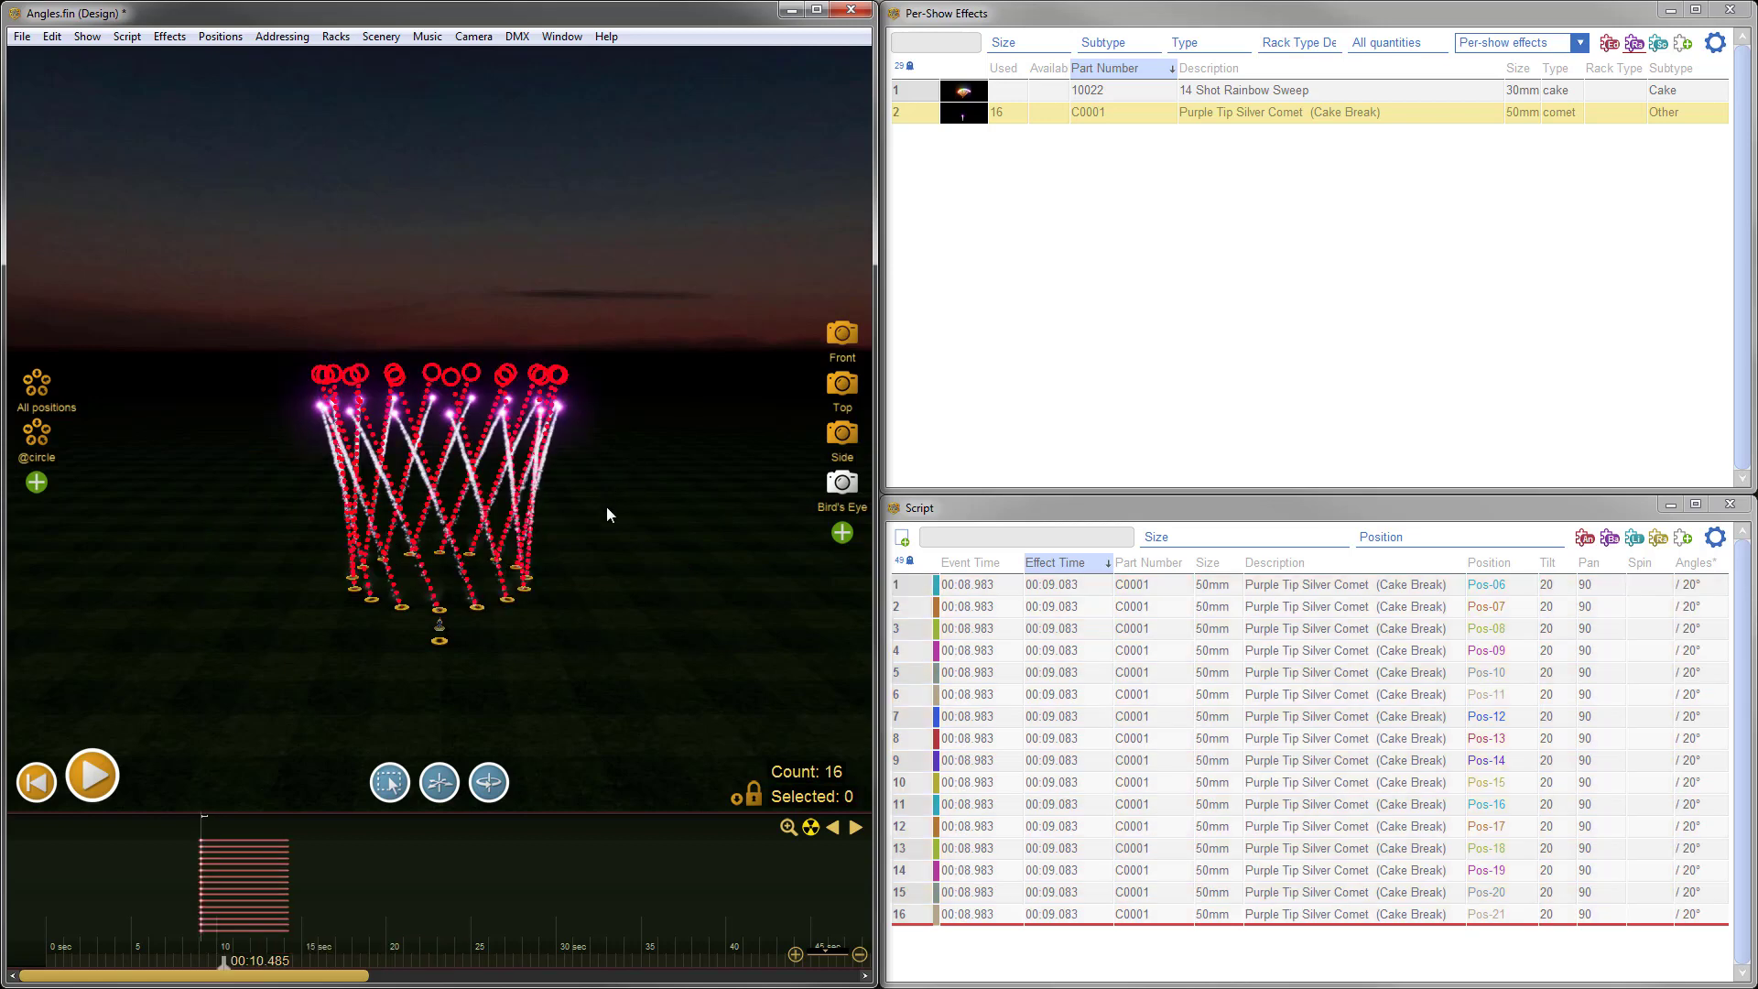
drag(629, 462, 654, 512)
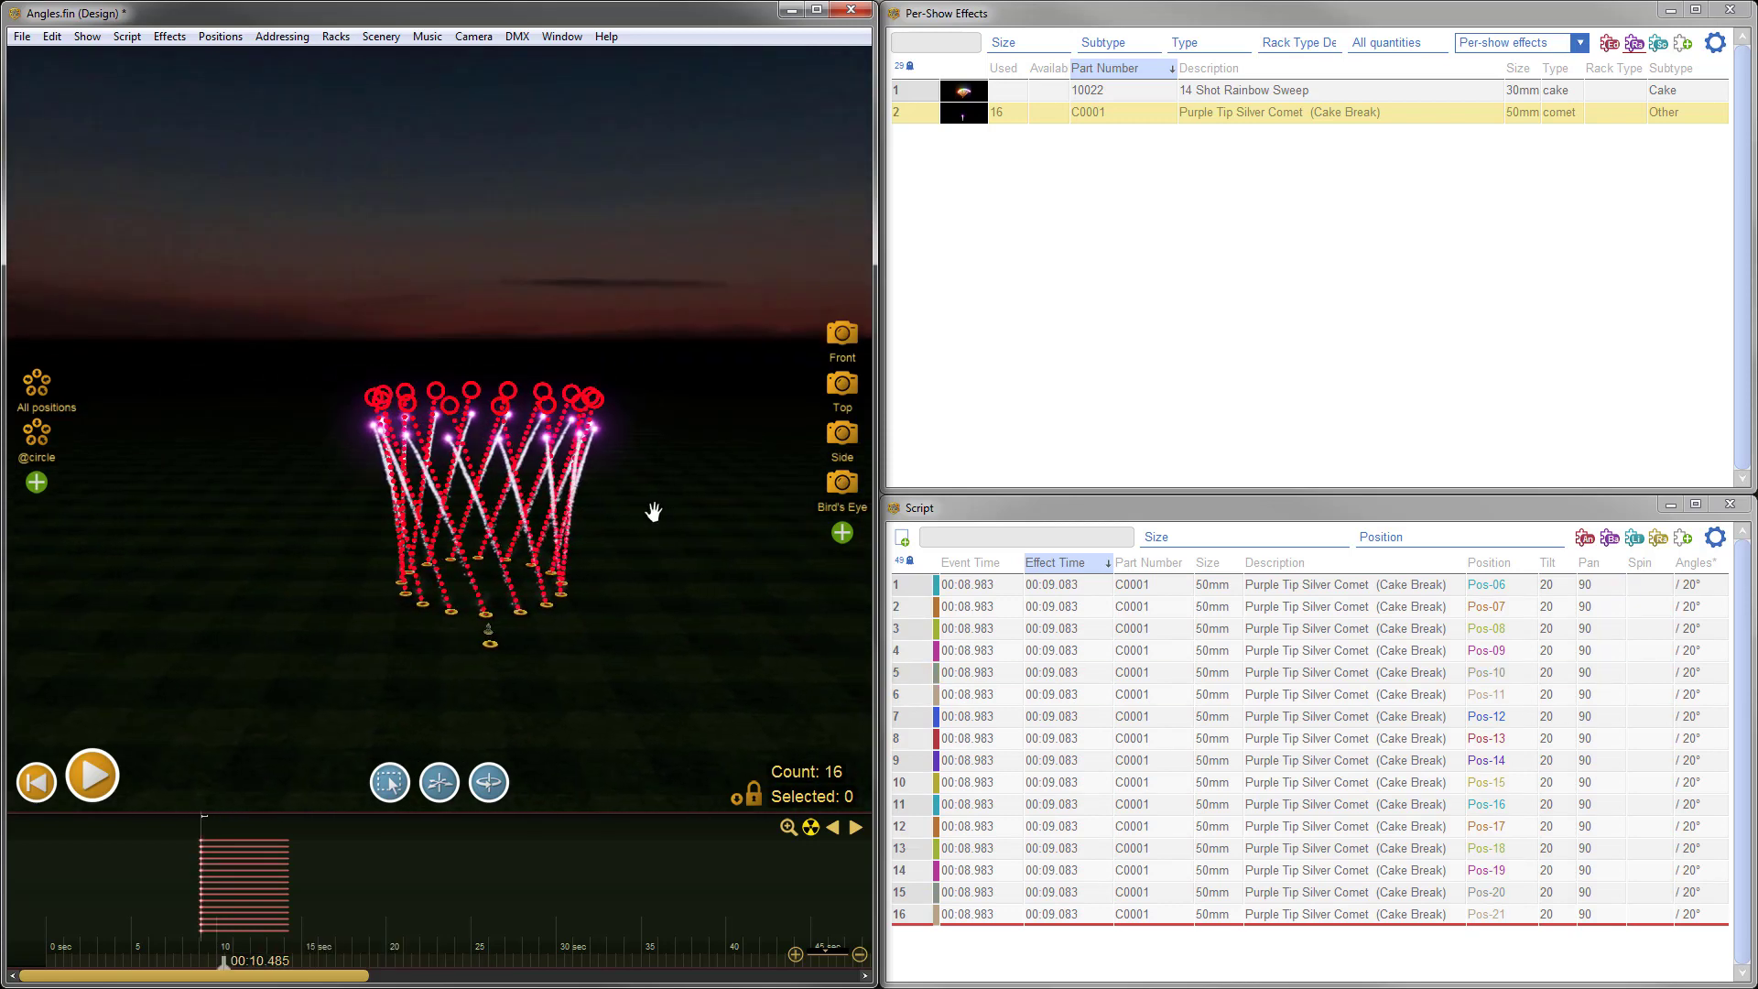
scroll(546, 625, up, 3)
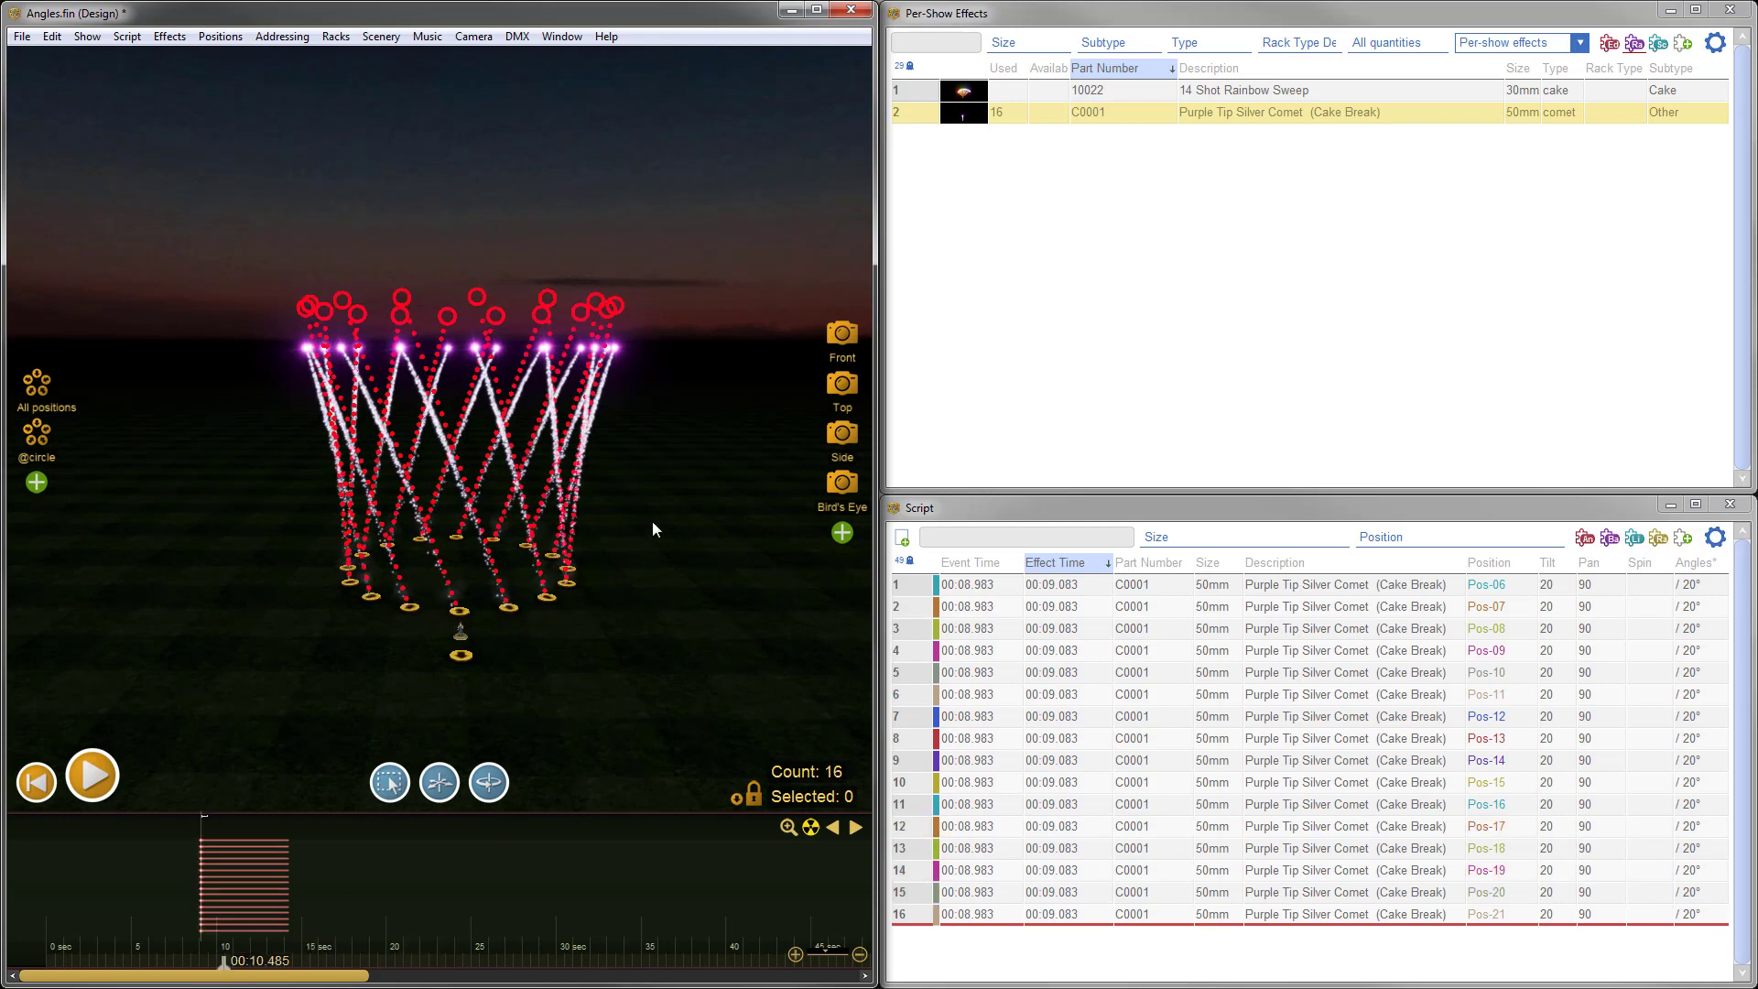
drag(652, 520, 675, 491)
scroll(463, 692, up, 3)
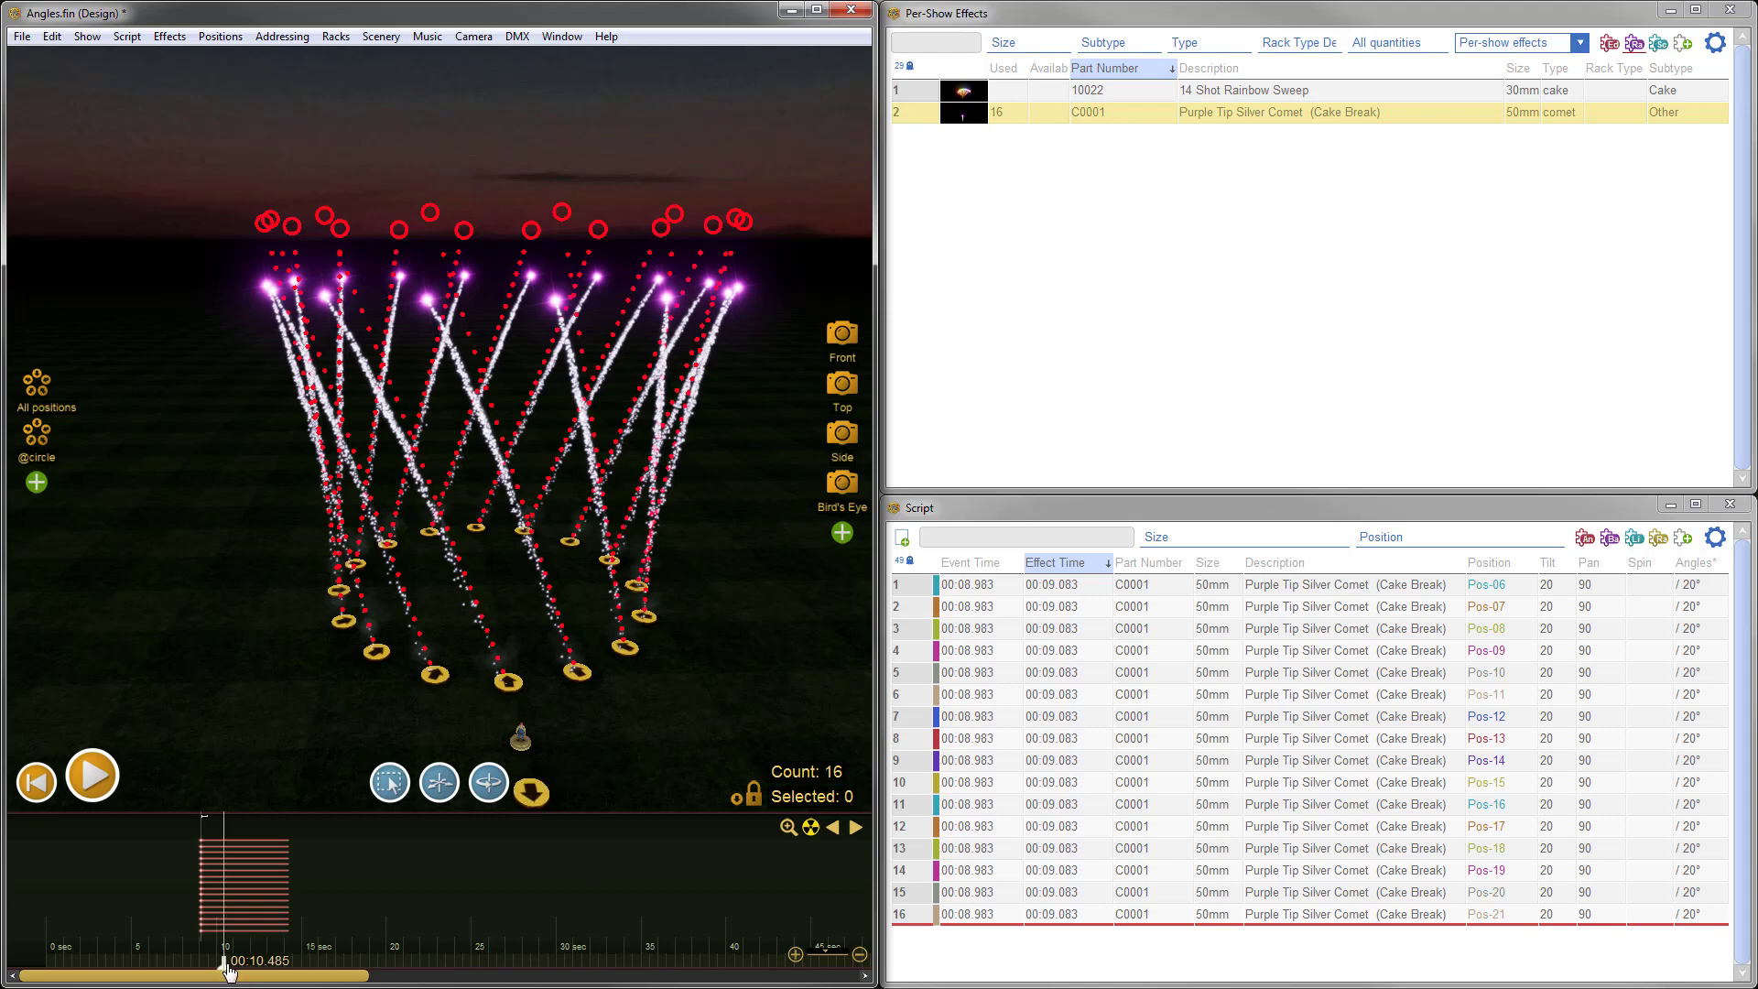
- Select all of the circle's comets and increase their Tilt together to 30 degrees in the design view
drag(187, 932, 241, 921)
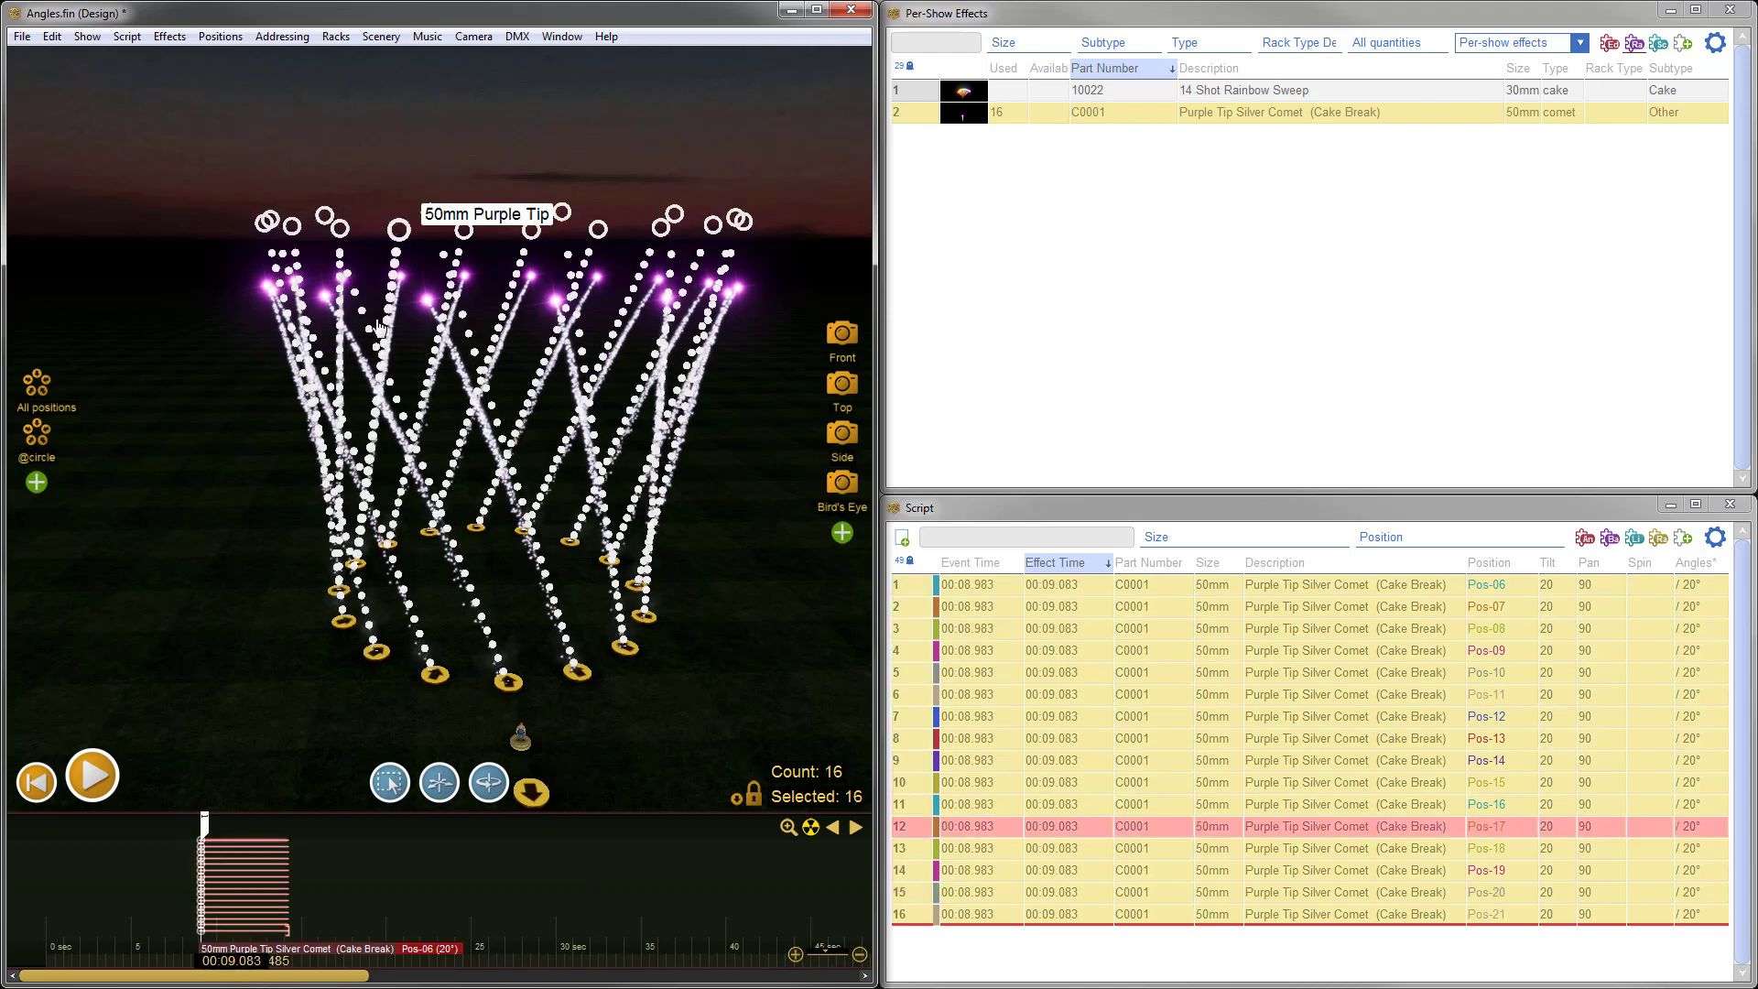
mouse_move(400, 224)
mouse_down()
mouse_move(407, 240)
mouse_move(400, 224)
mouse_up()
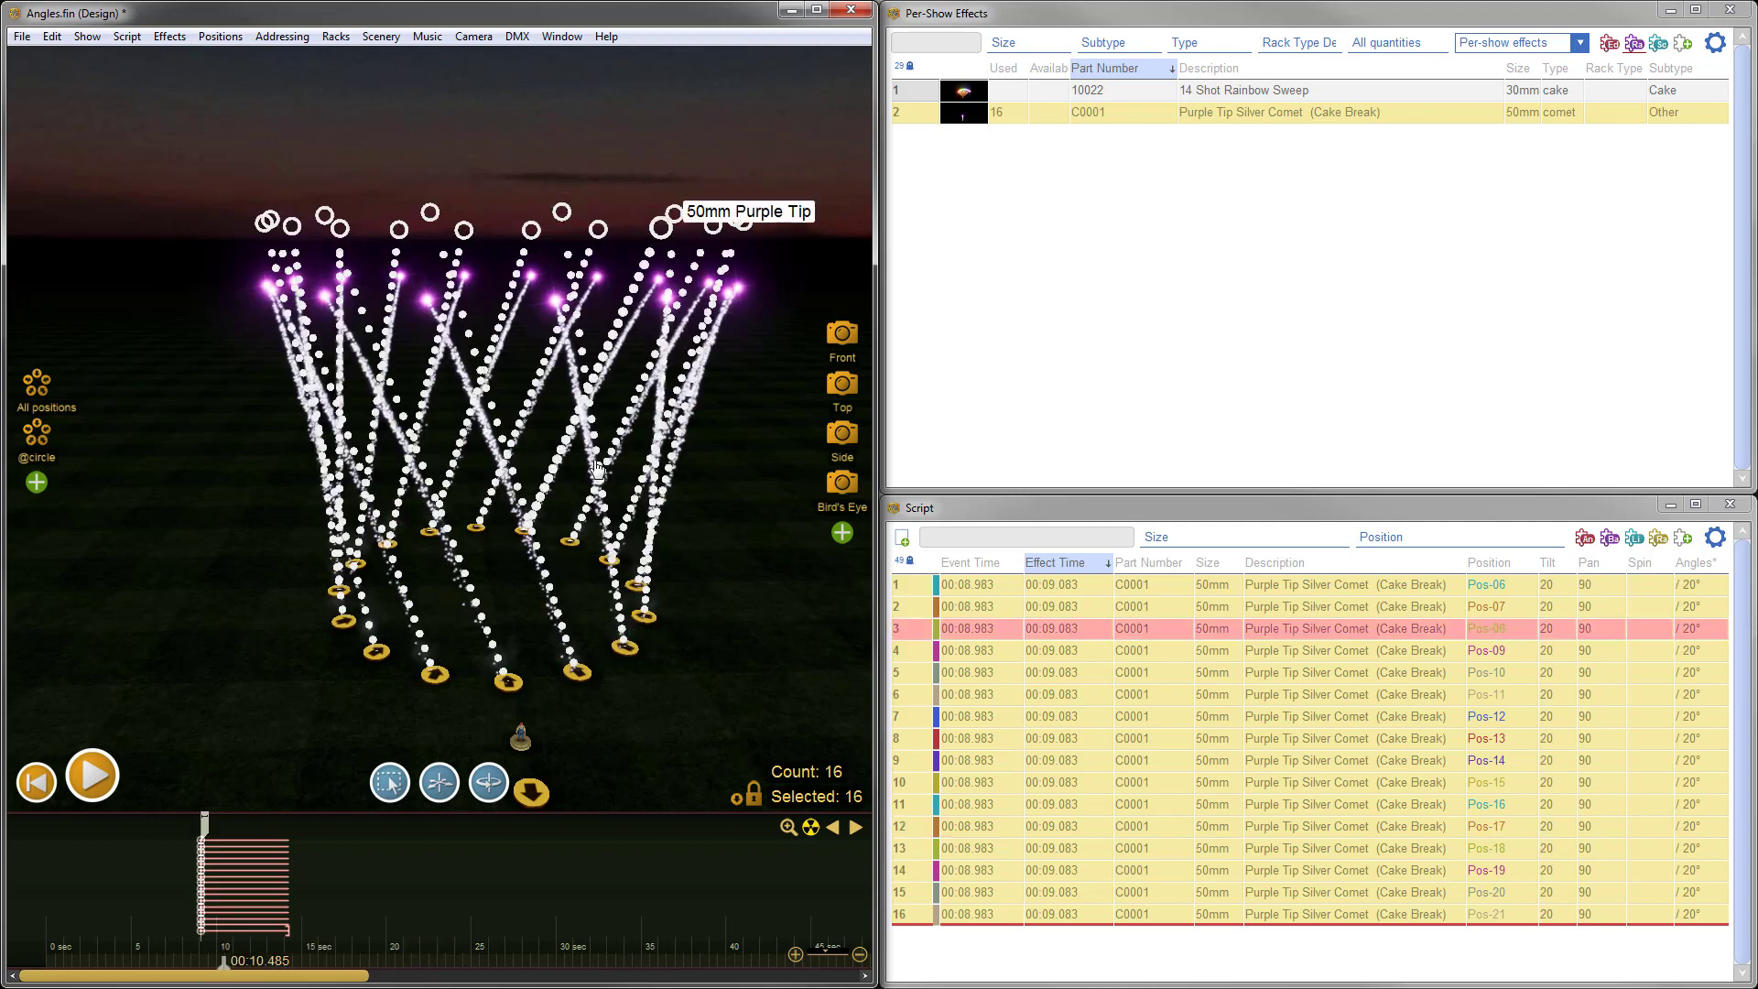
scroll(600, 531, down, 5)
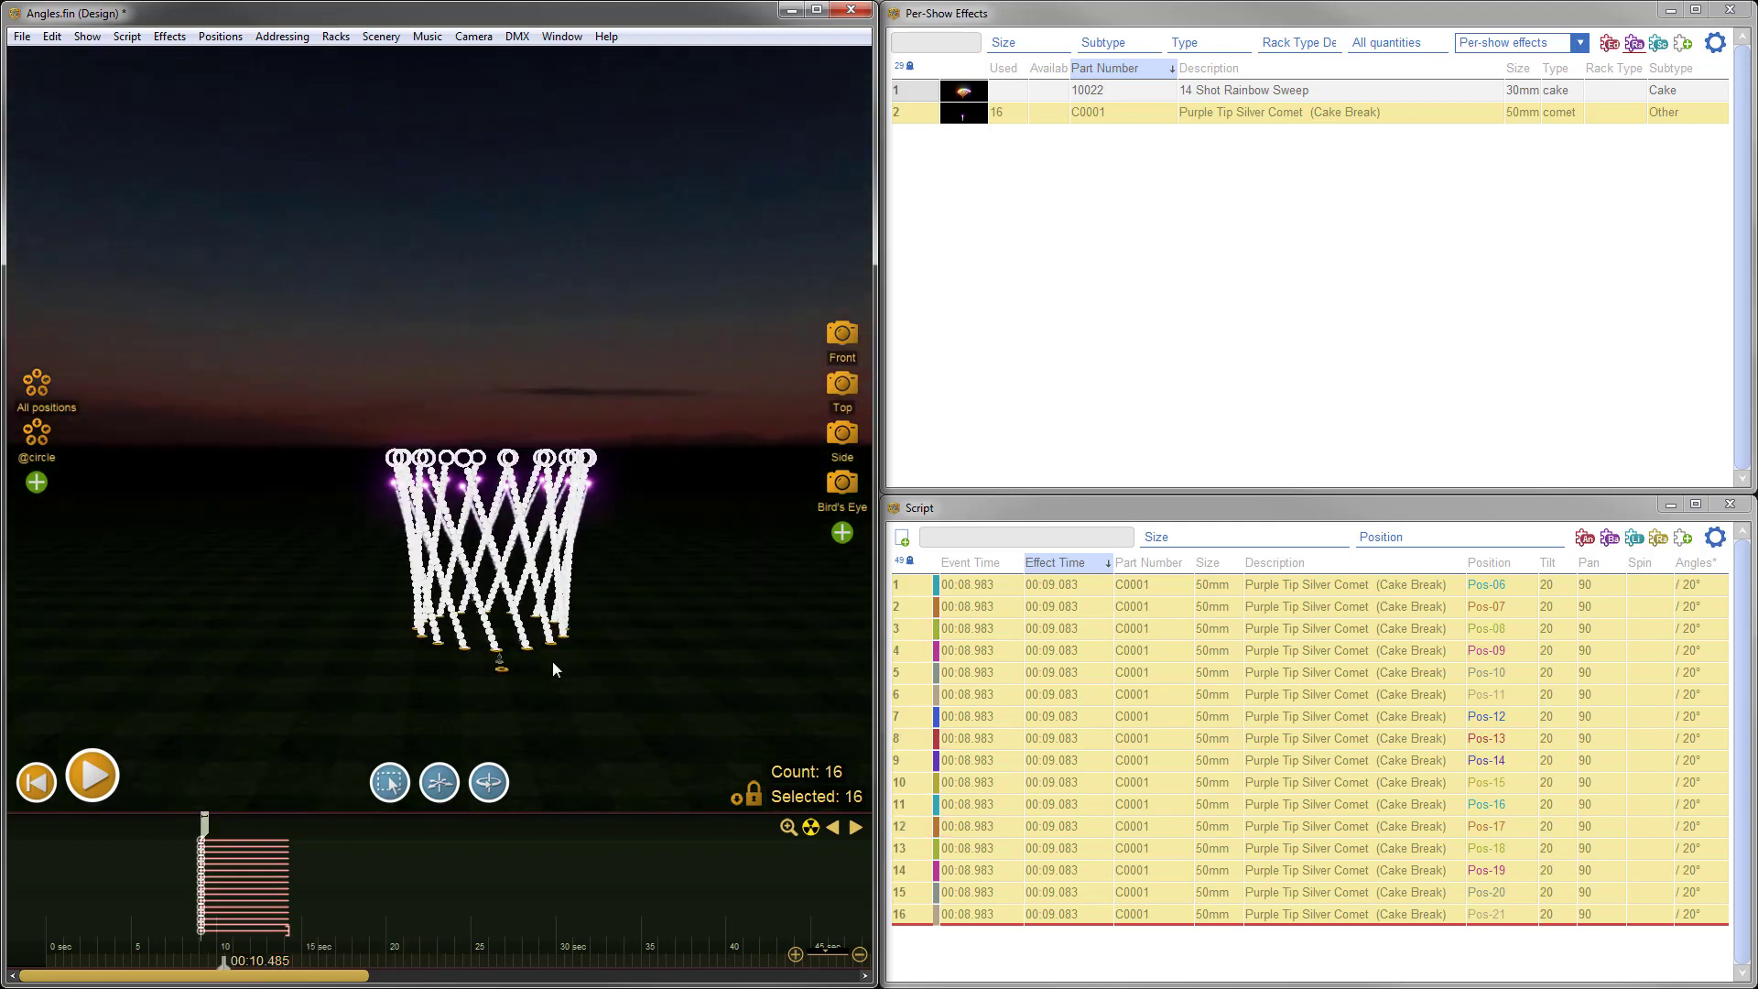
scroll(555, 657, up, 2)
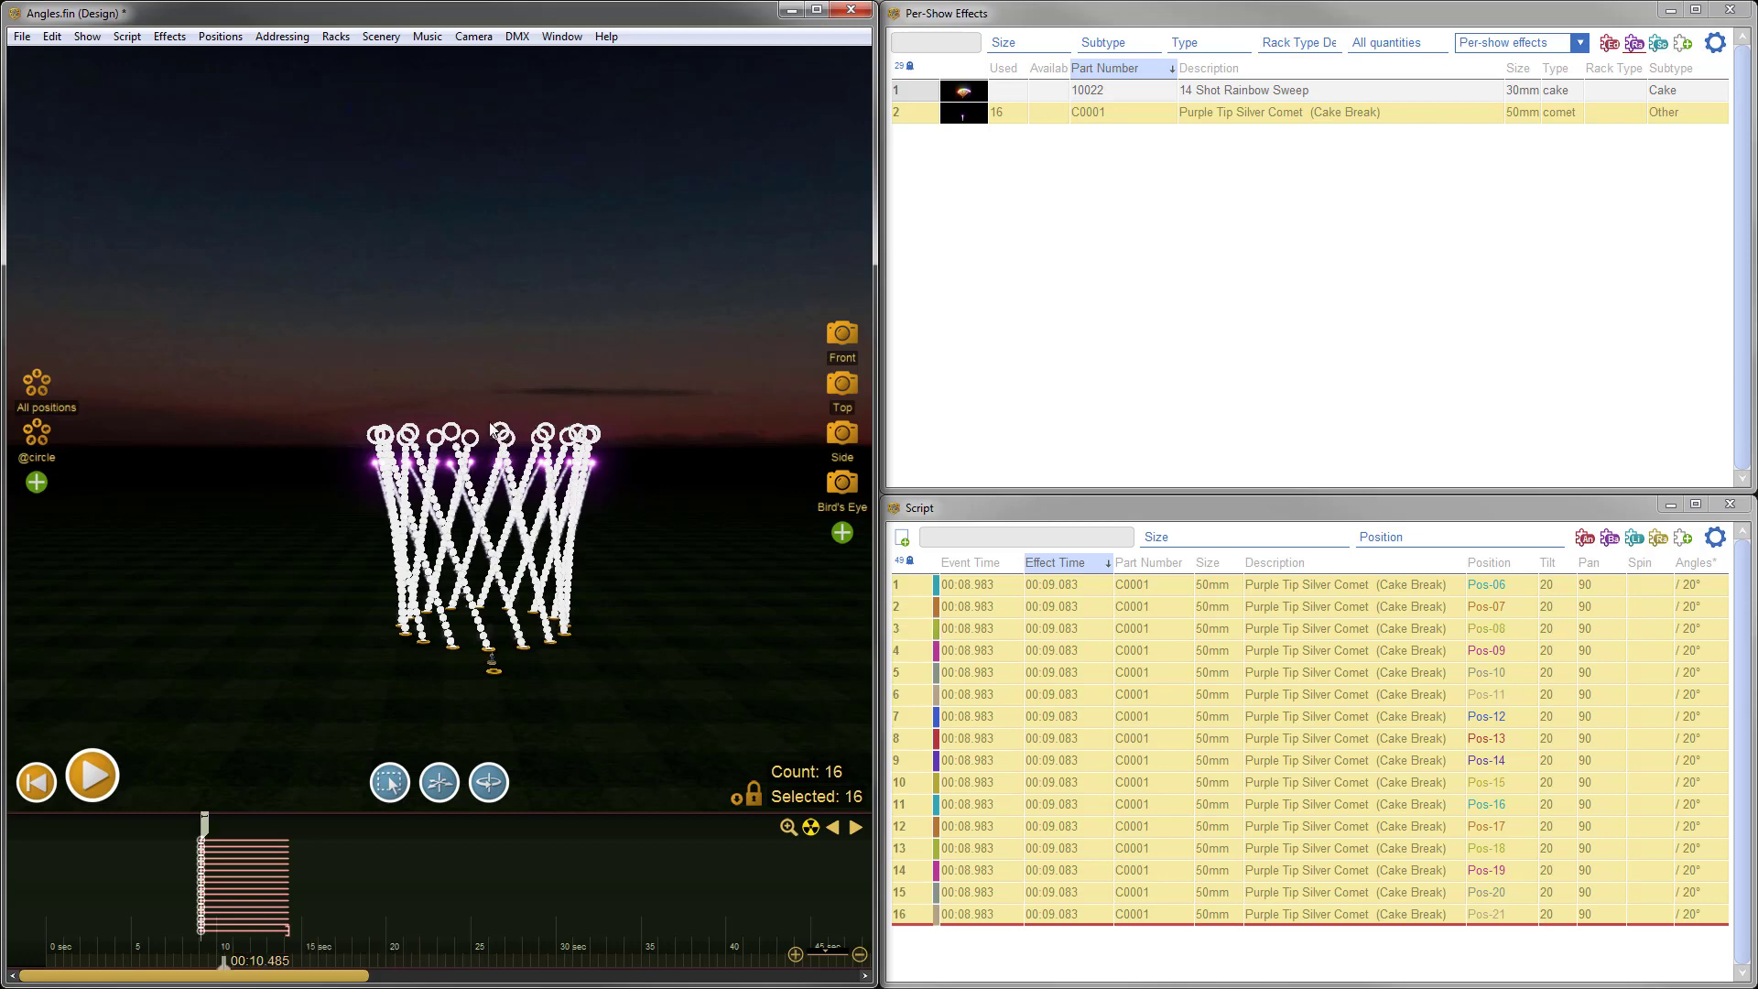
mouse_move(449, 430)
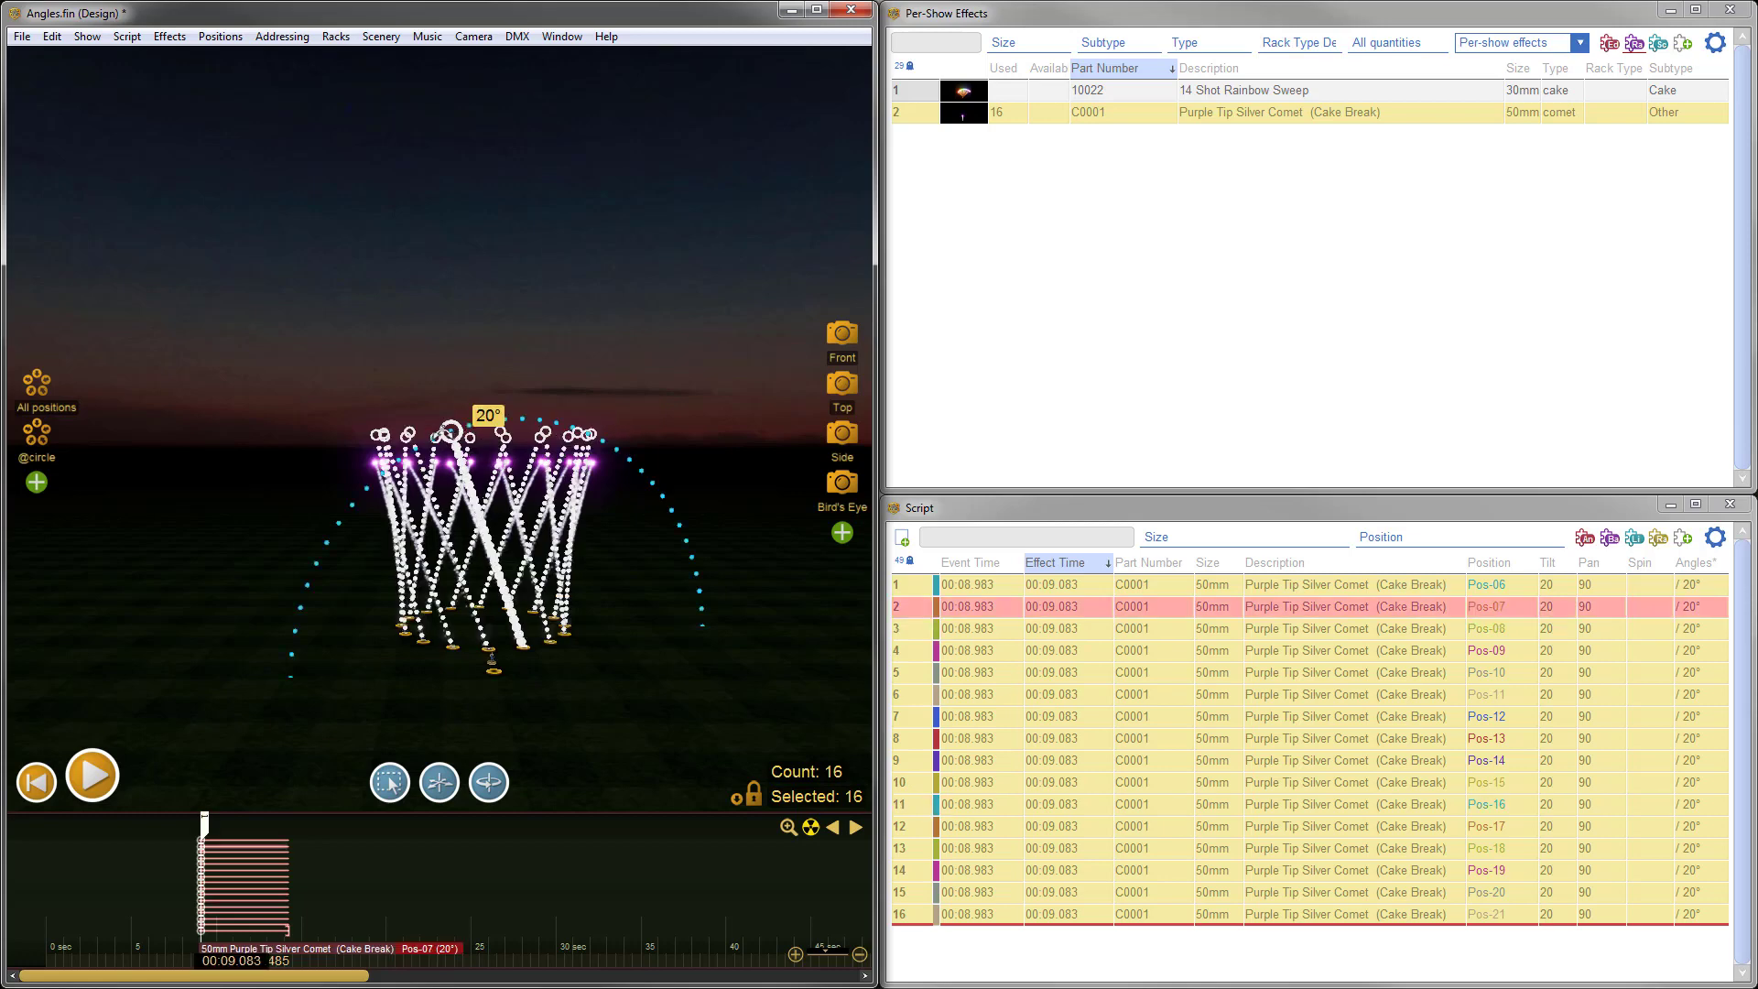
drag(448, 430, 416, 449)
click(370, 741)
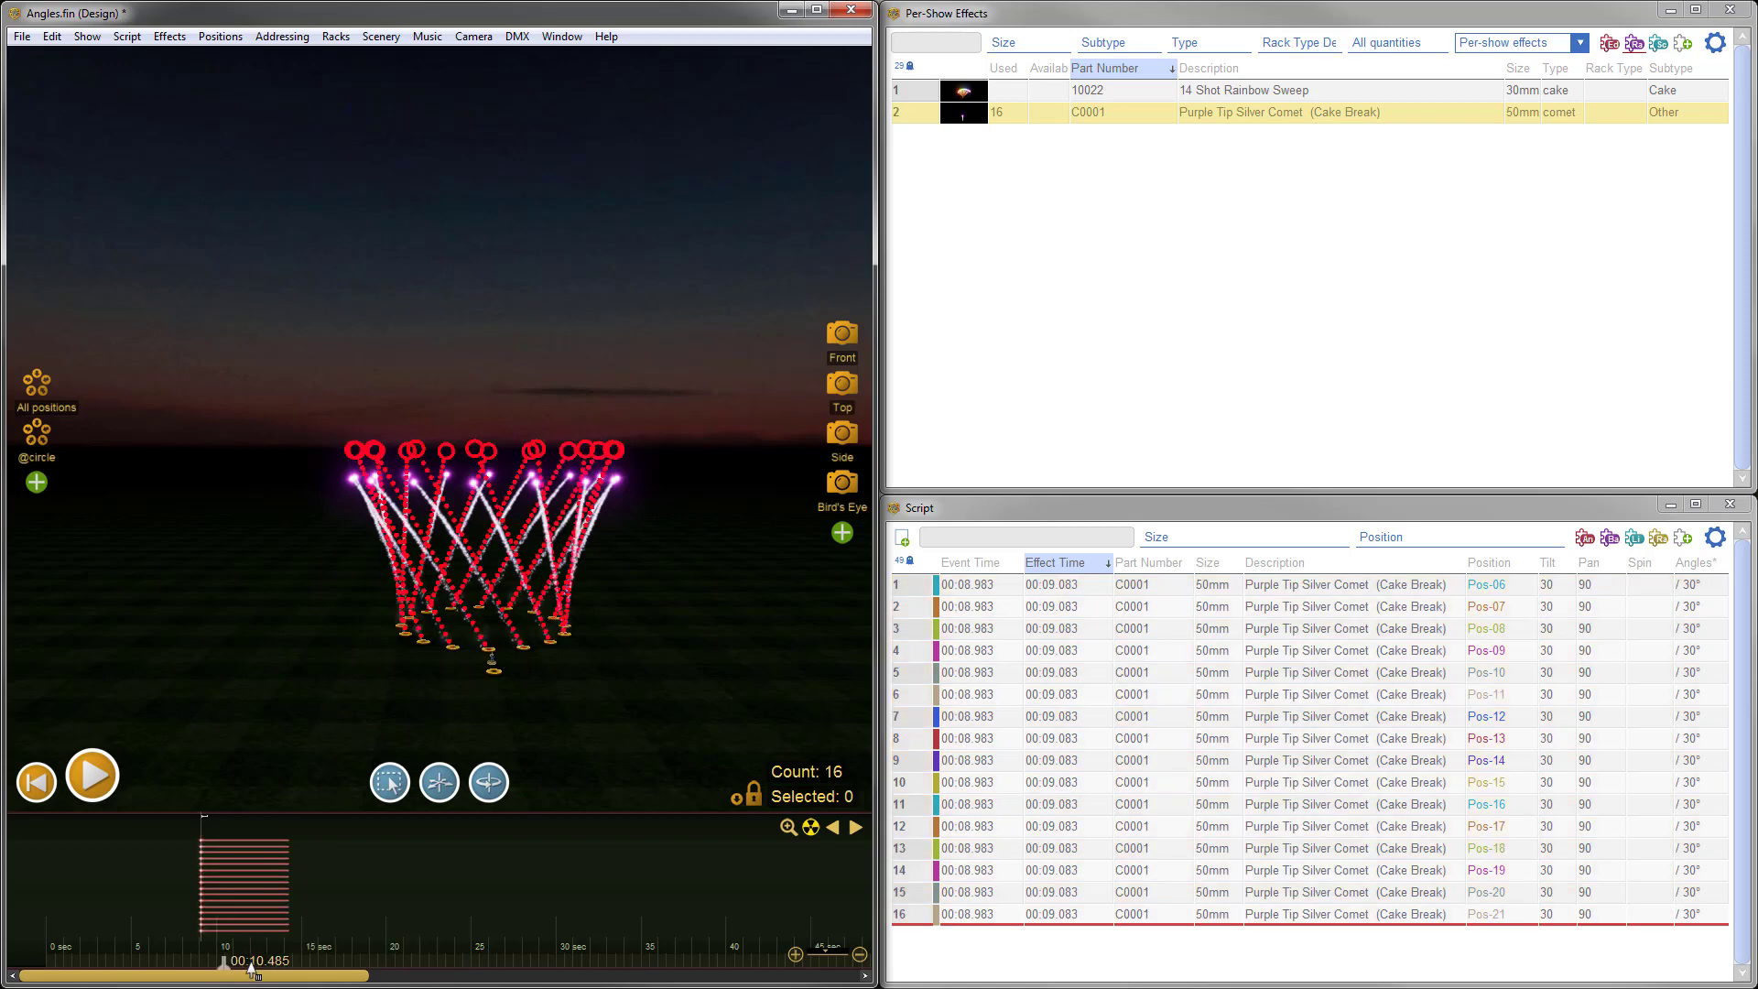
- Scrub the 30-degree comets to 00:10.215 and 00:11.724 and examine the circle from higher and lower camera angles
drag(225, 969, 230, 971)
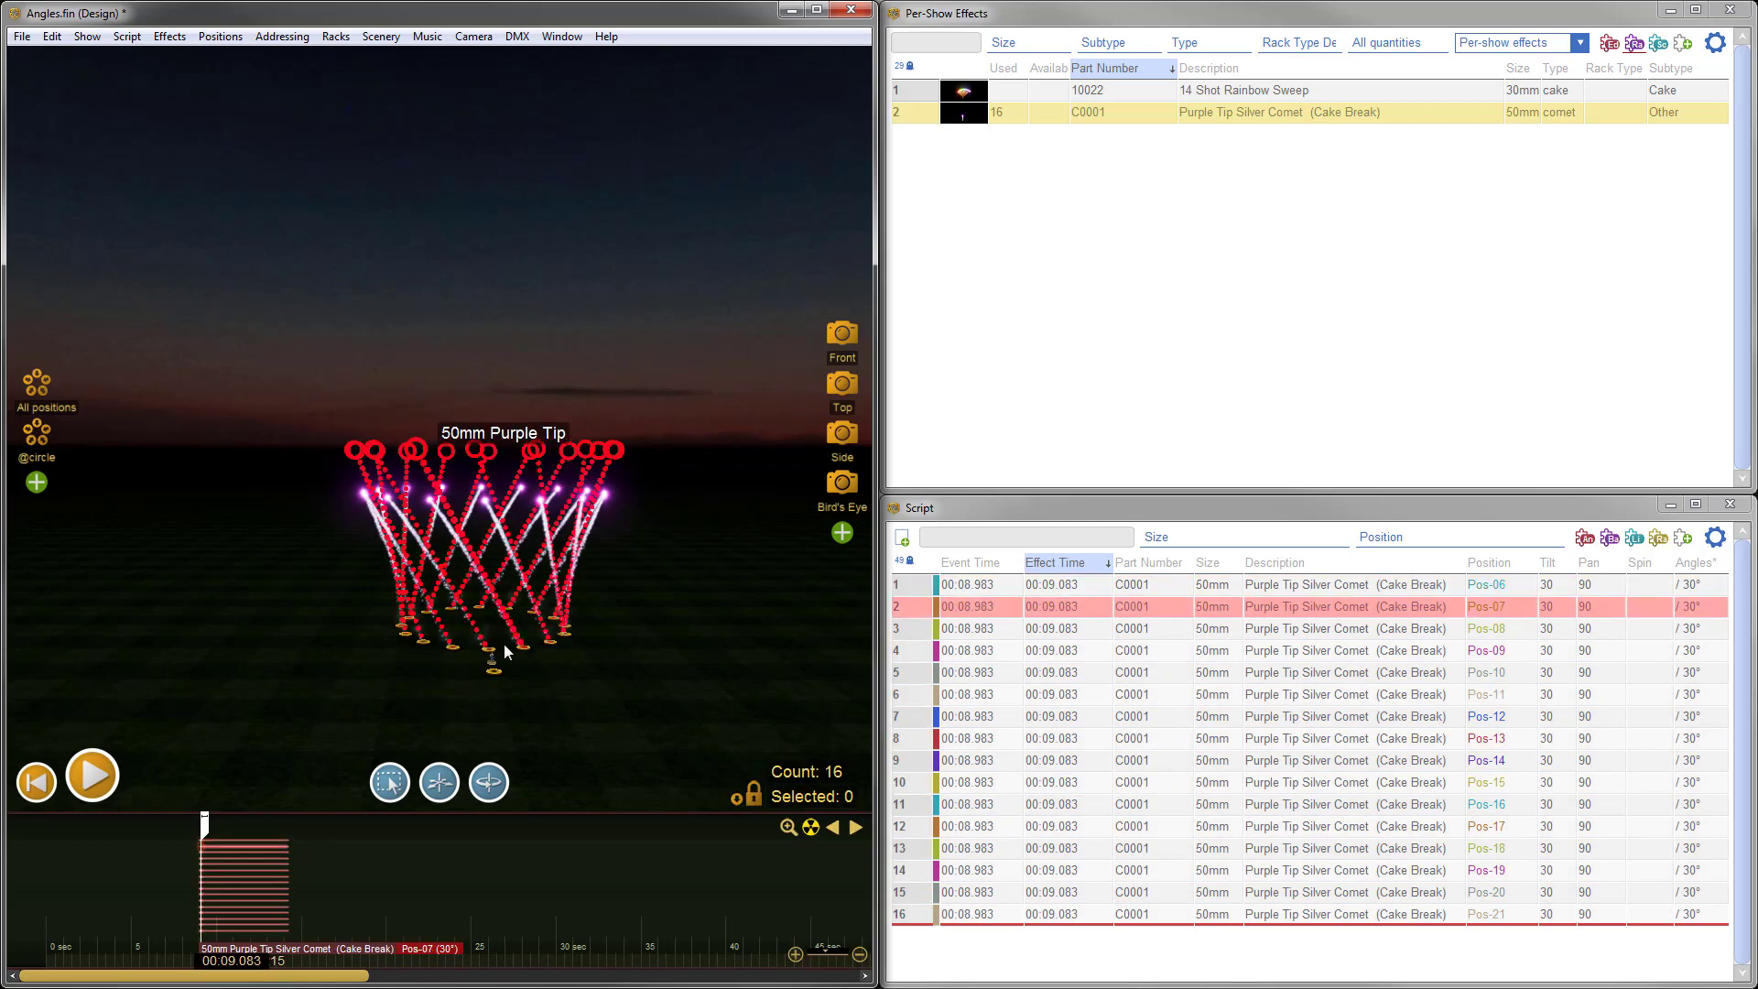
drag(632, 691, 638, 723)
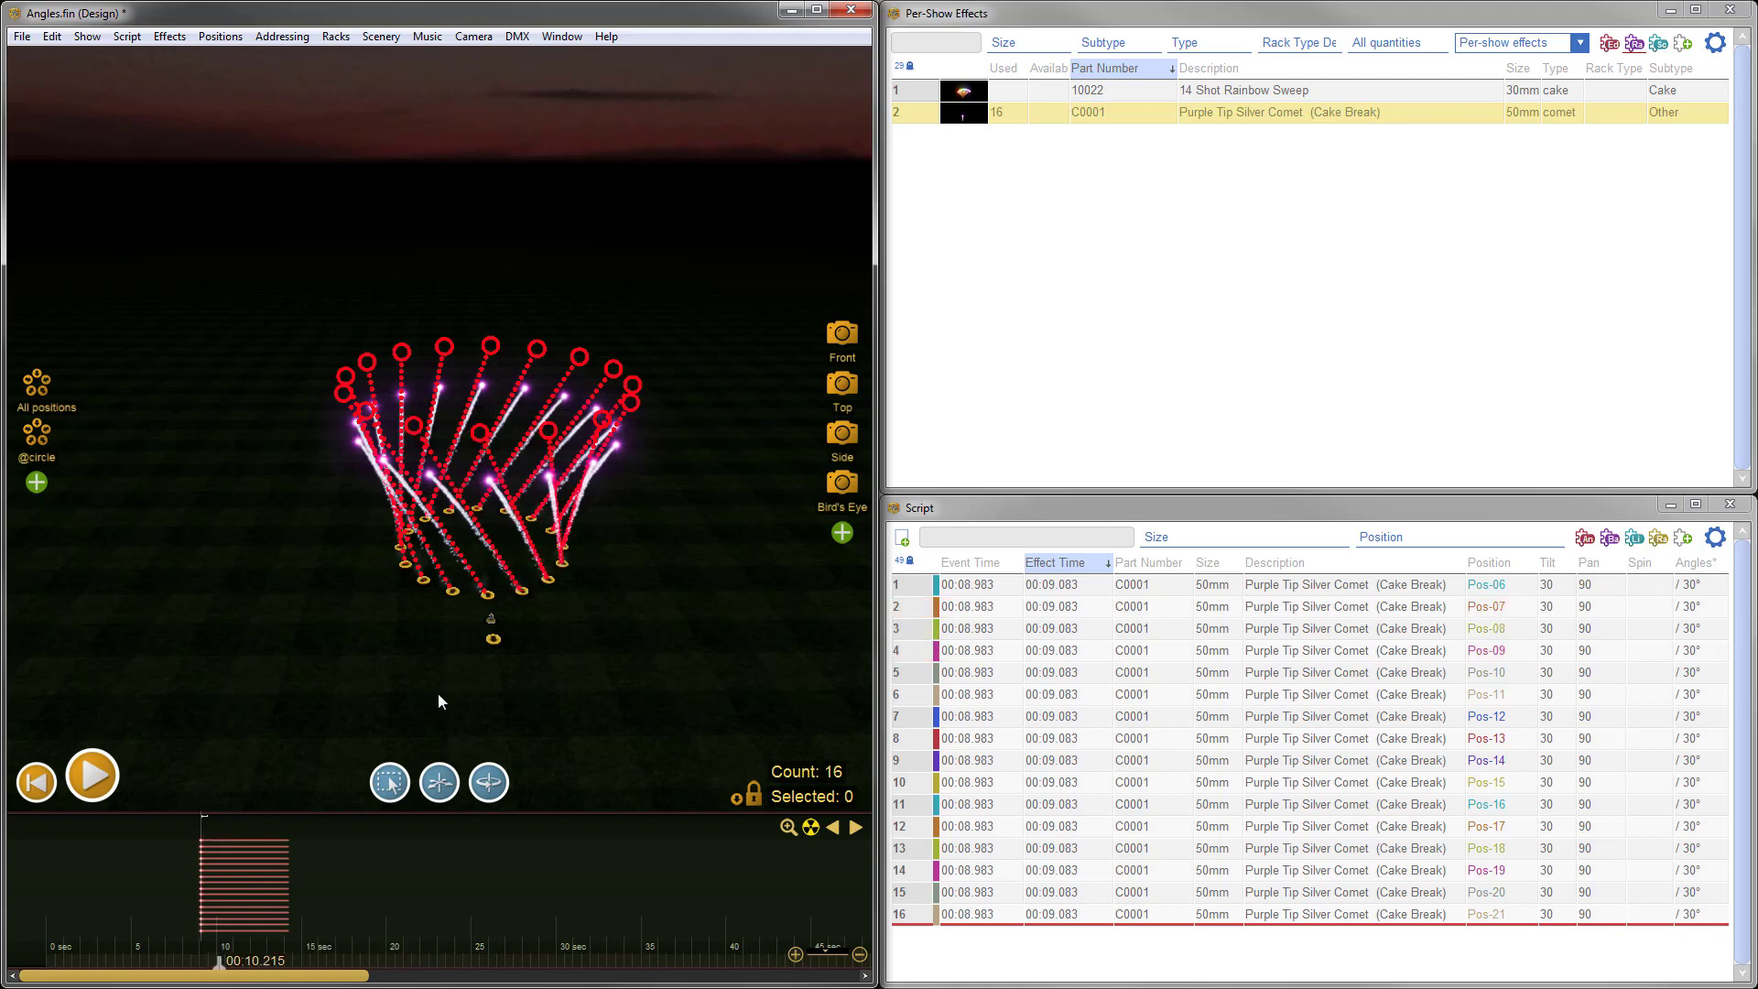
scroll(452, 627, up, 2)
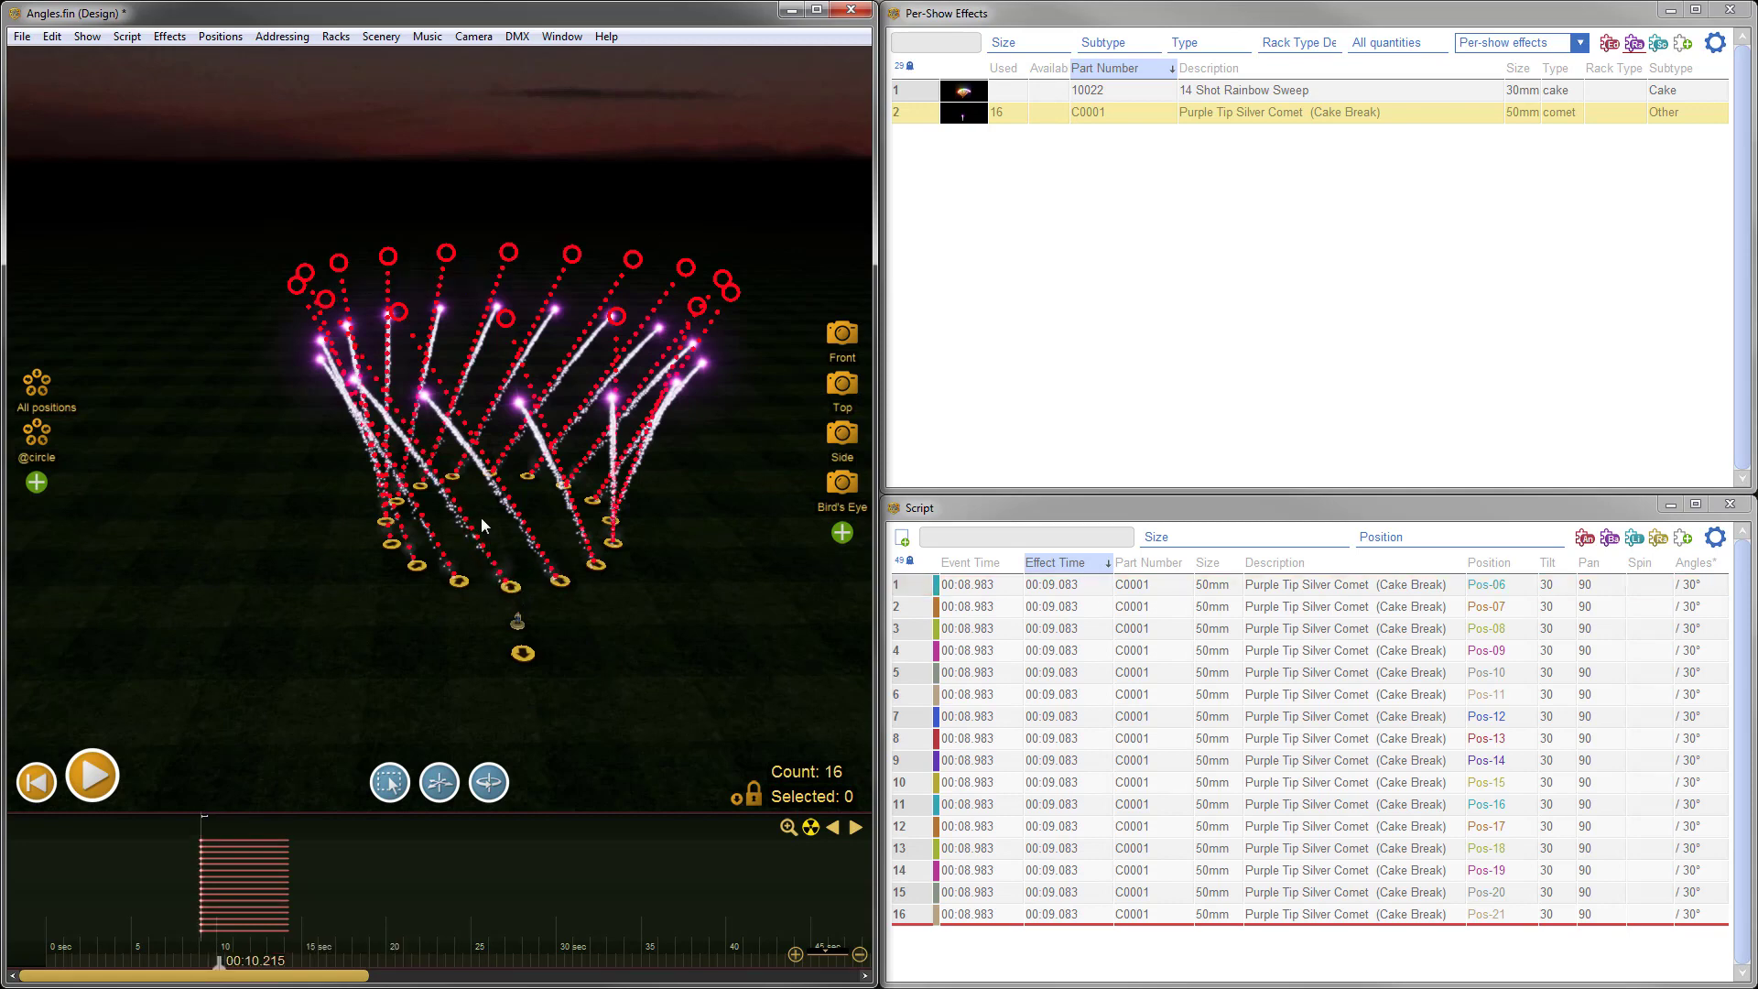
drag(684, 599, 469, 728)
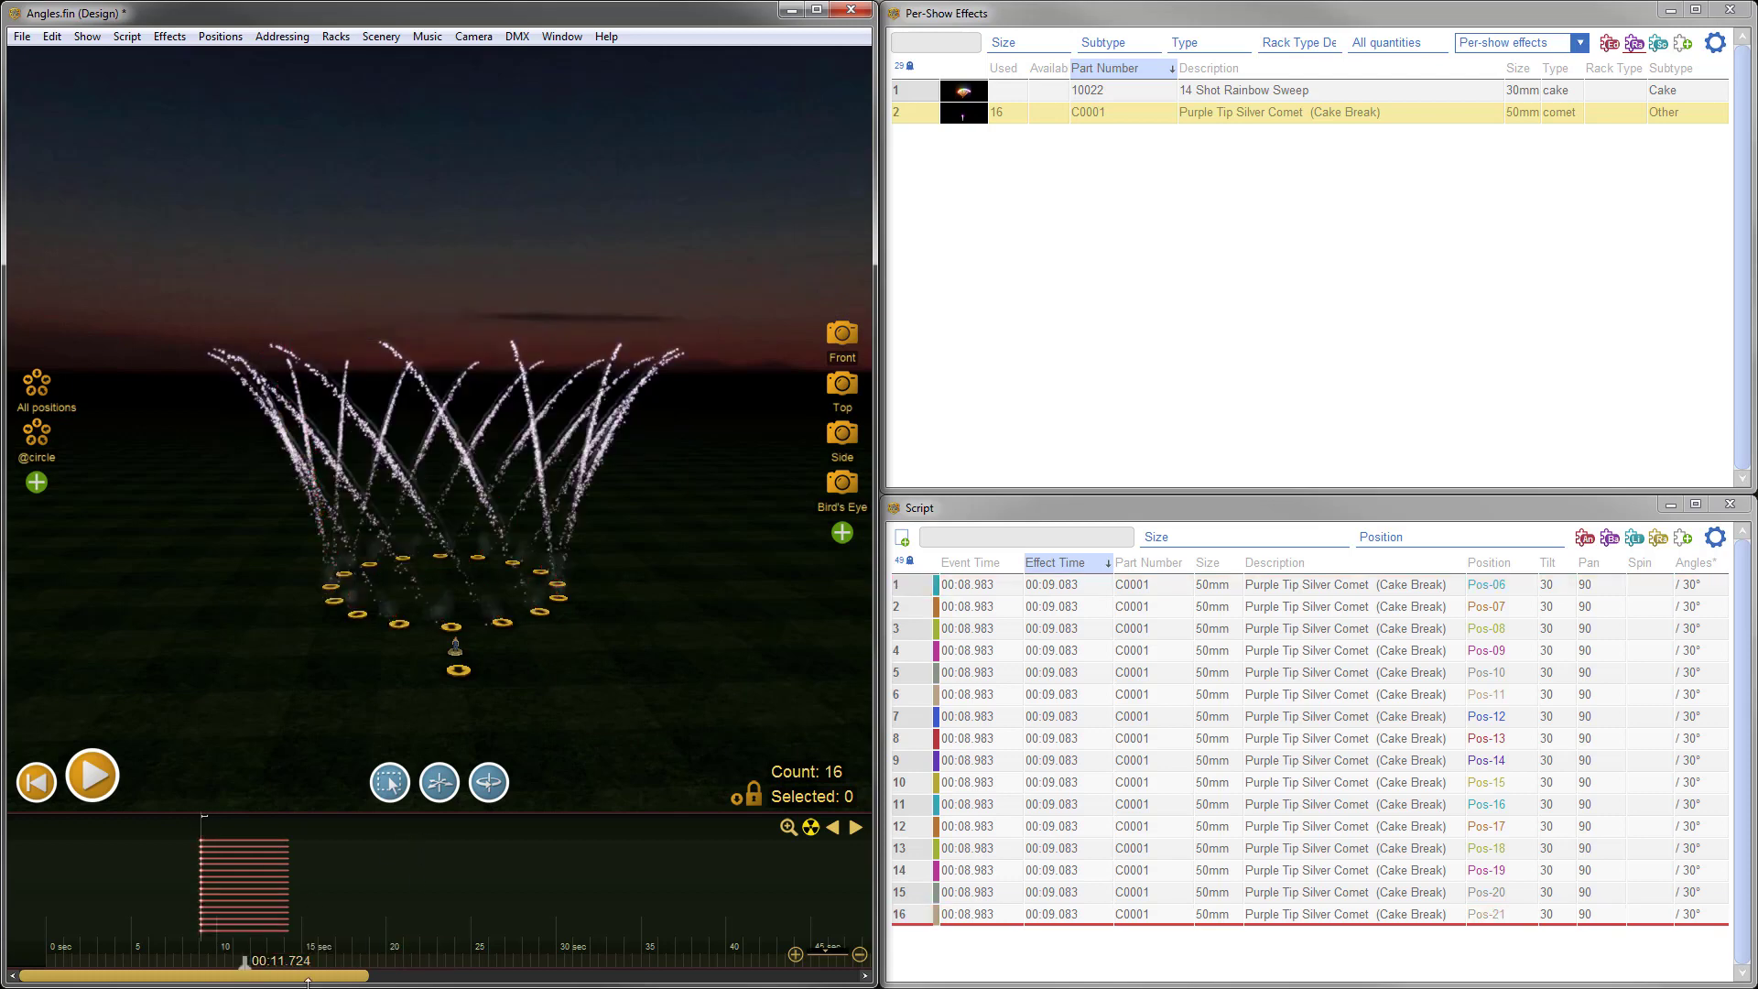
- Rotate all comets in the circle together to Pan 45 from an overhead view and examine the pattern from near ground level
key(ctrl+a)
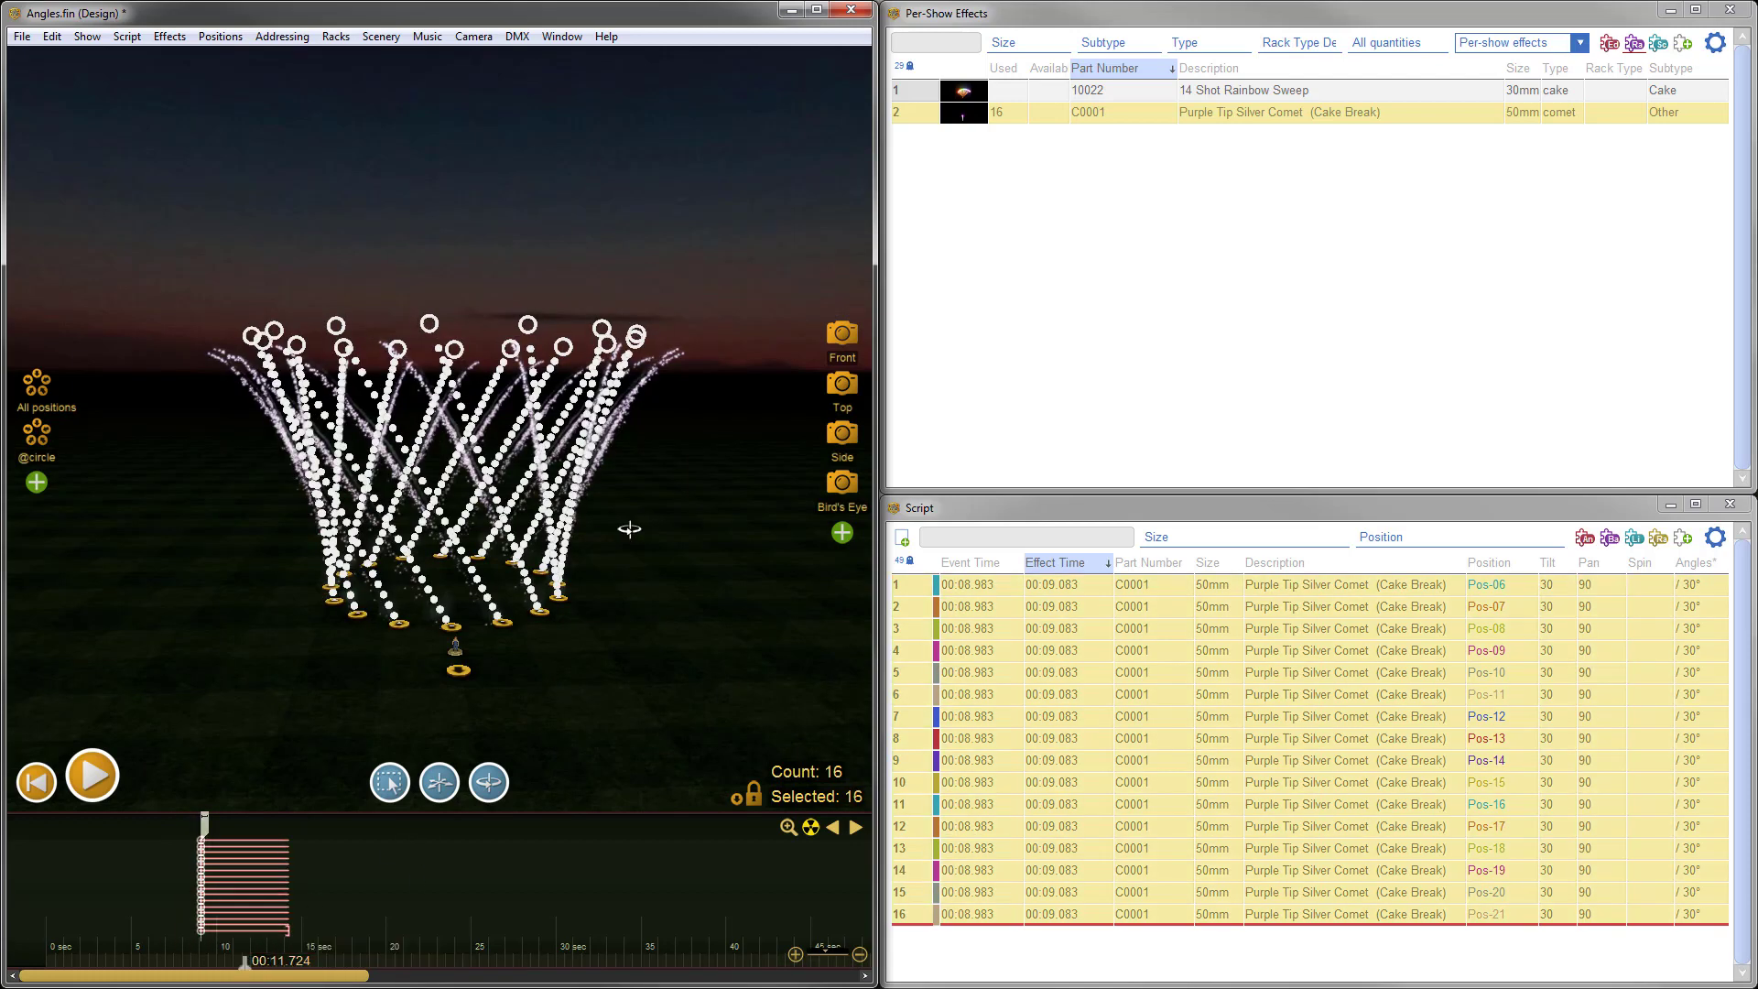
drag(628, 528, 566, 523)
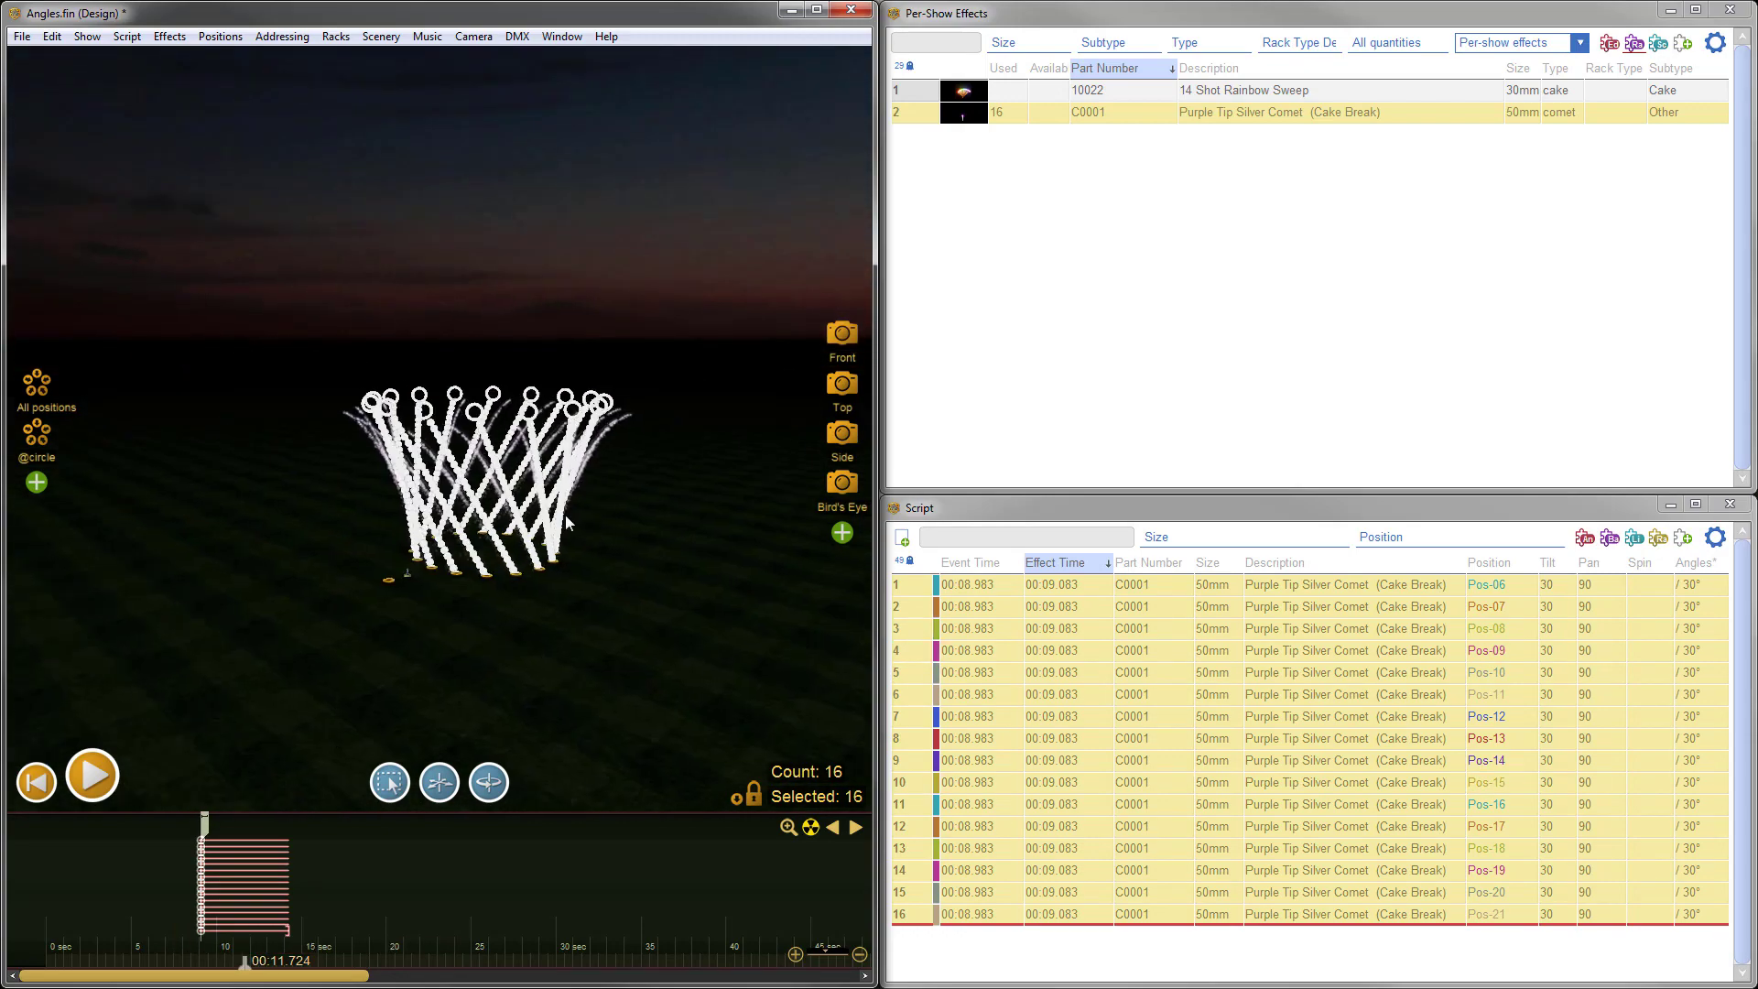
drag(715, 490, 689, 661)
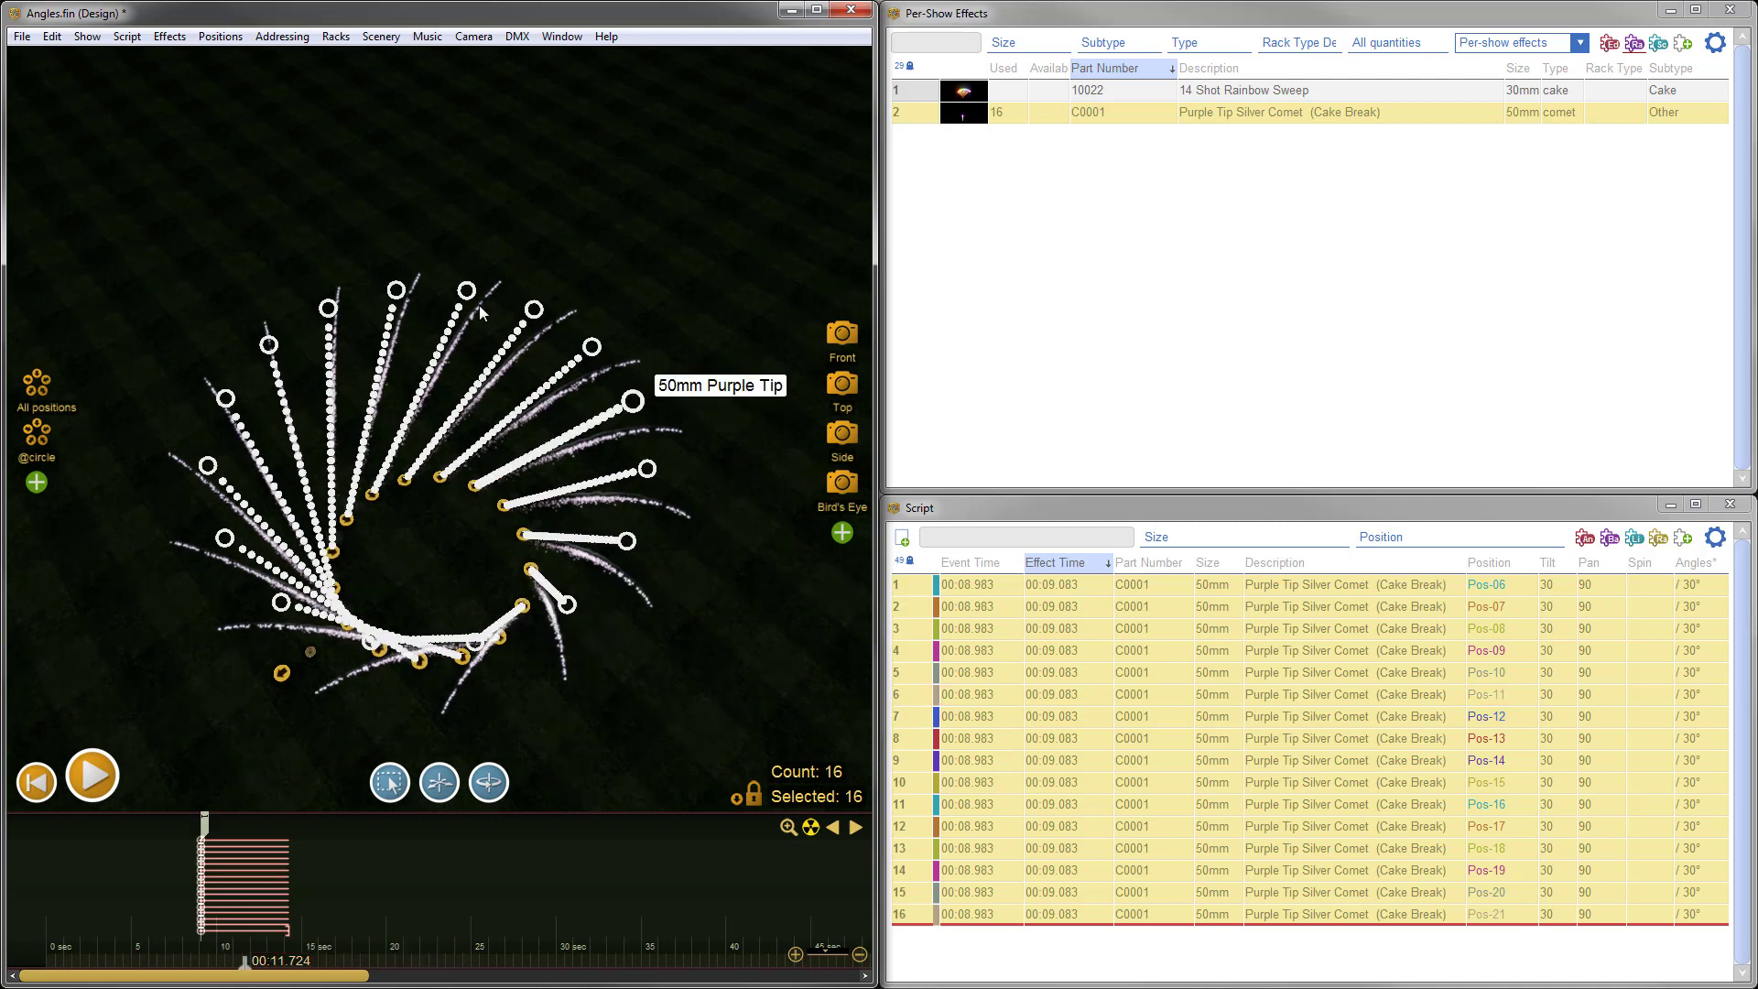
click(568, 605)
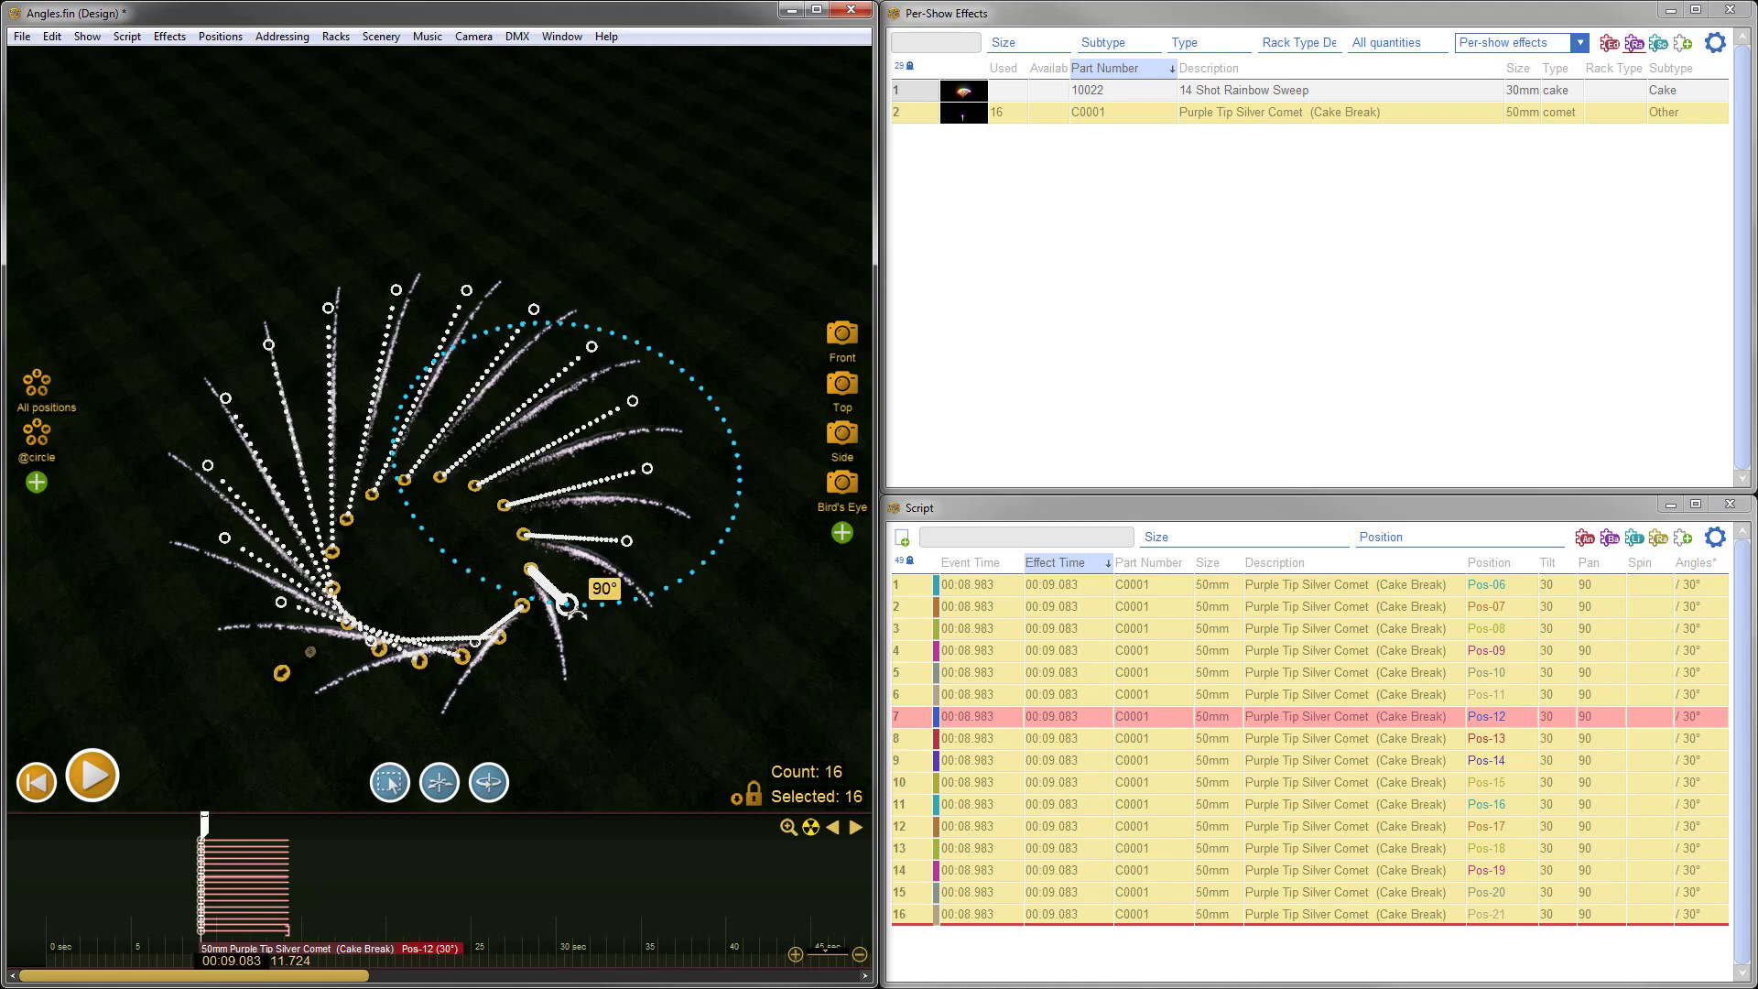
drag(567, 604, 431, 539)
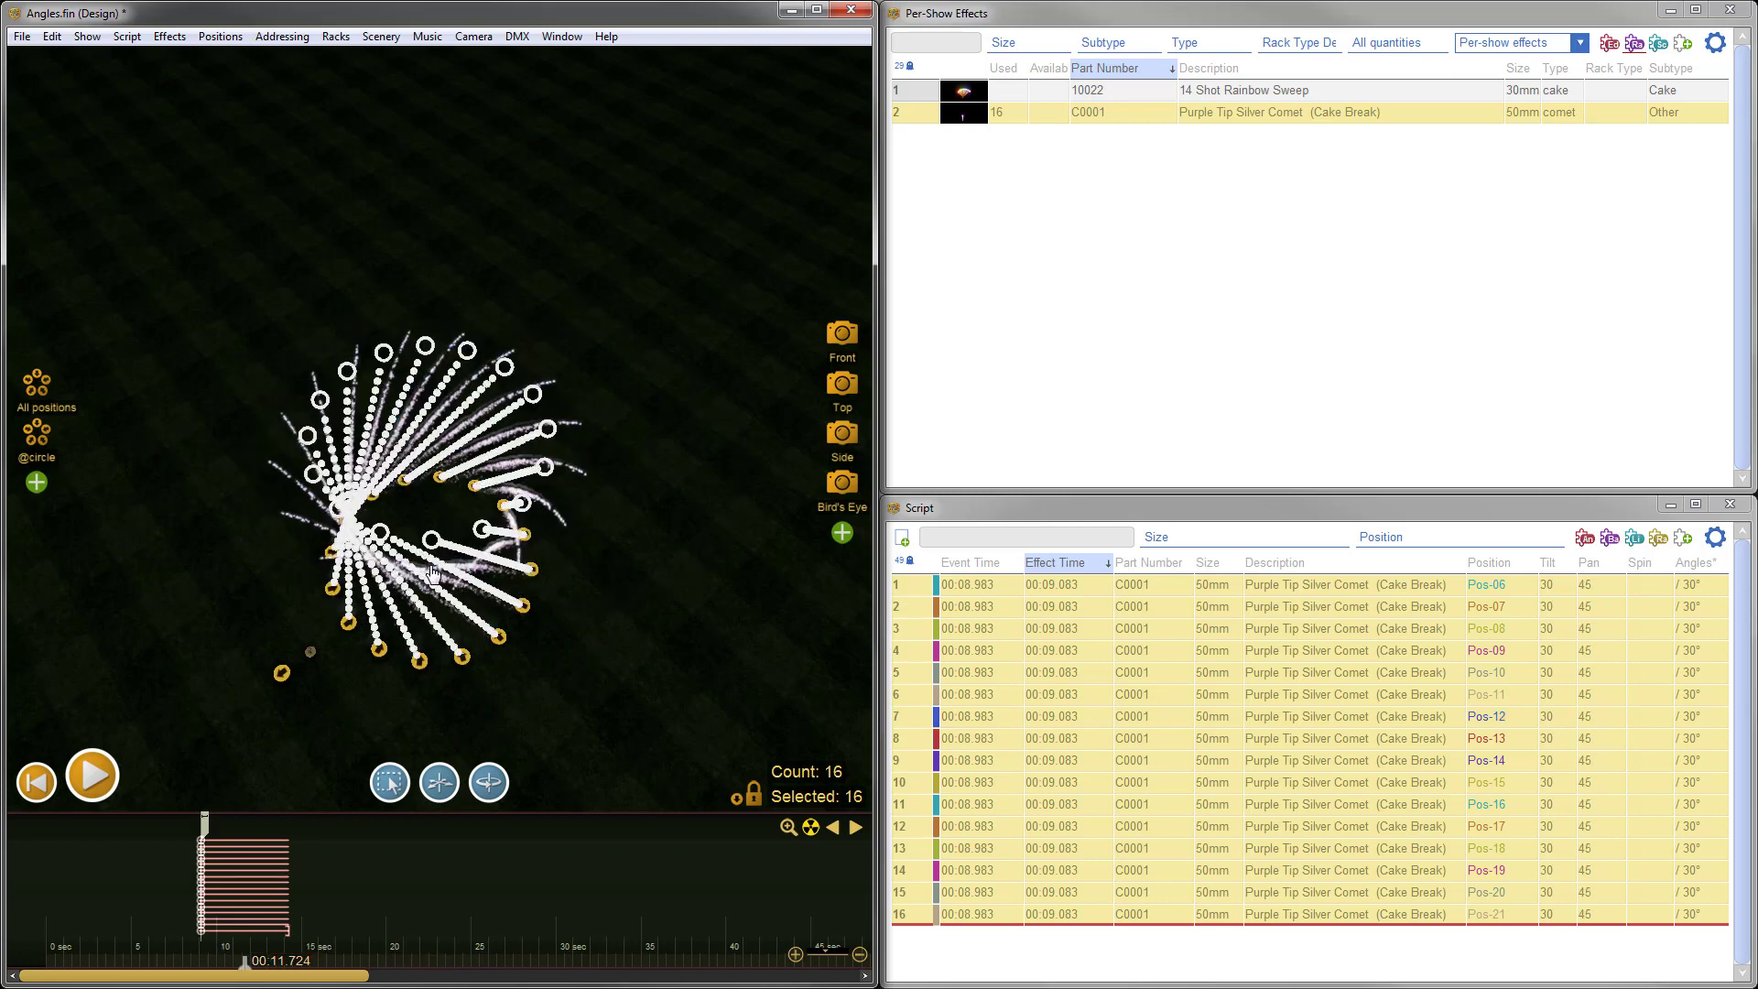
drag(574, 697, 588, 600)
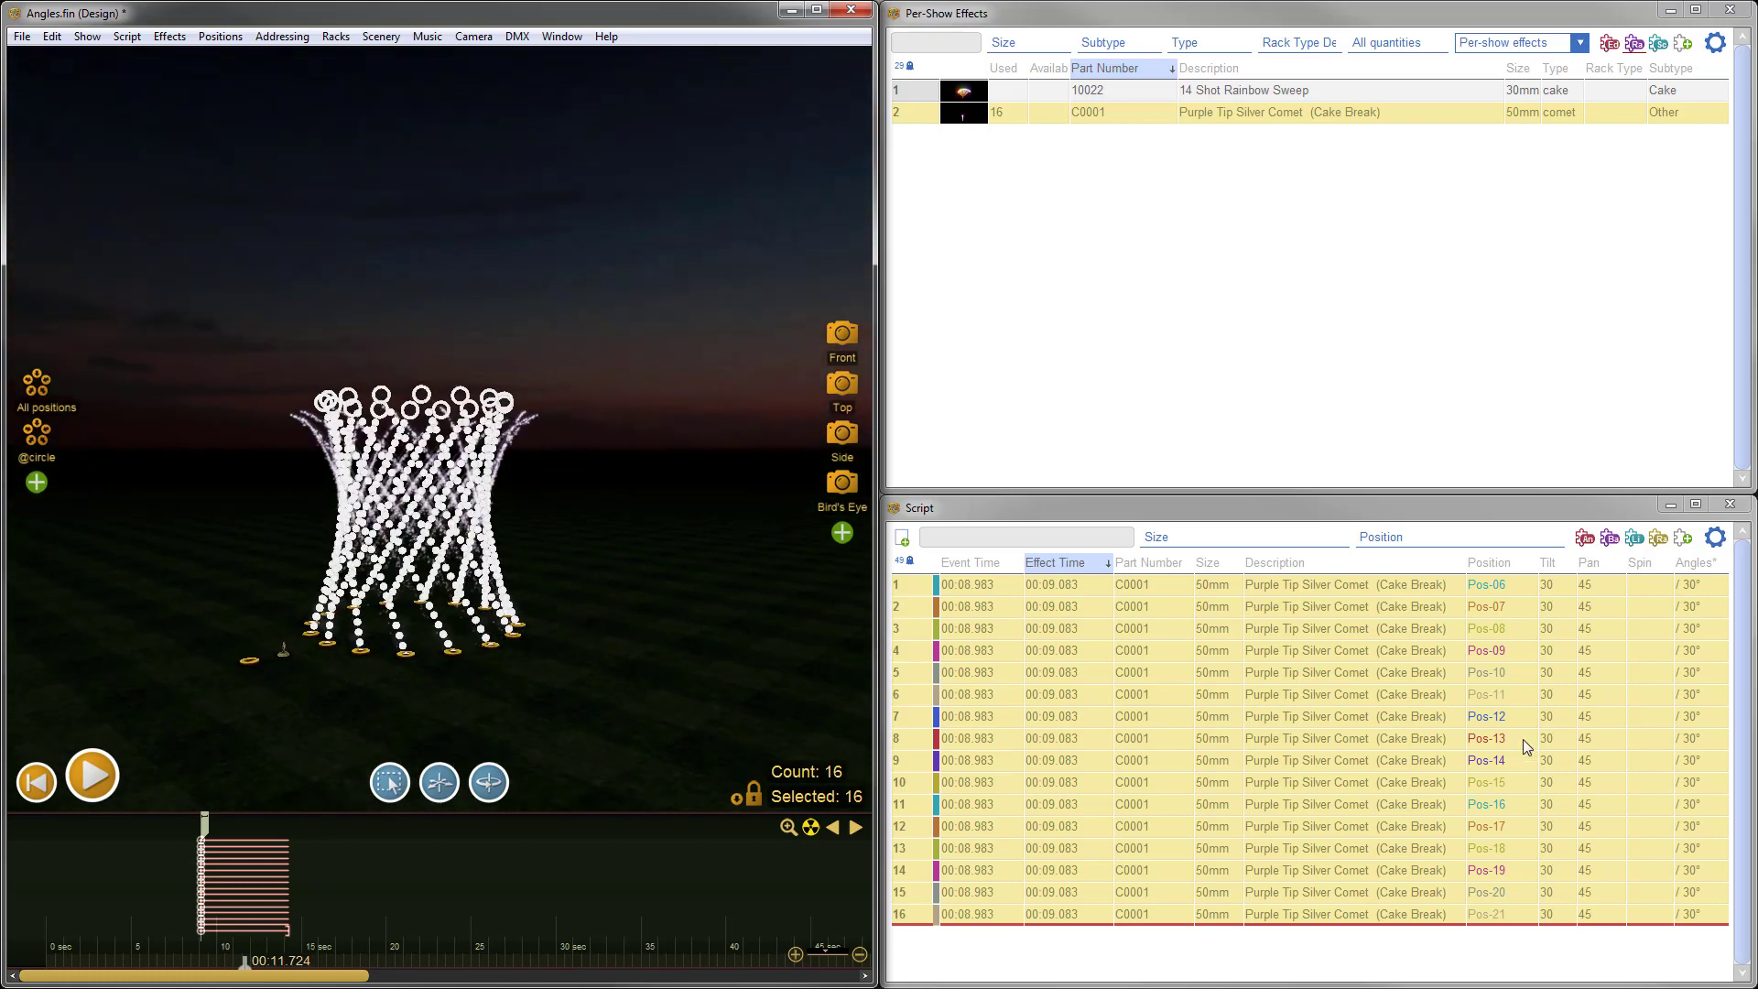
- Highlight the Tilt and Pan values of all comets in the script and play the show from 00:08.274
drag(1561, 590, 1559, 918)
drag(1602, 586, 1599, 913)
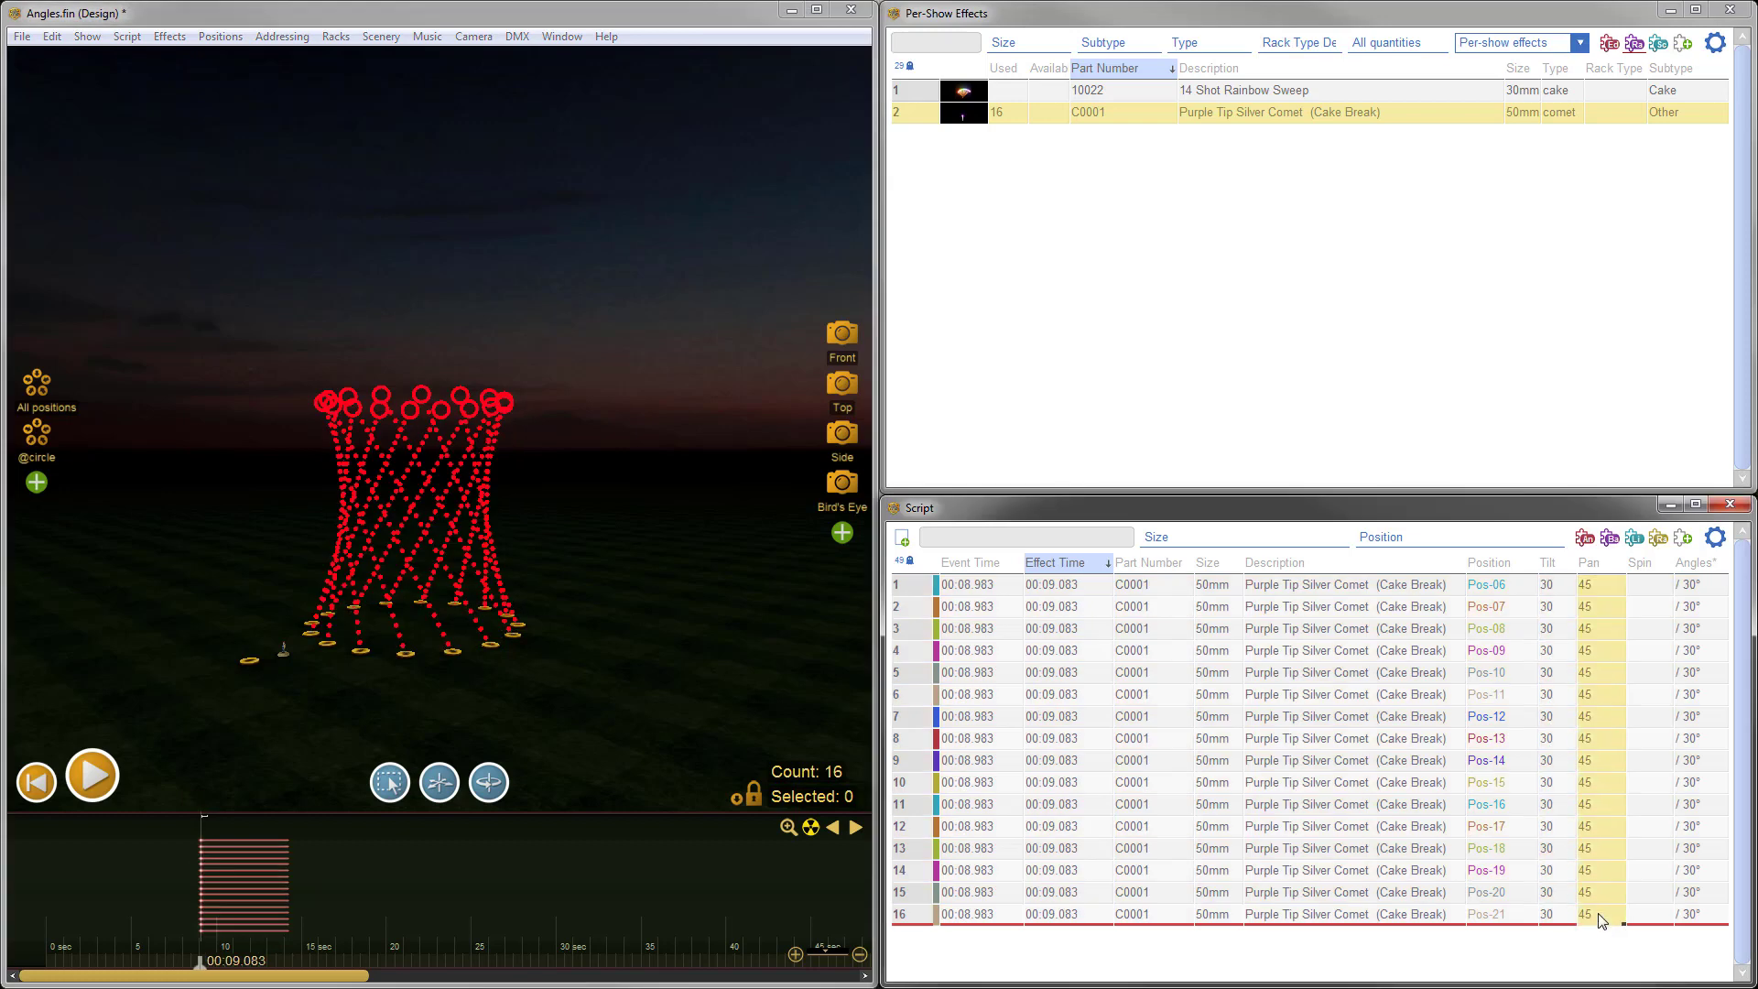
click(186, 927)
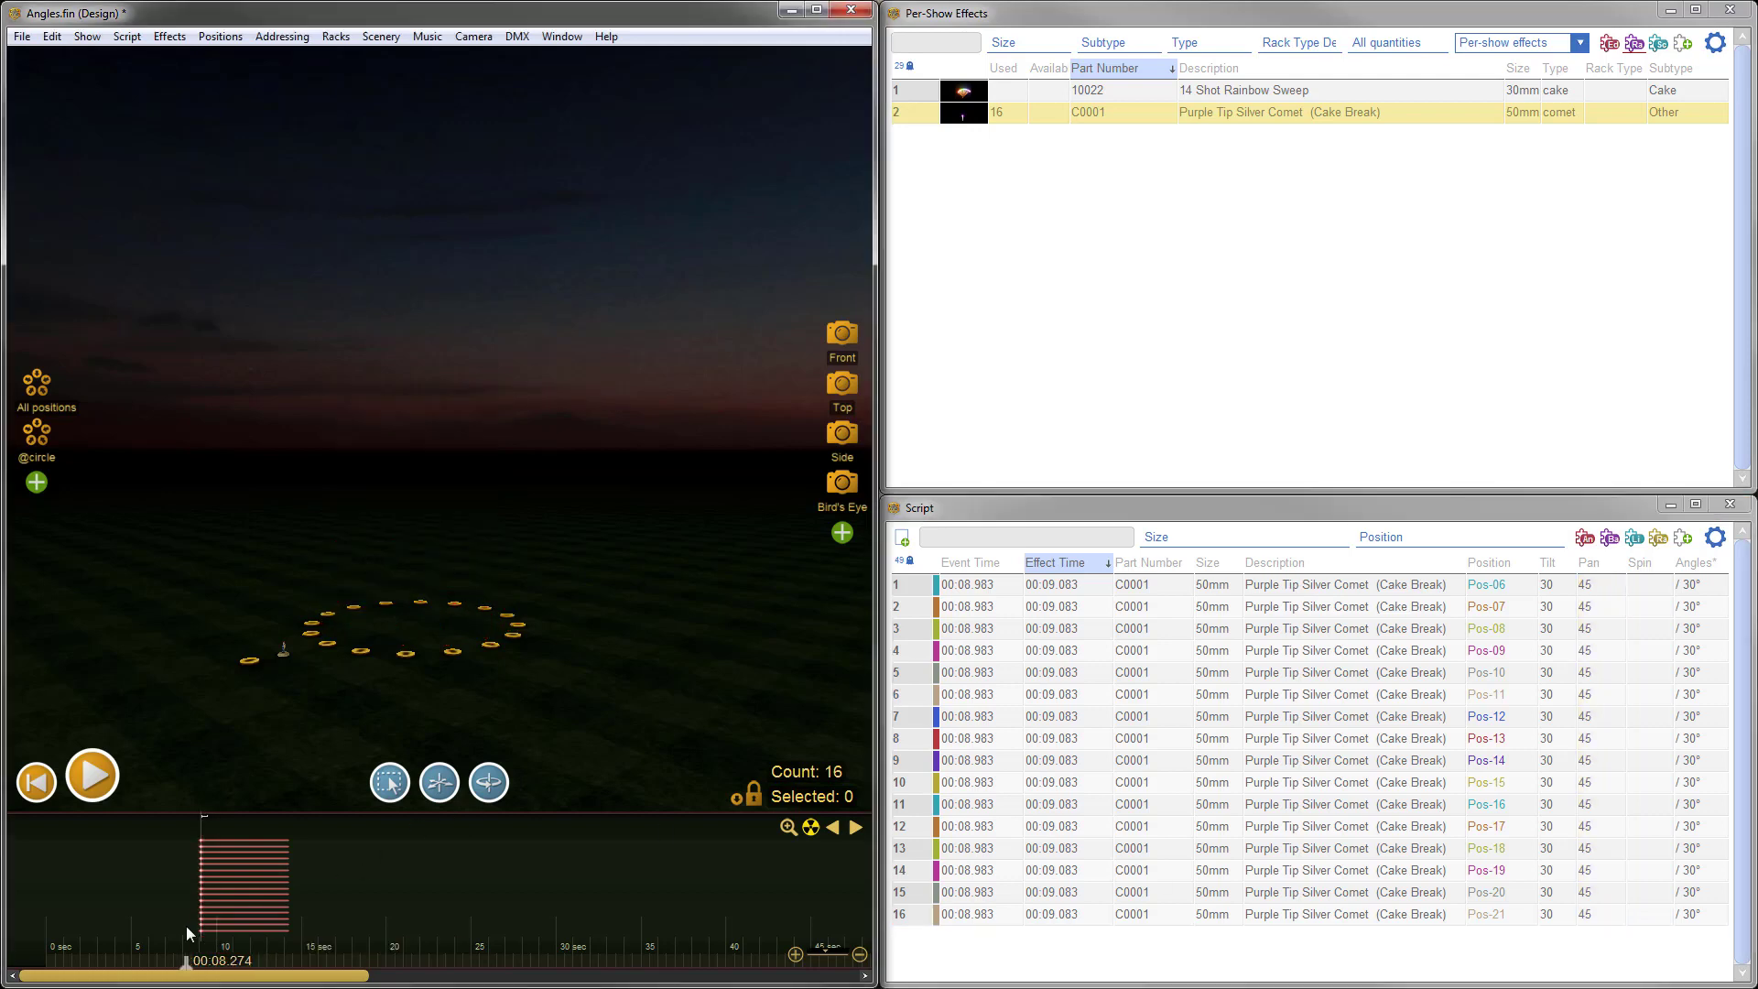
key(space)
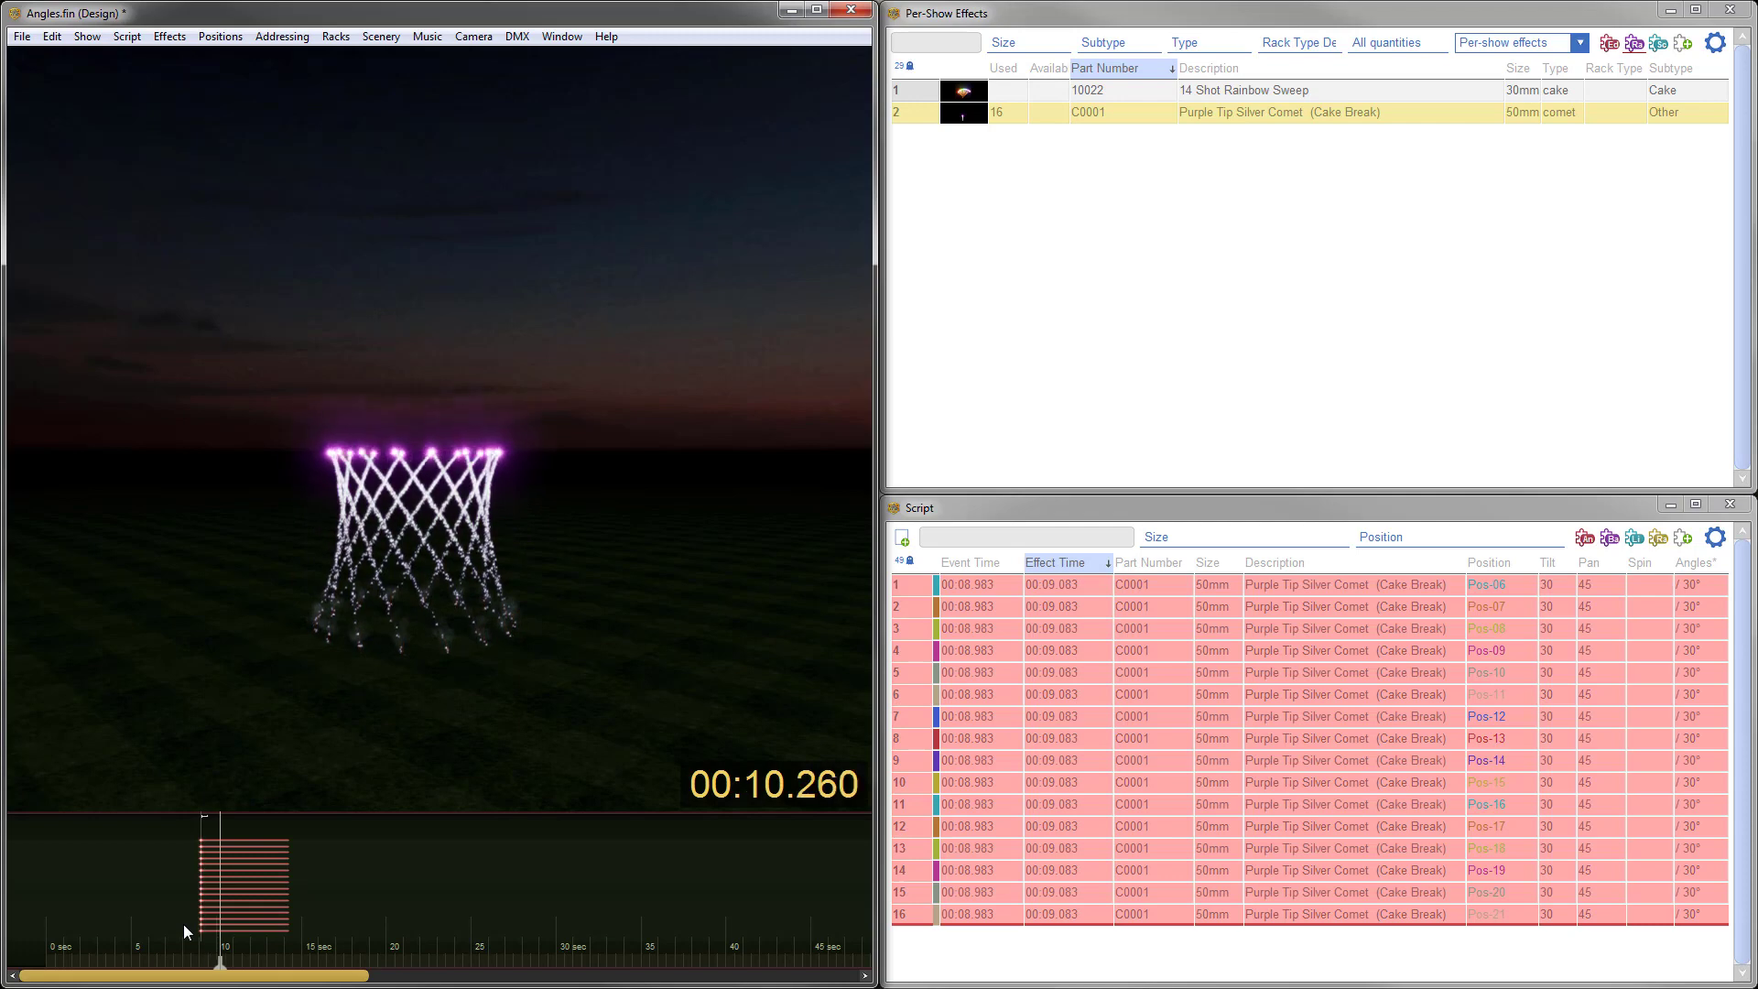
key(space)
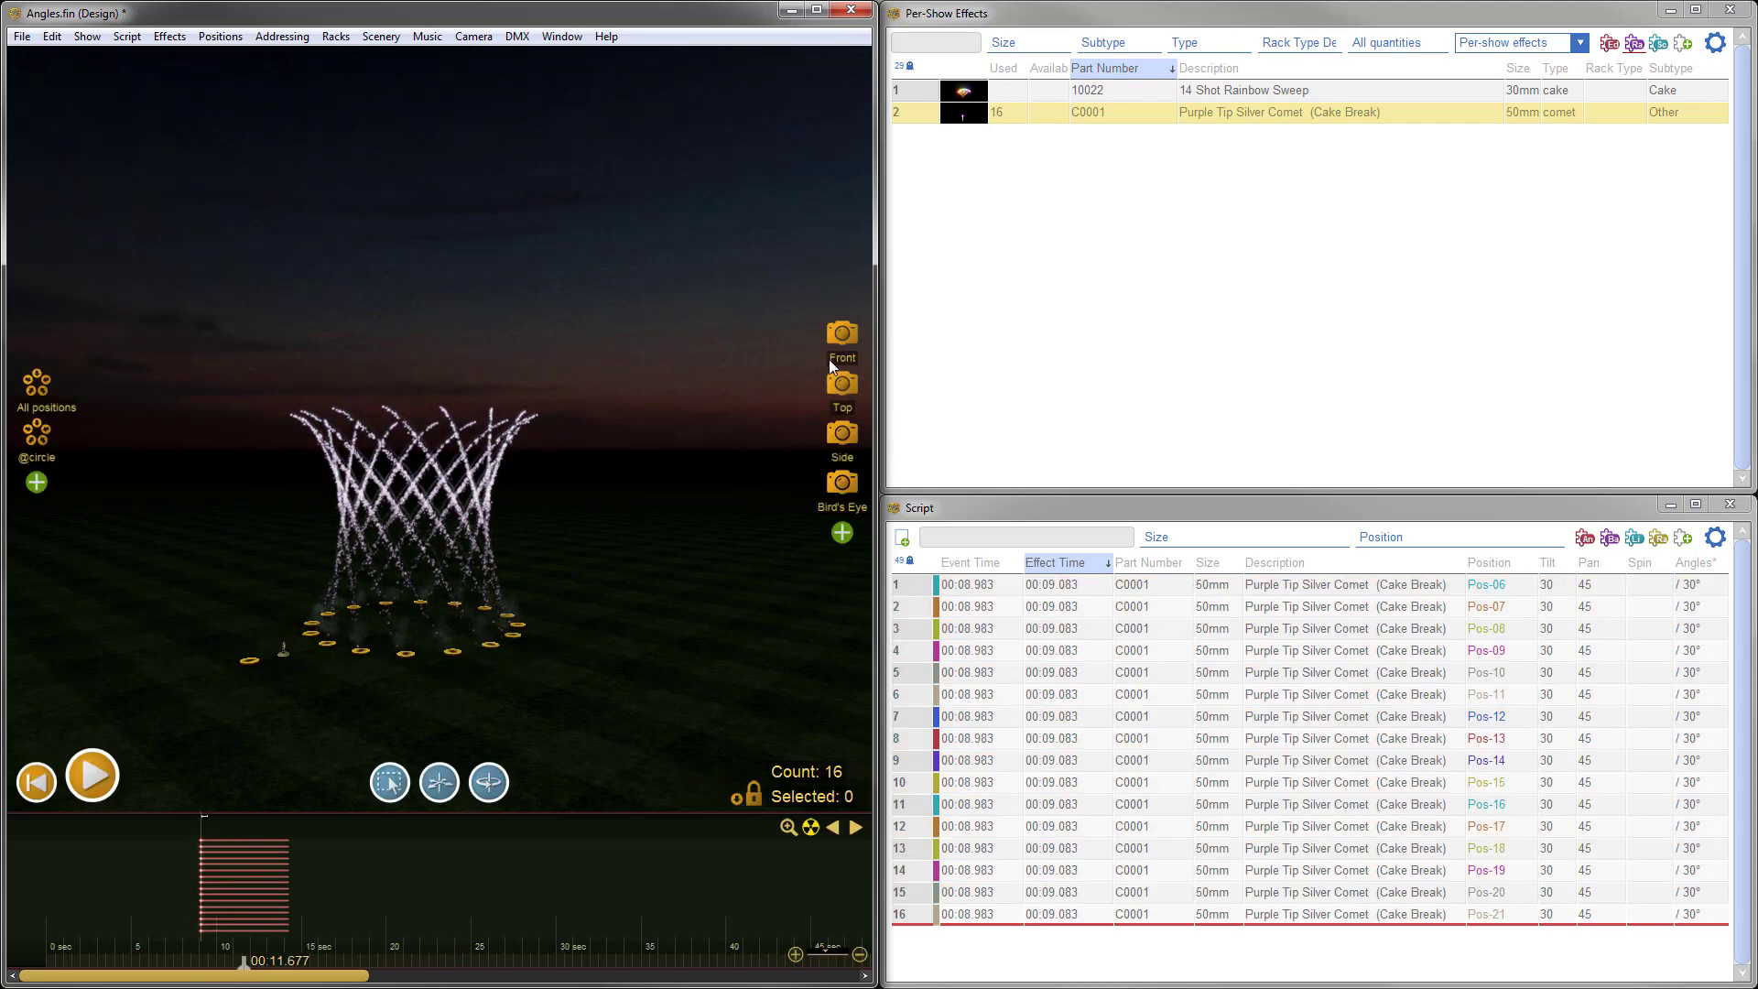
- View the circle from the Bird's Eye camera and examine the script's Angles values for all comets, including Pos-06
click(841, 482)
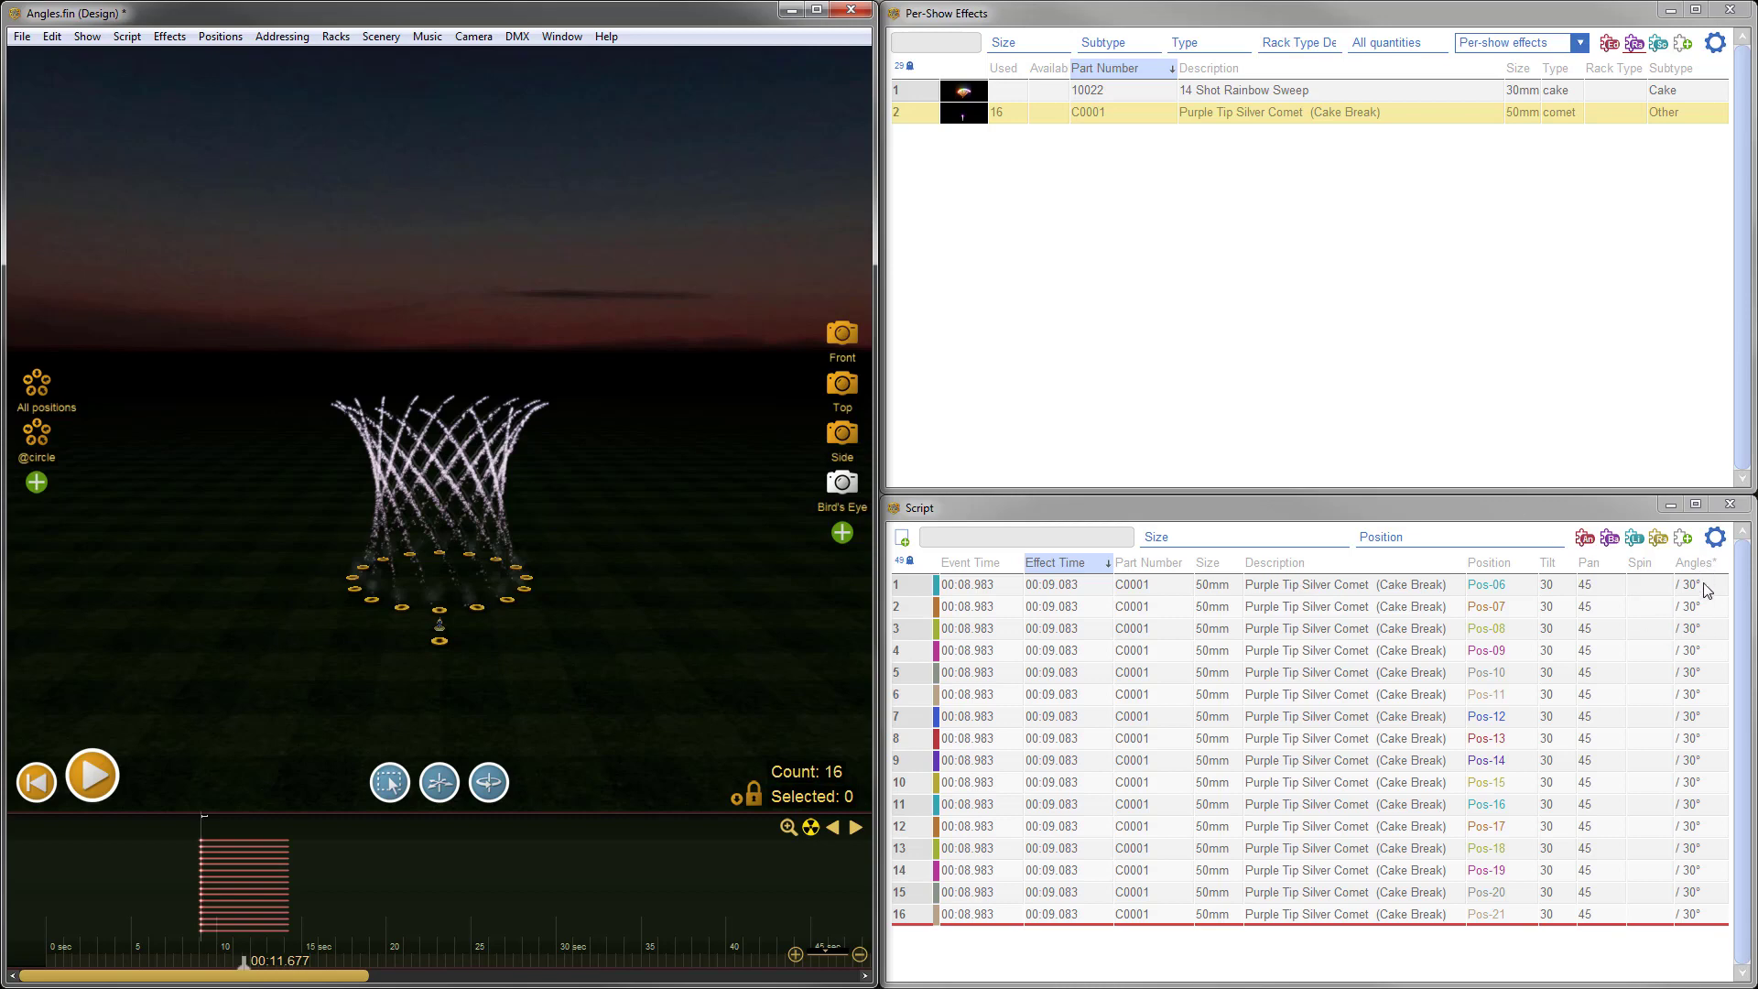
drag(1705, 586, 1704, 914)
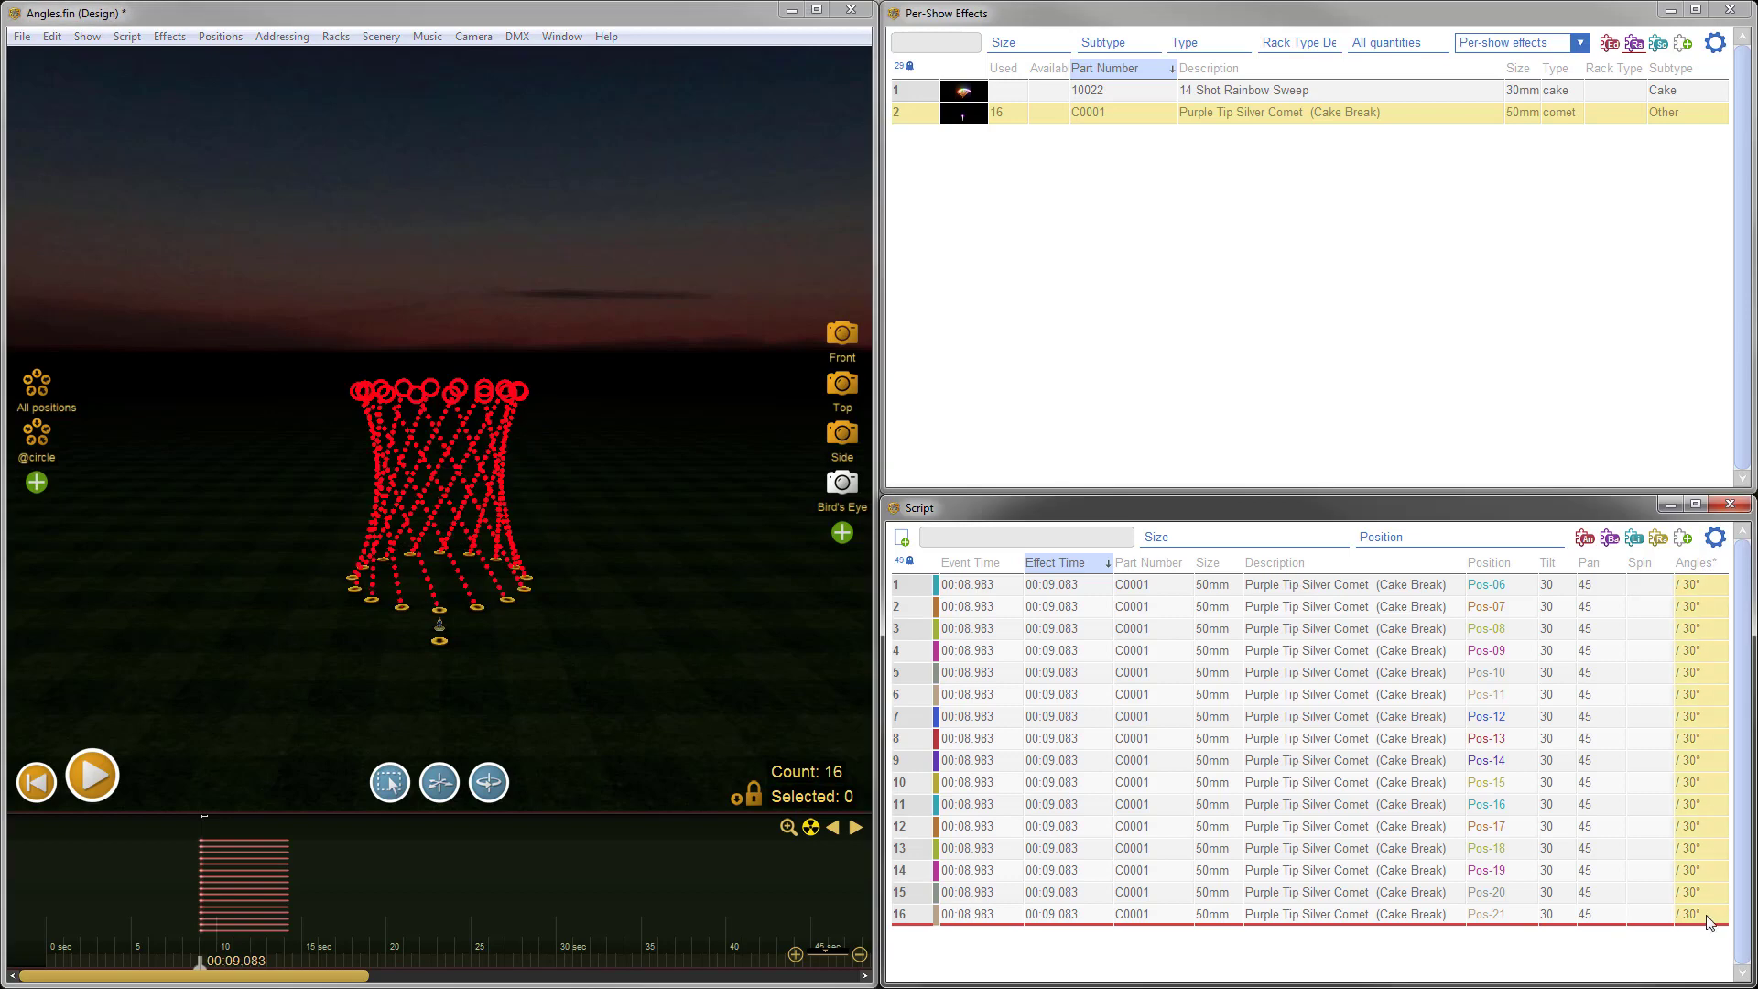
click(1705, 914)
click(1701, 586)
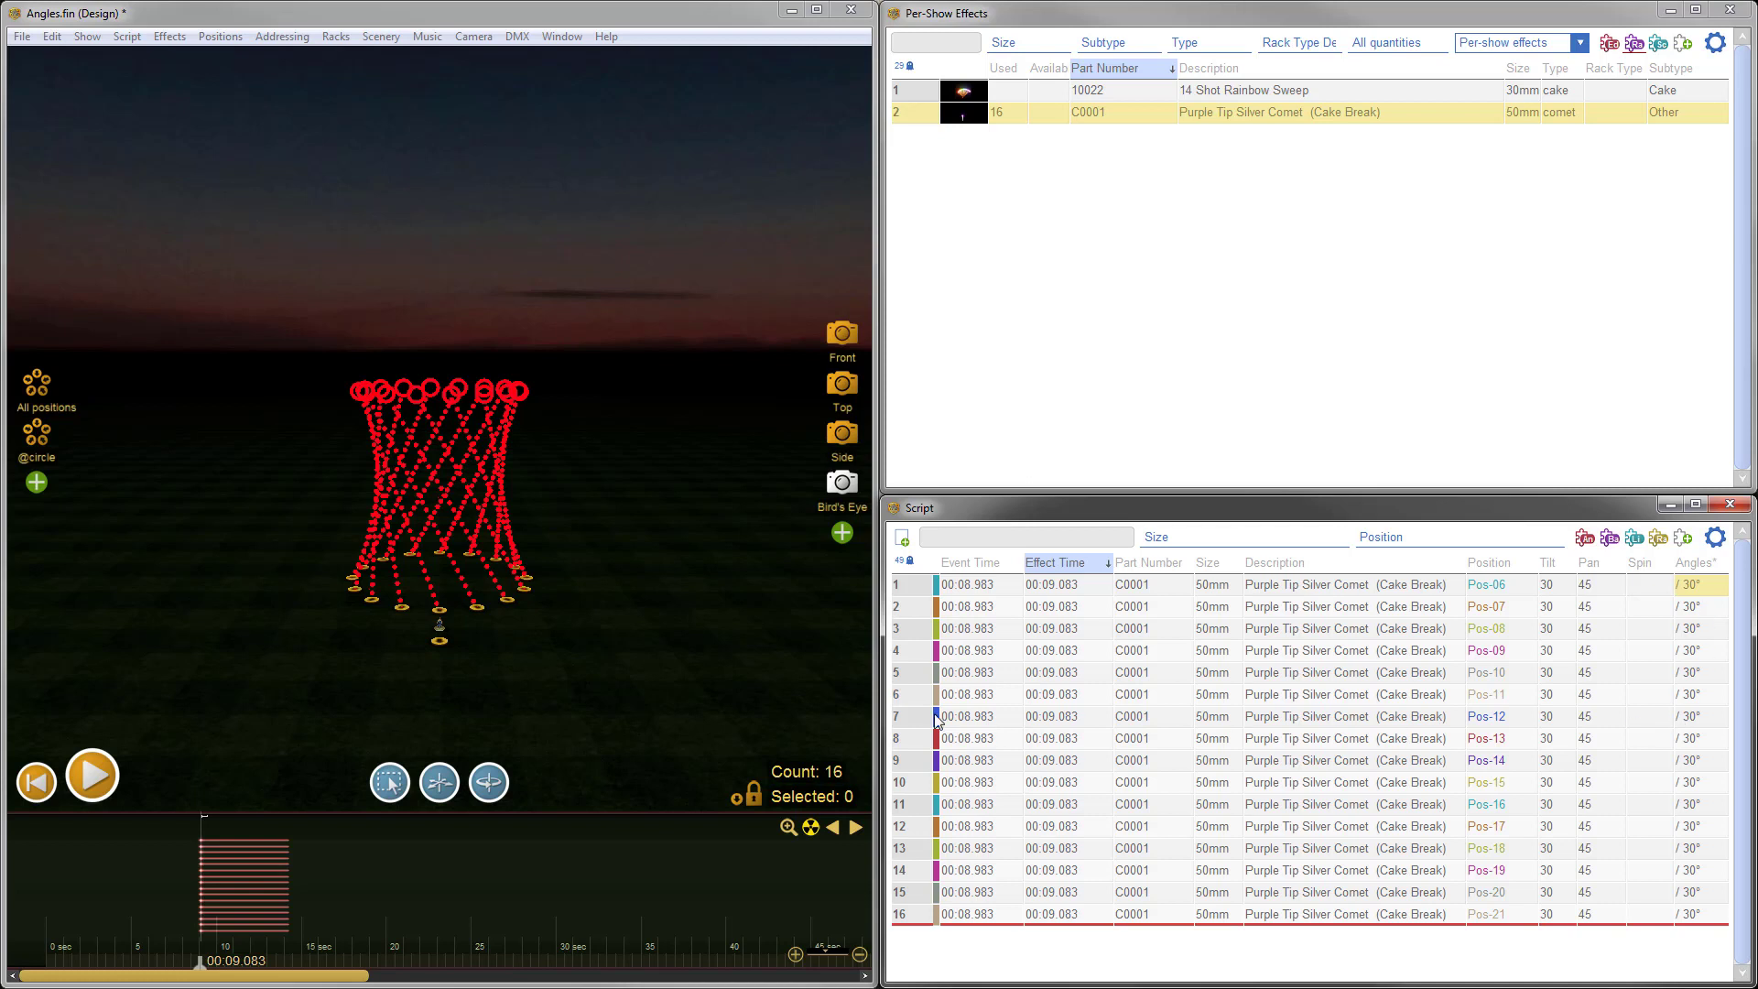
- Scrub the show to 00:11.509 and set the Pan of the Pos-08 comet alone to 10
click(242, 961)
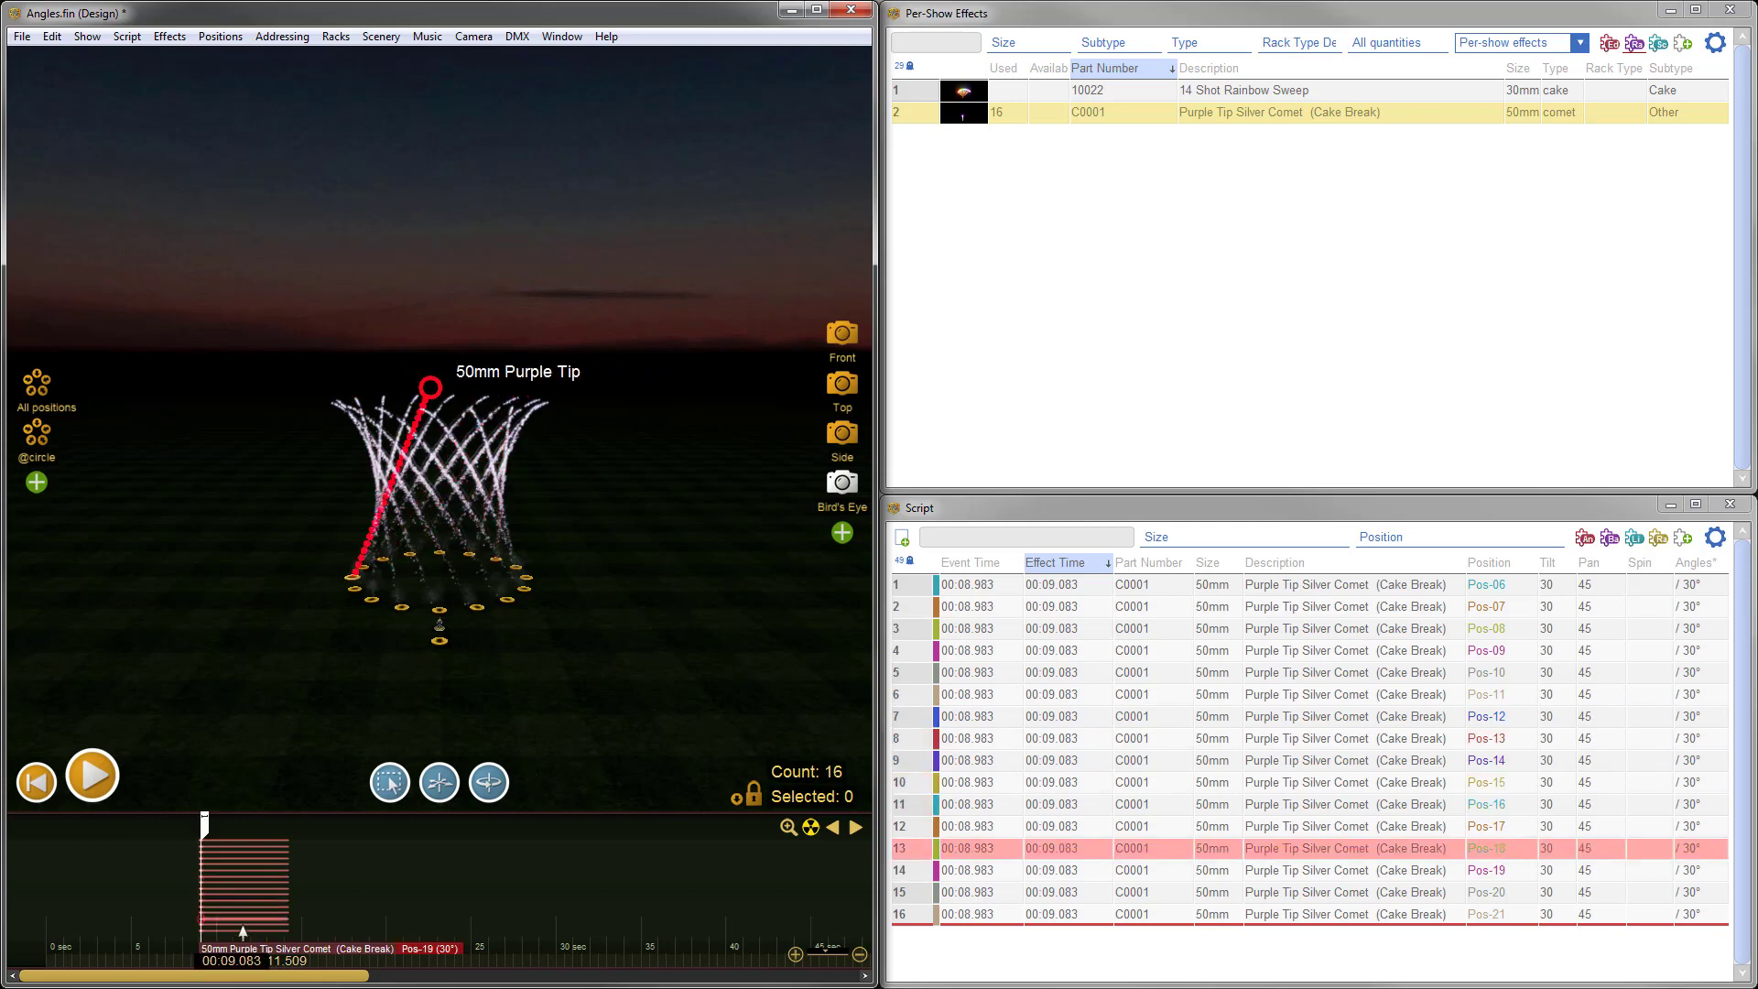
click(245, 858)
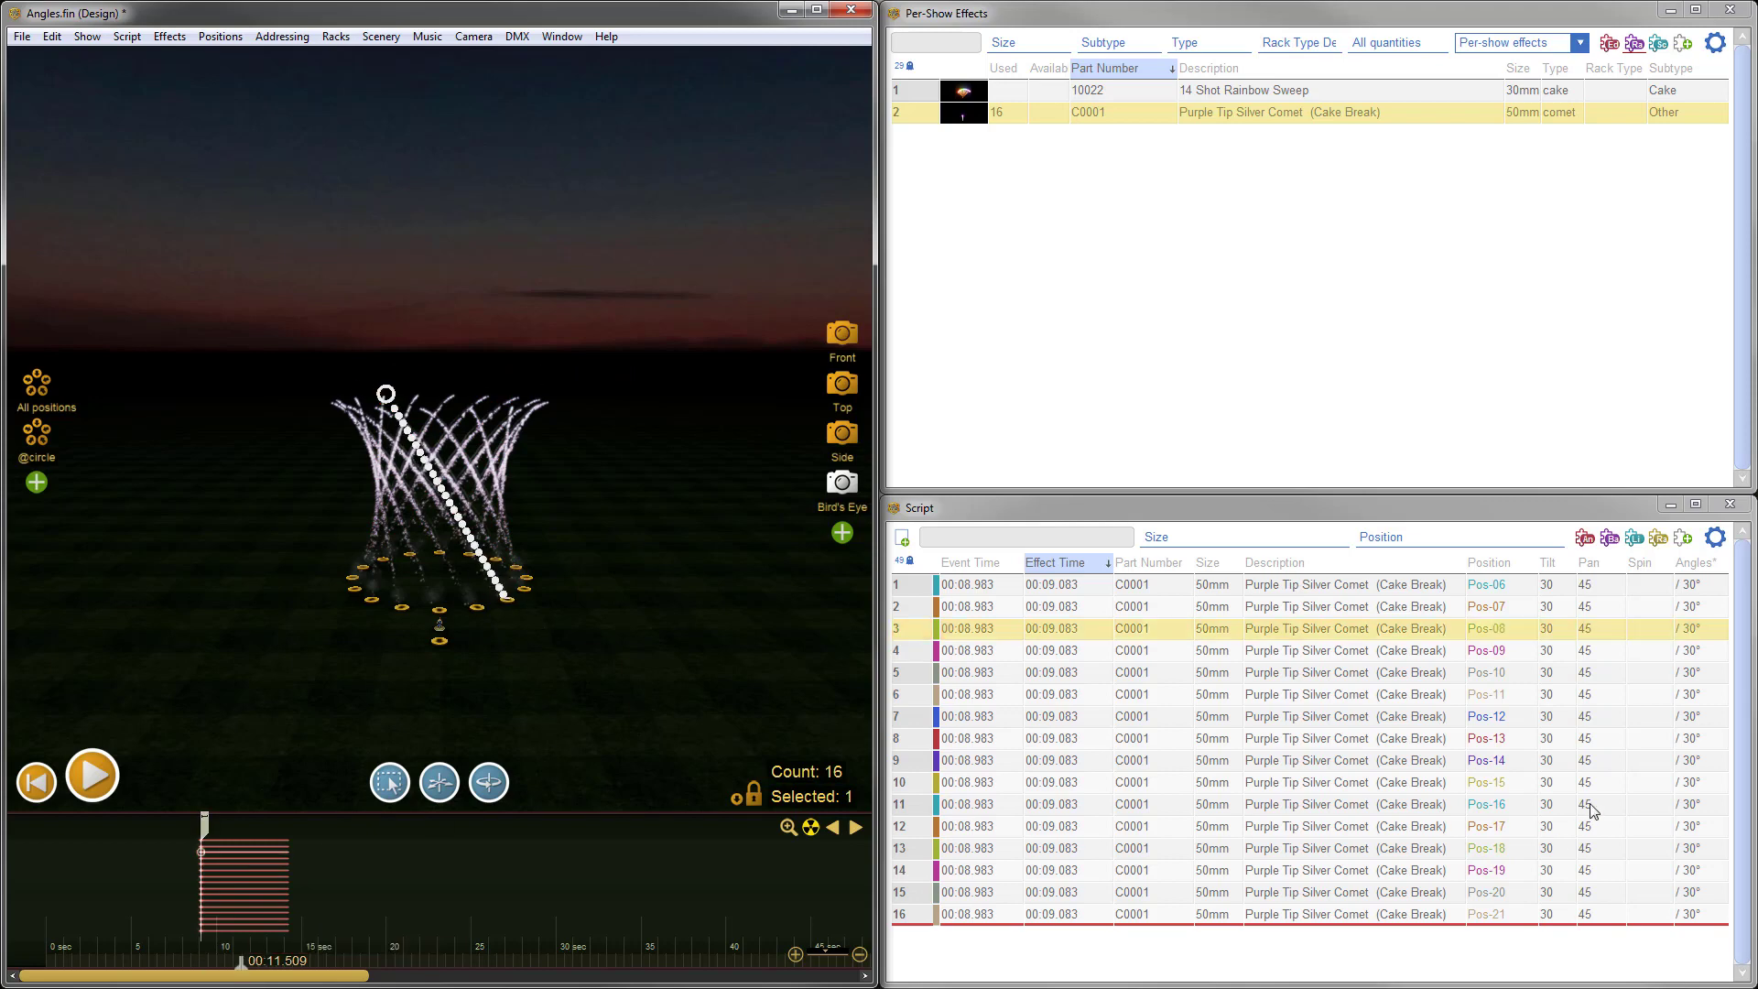
click(1602, 631)
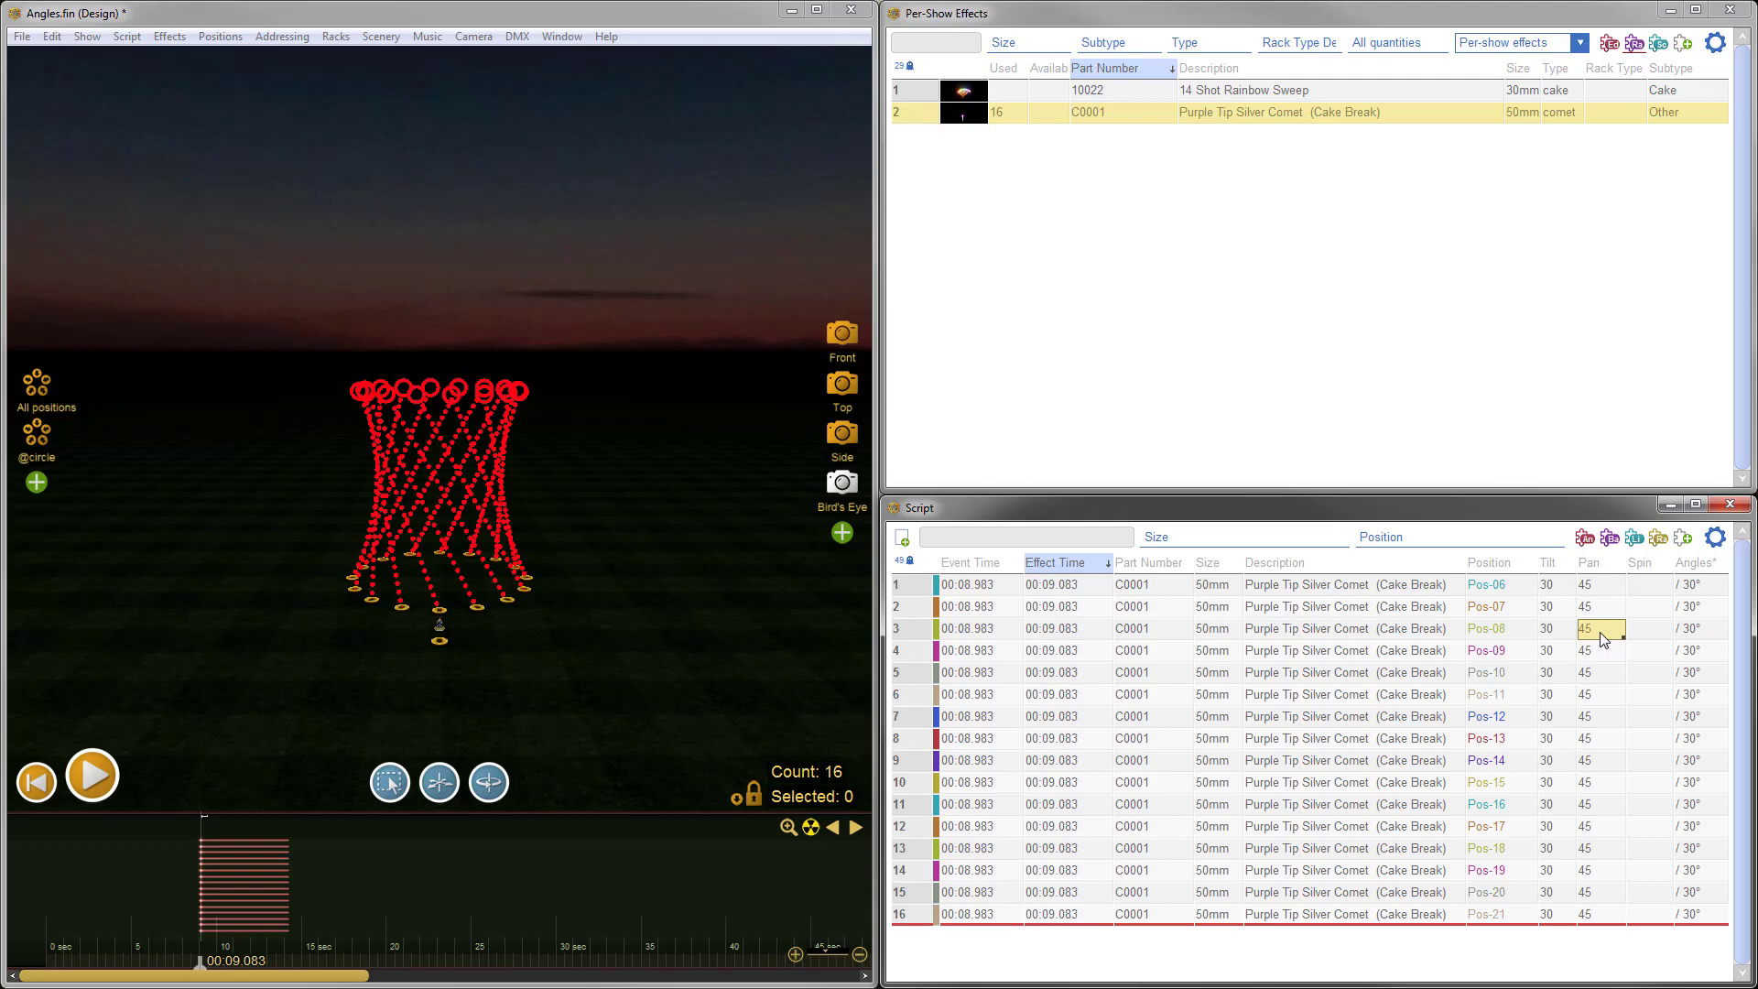
text(10)
key(Return)
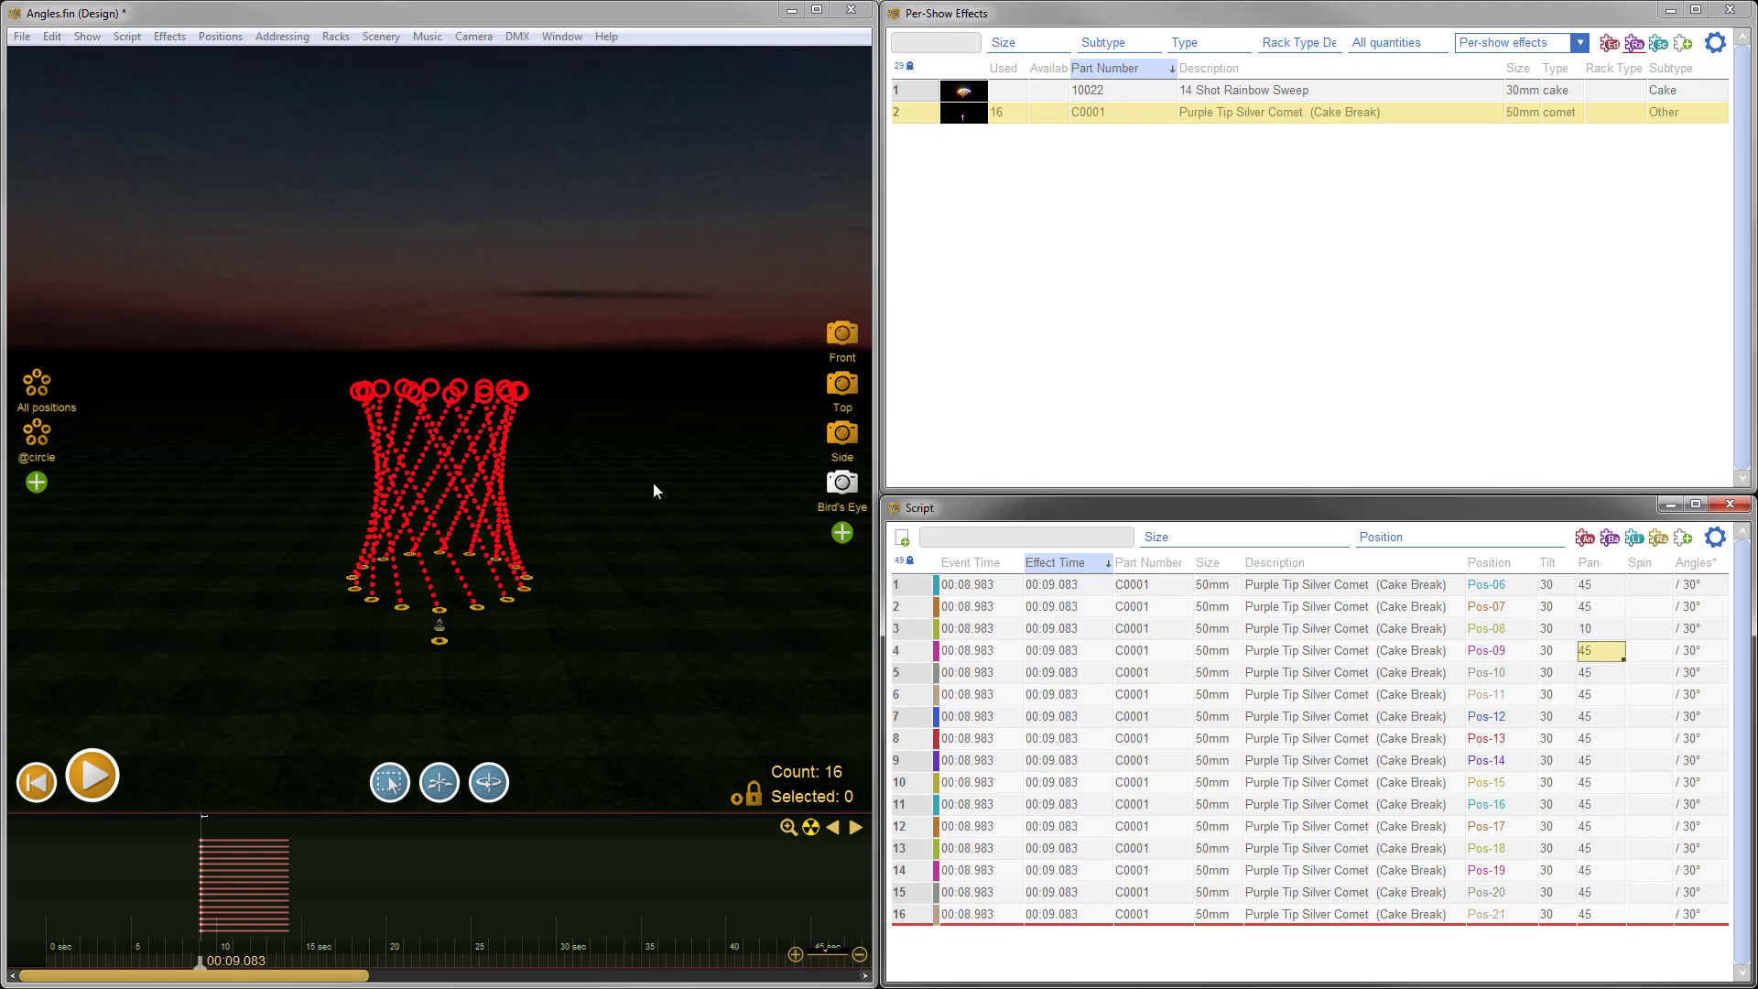
- Examine the Pos-08 comet's trajectory from overhead and low camera angles, and check its Tilt and Angles values
drag(659, 491, 549, 632)
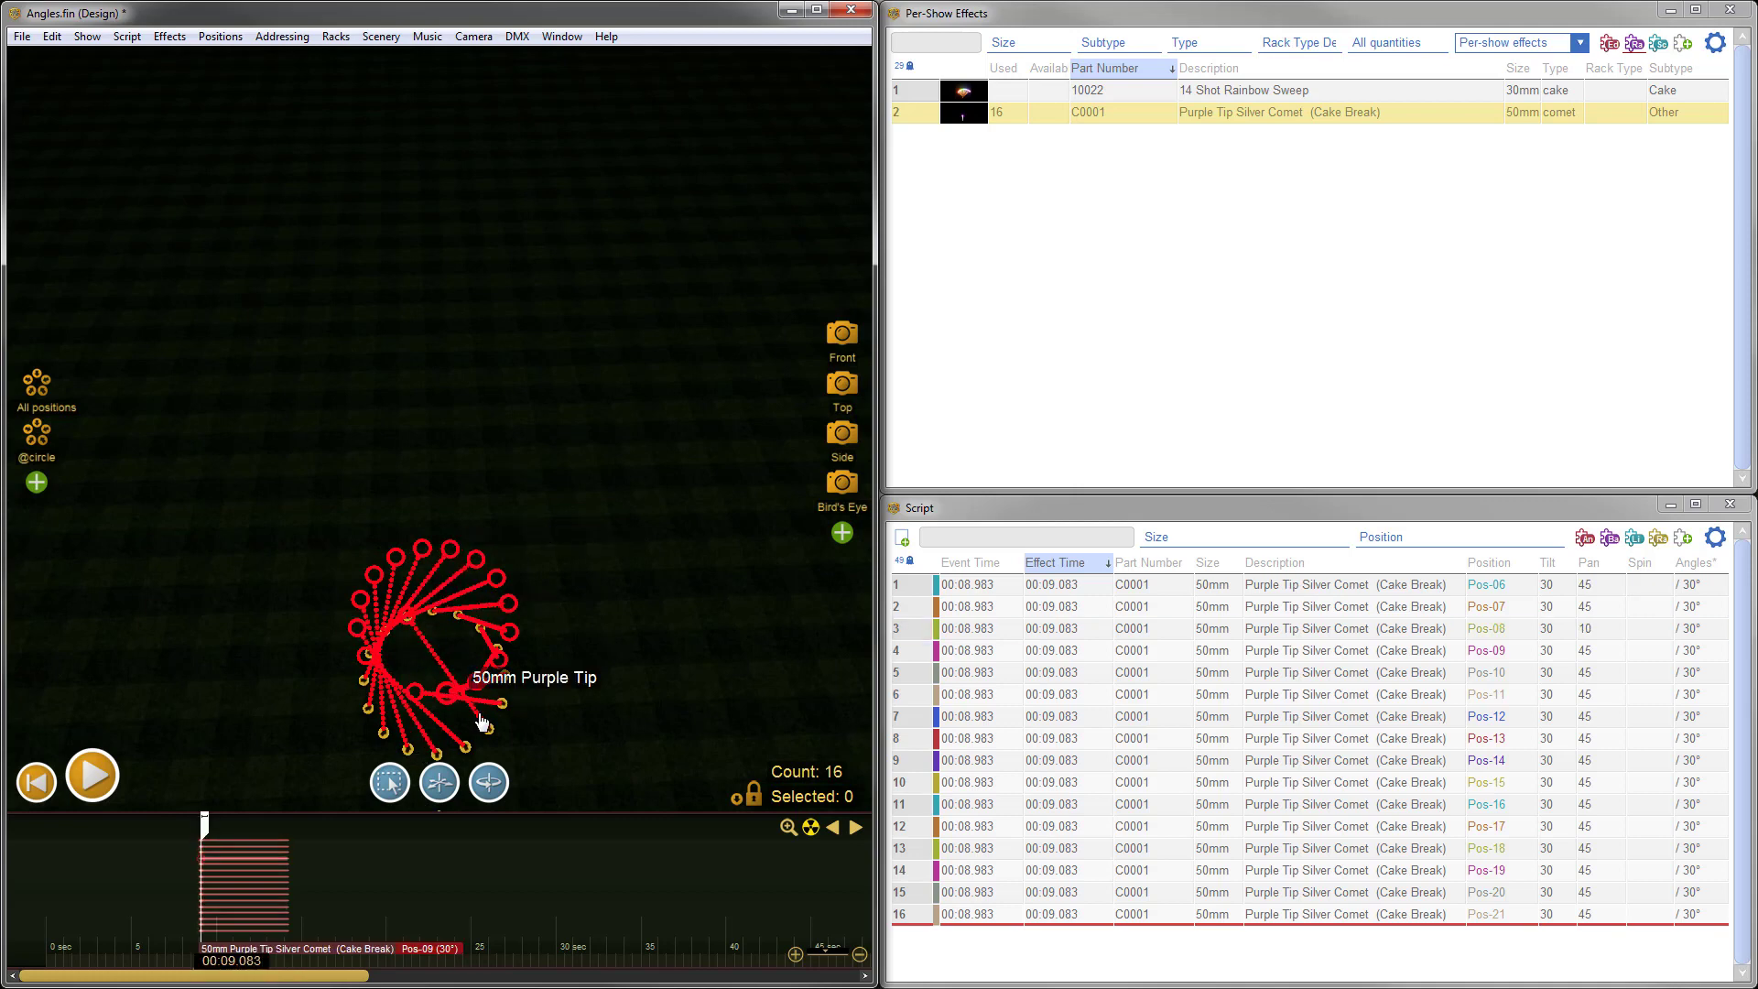
drag(628, 730, 567, 605)
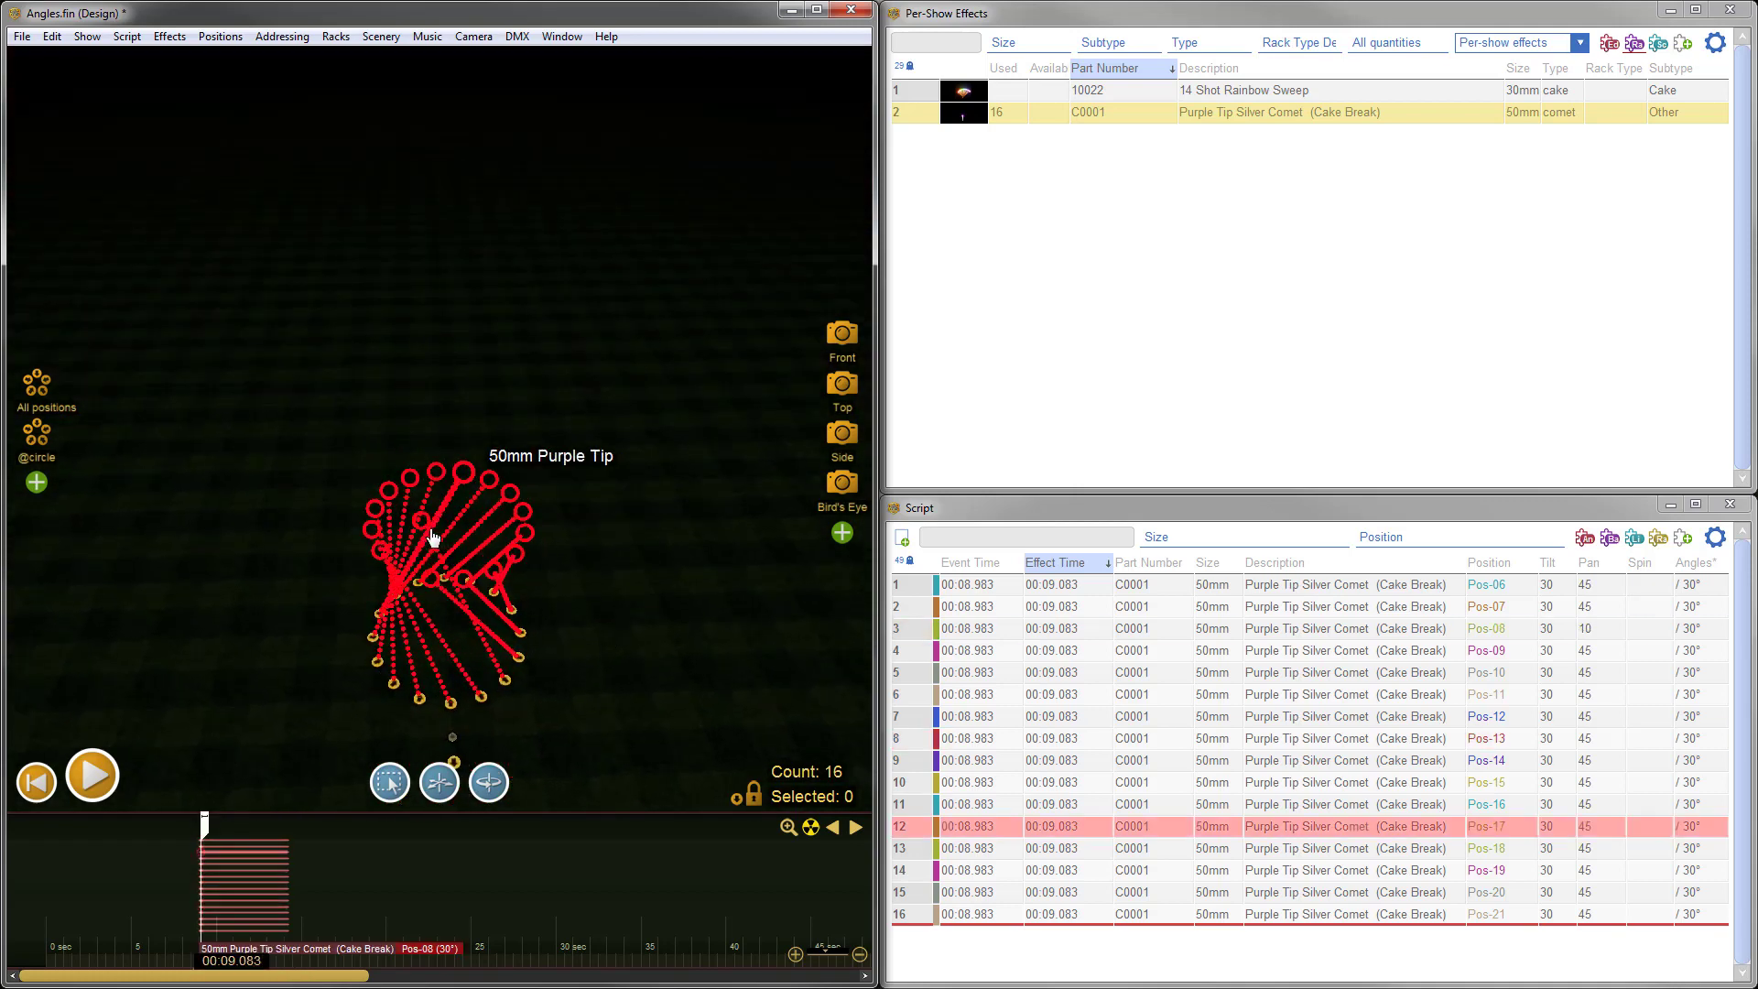
click(499, 685)
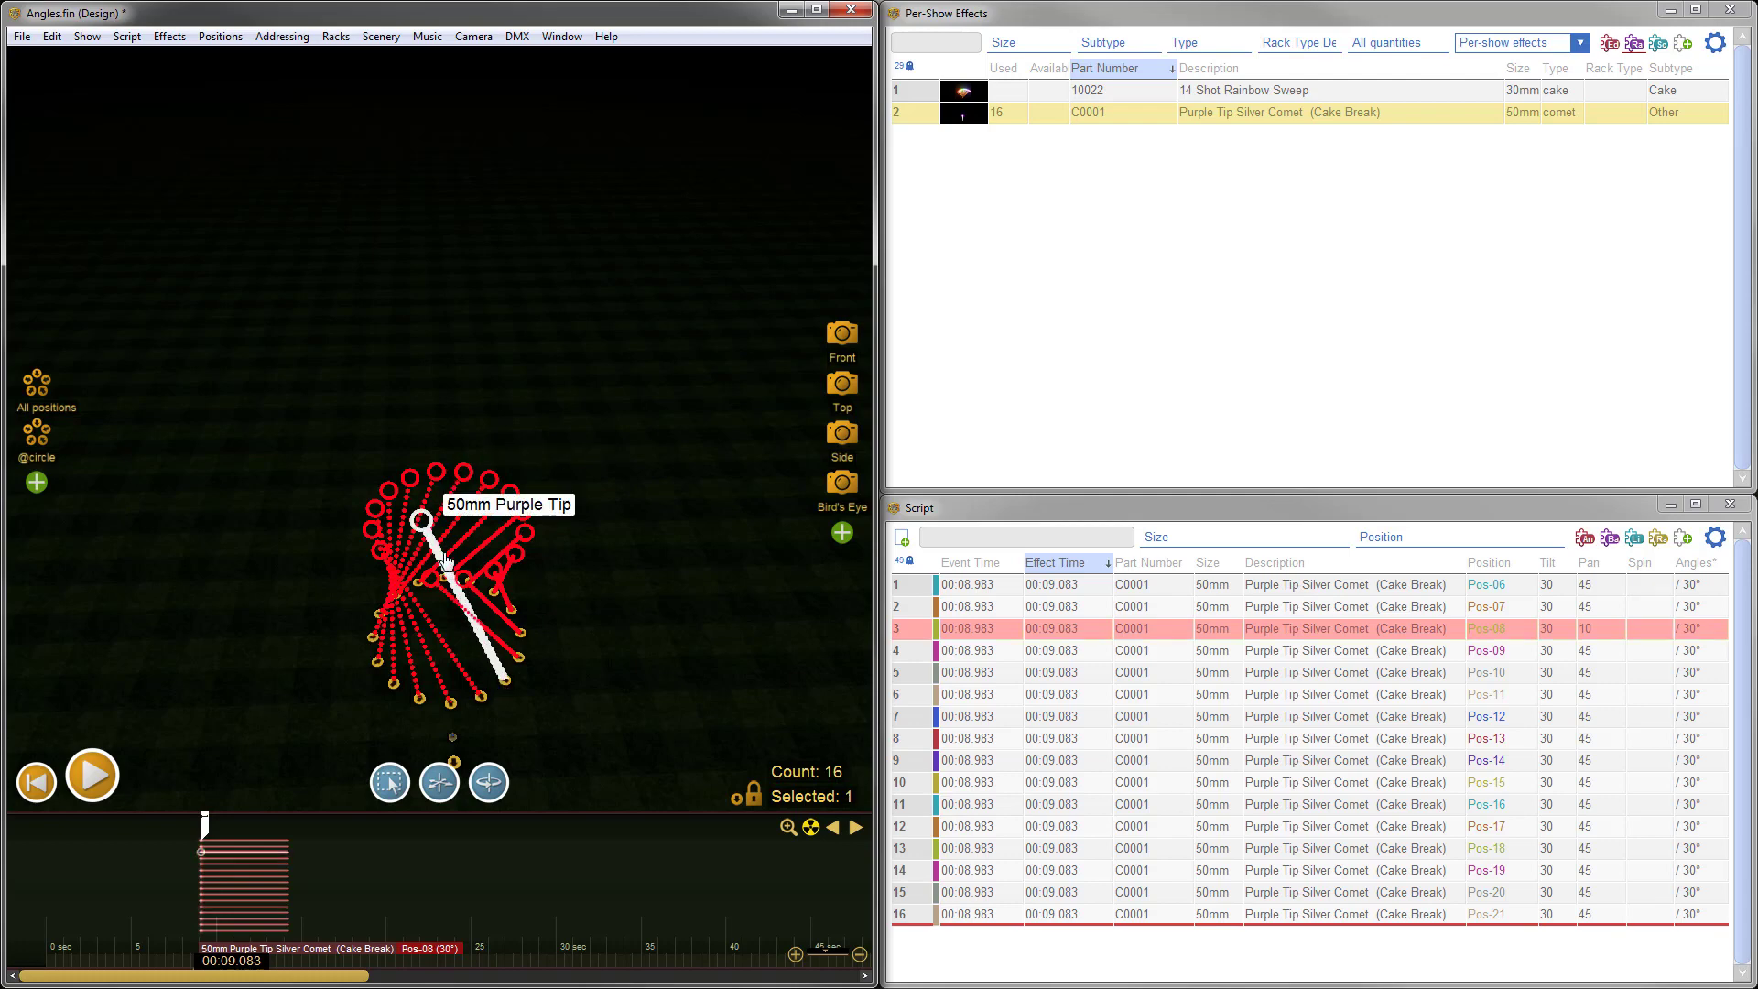
drag(630, 692, 655, 616)
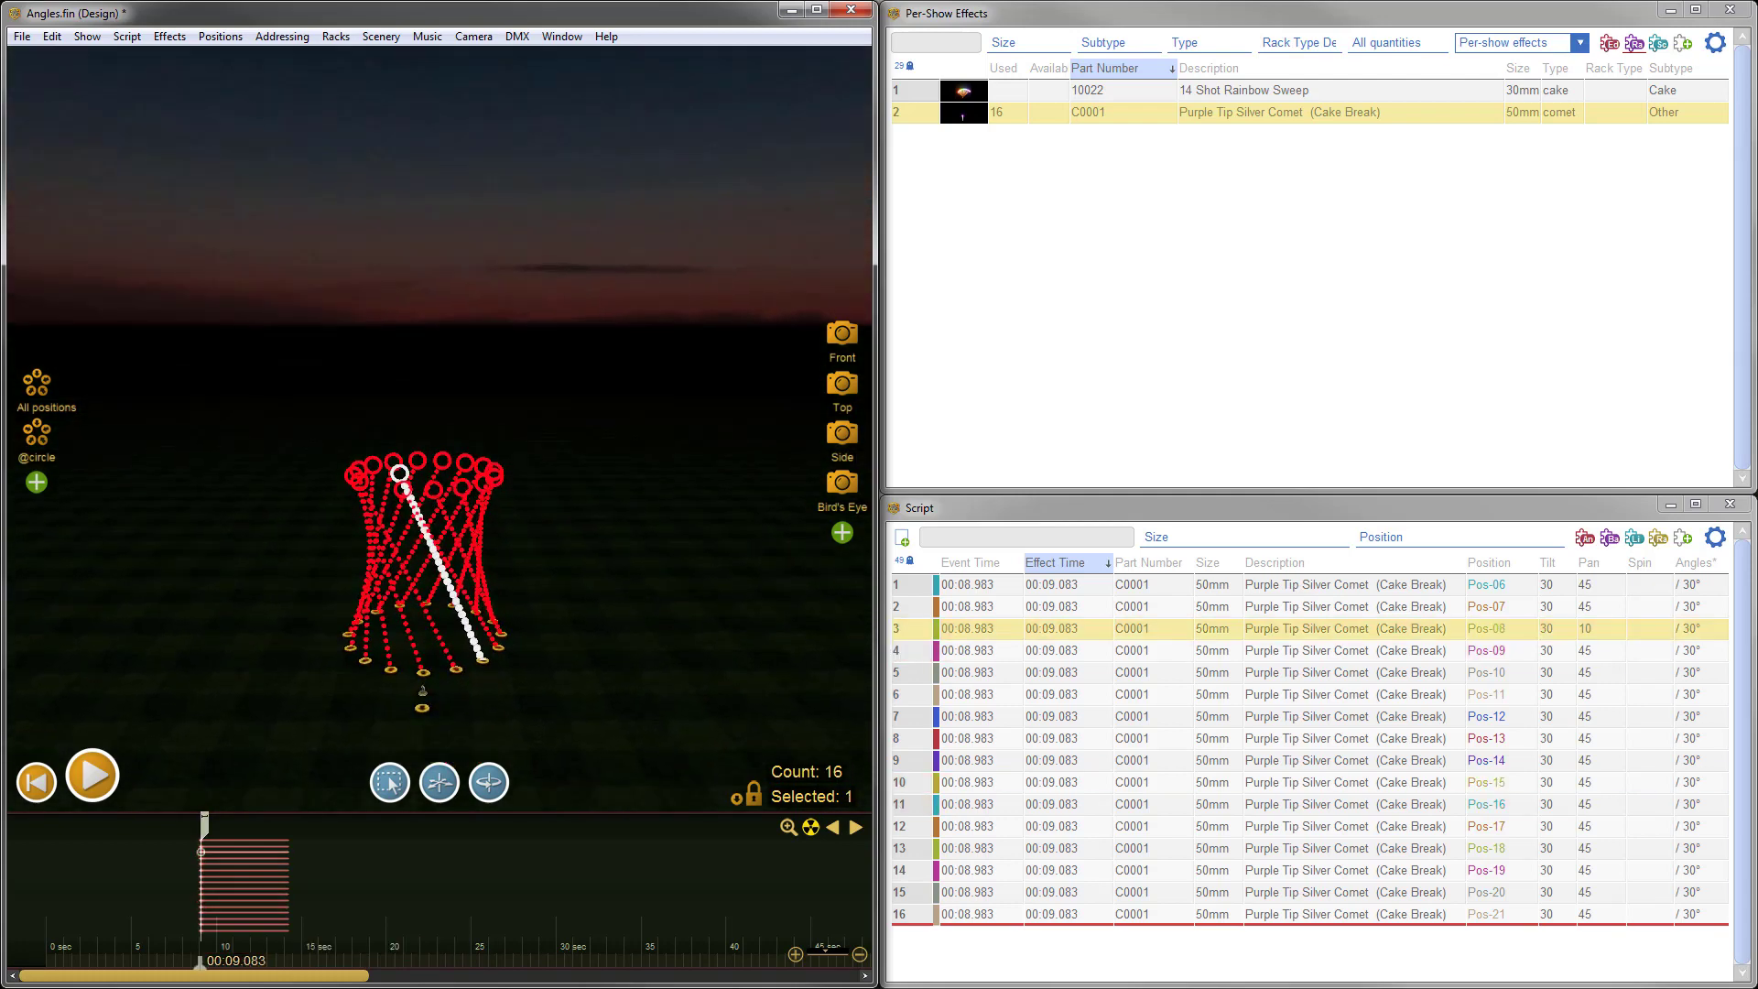
click(1558, 628)
click(1705, 632)
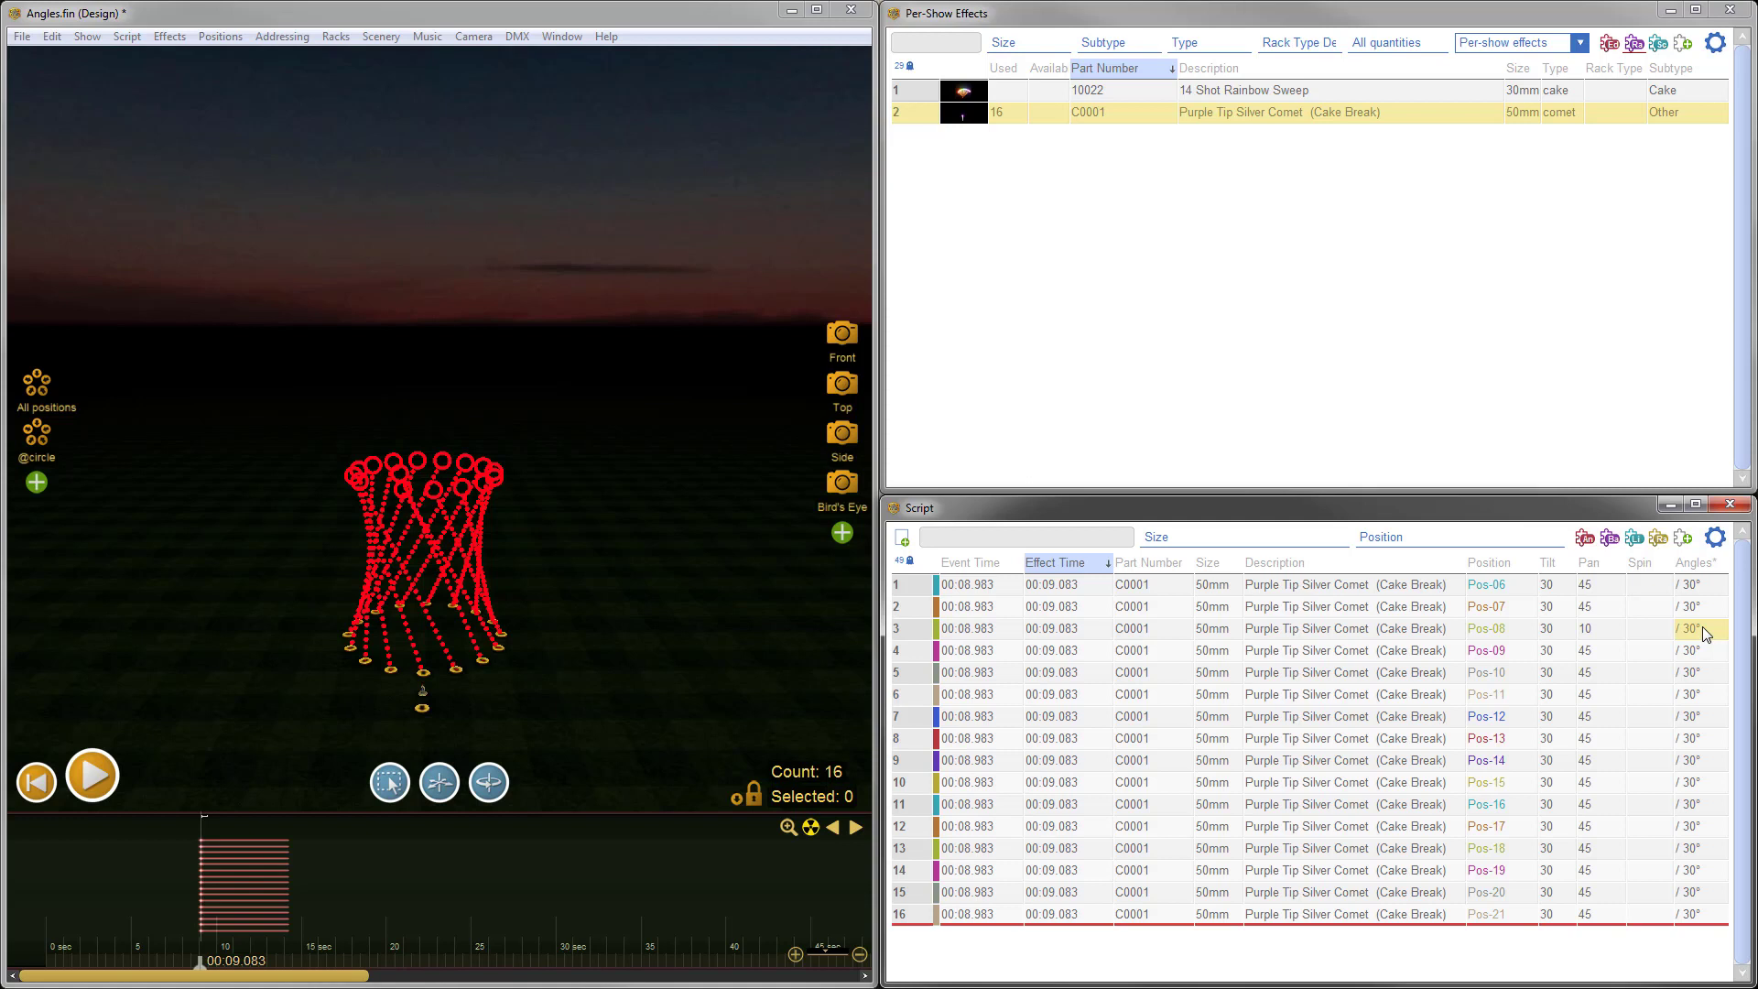
- Restore the Pan of the Pos-08 comet to 45 and clear the effect selection
click(1604, 631)
text(45)
key(Return)
click(1339, 419)
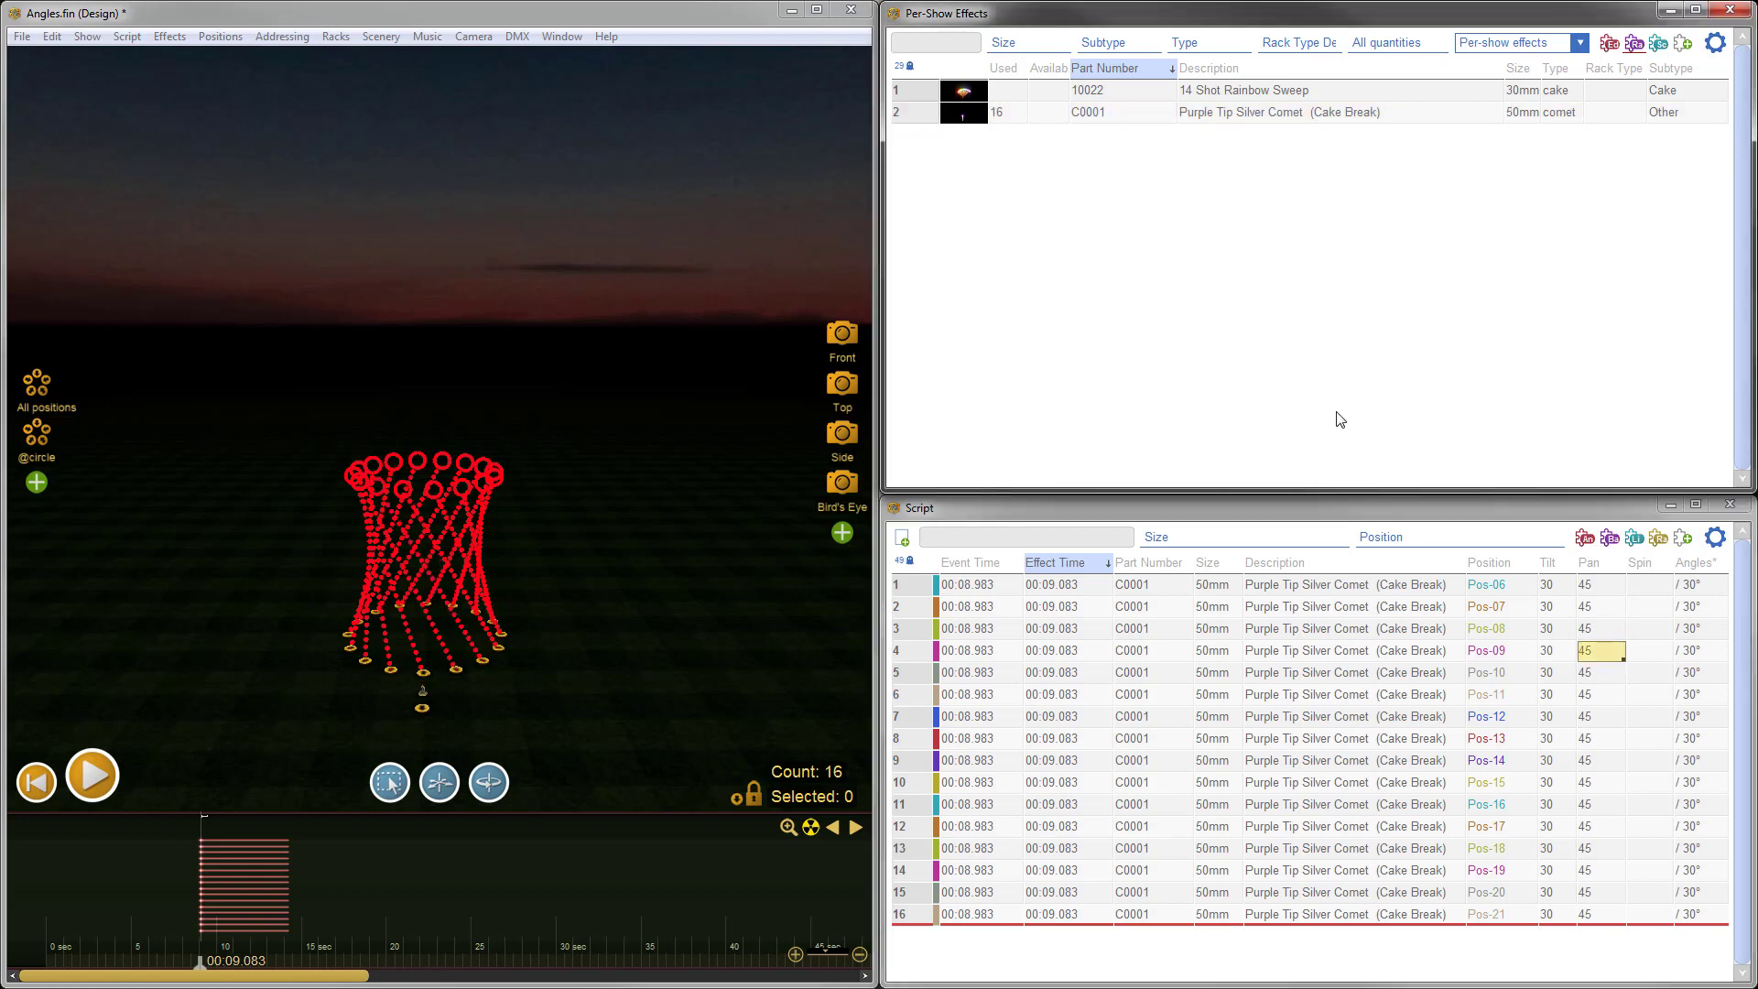